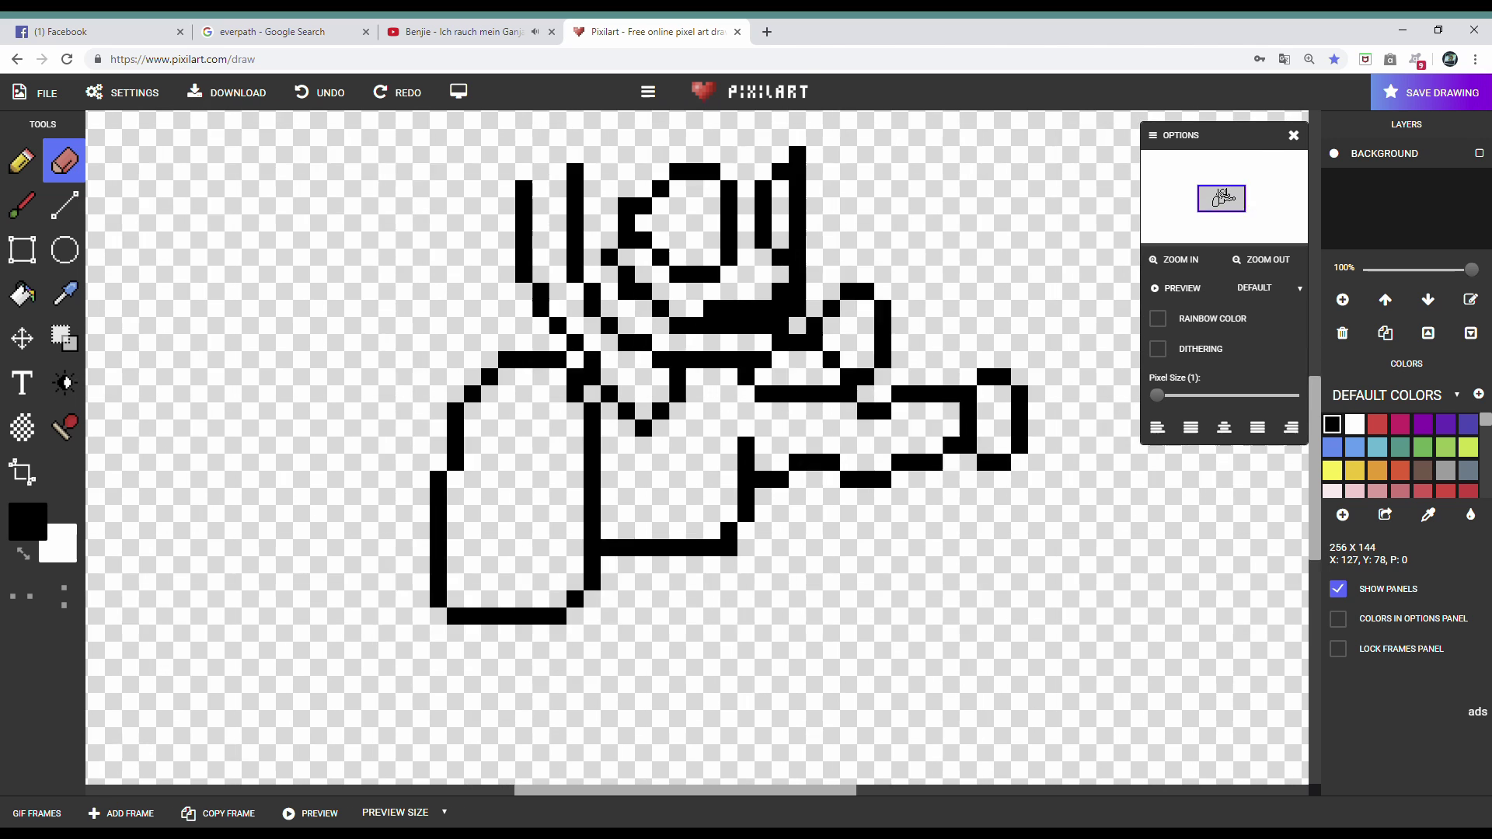
- Draw the sleeve's inner contour lines inside the character's large arm with the Pencil
{"action": "left_click_drag", "start_coordinate": [435, 437], "coordinate": [435, 516]}
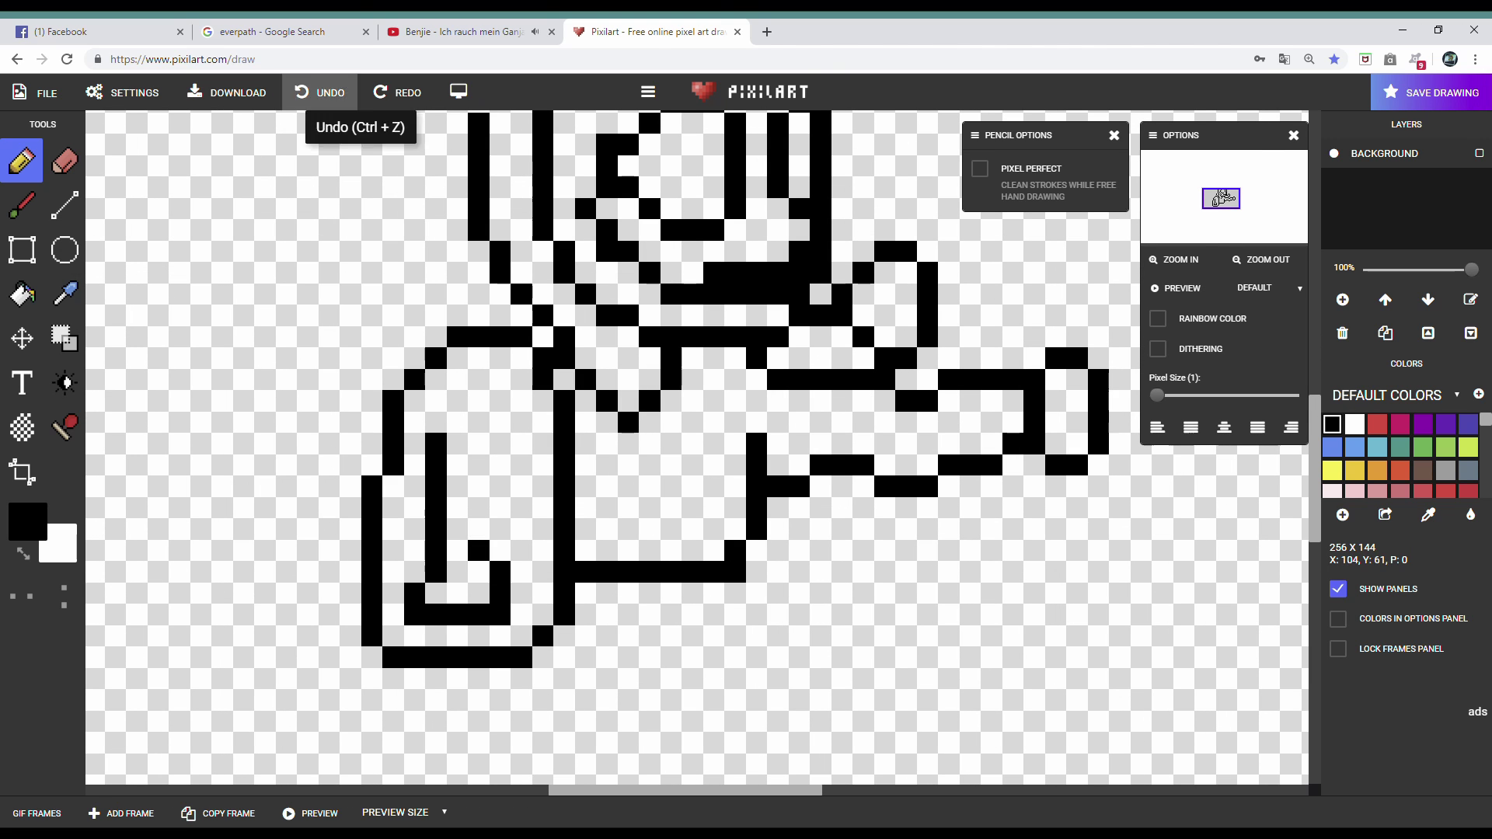
{"action": "left_click", "coordinate": [319, 92]}
{"action": "left_click_drag", "start_coordinate": [522, 572], "coordinate": [521, 593]}
{"action": "scroll", "coordinate": [1221, 198], "scroll_direction": "down", "scroll_amount": 2}
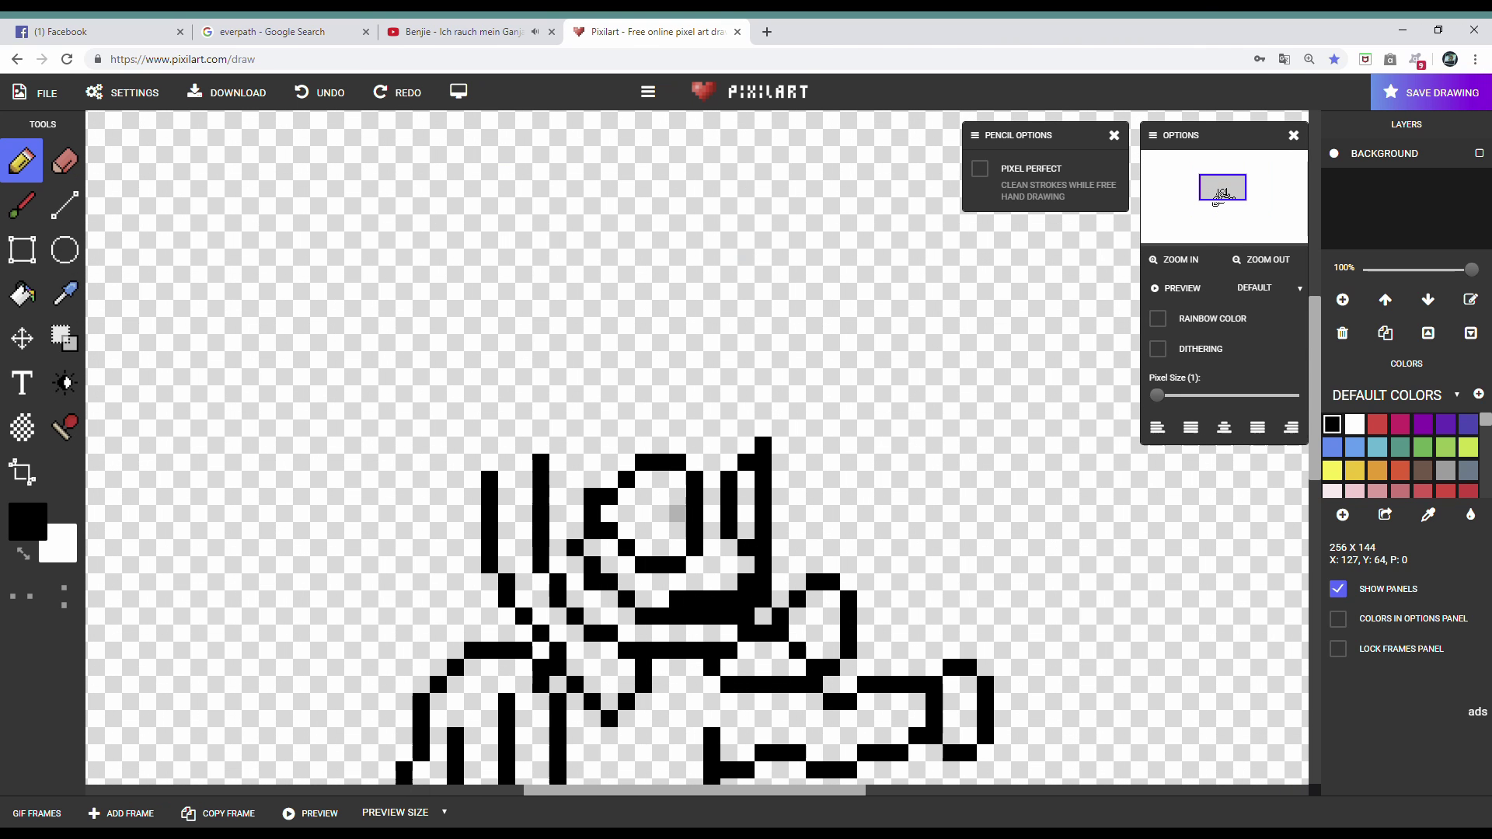
- Close the top of the character's head with a stepped outline using the Line tool
{"action": "key", "text": "l"}
{"action": "left_click_drag", "start_coordinate": [490, 462], "coordinate": [540, 445]}
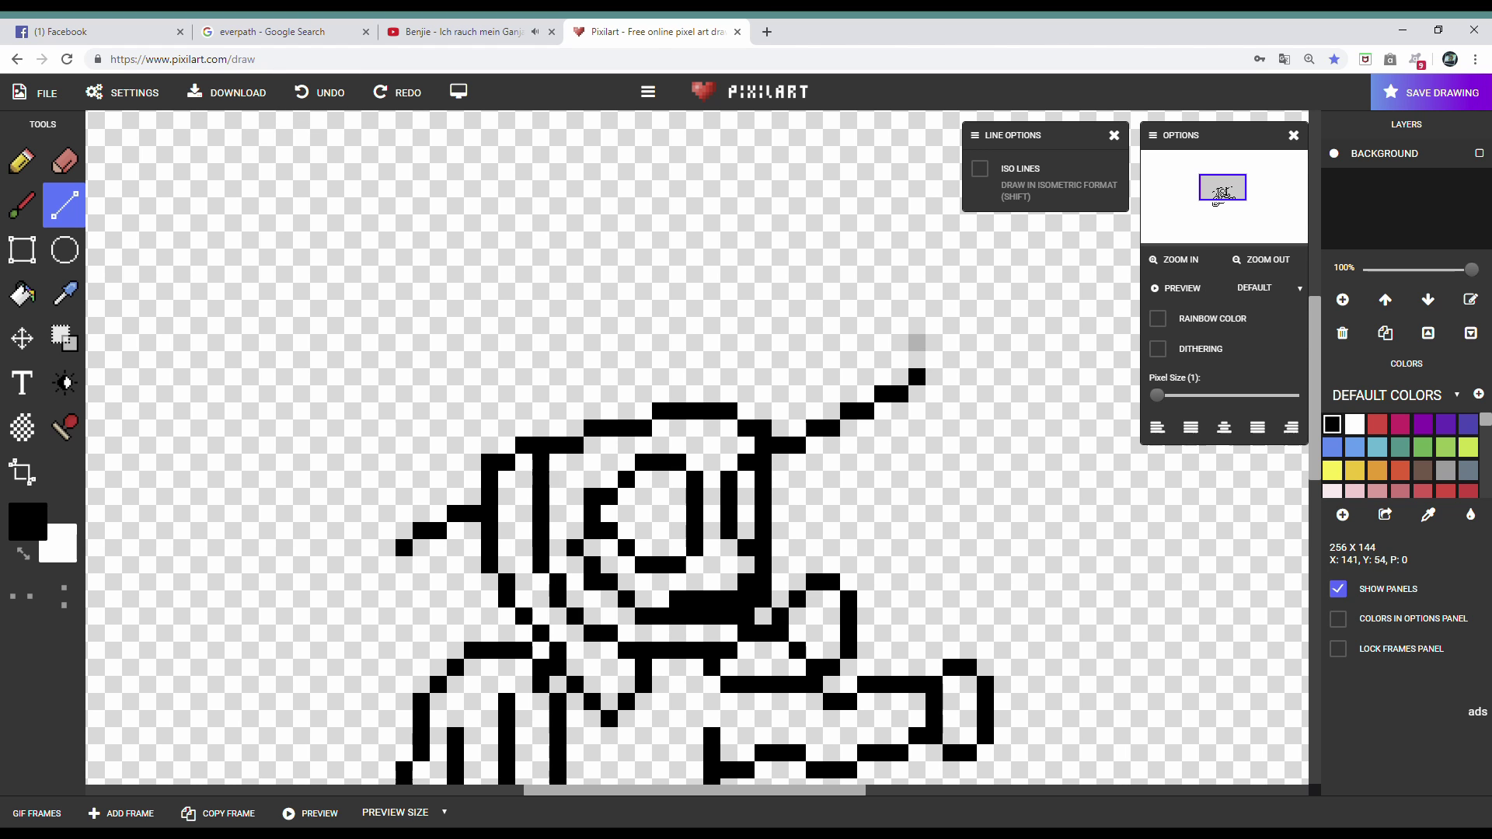
{"action": "left_click_drag", "start_coordinate": [917, 326], "coordinate": [711, 359]}
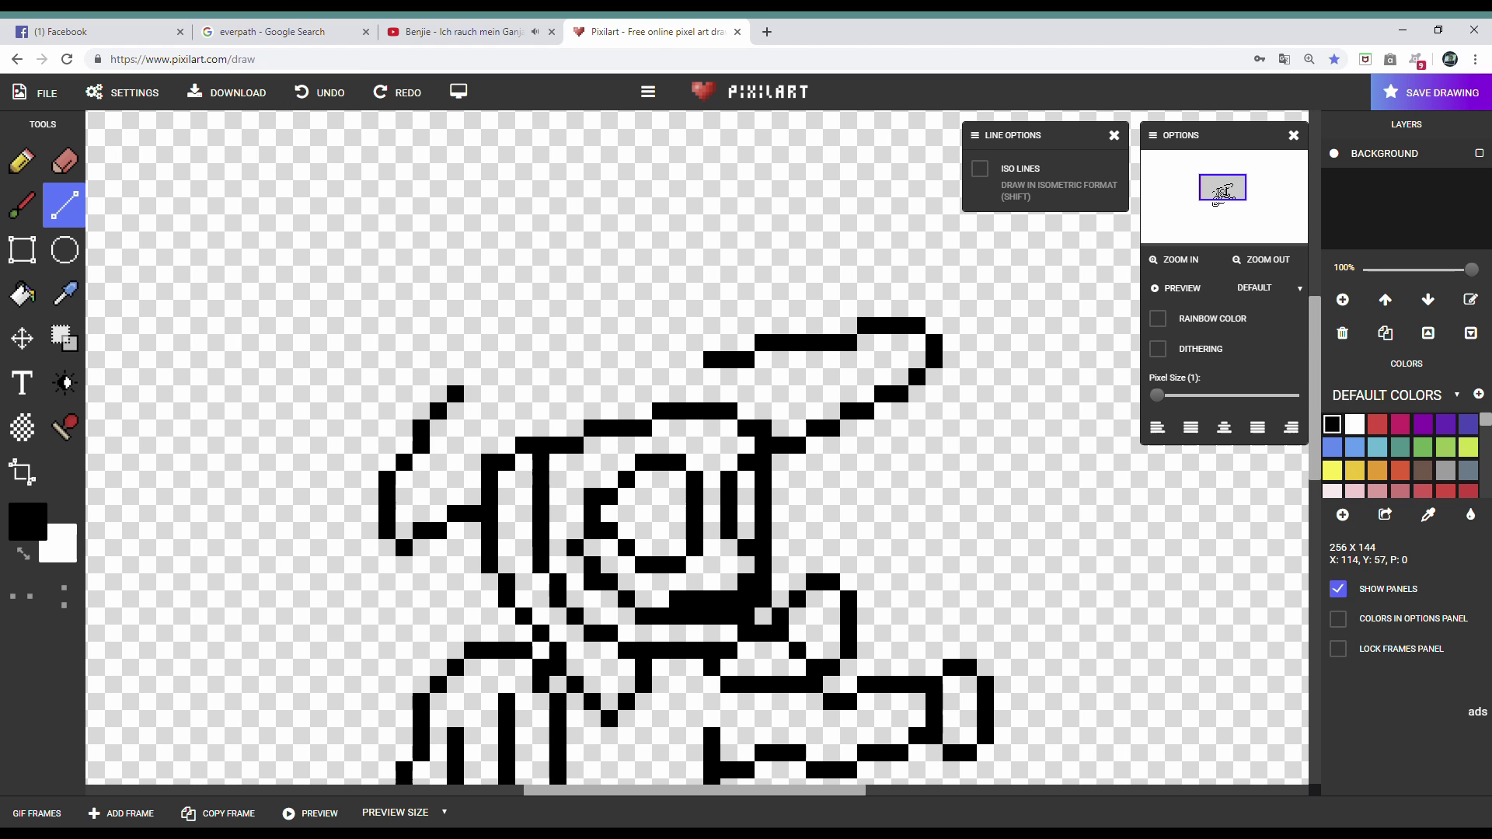
{"action": "key", "text": "ctrl+z"}
{"action": "left_click", "coordinate": [320, 92]}
{"action": "left_click", "coordinate": [319, 92]}
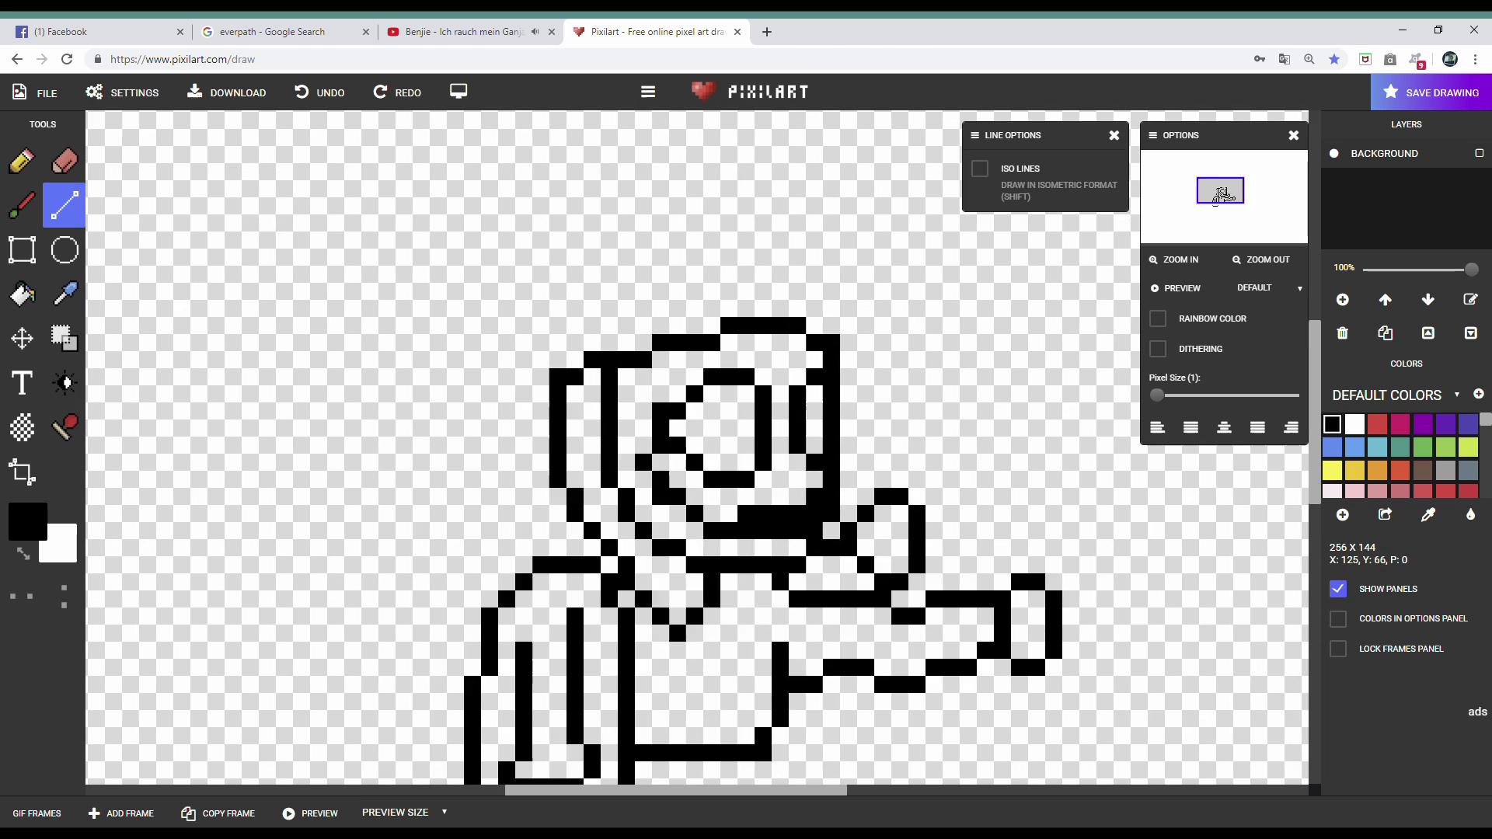
{"action": "left_click_drag", "start_coordinate": [1222, 196], "coordinate": [1220, 192]}
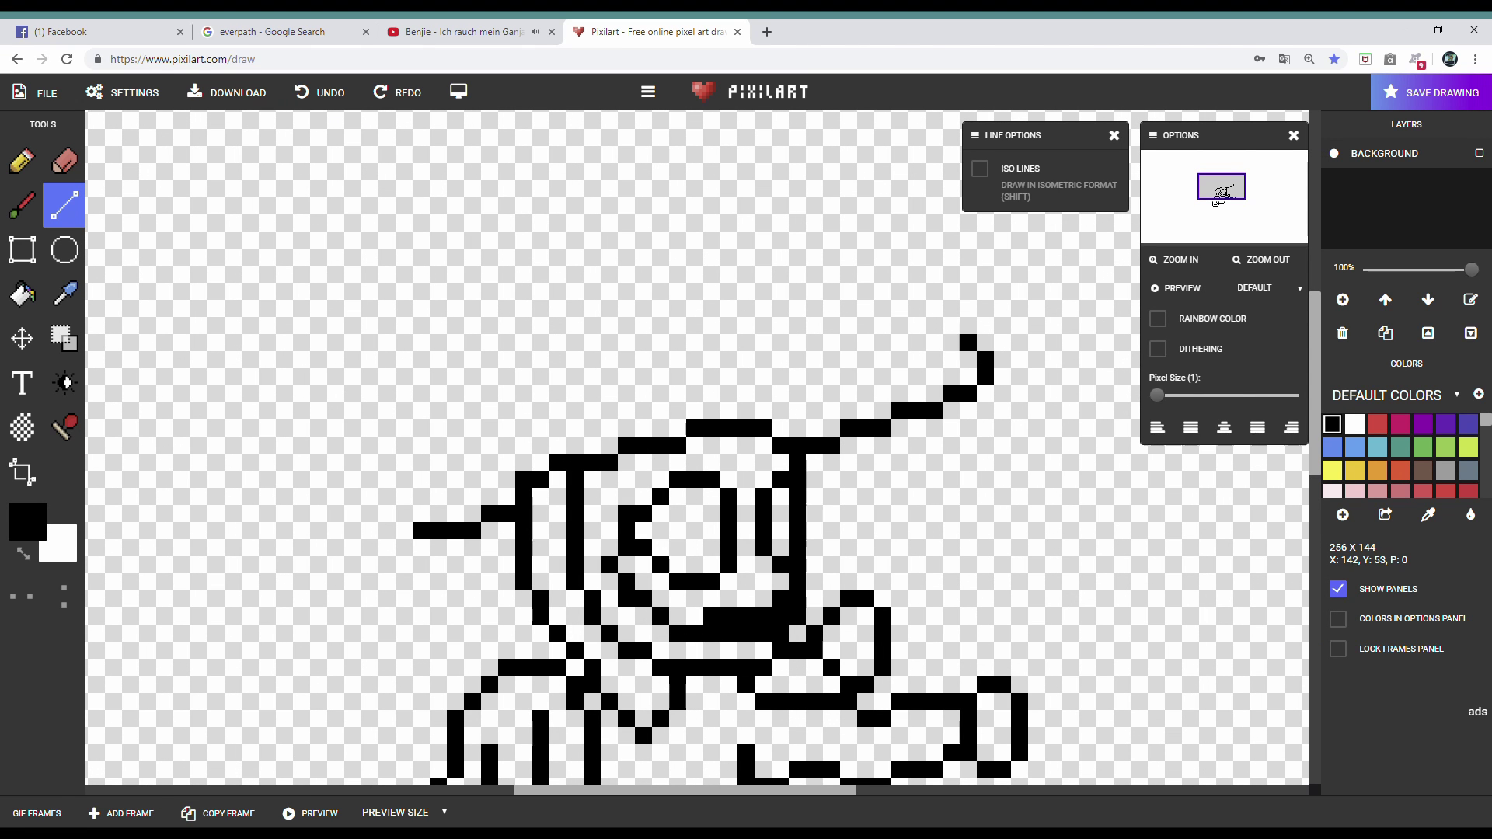
{"action": "left_click_drag", "start_coordinate": [917, 325], "coordinate": [729, 223]}
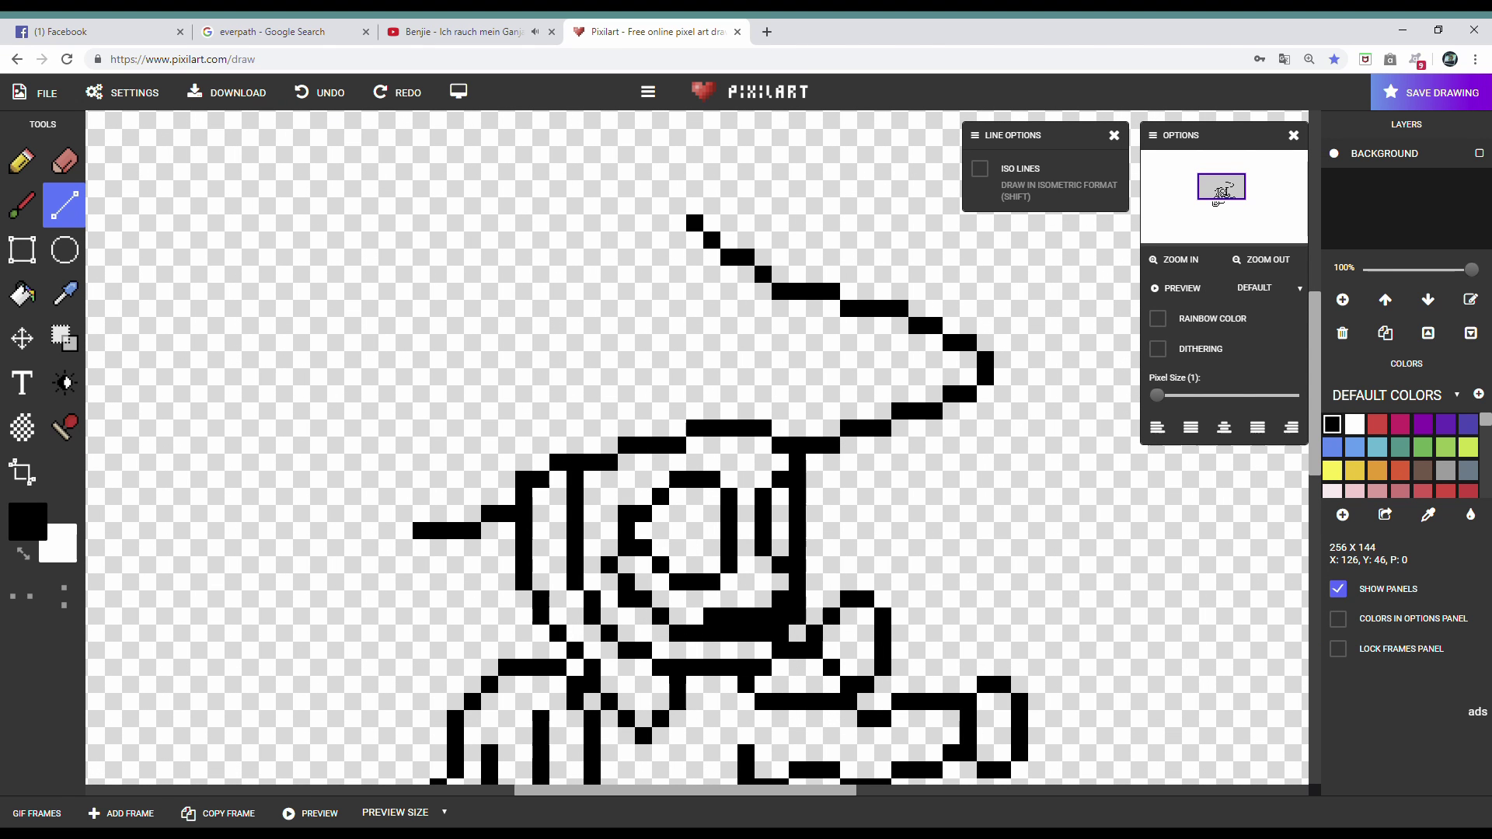
{"action": "scroll", "coordinate": [1221, 192], "scroll_direction": "down", "scroll_amount": 1}
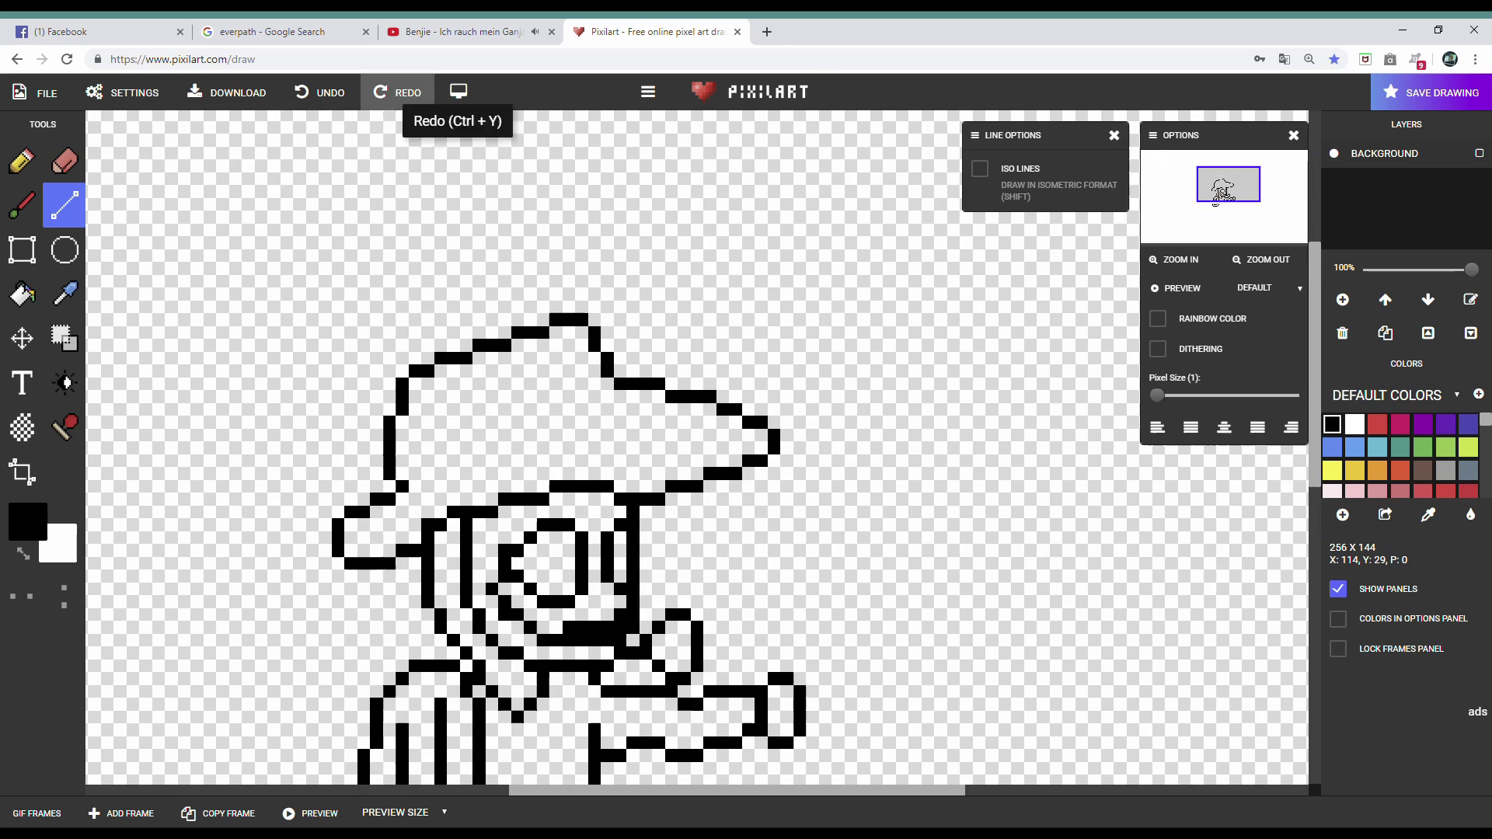
{"action": "left_click", "coordinate": [319, 92]}
{"action": "key", "text": "ctrl+z"}
{"action": "key", "text": "e"}
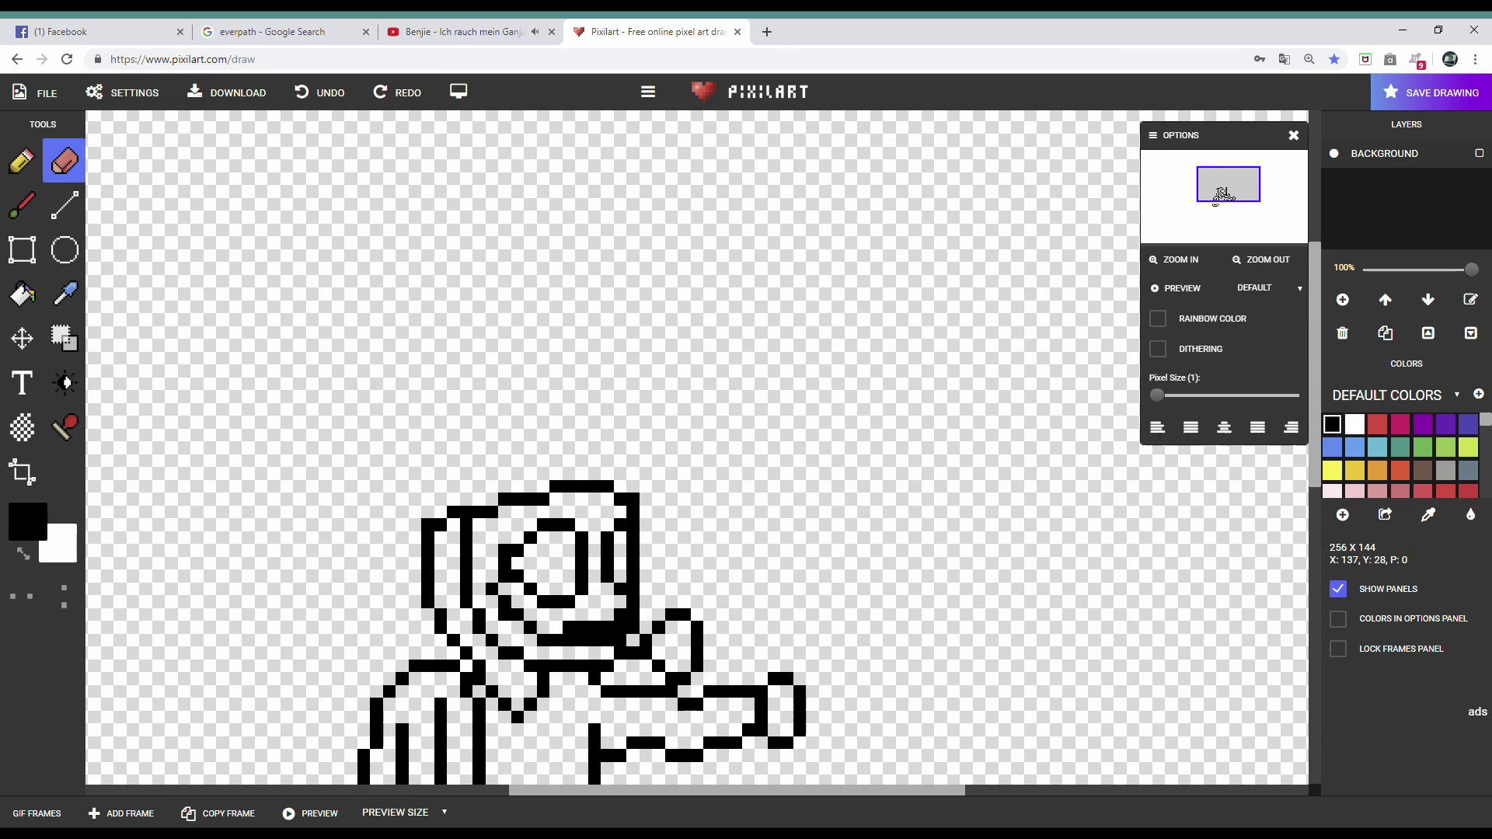
- Search for pictures of "pirate hats" in a new tab and open a brown leather hat image as reference
{"action": "key", "text": "ctrl+t"}
{"action": "type", "text": "pirate hats"}
{"action": "key", "text": "Return"}
{"action": "left_click", "coordinate": [187, 150]}
{"action": "left_click", "coordinate": [233, 731]}
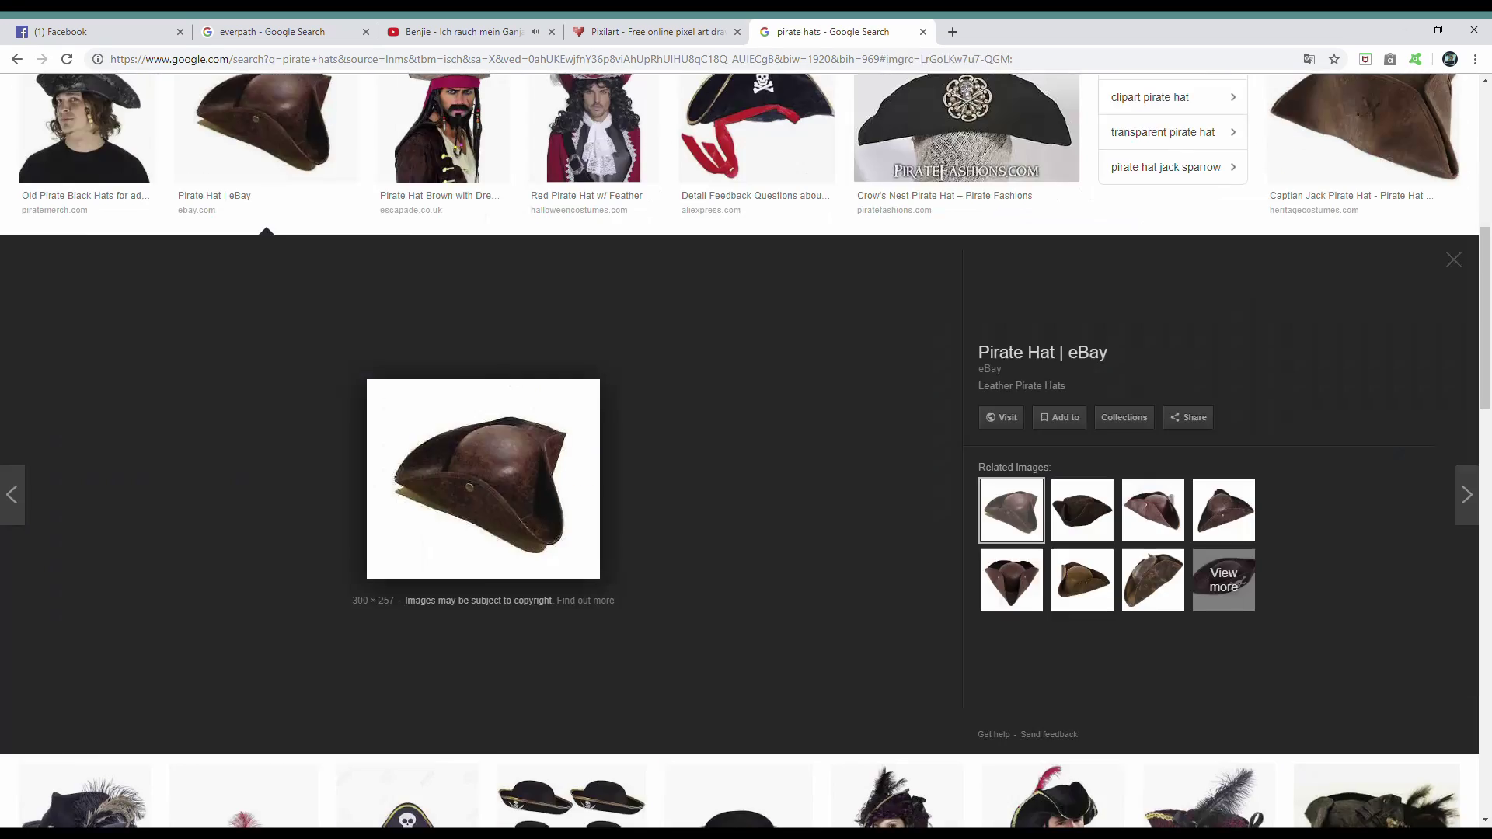
{"action": "key", "text": "ctrl+shift+Tab"}
{"action": "key", "text": "ctrl+Tab"}
{"action": "scroll", "coordinate": [747, 420], "scroll_direction": "down", "scroll_amount": 5}
{"action": "key", "text": "ctrl+shift+Tab"}
- Start the pirate hat with the Pencil, drawing the brim's front point above the forehead and an upturned side edge
{"action": "scroll", "coordinate": [485, 288], "scroll_direction": "up", "scroll_amount": 2}
{"action": "key", "text": "b"}
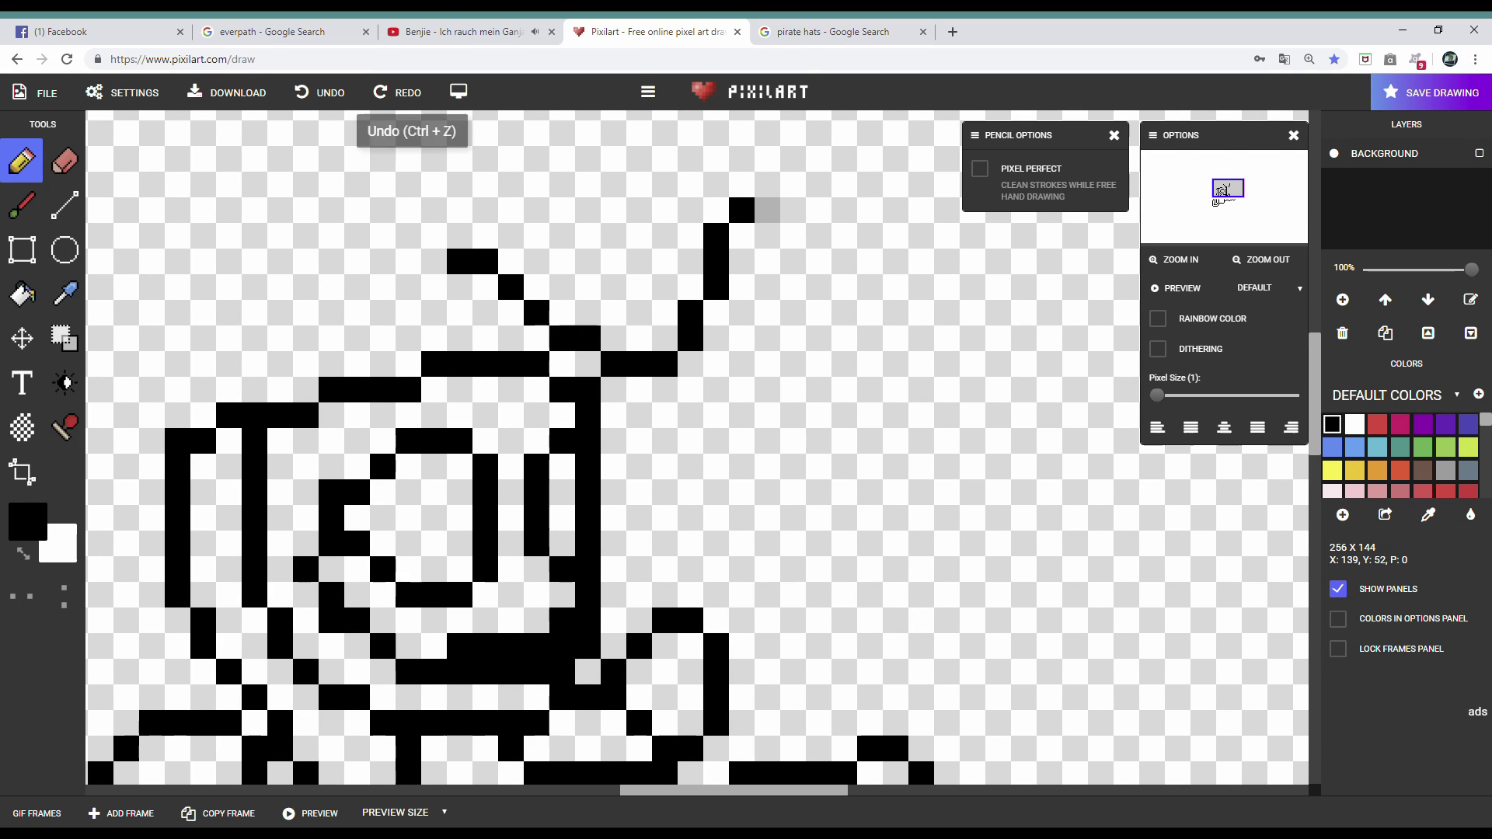
{"action": "mouse_move", "coordinate": [767, 210]}
{"action": "left_mouse_down"}
{"action": "mouse_move", "coordinate": [767, 311]}
{"action": "mouse_move", "coordinate": [743, 346]}
{"action": "left_mouse_up"}
{"action": "scroll", "coordinate": [742, 345], "scroll_direction": "down", "scroll_amount": 3}
{"action": "scroll", "coordinate": [742, 345], "scroll_direction": "up", "scroll_amount": 3}
{"action": "key", "text": "ctrl+Tab"}
{"action": "key", "text": "ctrl+shift+Tab"}
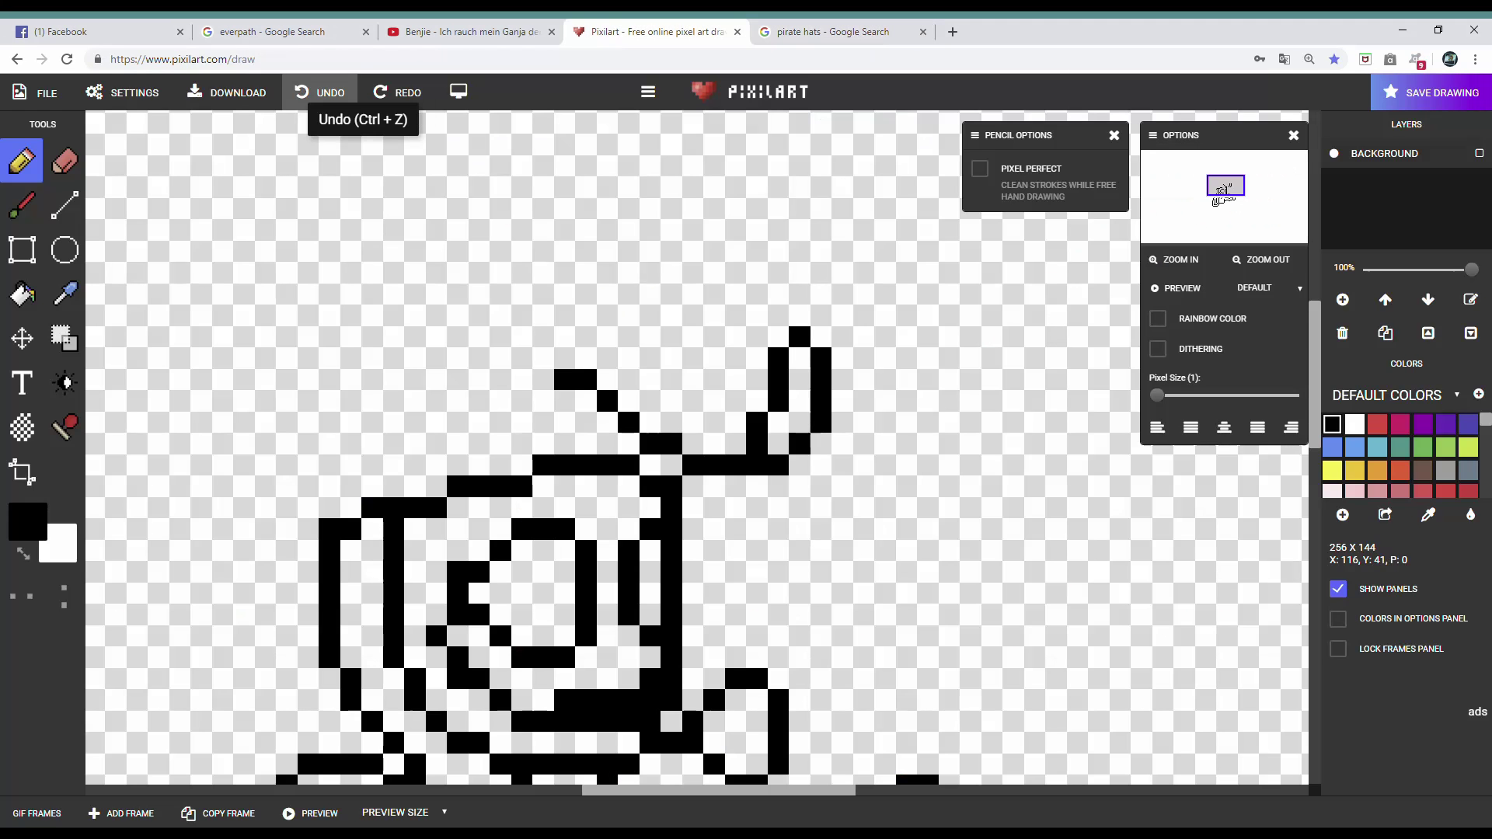
- Undo the hat's narrow upturned corner and redraw it as a single curved edge, comparing with the reference picture
{"action": "left_click", "coordinate": [323, 91]}
{"action": "key", "text": "ctrl+Tab"}
{"action": "key", "text": "ctrl+shift+Tab"}
{"action": "scroll", "coordinate": [793, 338], "scroll_direction": "up", "scroll_amount": 1}
{"action": "key", "text": "ctrl+Tab"}
{"action": "mouse_move", "coordinate": [792, 338]}
{"action": "left_mouse_down"}
{"action": "mouse_move", "coordinate": [768, 287]}
{"action": "mouse_move", "coordinate": [818, 261]}
{"action": "mouse_move", "coordinate": [767, 286]}
{"action": "left_mouse_up"}
{"action": "key", "text": "ctrl+shift+Tab"}
{"action": "left_click", "coordinate": [323, 91]}
- Draw the hat's arched front flap from above the forehead down to a pointed corner behind the head
{"action": "left_click_drag", "start_coordinate": [536, 339], "coordinate": [510, 312]}
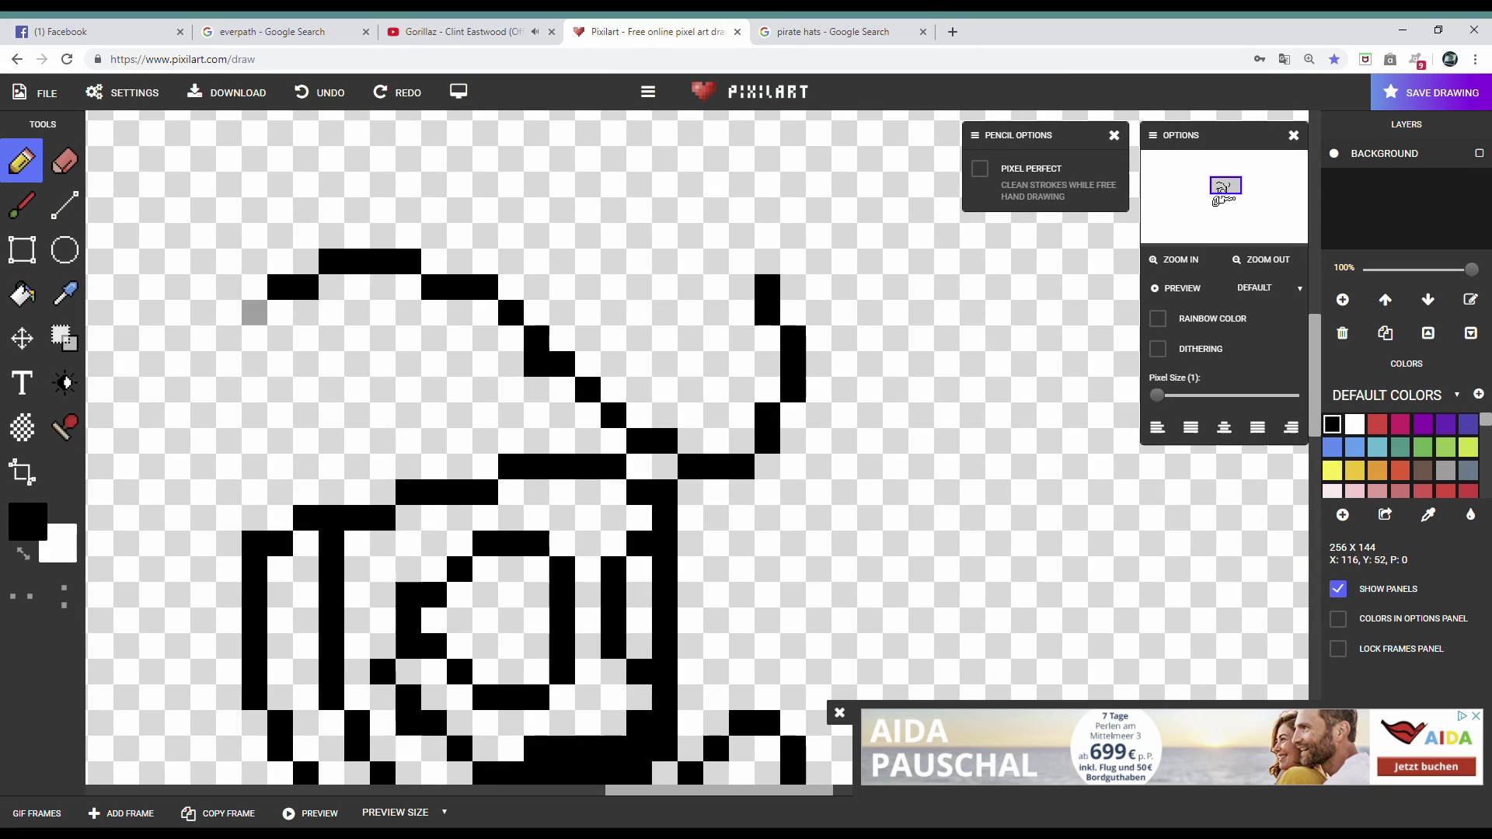
{"action": "scroll", "coordinate": [254, 312], "scroll_direction": "down", "scroll_amount": 3}
{"action": "scroll", "coordinate": [437, 408], "scroll_direction": "up", "scroll_amount": 3}
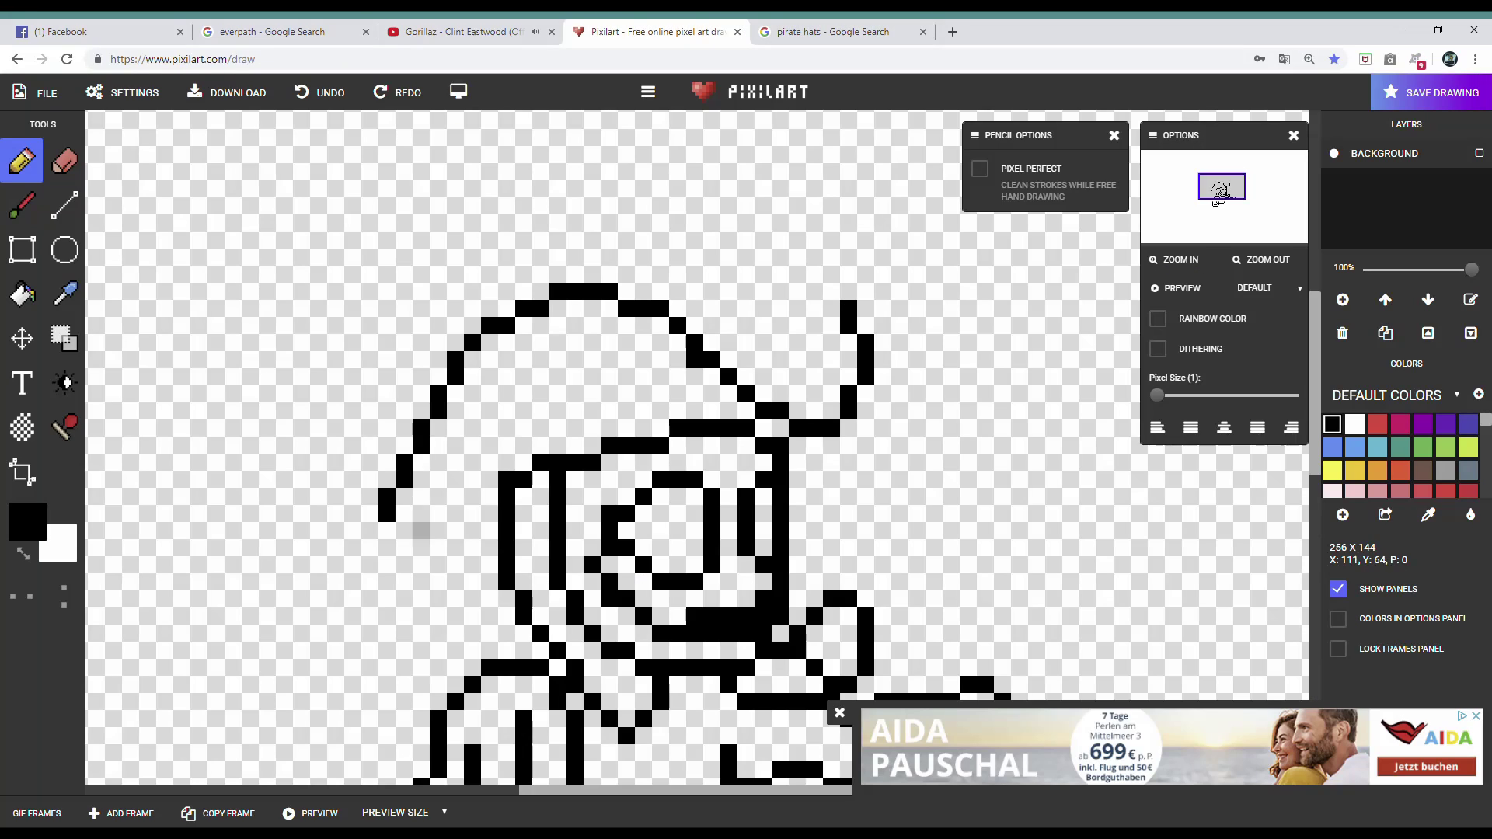
{"action": "scroll", "coordinate": [699, 451], "scroll_direction": "up", "scroll_amount": 1}
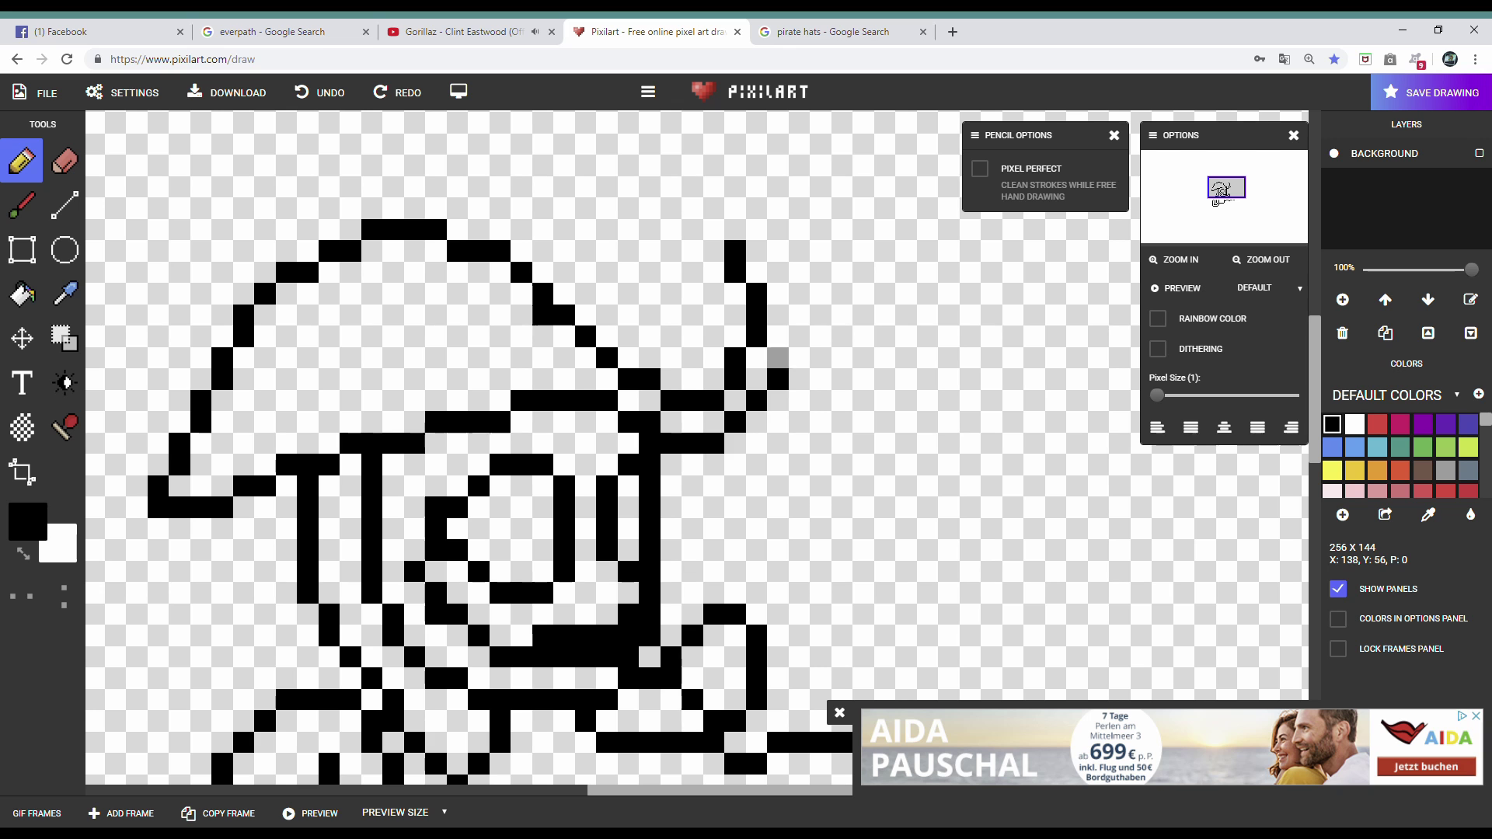
- Draw the hat's far side flap and add the flat-topped crown behind the front flap
{"action": "left_click_drag", "start_coordinate": [692, 380], "coordinate": [650, 359]}
{"action": "key", "text": "ctrl+Tab"}
{"action": "key", "text": "ctrl+shift+Tab"}
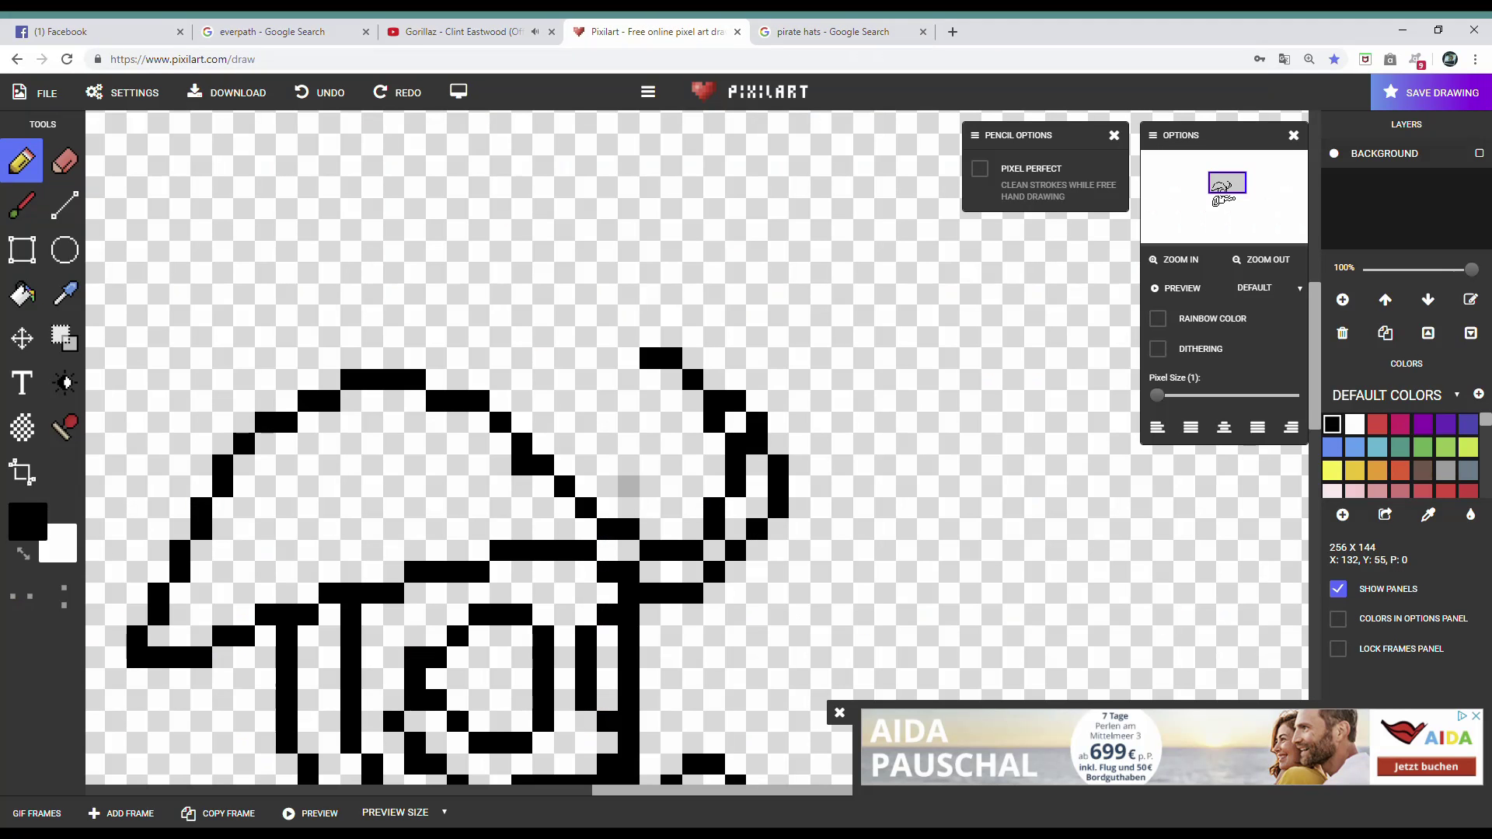
{"action": "mouse_move", "coordinate": [265, 357]}
{"action": "left_mouse_down"}
{"action": "mouse_move", "coordinate": [457, 315]}
{"action": "mouse_move", "coordinate": [586, 315]}
{"action": "left_mouse_up"}
{"action": "scroll", "coordinate": [628, 400], "scroll_direction": "down", "scroll_amount": 2}
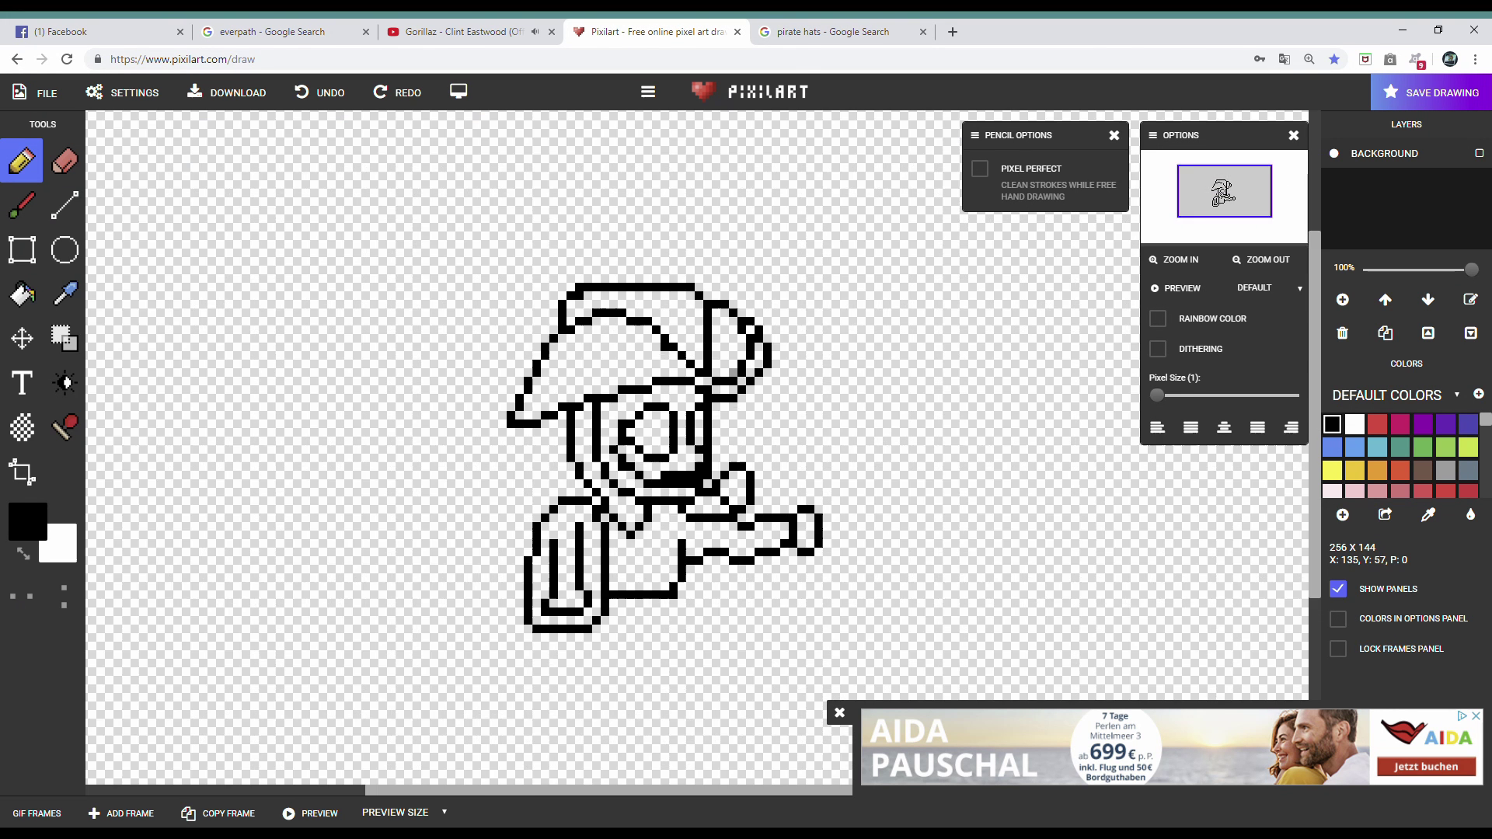
- Select the lower curl of the hat's side flap, move it off the hat and delete it
{"action": "scroll", "coordinate": [628, 400], "scroll_direction": "up", "scroll_amount": 2}
{"action": "key", "text": "s"}
{"action": "mouse_move", "coordinate": [700, 404]}
{"action": "left_mouse_down"}
{"action": "mouse_move", "coordinate": [785, 404]}
{"action": "mouse_move", "coordinate": [824, 450]}
{"action": "left_mouse_up"}
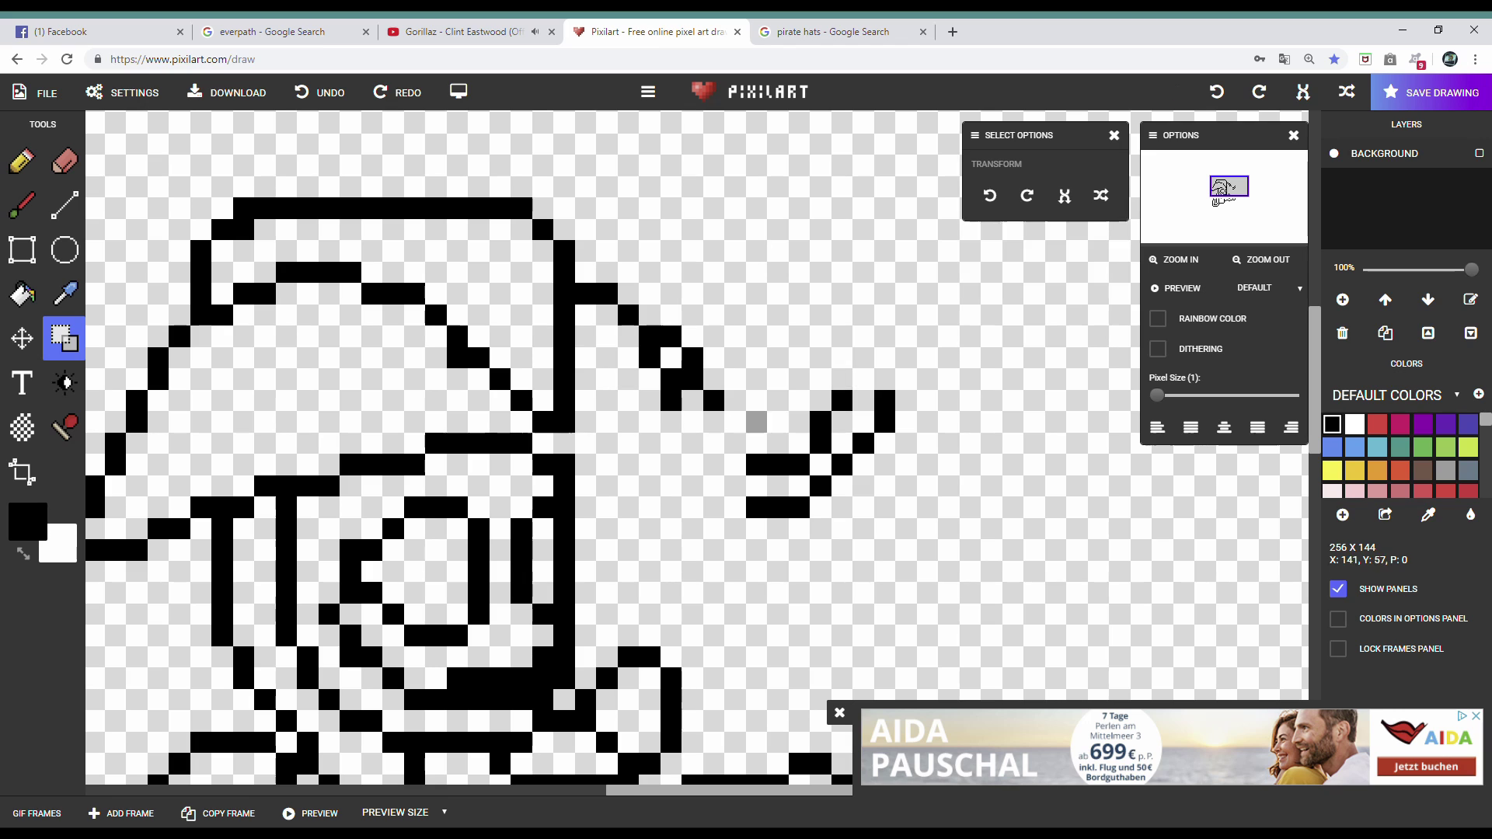
{"action": "left_click_drag", "start_coordinate": [747, 380], "coordinate": [902, 517]}
{"action": "key", "text": "Delete"}
- Close the hat's side flap with a straight bottom edge and a short brim tip, and finish the brim above the face
{"action": "key", "text": "p"}
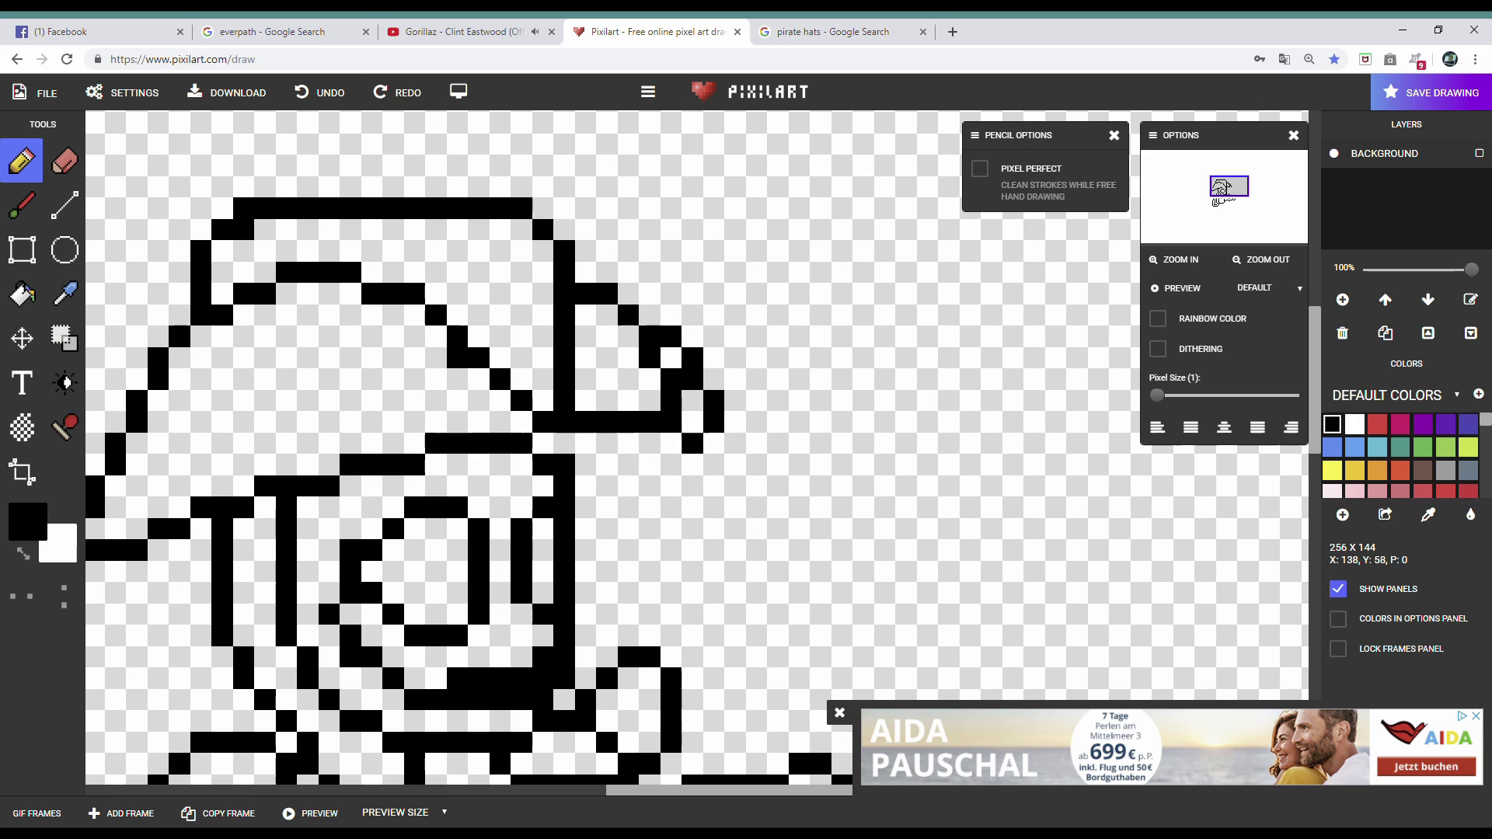
{"action": "left_click_drag", "start_coordinate": [1222, 188], "coordinate": [1212, 194]}
{"action": "key", "text": "e"}
{"action": "scroll", "coordinate": [700, 451], "scroll_direction": "down", "scroll_amount": 3}
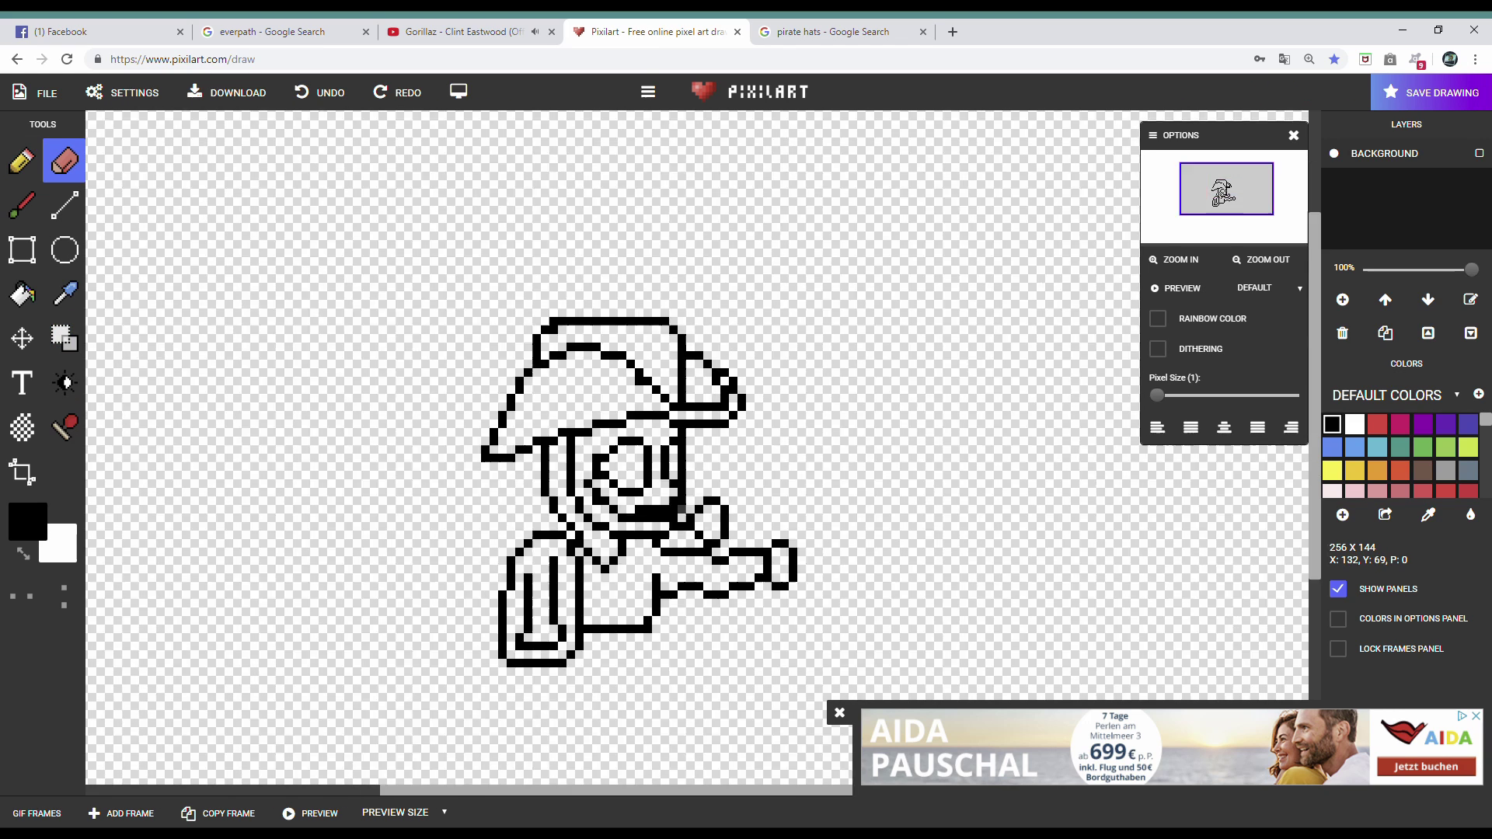
{"action": "key", "text": "ctrl+Tab"}
{"action": "key", "text": "ctrl+shift+Tab"}
{"action": "scroll", "coordinate": [740, 390], "scroll_direction": "up", "scroll_amount": 3}
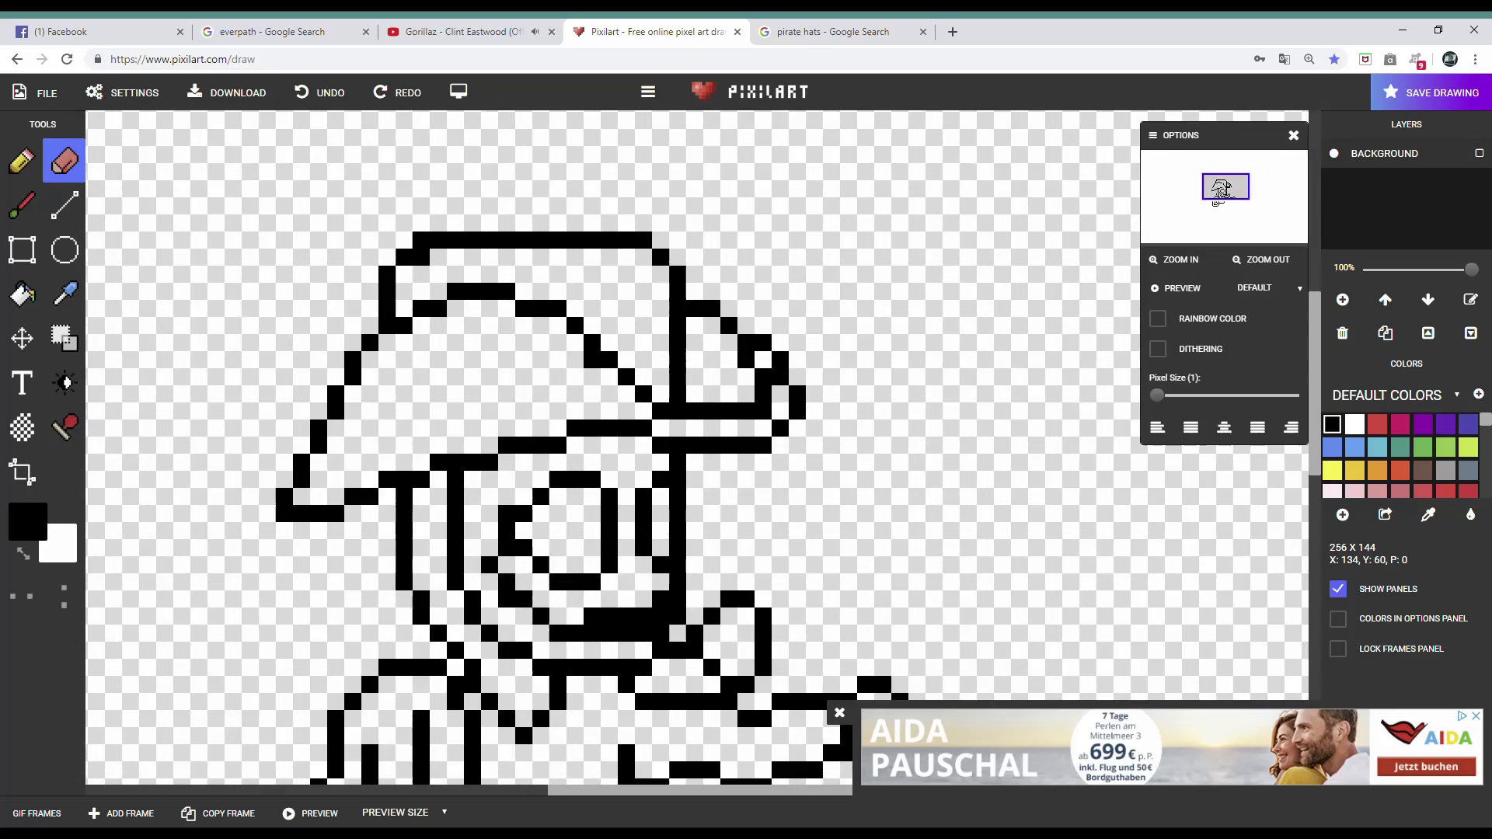
- Look at the related picture of the brown Jack Sparrow hat among the pirate hat results, and return to the drawing
{"action": "key", "text": "ctrl+Tab"}
{"action": "scroll", "coordinate": [746, 451], "scroll_direction": "down", "scroll_amount": 5}
{"action": "left_click", "coordinate": [1364, 497]}
{"action": "key", "text": "Right"}
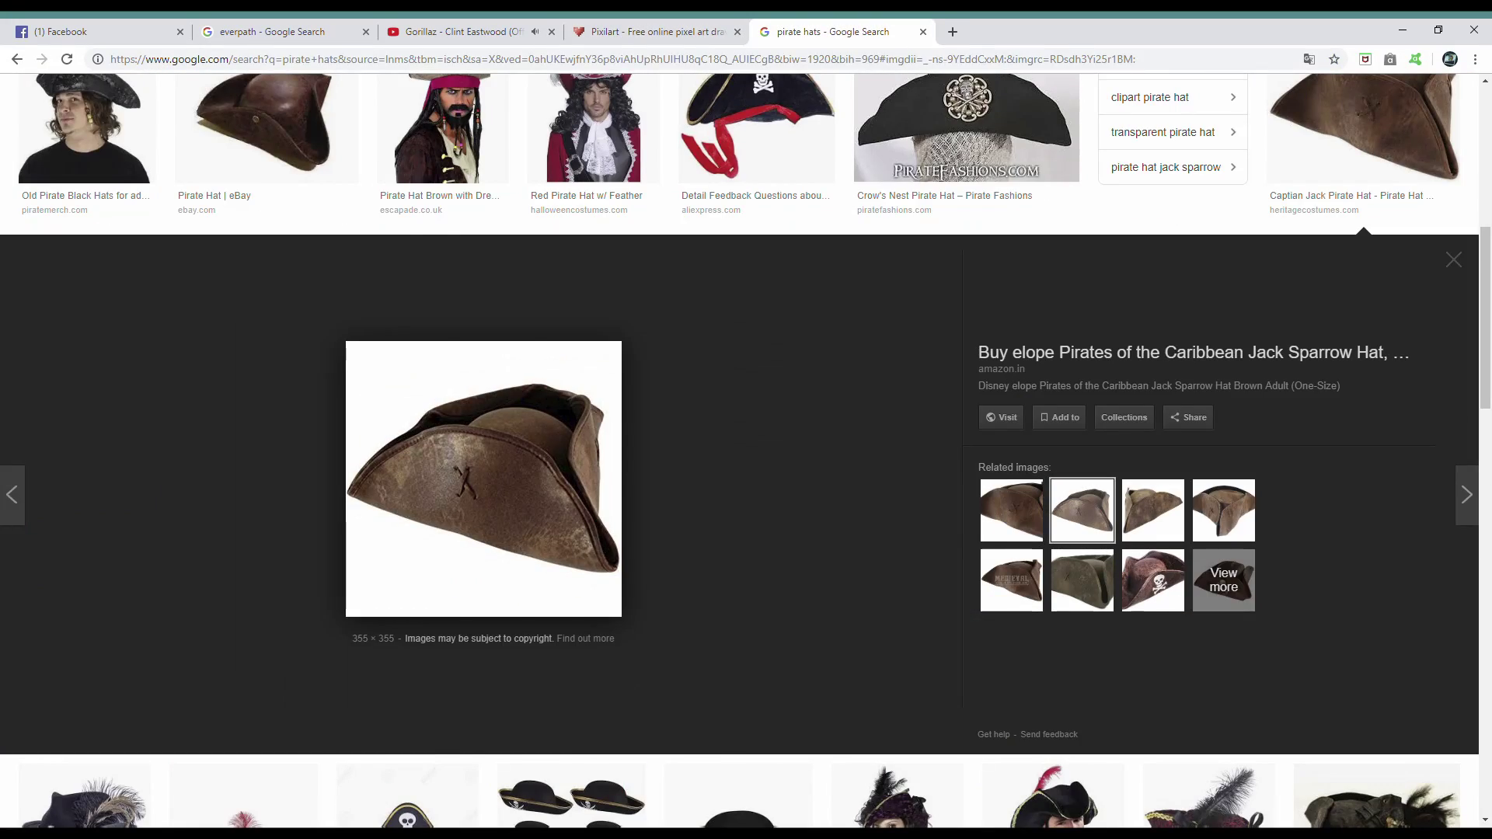
{"action": "key", "text": "ctrl+shift+Tab"}
- Draw a large curved feather rising from the back of the hat, with a notched underside leading back to the flap
{"action": "left_click", "coordinate": [21, 161]}
{"action": "left_click_drag", "start_coordinate": [1228, 195], "coordinate": [1222, 189]}
{"action": "scroll", "coordinate": [1222, 187], "scroll_direction": "up", "scroll_amount": 1}
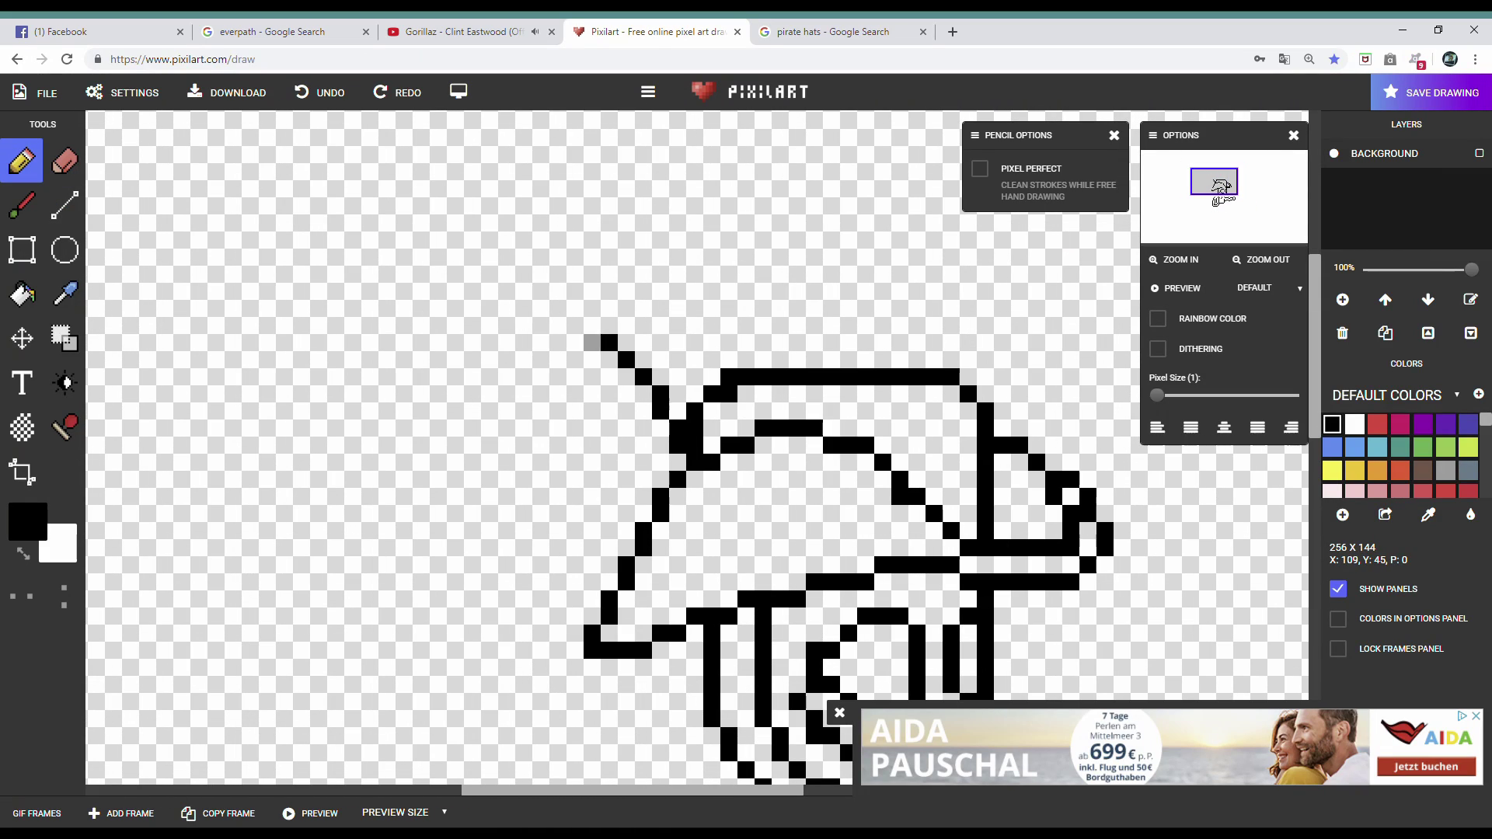
{"action": "key", "text": "ctrl+z"}
{"action": "left_click_drag", "start_coordinate": [490, 309], "coordinate": [439, 343]}
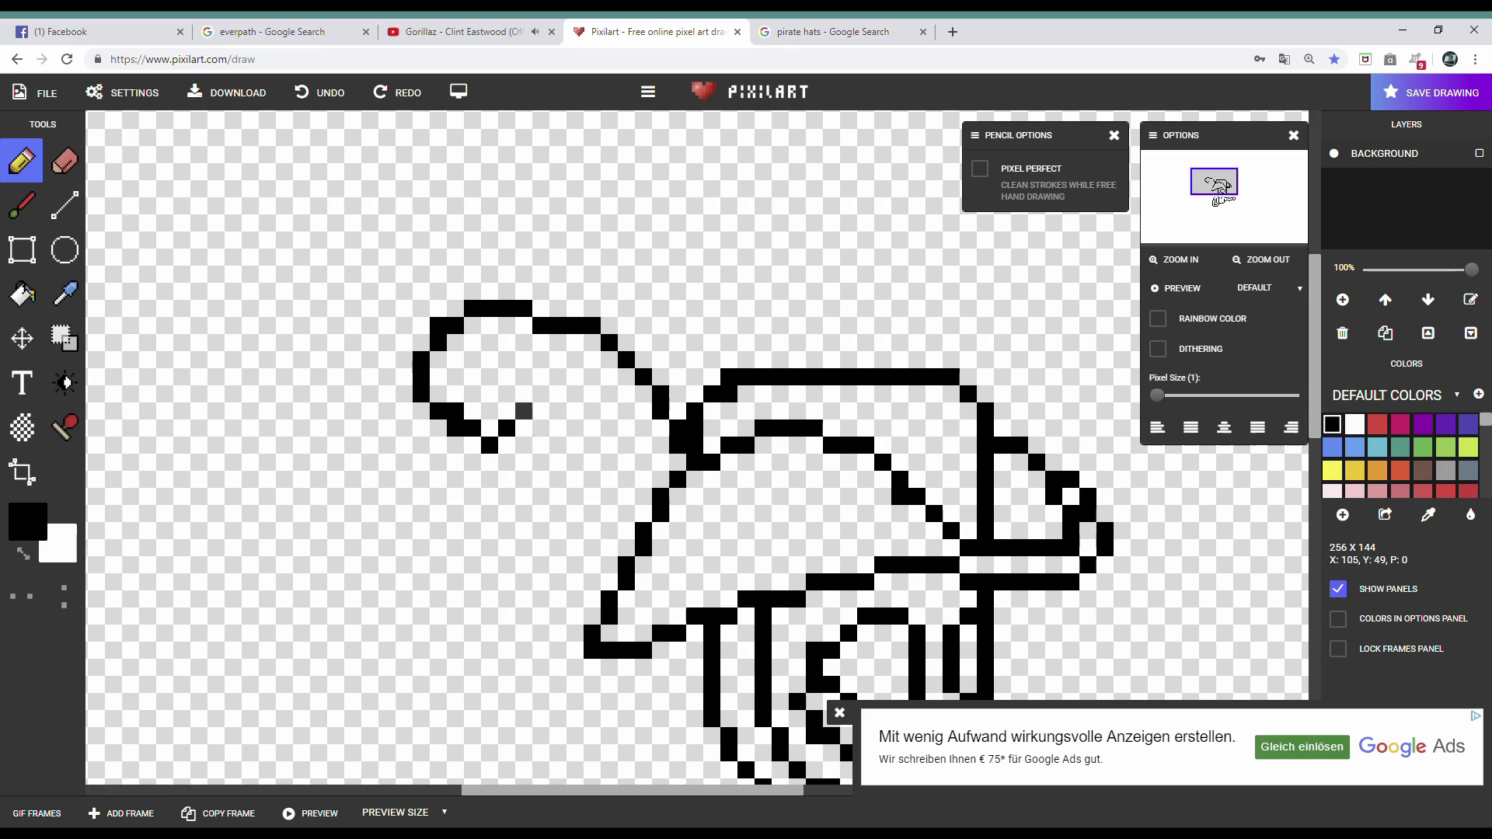
{"action": "scroll", "coordinate": [1223, 189], "scroll_direction": "down", "scroll_amount": 2}
{"action": "scroll", "coordinate": [1223, 189], "scroll_direction": "up", "scroll_amount": 2}
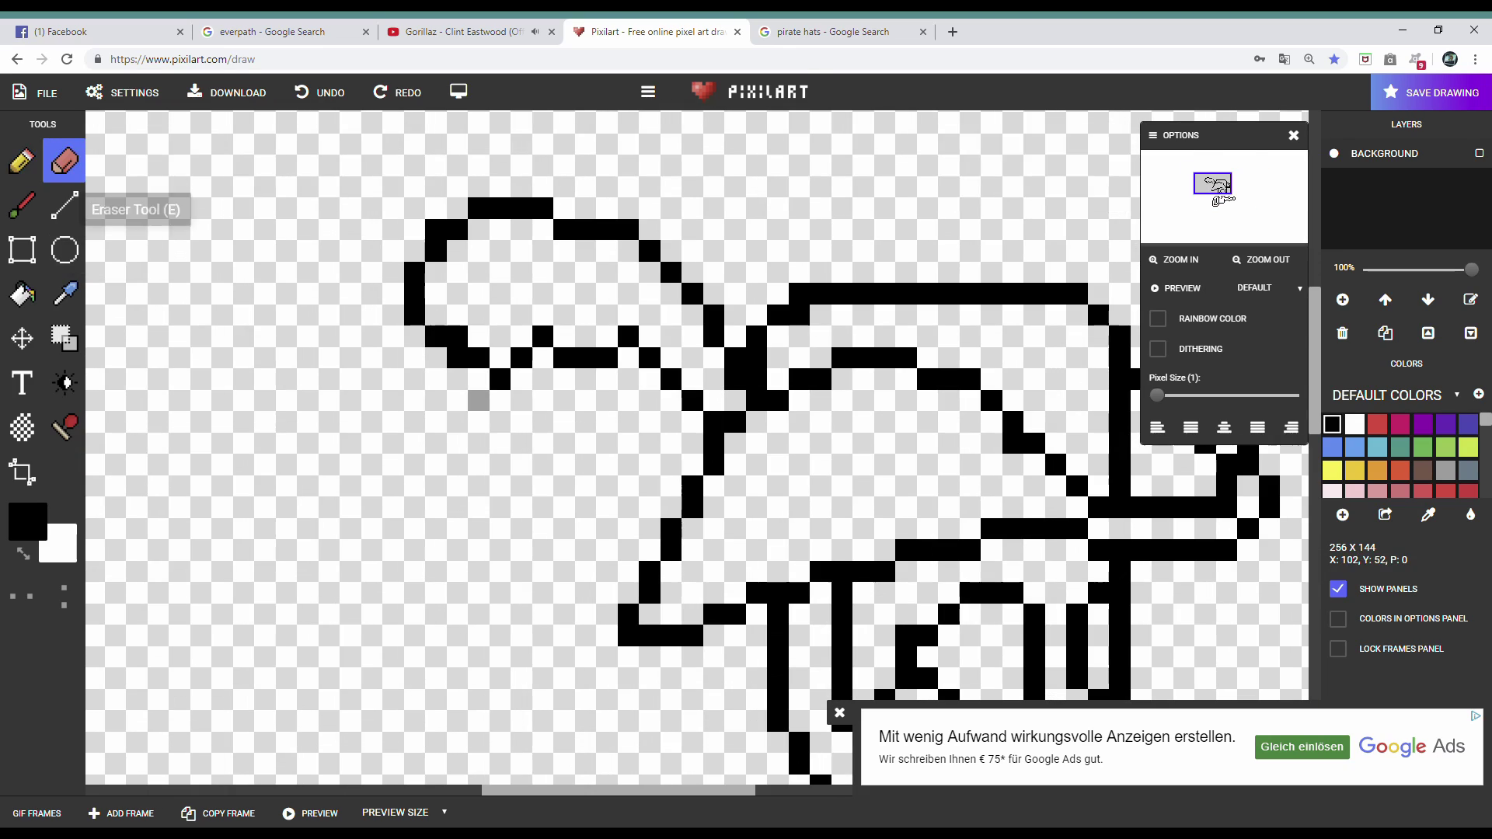
{"action": "scroll", "coordinate": [1222, 190], "scroll_direction": "down", "scroll_amount": 2}
{"action": "scroll", "coordinate": [1222, 192], "scroll_direction": "up", "scroll_amount": 1}
- Add the neckerchief's hanging ends on the chest and outline a belt beneath the torso with the Pencil
{"action": "scroll", "coordinate": [622, 470], "scroll_direction": "up", "scroll_amount": 3}
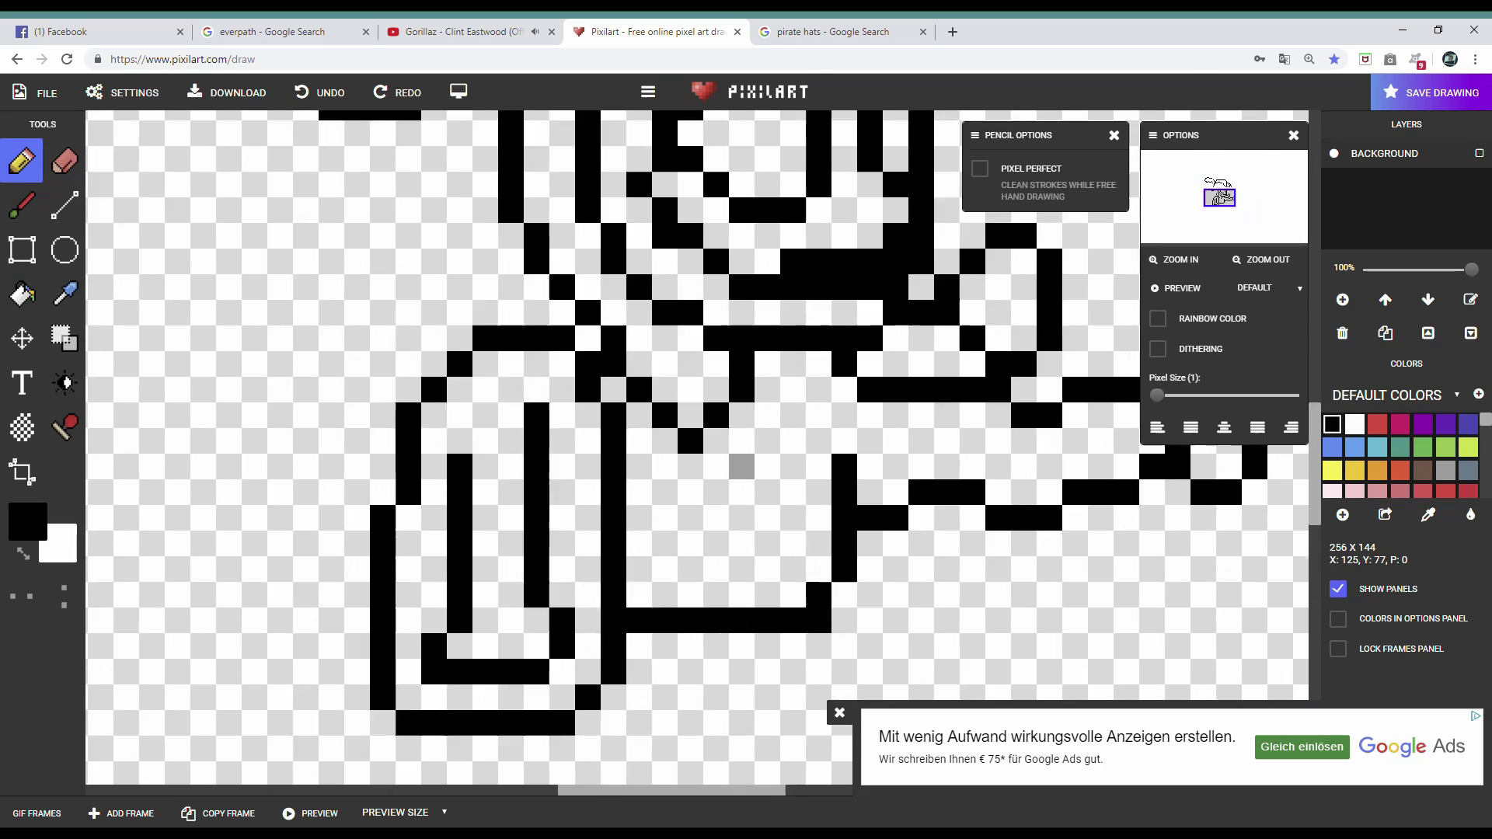
{"action": "scroll", "coordinate": [625, 473], "scroll_direction": "down", "scroll_amount": 1}
{"action": "scroll", "coordinate": [607, 536], "scroll_direction": "up", "scroll_amount": 1}
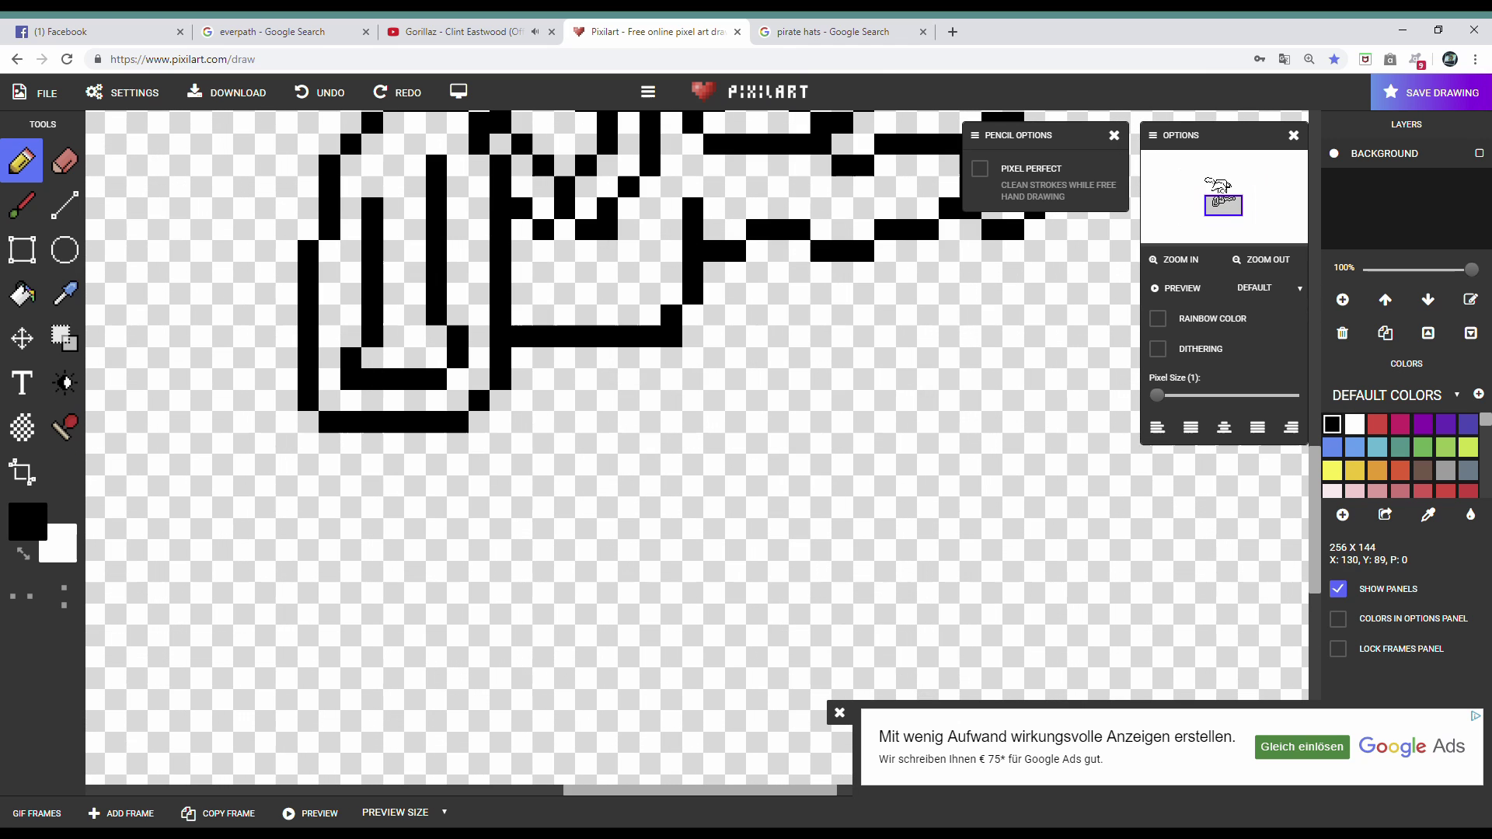
{"action": "scroll", "coordinate": [692, 380], "scroll_direction": "down", "scroll_amount": 1}
{"action": "scroll", "coordinate": [768, 415], "scroll_direction": "up", "scroll_amount": 1}
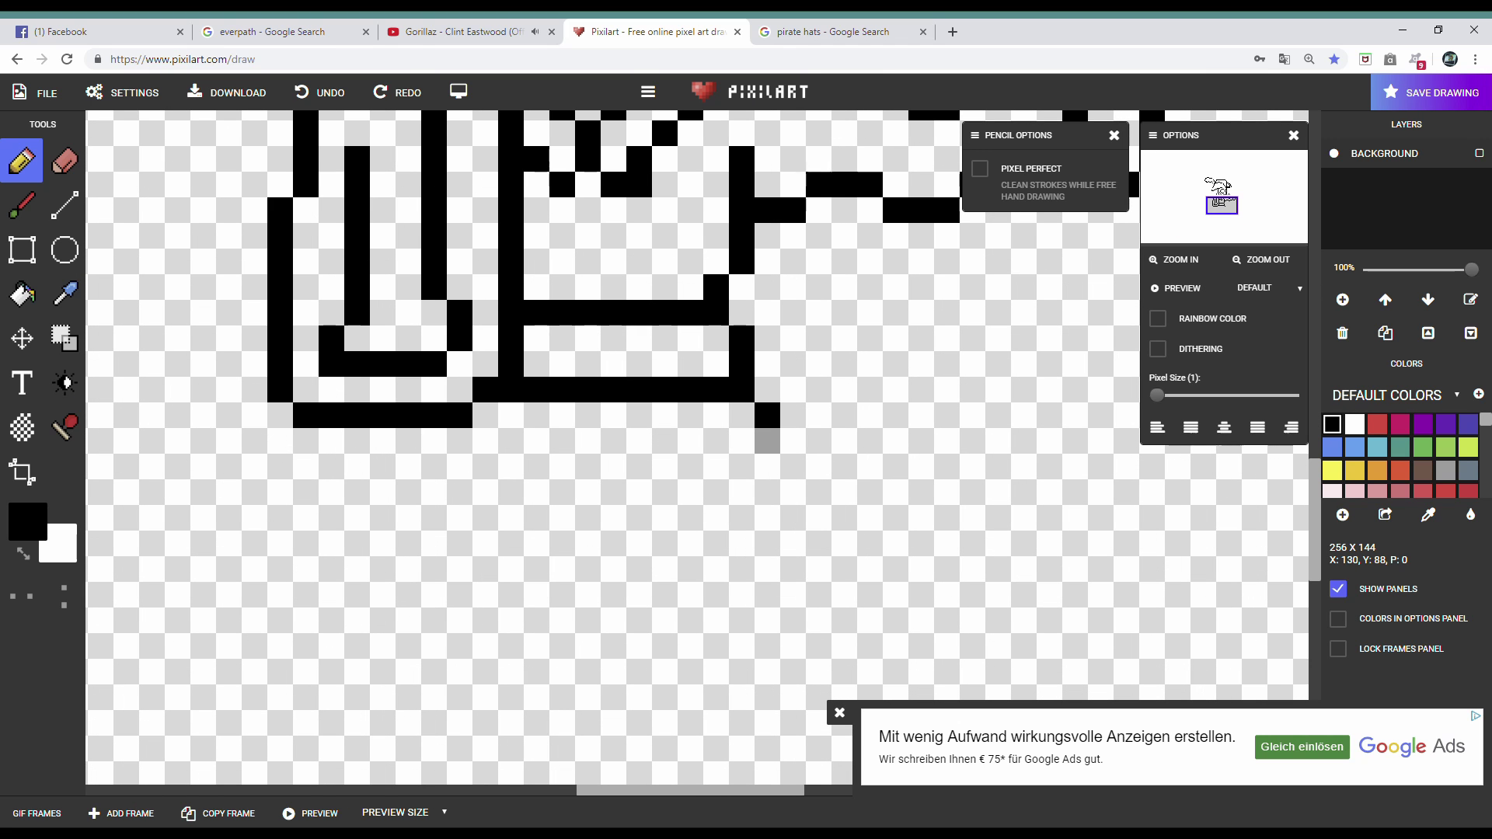
- Draw two legs below the belt and give both solid black shoes
{"action": "scroll", "coordinate": [459, 492], "scroll_direction": "down", "scroll_amount": 1}
{"action": "scroll", "coordinate": [692, 422], "scroll_direction": "up", "scroll_amount": 1}
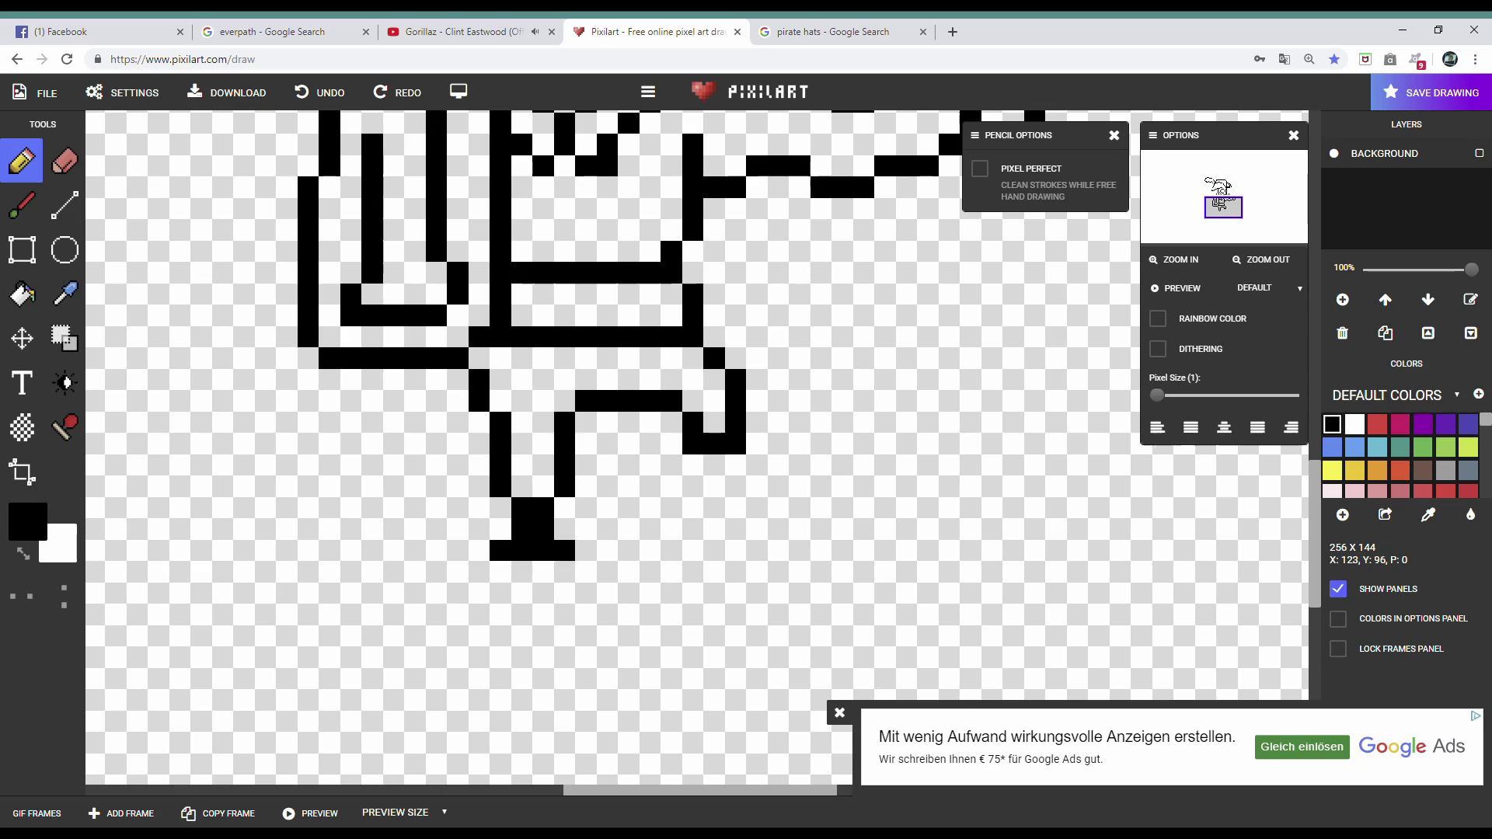
{"action": "scroll", "coordinate": [734, 422], "scroll_direction": "down", "scroll_amount": 1}
{"action": "scroll", "coordinate": [734, 422], "scroll_direction": "up", "scroll_amount": 1}
{"action": "scroll", "coordinate": [777, 443], "scroll_direction": "down", "scroll_amount": 1}
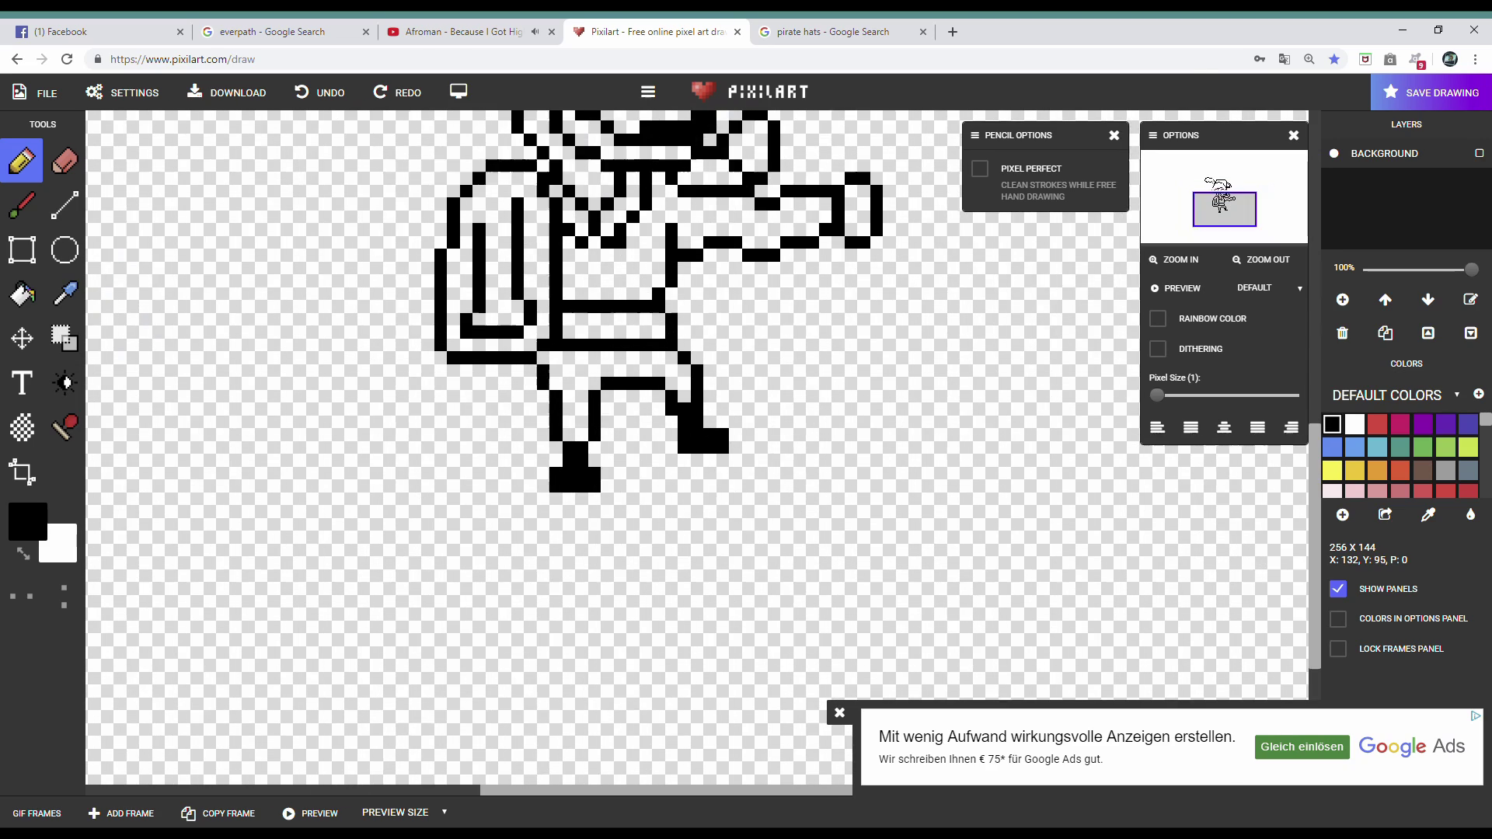
- Select the back leg, shift it one pixel backwards, and tidy the curved line between the legs
{"action": "scroll", "coordinate": [777, 443], "scroll_direction": "up", "scroll_amount": 1}
{"action": "left_click", "coordinate": [64, 338]}
{"action": "left_click_drag", "start_coordinate": [489, 369], "coordinate": [596, 540]}
{"action": "left_click", "coordinate": [63, 161]}
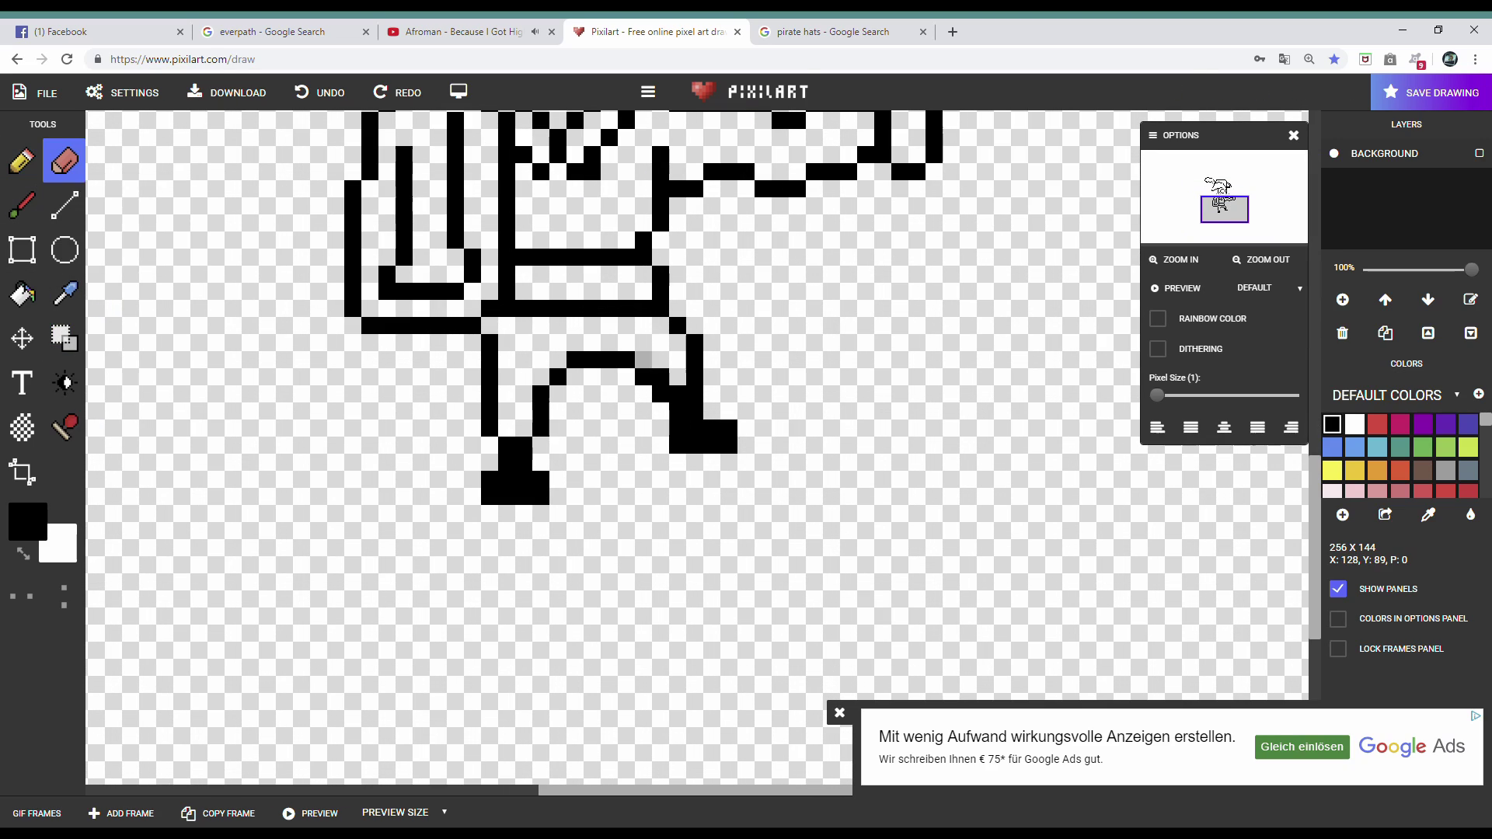
{"action": "scroll", "coordinate": [809, 524], "scroll_direction": "down", "scroll_amount": 2}
{"action": "scroll", "coordinate": [808, 525], "scroll_direction": "up", "scroll_amount": 3}
- Draw the hand gripping a pistol handle at the end of the outstretched arm's cuff with the Pencil
{"action": "key", "text": "p"}
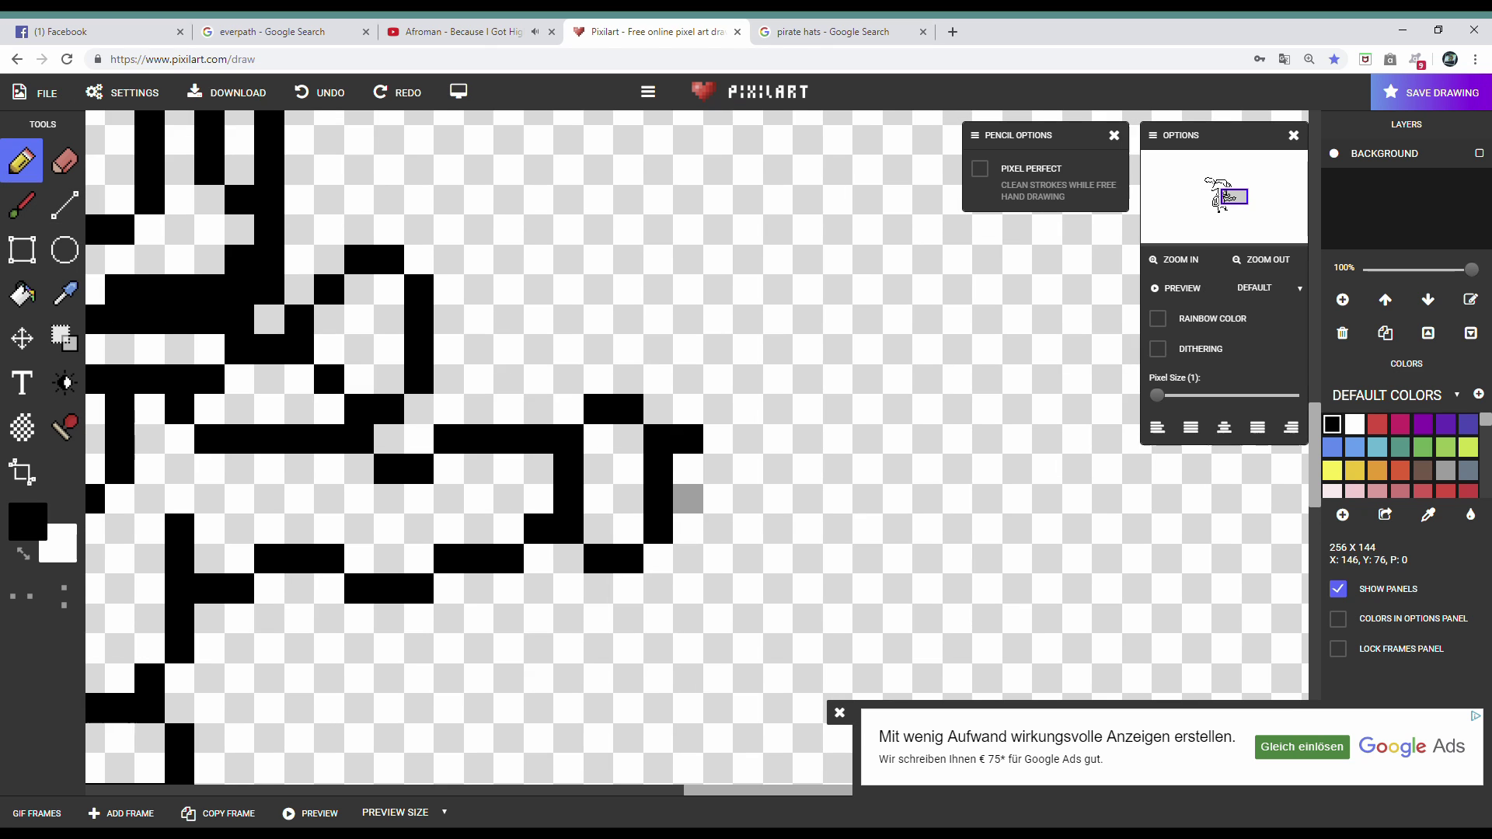
{"action": "mouse_move", "coordinate": [718, 439]}
{"action": "left_mouse_down"}
{"action": "mouse_move", "coordinate": [748, 528]}
{"action": "mouse_move", "coordinate": [777, 466]}
{"action": "left_mouse_up"}
{"action": "scroll", "coordinate": [777, 466], "scroll_direction": "down", "scroll_amount": 1}
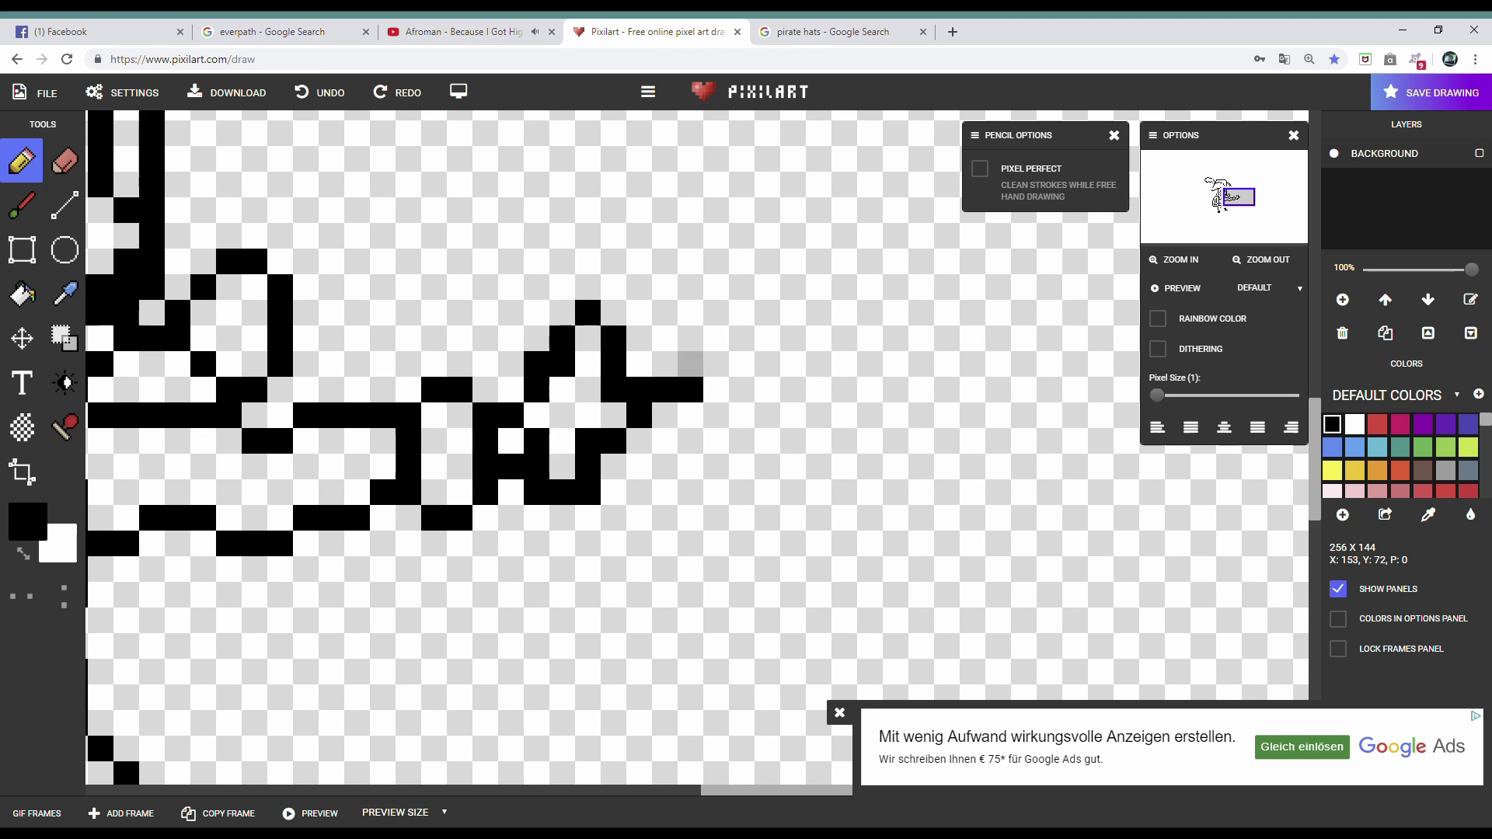
- Extend the pistol with a hammer, a long straight barrel and a flared muzzle
{"action": "mouse_move", "coordinate": [602, 287]}
{"action": "left_mouse_down"}
{"action": "mouse_move", "coordinate": [754, 363]}
{"action": "mouse_move", "coordinate": [882, 312]}
{"action": "left_mouse_up"}
{"action": "scroll", "coordinate": [882, 313], "scroll_direction": "up", "scroll_amount": 2}
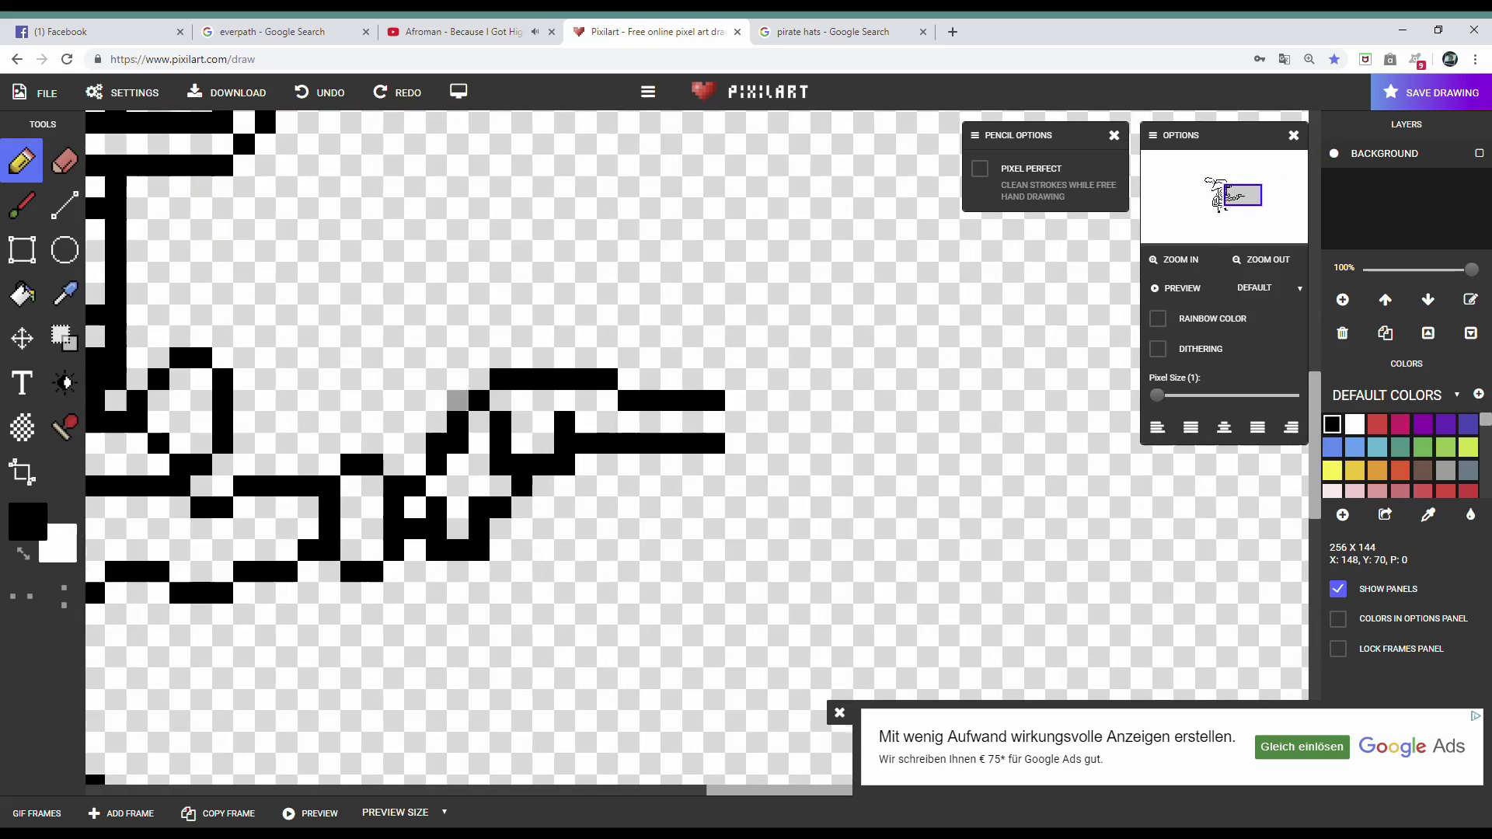
{"action": "scroll", "coordinate": [742, 440], "scroll_direction": "right", "scroll_amount": 3}
{"action": "left_click_drag", "start_coordinate": [869, 388], "coordinate": [844, 466]}
{"action": "scroll", "coordinate": [780, 359], "scroll_direction": "down", "scroll_amount": 1}
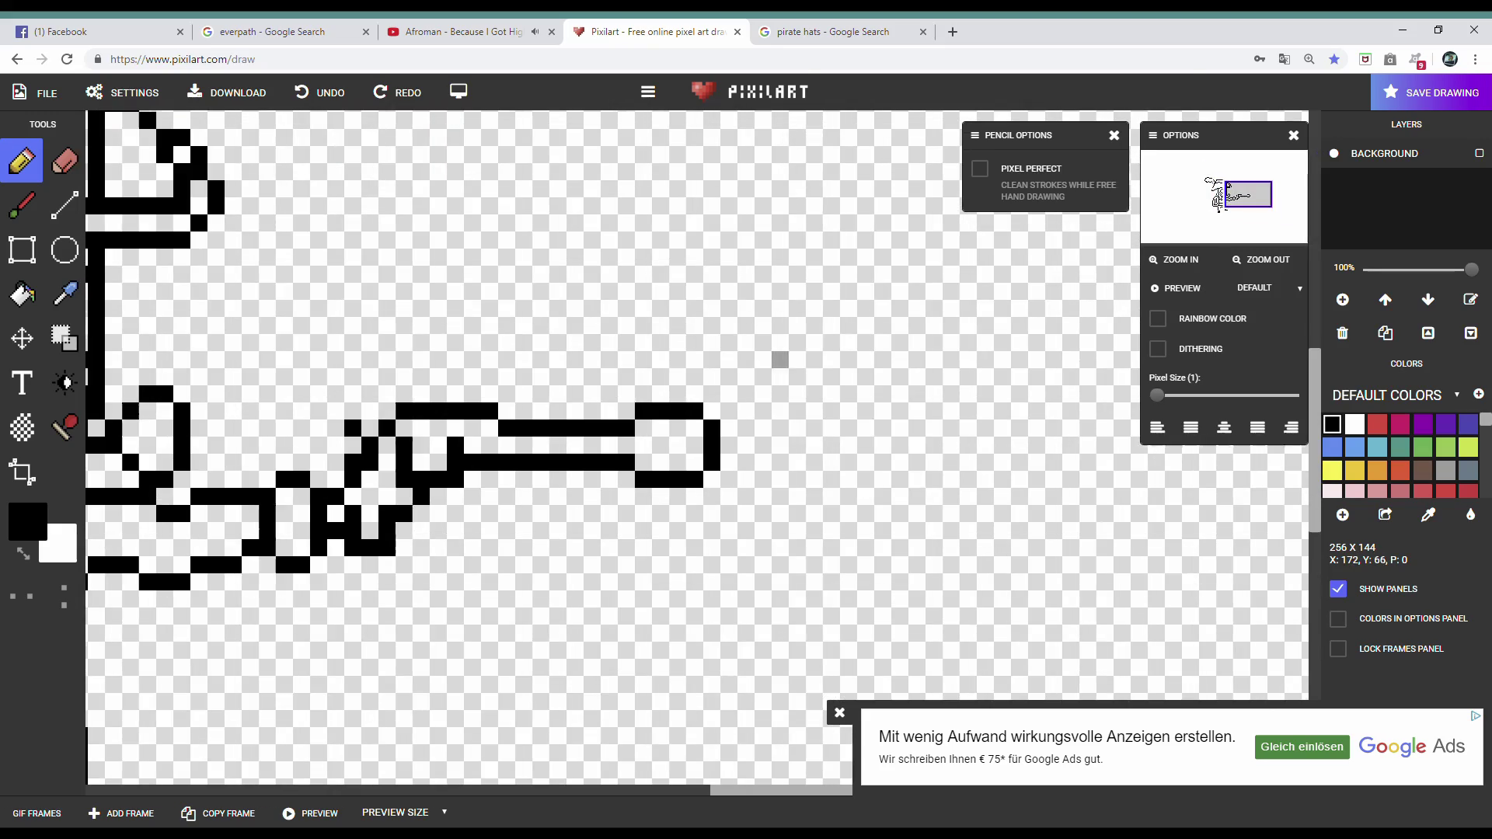
- Add small two-pixel bumps on top of the pistol's hammer end and flared muzzle, undoing misplaced pixels
{"action": "scroll", "coordinate": [661, 359], "scroll_direction": "down", "scroll_amount": 3}
{"action": "scroll", "coordinate": [661, 359], "scroll_direction": "up", "scroll_amount": 2}
{"action": "left_click", "coordinate": [318, 92]}
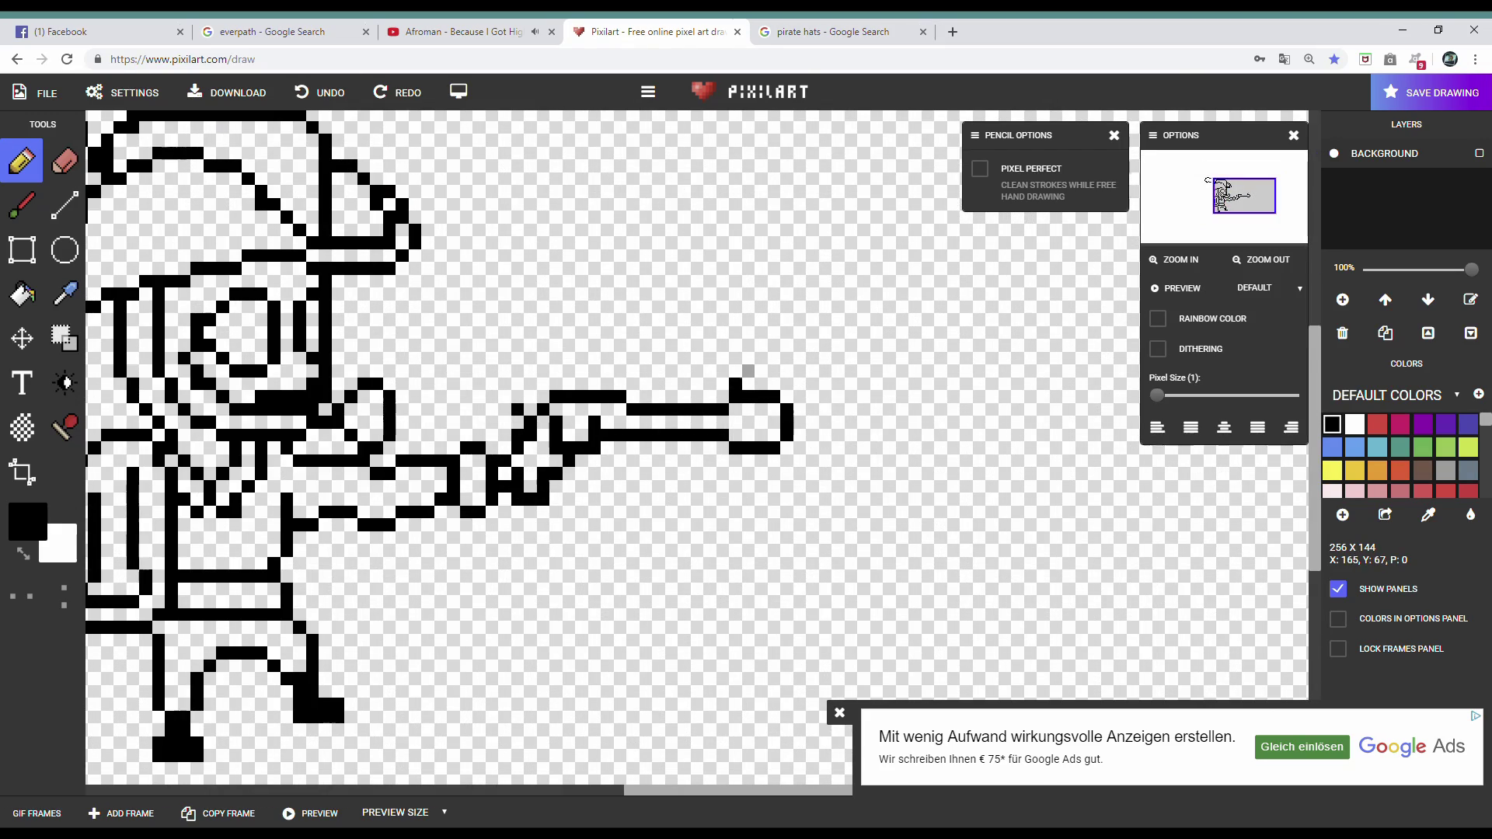
{"action": "left_click_drag", "start_coordinate": [742, 377], "coordinate": [760, 366]}
{"action": "scroll", "coordinate": [750, 465], "scroll_direction": "down", "scroll_amount": 1}
{"action": "left_click", "coordinate": [319, 91]}
{"action": "scroll", "coordinate": [917, 273], "scroll_direction": "up", "scroll_amount": 2}
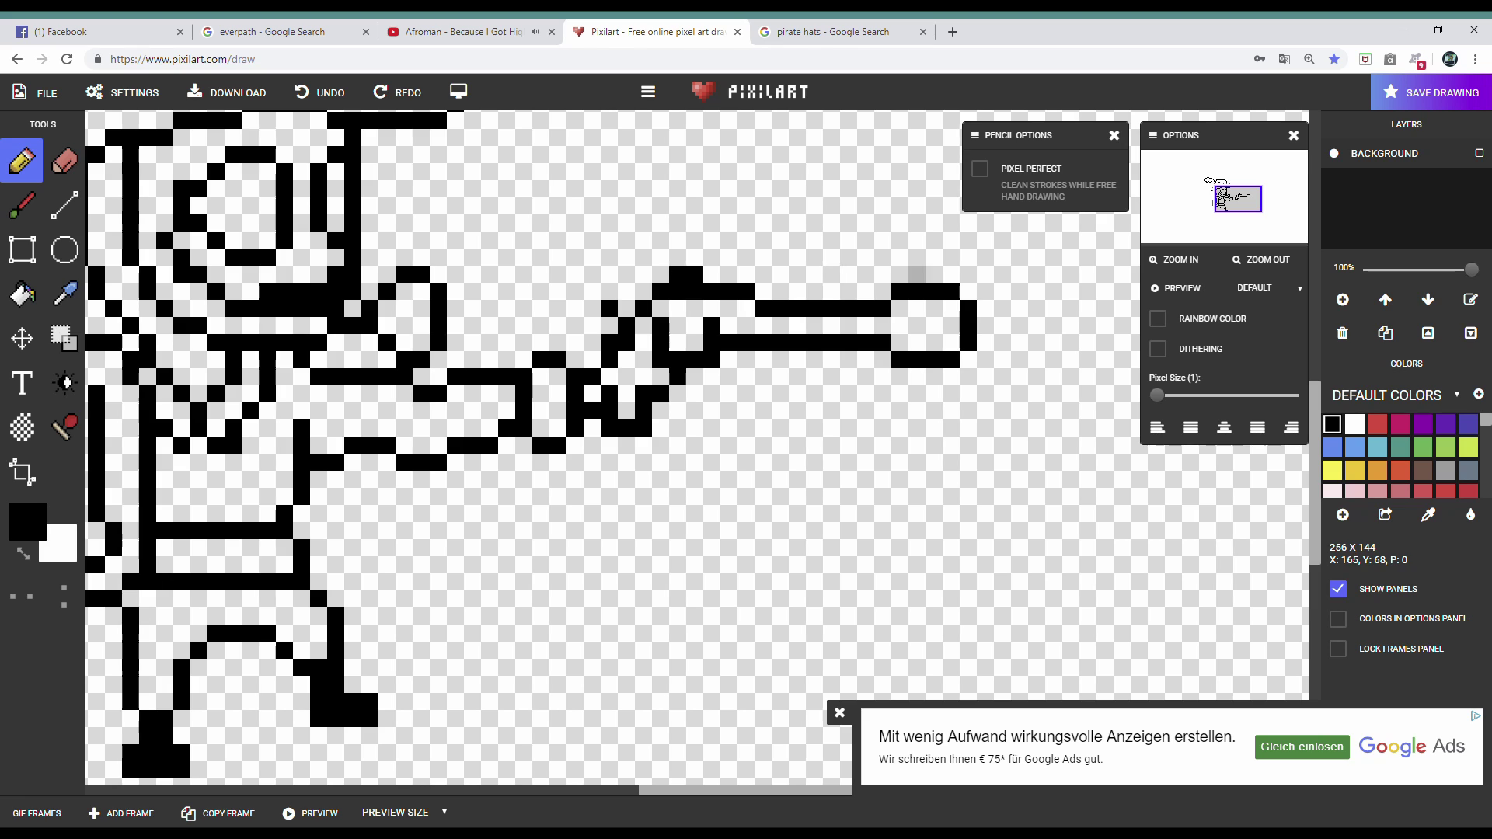
{"action": "left_click_drag", "start_coordinate": [917, 274], "coordinate": [934, 274]}
{"action": "scroll", "coordinate": [660, 463], "scroll_direction": "right", "scroll_amount": 1}
{"action": "scroll", "coordinate": [668, 395], "scroll_direction": "down", "scroll_amount": 3}
{"action": "scroll", "coordinate": [699, 420], "scroll_direction": "up", "scroll_amount": 1}
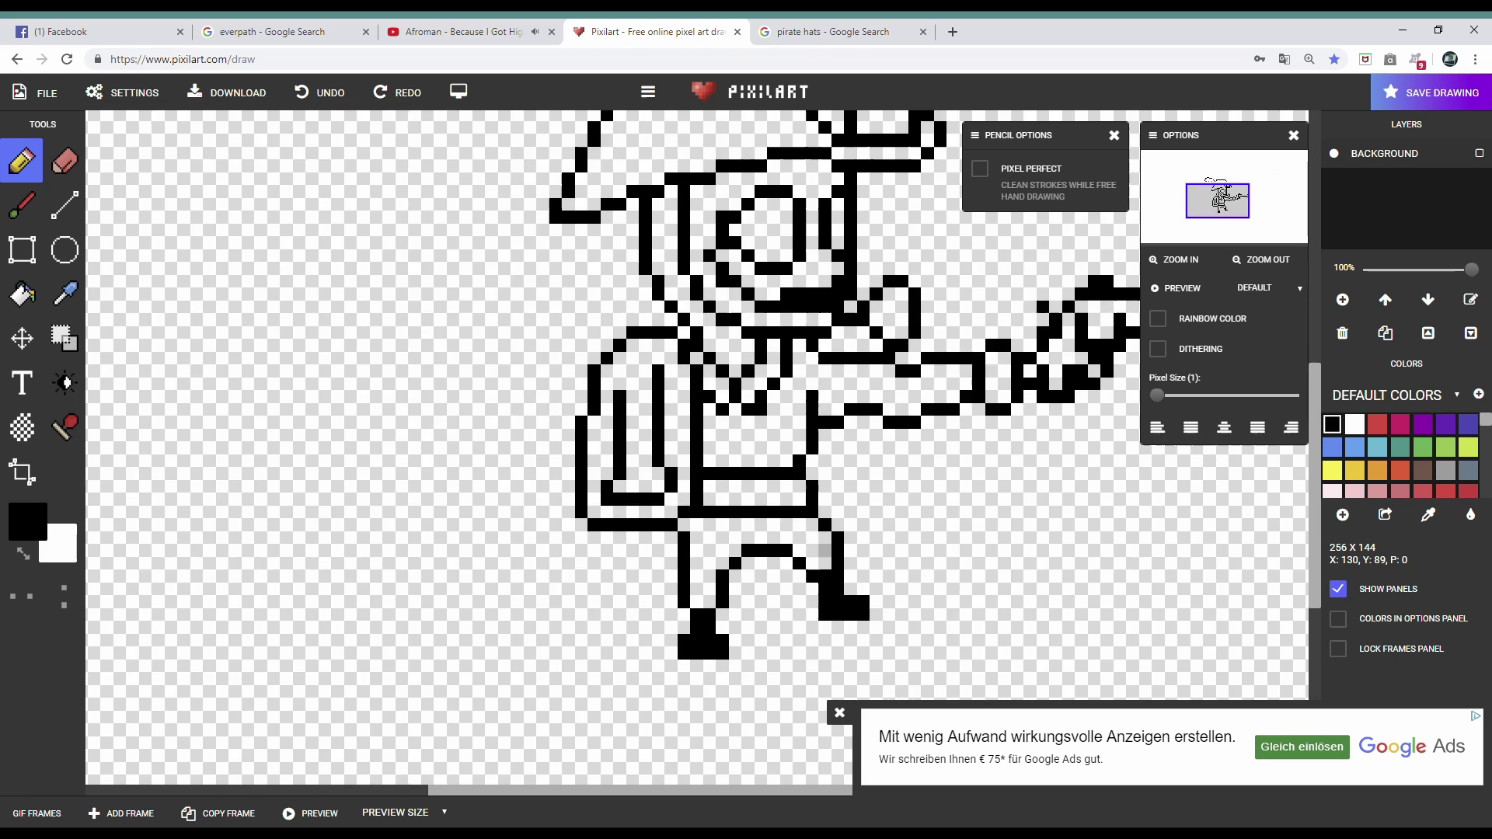
- Erase the straight hem below the rear arm and draw a stepped coat edge slanting down towards the back leg
{"action": "scroll", "coordinate": [747, 458], "scroll_direction": "down", "scroll_amount": 1}
{"action": "scroll", "coordinate": [796, 495], "scroll_direction": "up", "scroll_amount": 3}
{"action": "scroll", "coordinate": [797, 496], "scroll_direction": "down", "scroll_amount": 3}
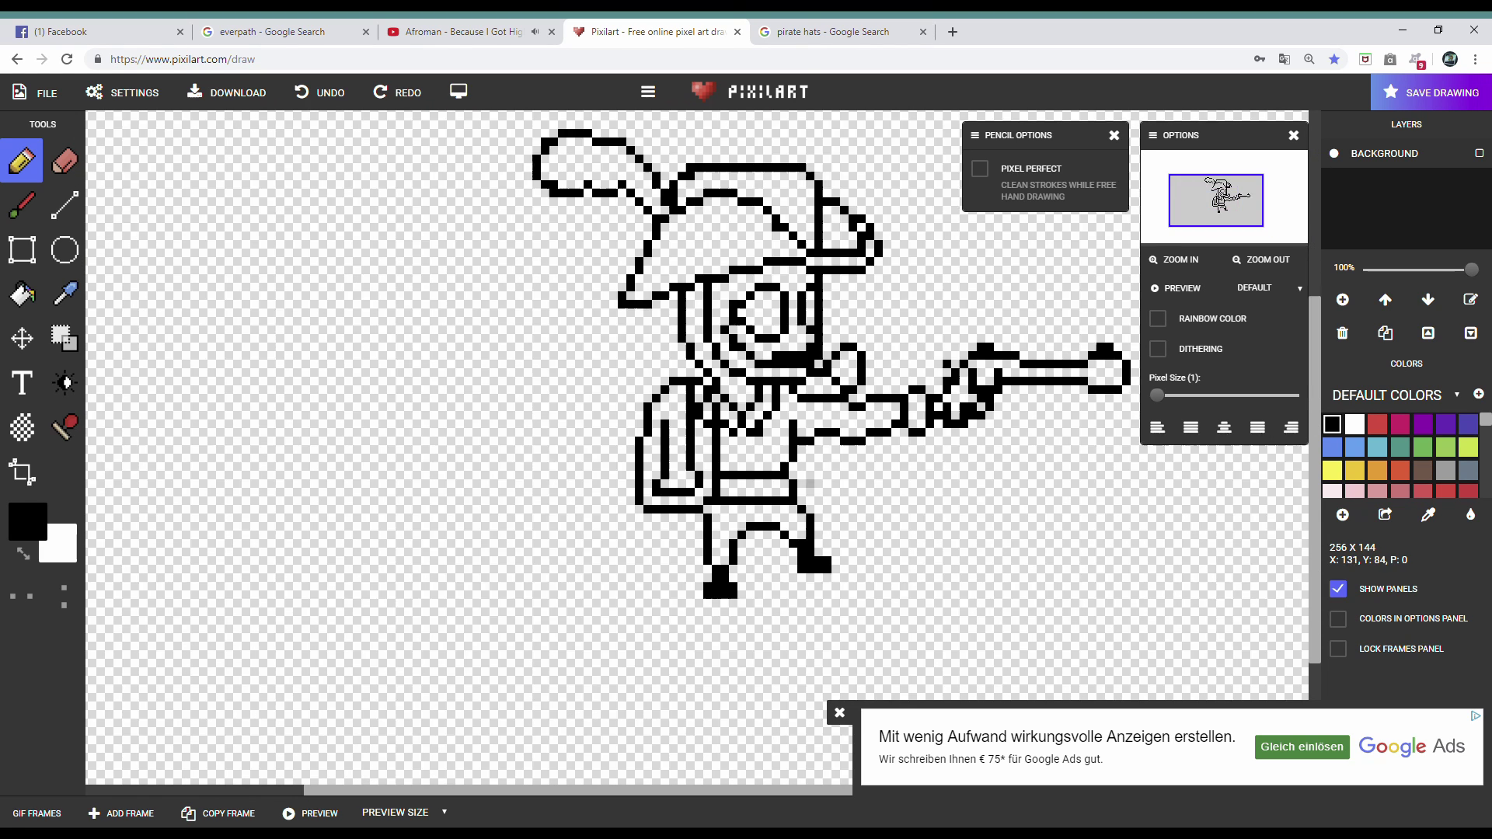
{"action": "scroll", "coordinate": [808, 513], "scroll_direction": "up", "scroll_amount": 3}
{"action": "left_click", "coordinate": [65, 161]}
{"action": "key", "text": "b"}
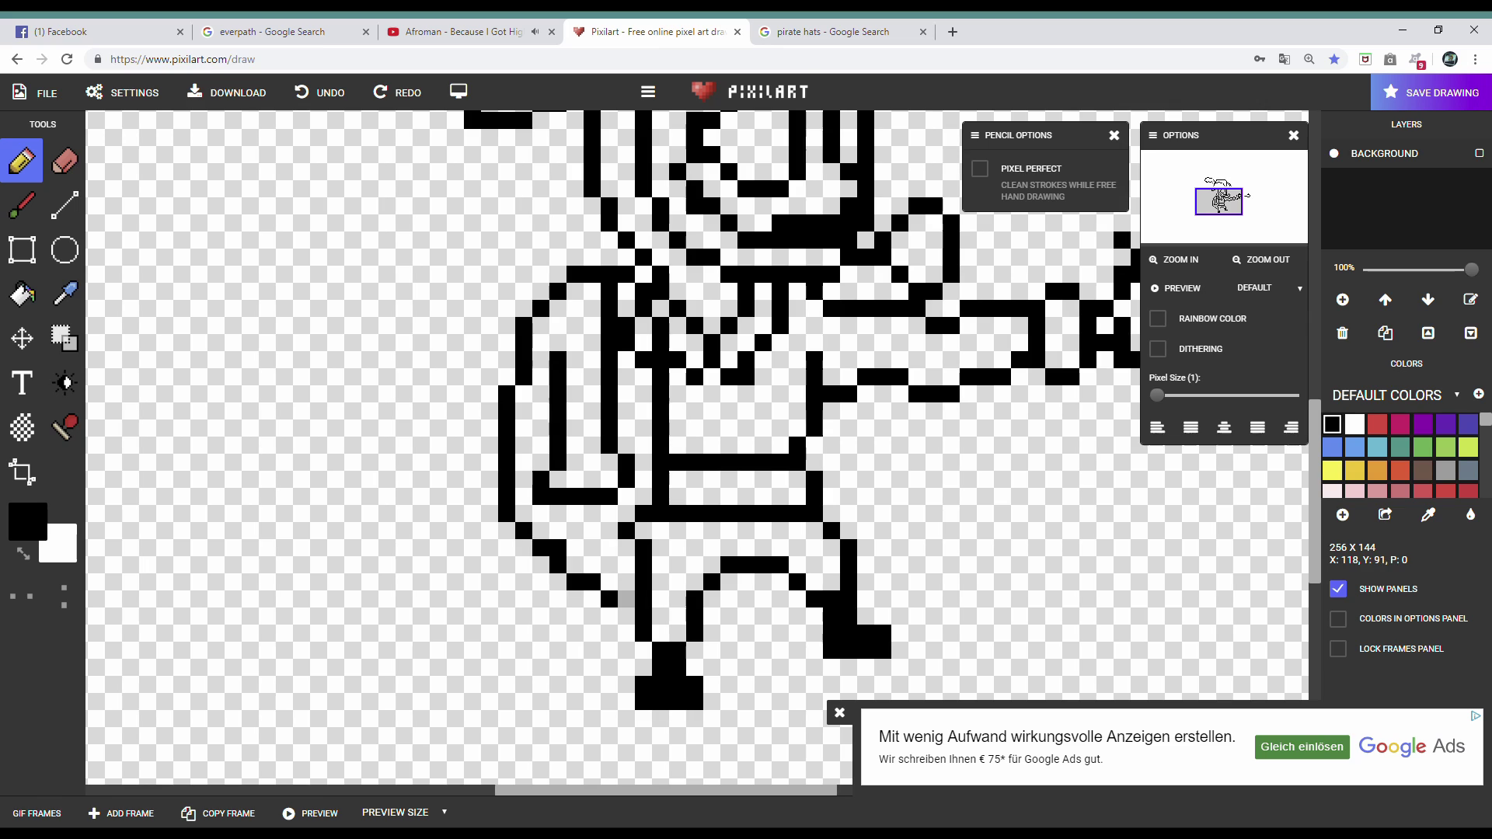
{"action": "scroll", "coordinate": [626, 599], "scroll_direction": "down", "scroll_amount": 2}
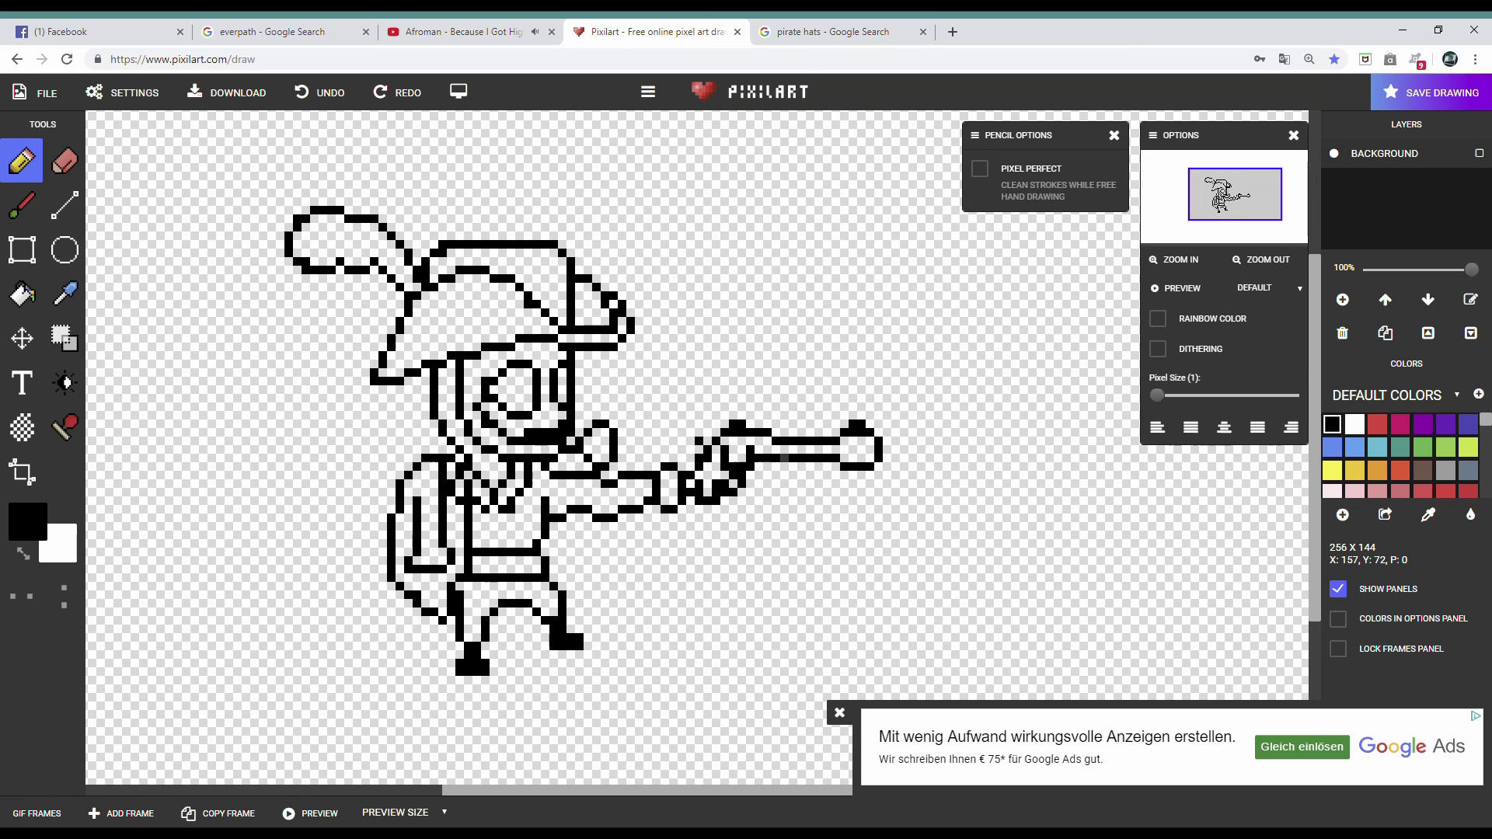
- Draw a diagonal strap across the chest and a scabbard slanting down behind the back leg with the Line tool
{"action": "scroll", "coordinate": [783, 457], "scroll_direction": "up", "scroll_amount": 2}
{"action": "key", "text": "l"}
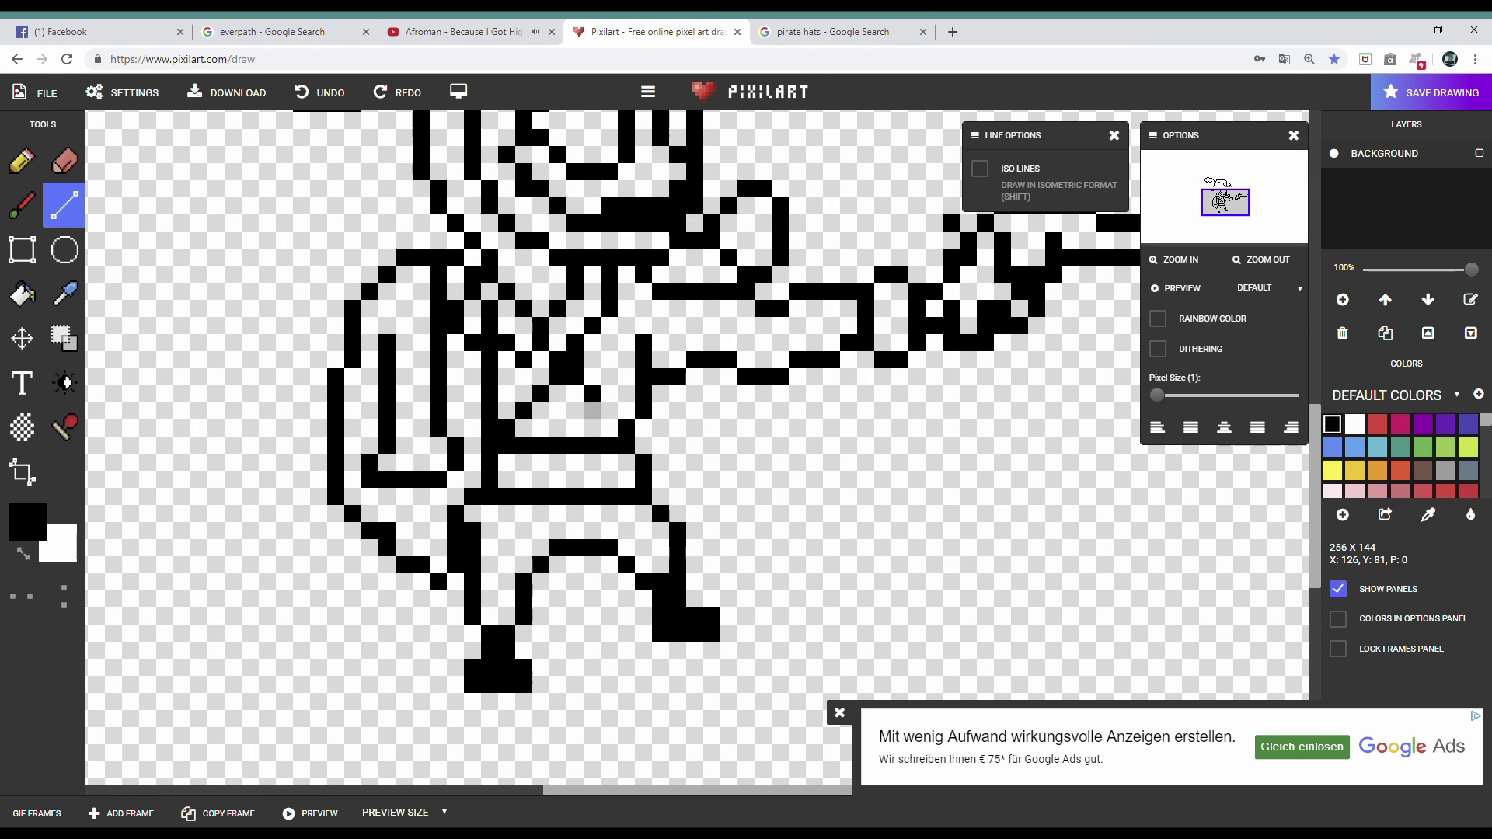
{"action": "left_click_drag", "start_coordinate": [471, 530], "coordinate": [335, 667]}
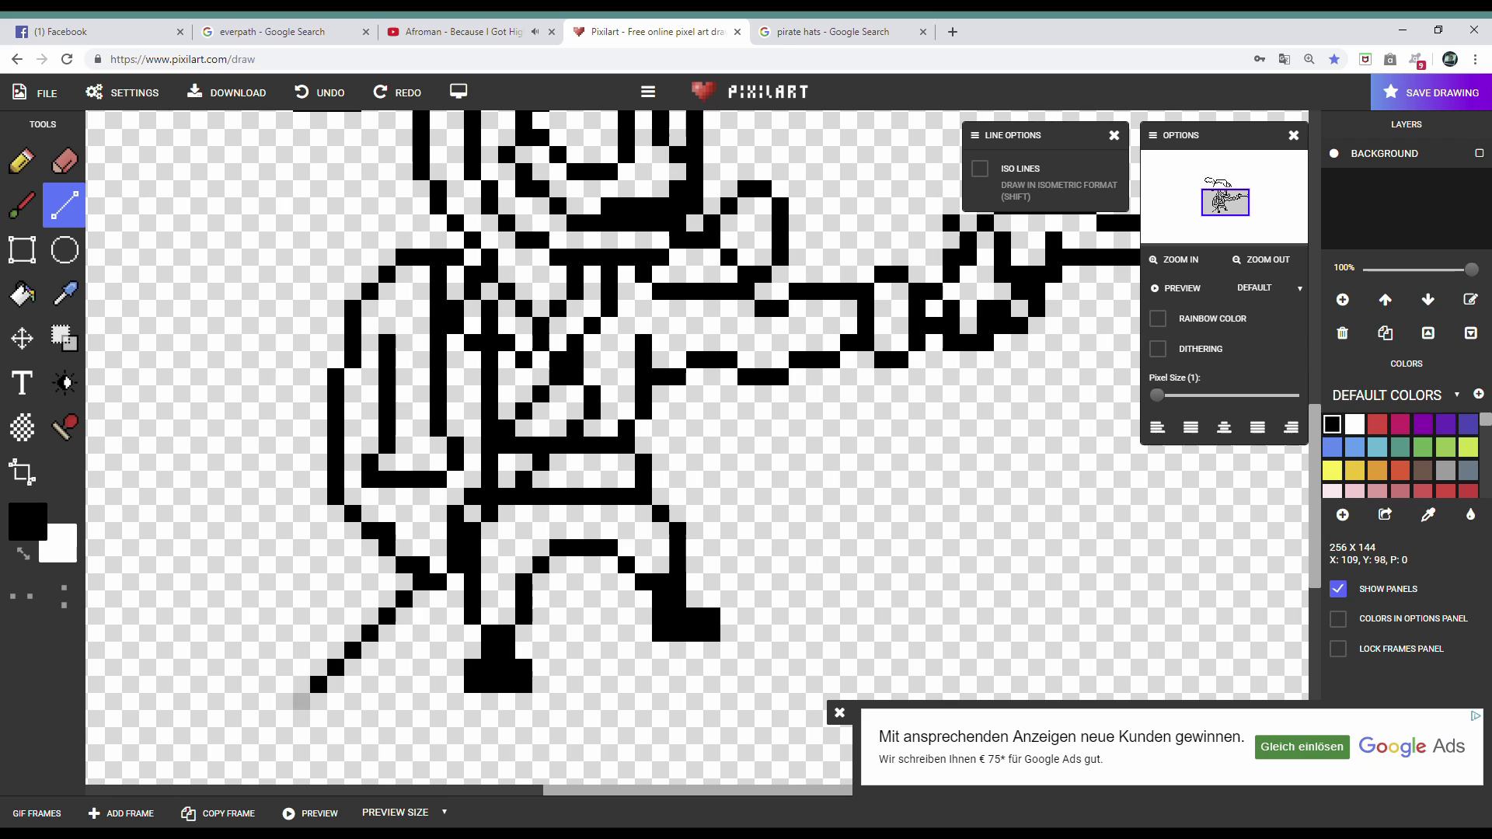
{"action": "scroll", "coordinate": [627, 450], "scroll_direction": "down", "scroll_amount": 2}
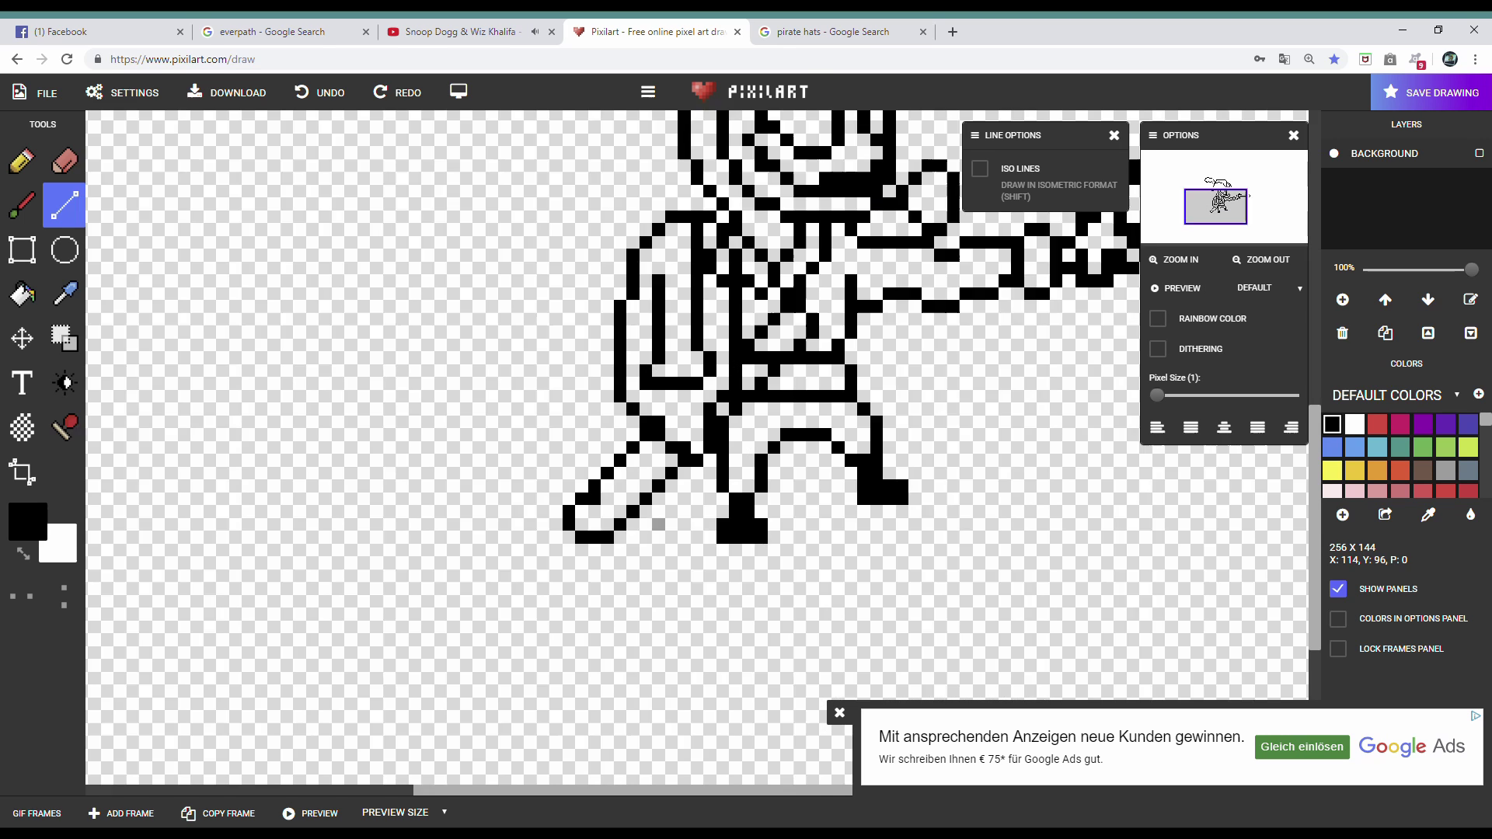
- Undo the last line and erase the pixels of the belt's upper edge that cross the diagonal strap
{"action": "scroll", "coordinate": [626, 451], "scroll_direction": "up", "scroll_amount": 2}
{"action": "left_click", "coordinate": [320, 91]}
{"action": "scroll", "coordinate": [626, 450], "scroll_direction": "up", "scroll_amount": 1}
{"action": "key", "text": "e"}
{"action": "left_click_drag", "start_coordinate": [586, 443], "coordinate": [628, 443]}
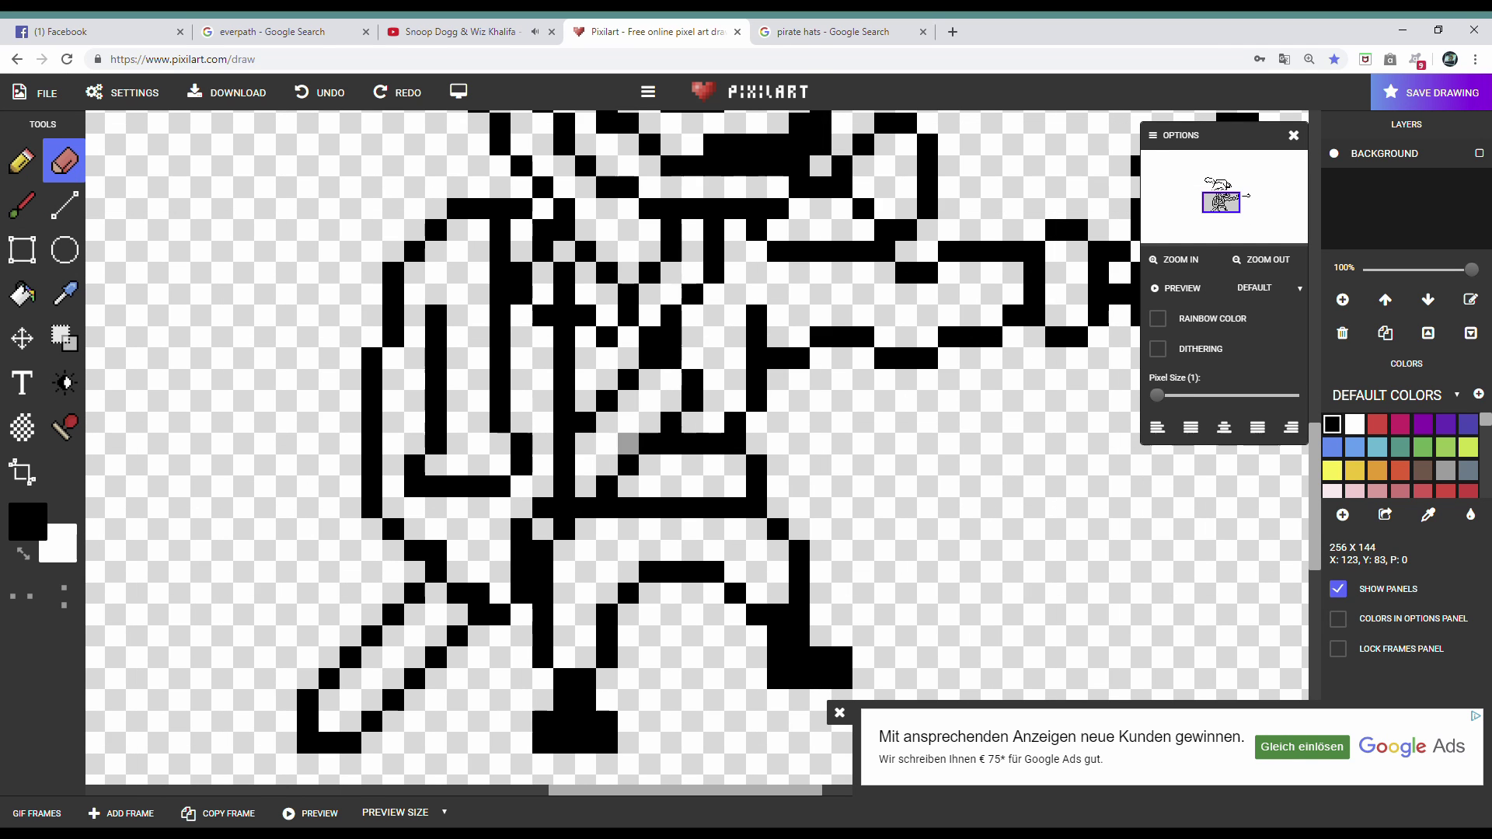
{"action": "scroll", "coordinate": [671, 336], "scroll_direction": "down", "scroll_amount": 3}
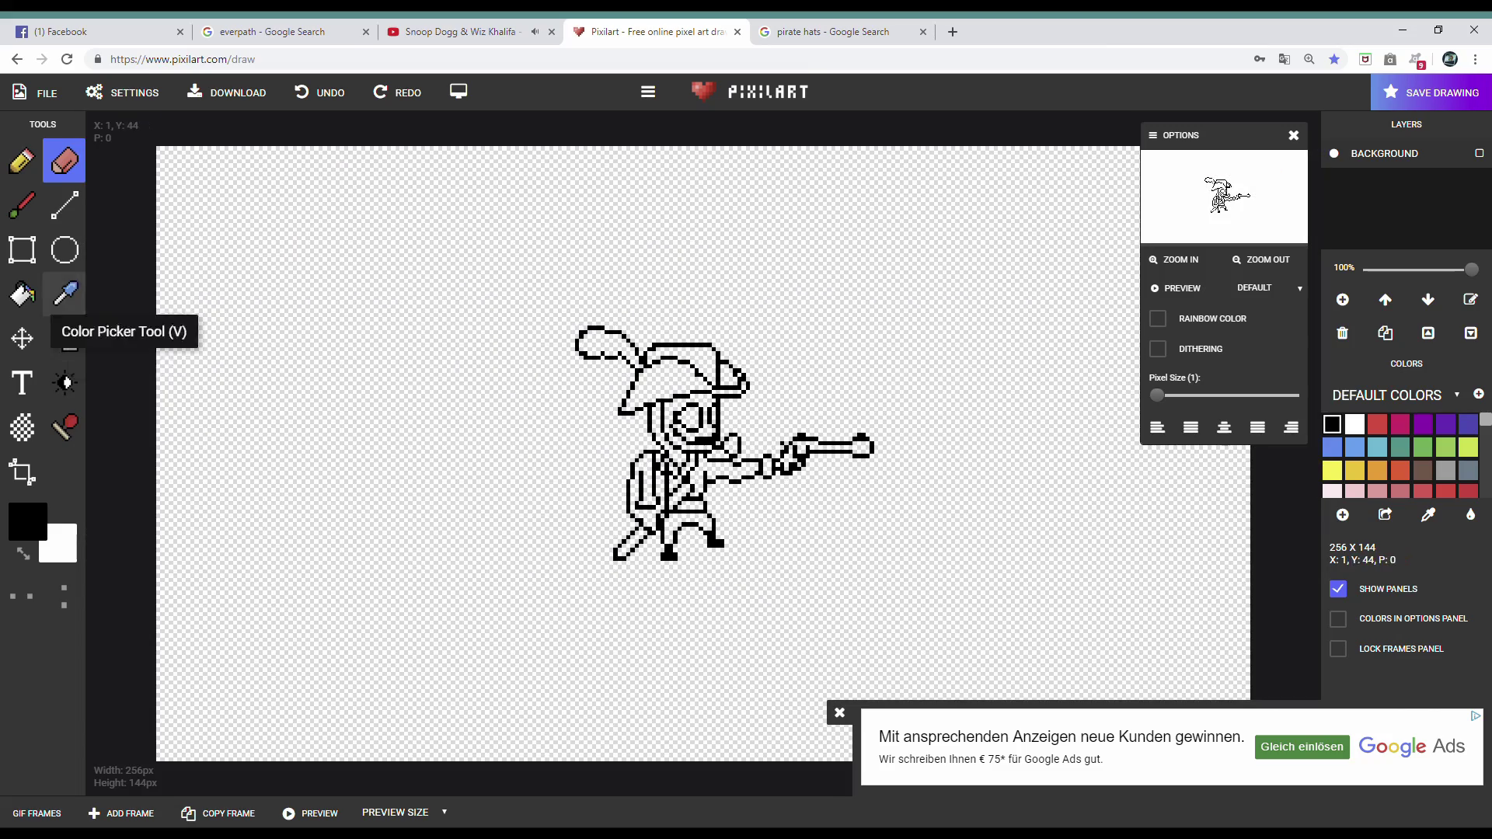
- Move the whole drawing towards the left side of the canvas and add a new layer beneath the outline layer
{"action": "left_click", "coordinate": [21, 338]}
{"action": "scroll", "coordinate": [627, 450], "scroll_direction": "up", "scroll_amount": 2}
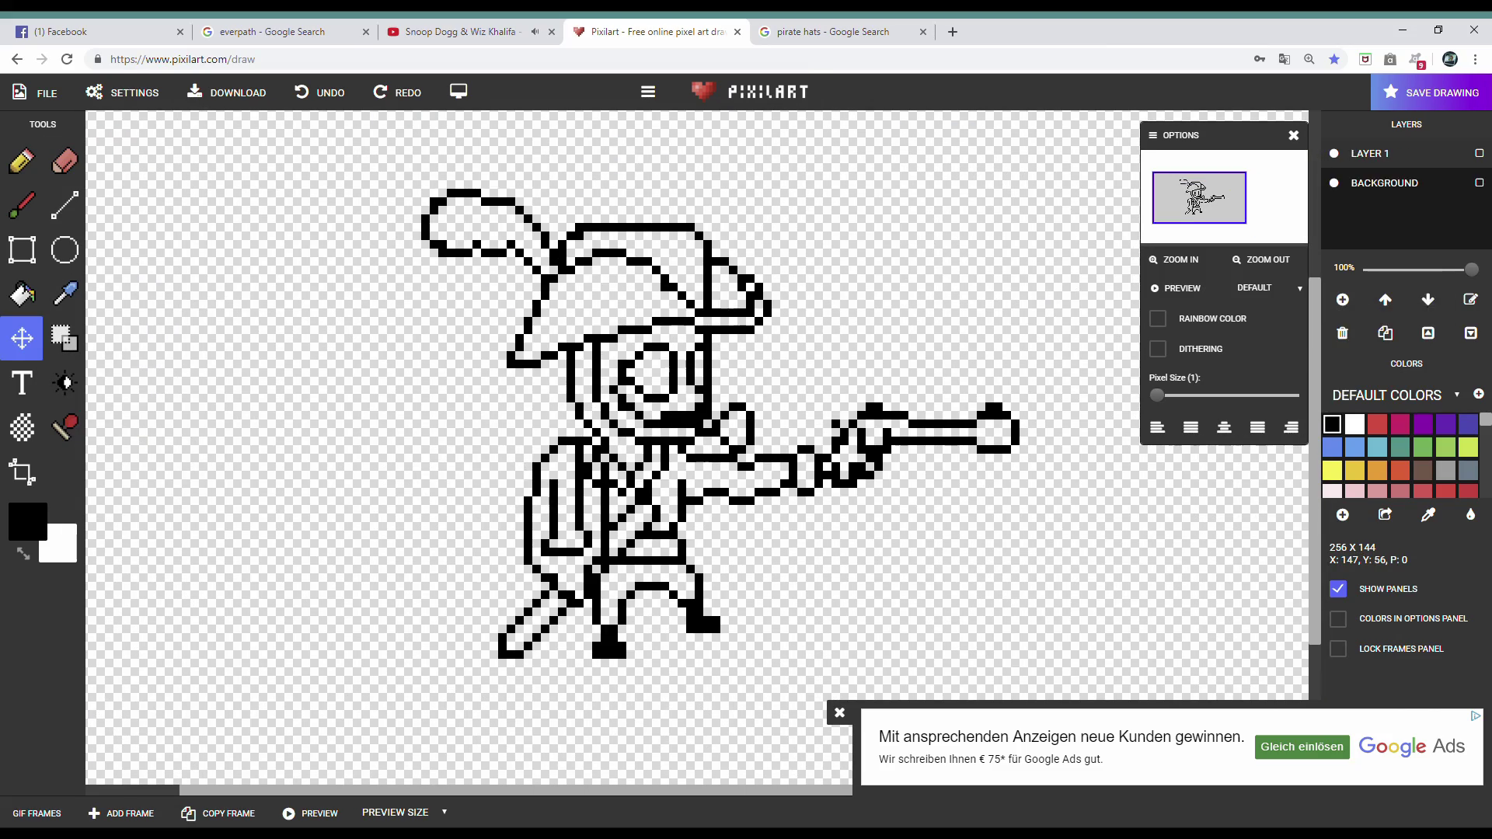
{"action": "scroll", "coordinate": [755, 432], "scroll_direction": "down", "scroll_amount": 2}
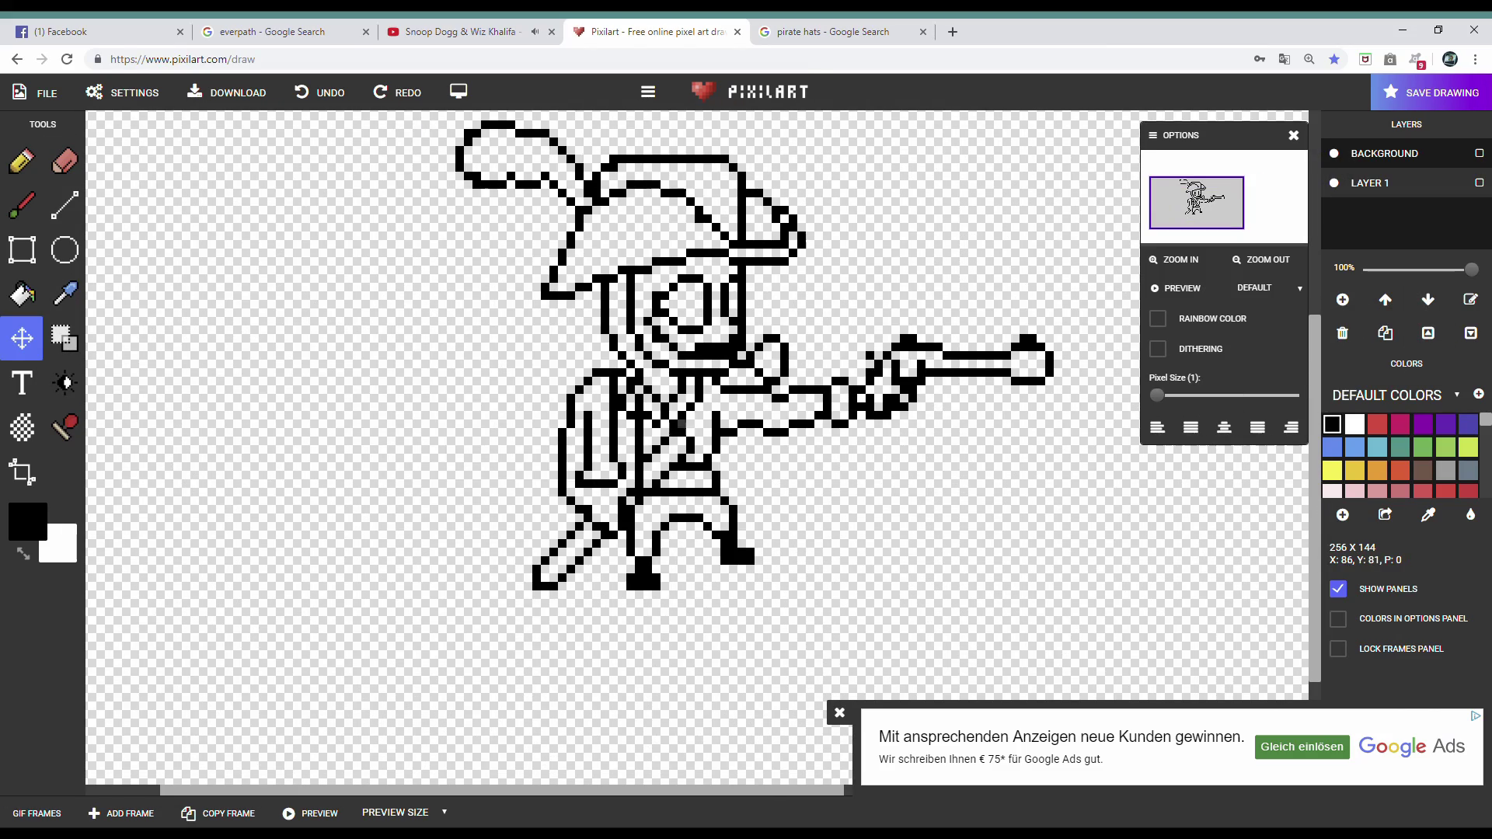
{"action": "scroll", "coordinate": [667, 317], "scroll_direction": "down", "scroll_amount": 2}
{"action": "scroll", "coordinate": [668, 317], "scroll_direction": "up", "scroll_amount": 3}
{"action": "scroll", "coordinate": [1399, 458], "scroll_direction": "down", "scroll_amount": 1}
- Fill the hat's feather with dark red and shade it with slightly lighter reds using the Pencil
{"action": "left_click", "coordinate": [1377, 439]}
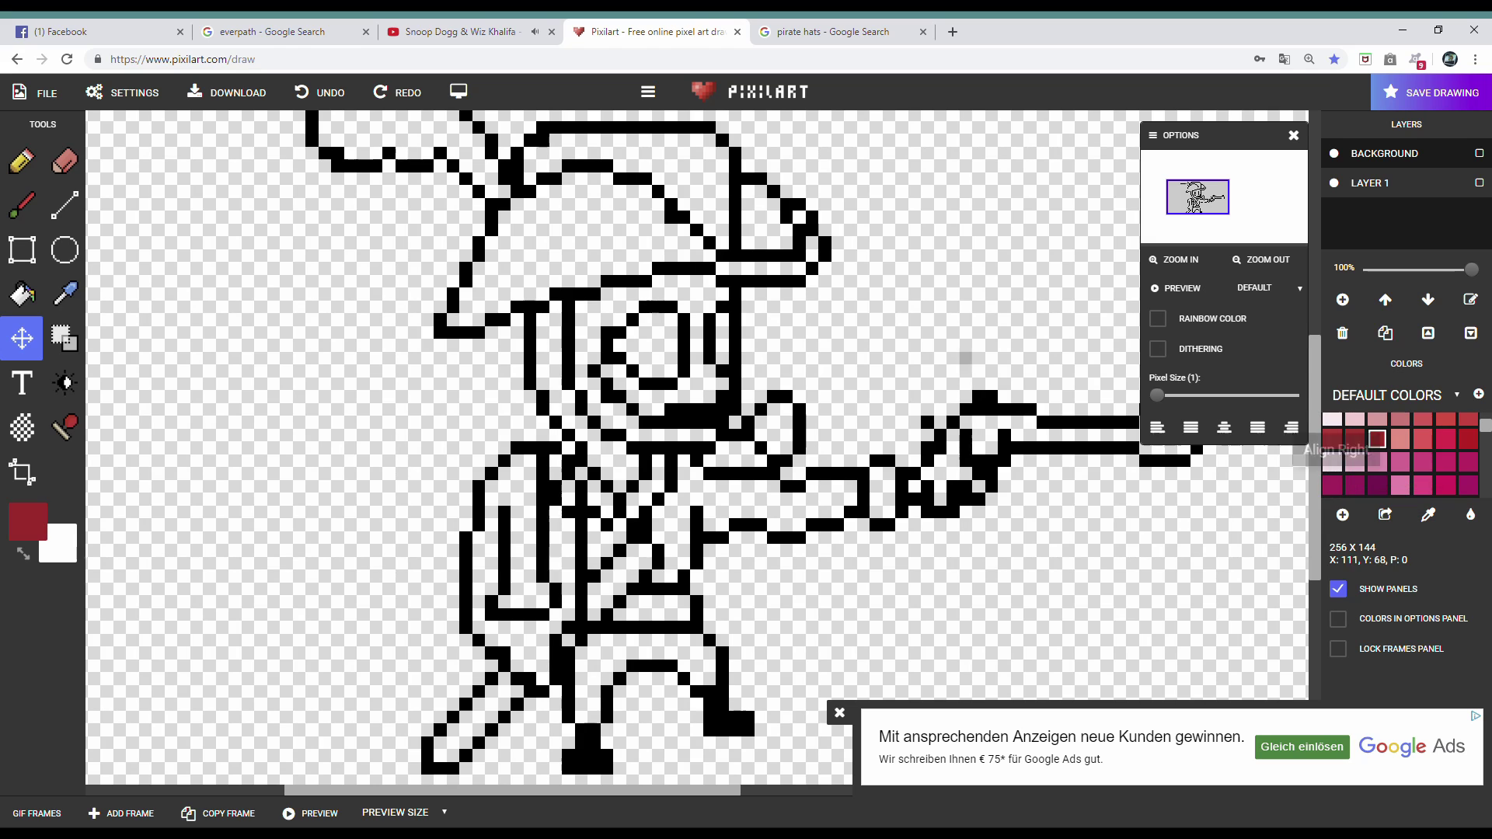
{"action": "scroll", "coordinate": [523, 342], "scroll_direction": "up", "scroll_amount": 2}
{"action": "key", "text": "b"}
{"action": "scroll", "coordinate": [523, 342], "scroll_direction": "up", "scroll_amount": 1}
{"action": "scroll", "coordinate": [523, 342], "scroll_direction": "down", "scroll_amount": 1}
{"action": "key", "text": "b"}
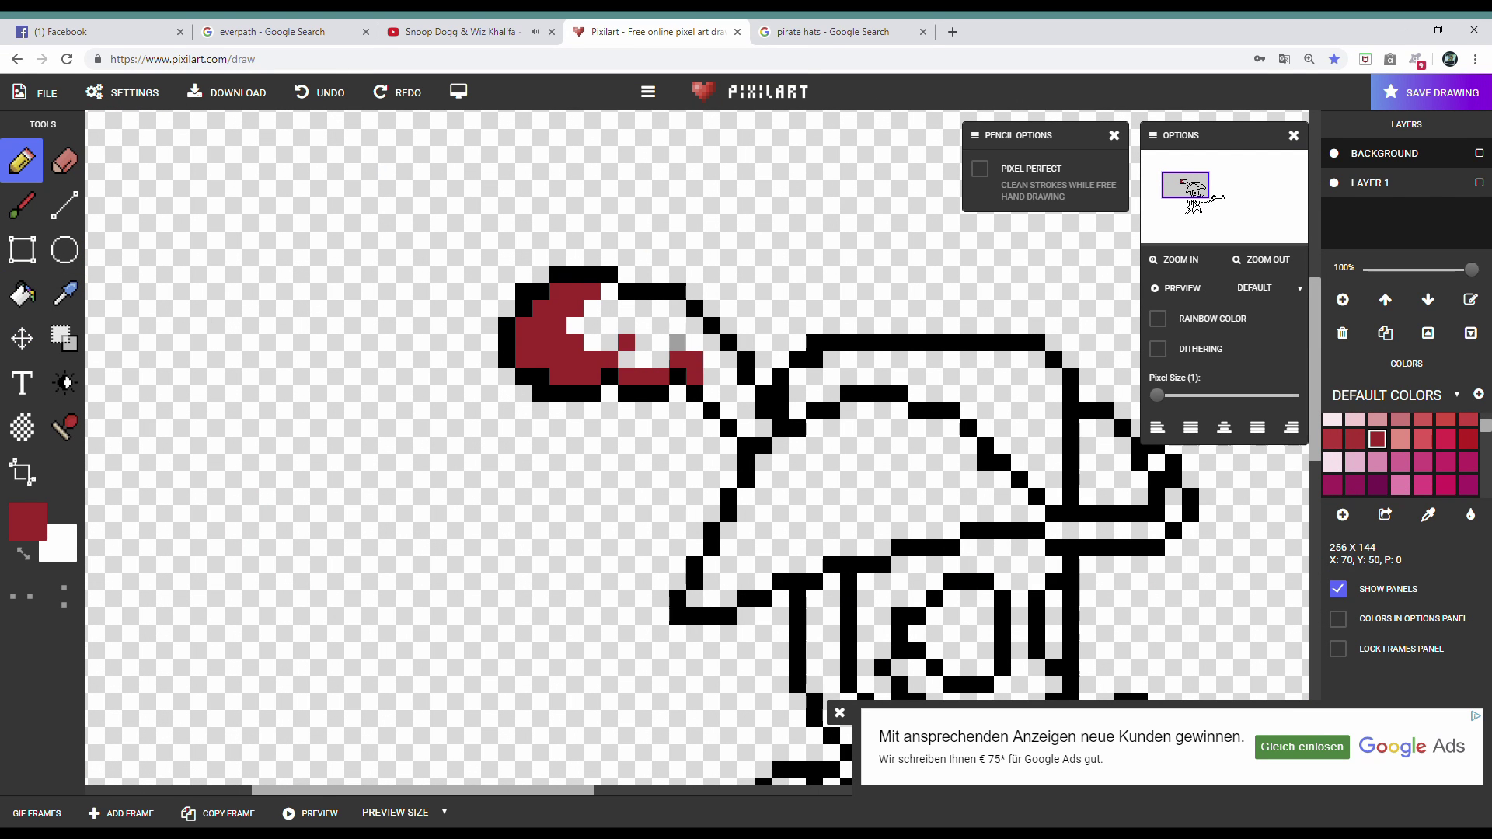
{"action": "left_click", "coordinate": [763, 427]}
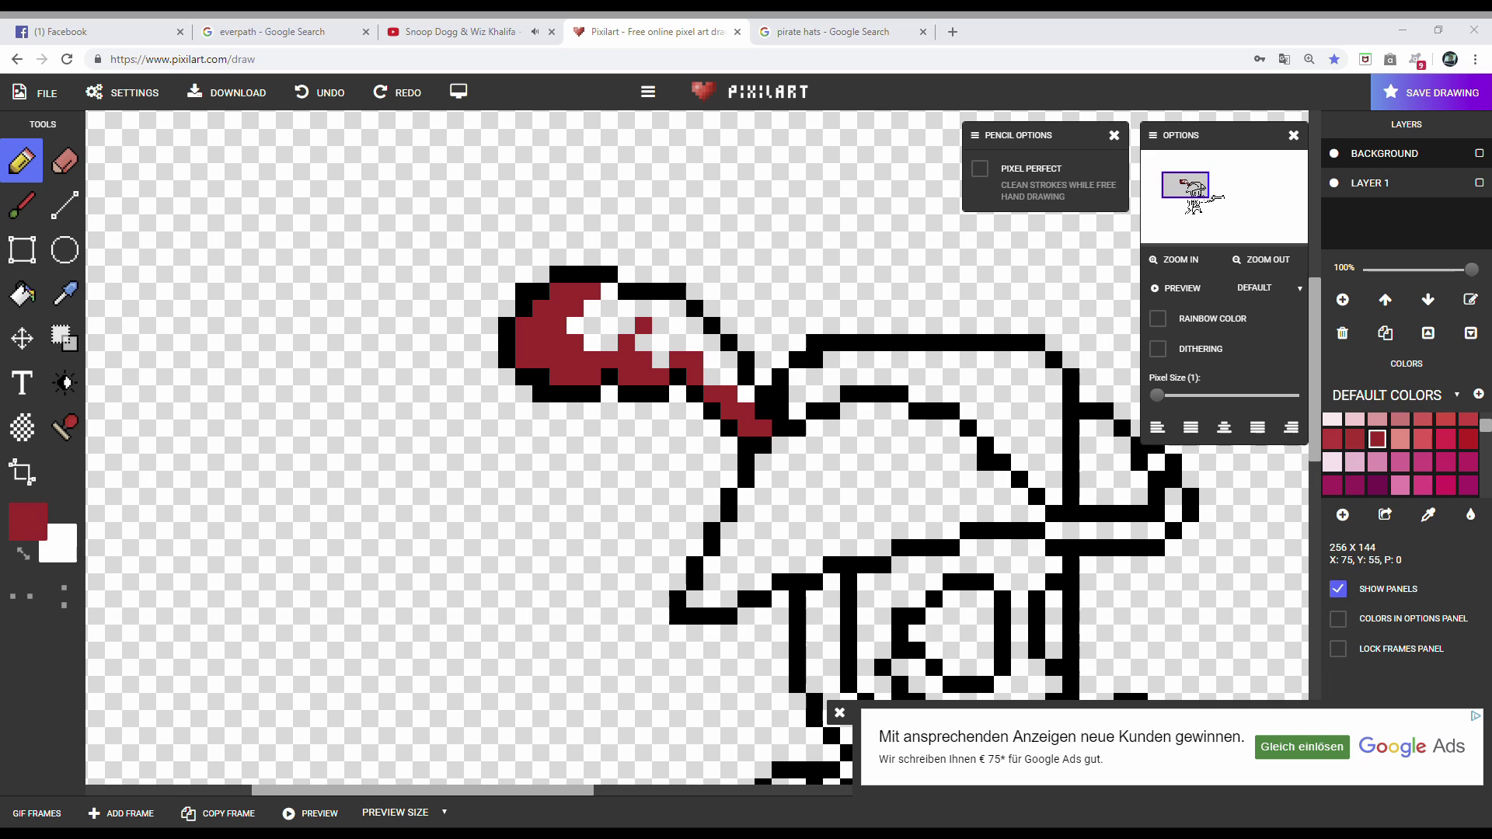
{"action": "scroll", "coordinate": [763, 428], "scroll_direction": "up", "scroll_amount": 1}
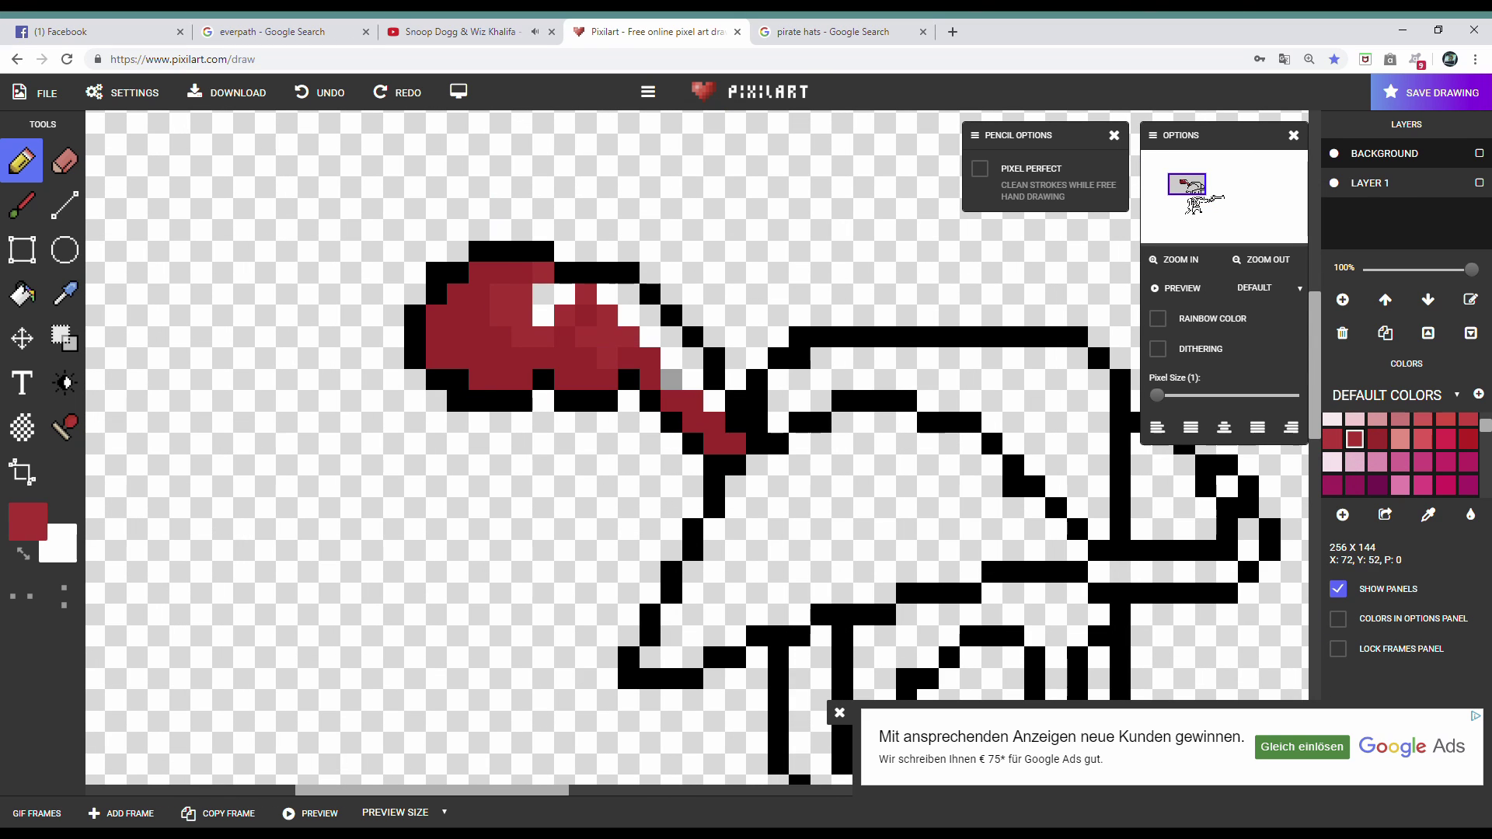
{"action": "left_click_drag", "start_coordinate": [672, 379], "coordinate": [736, 422]}
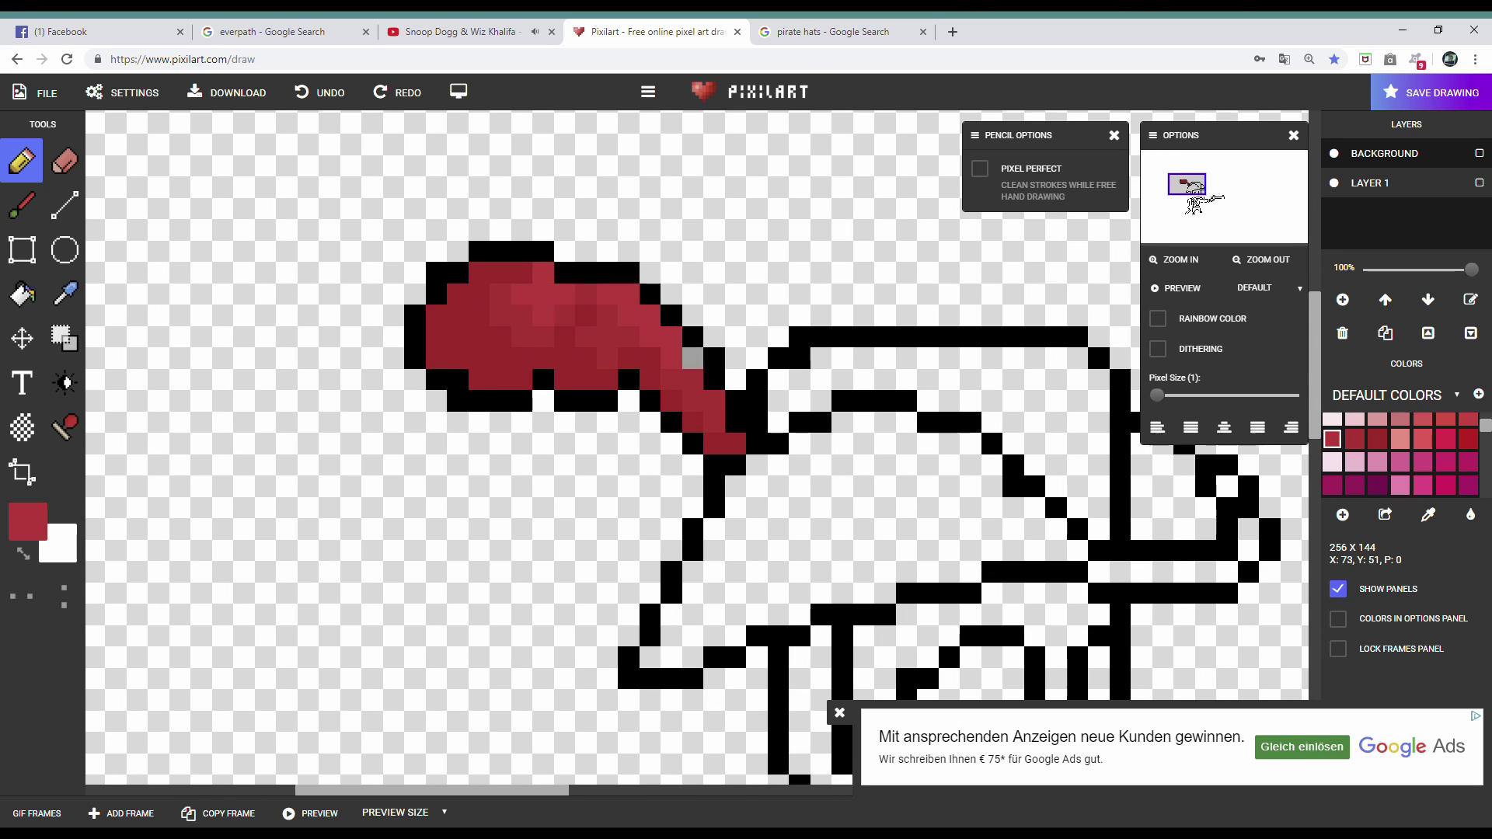
- Paint the face around the eyes and mouth in deep dark red, leaving both eyes empty
{"action": "scroll", "coordinate": [692, 358], "scroll_direction": "down", "scroll_amount": 3}
{"action": "scroll", "coordinate": [467, 404], "scroll_direction": "up", "scroll_amount": 4}
{"action": "scroll", "coordinate": [1412, 466], "scroll_direction": "down", "scroll_amount": 1}
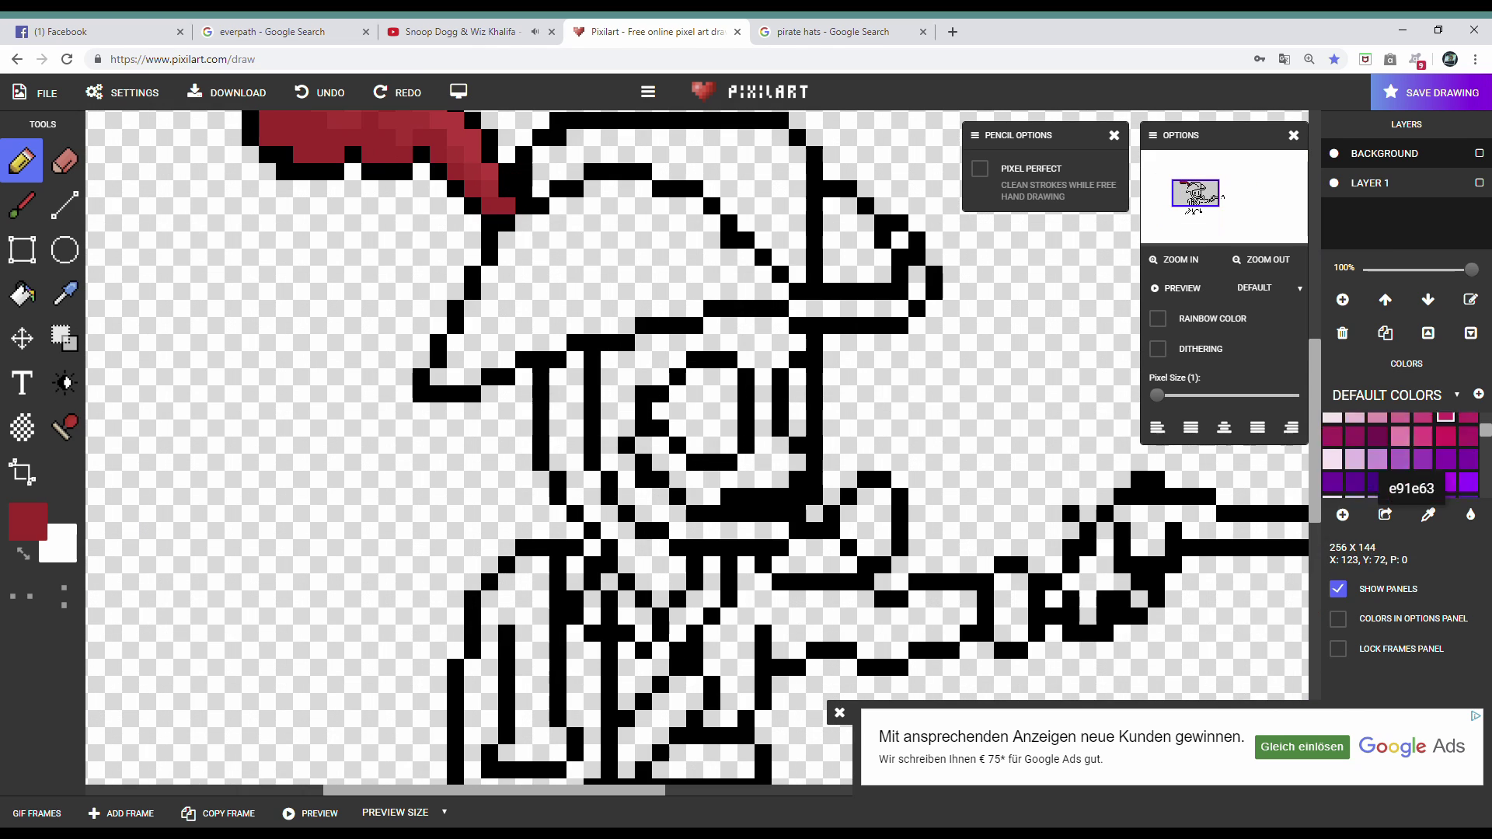
{"action": "scroll", "coordinate": [1412, 459], "scroll_direction": "down", "scroll_amount": 1}
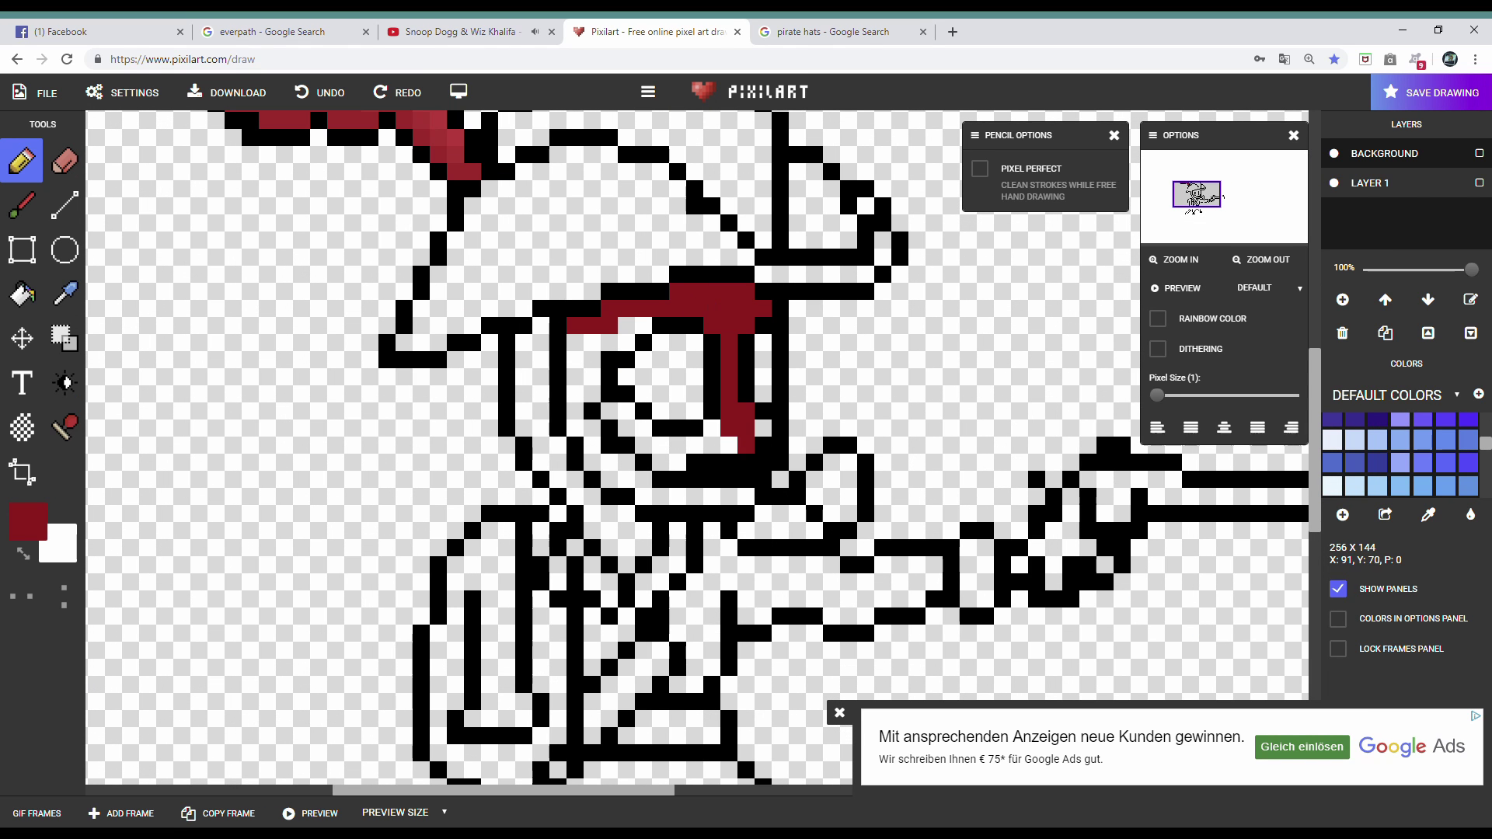
{"action": "scroll", "coordinate": [622, 388], "scroll_direction": "up", "scroll_amount": 1}
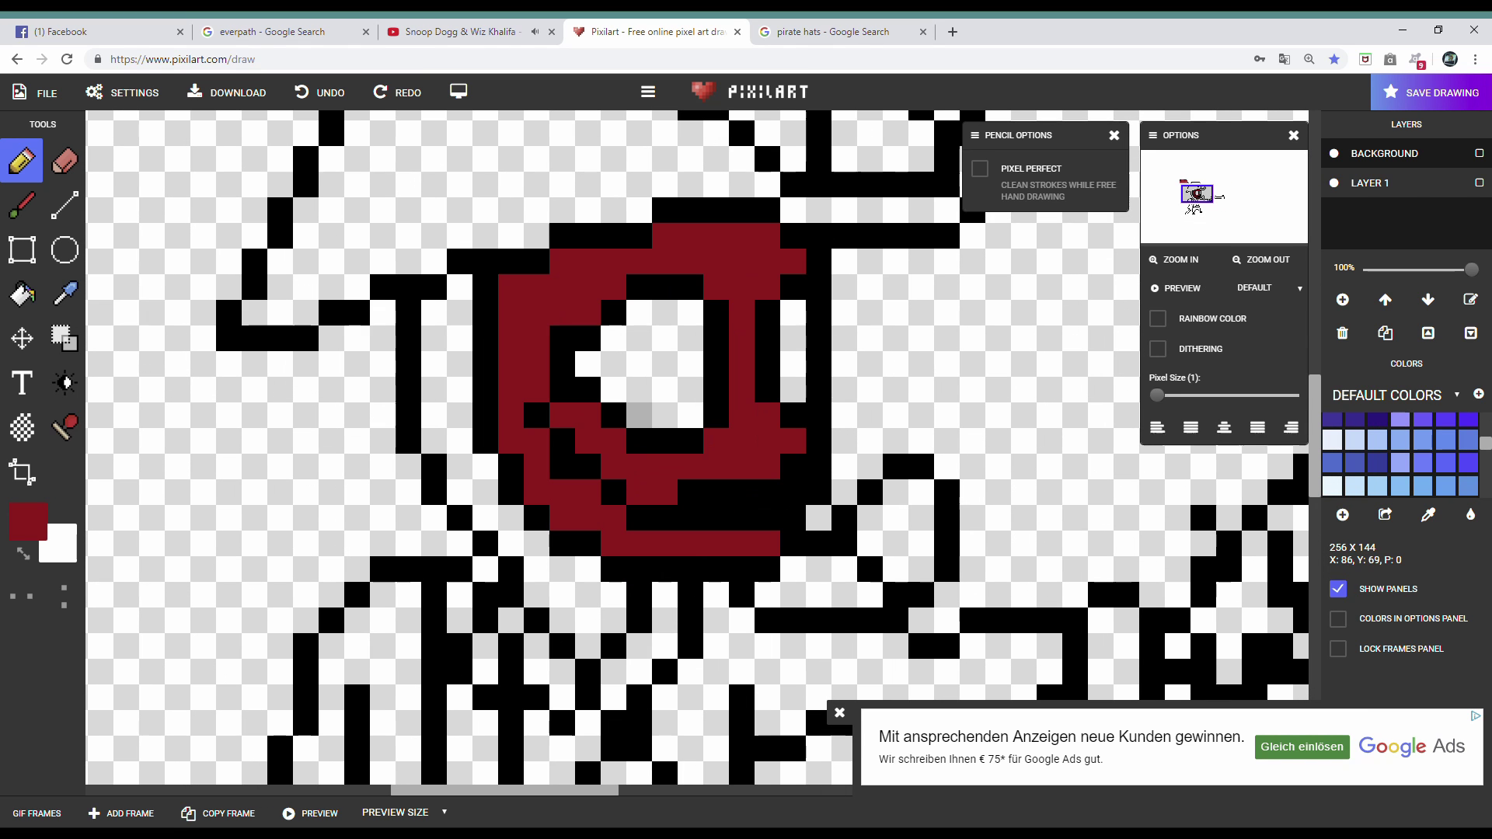
{"action": "scroll", "coordinate": [622, 388], "scroll_direction": "up", "scroll_amount": 1}
{"action": "scroll", "coordinate": [622, 389], "scroll_direction": "up", "scroll_amount": 2}
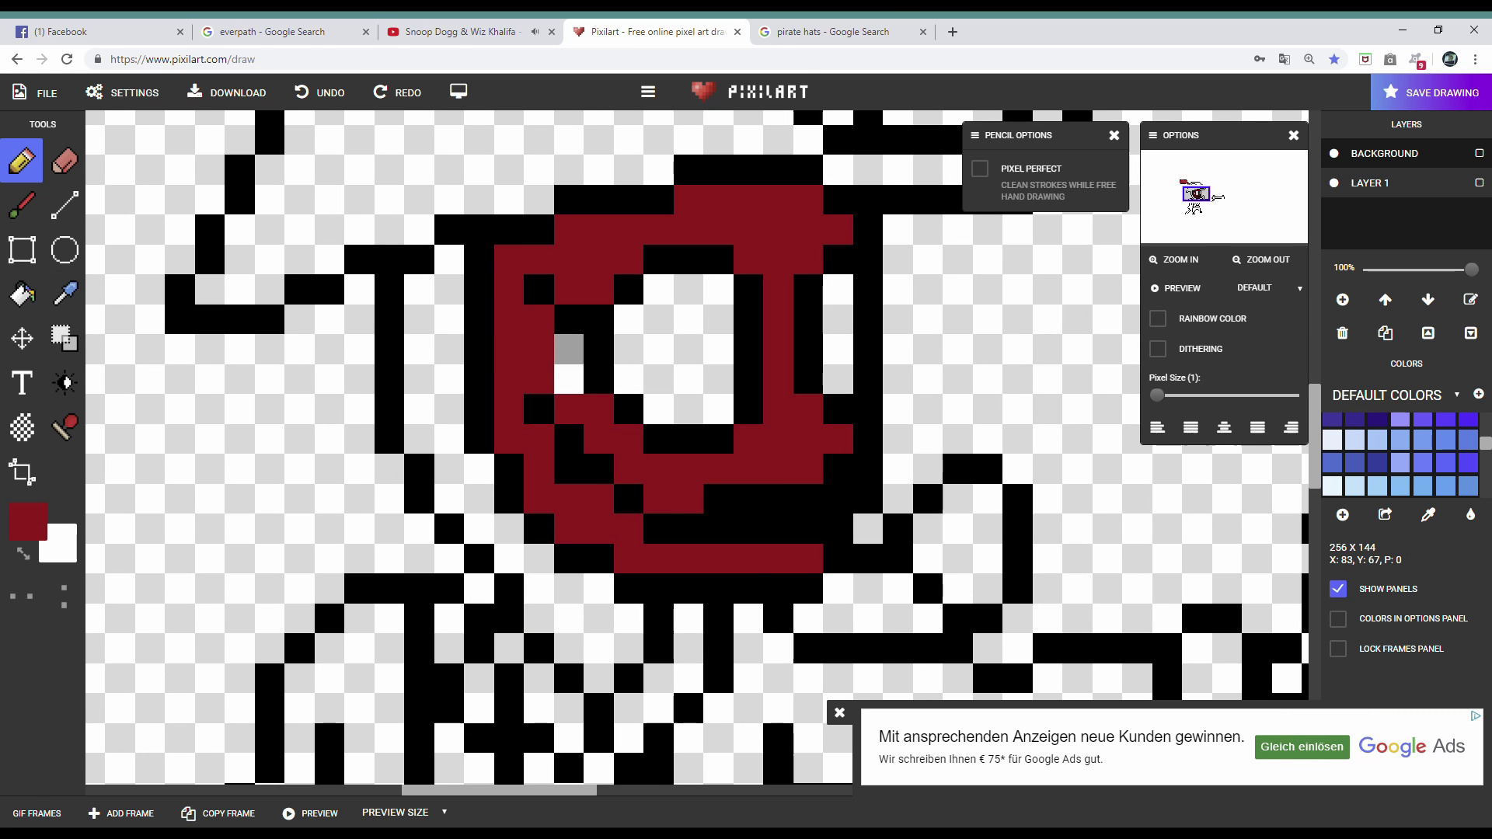
- Shade the back edge and jaw of the face with a darker red
{"action": "scroll", "coordinate": [628, 349], "scroll_direction": "up", "scroll_amount": 1}
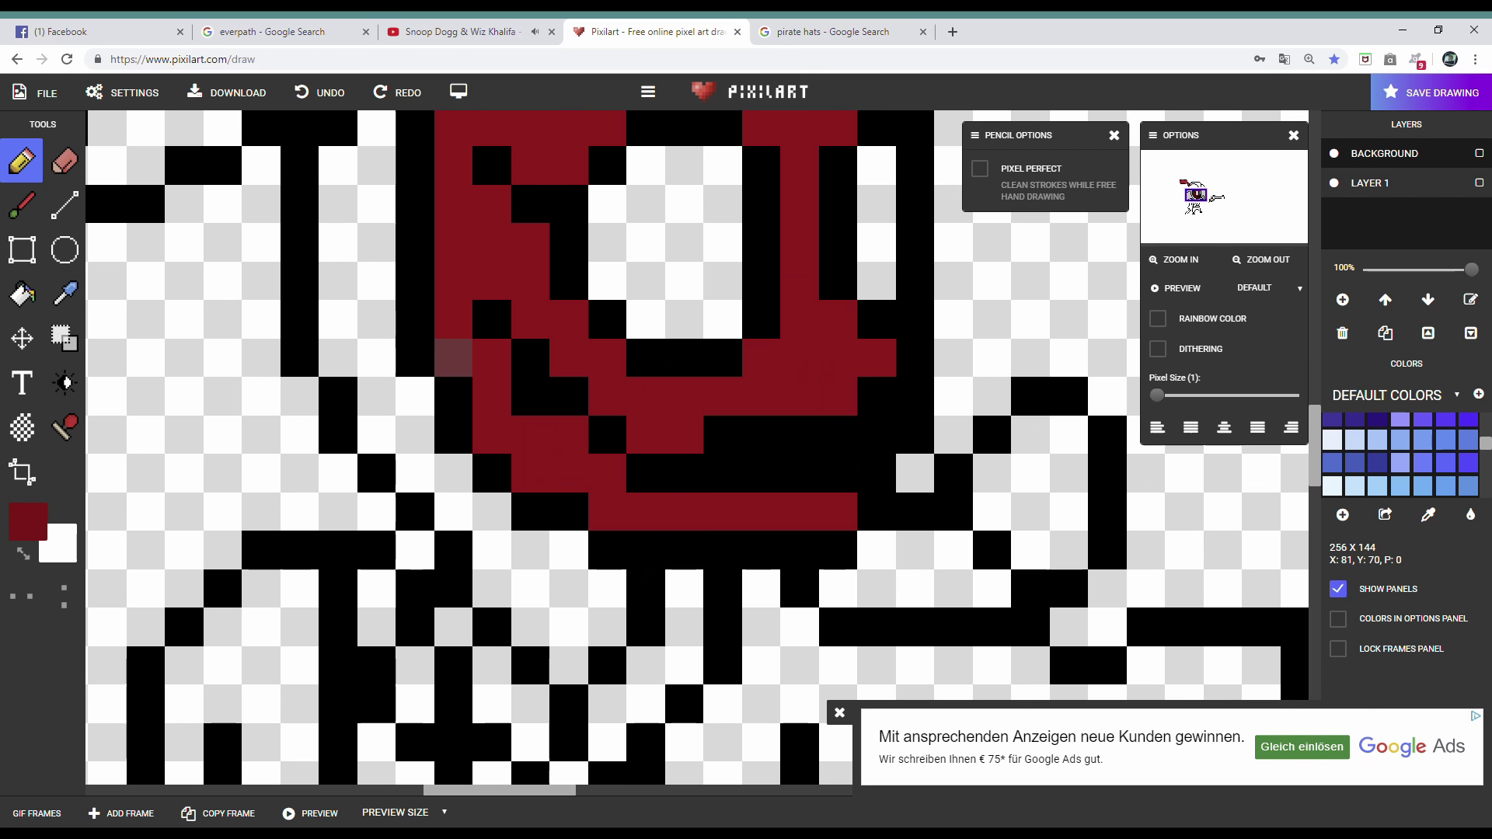
{"action": "scroll", "coordinate": [622, 388], "scroll_direction": "down", "scroll_amount": 2}
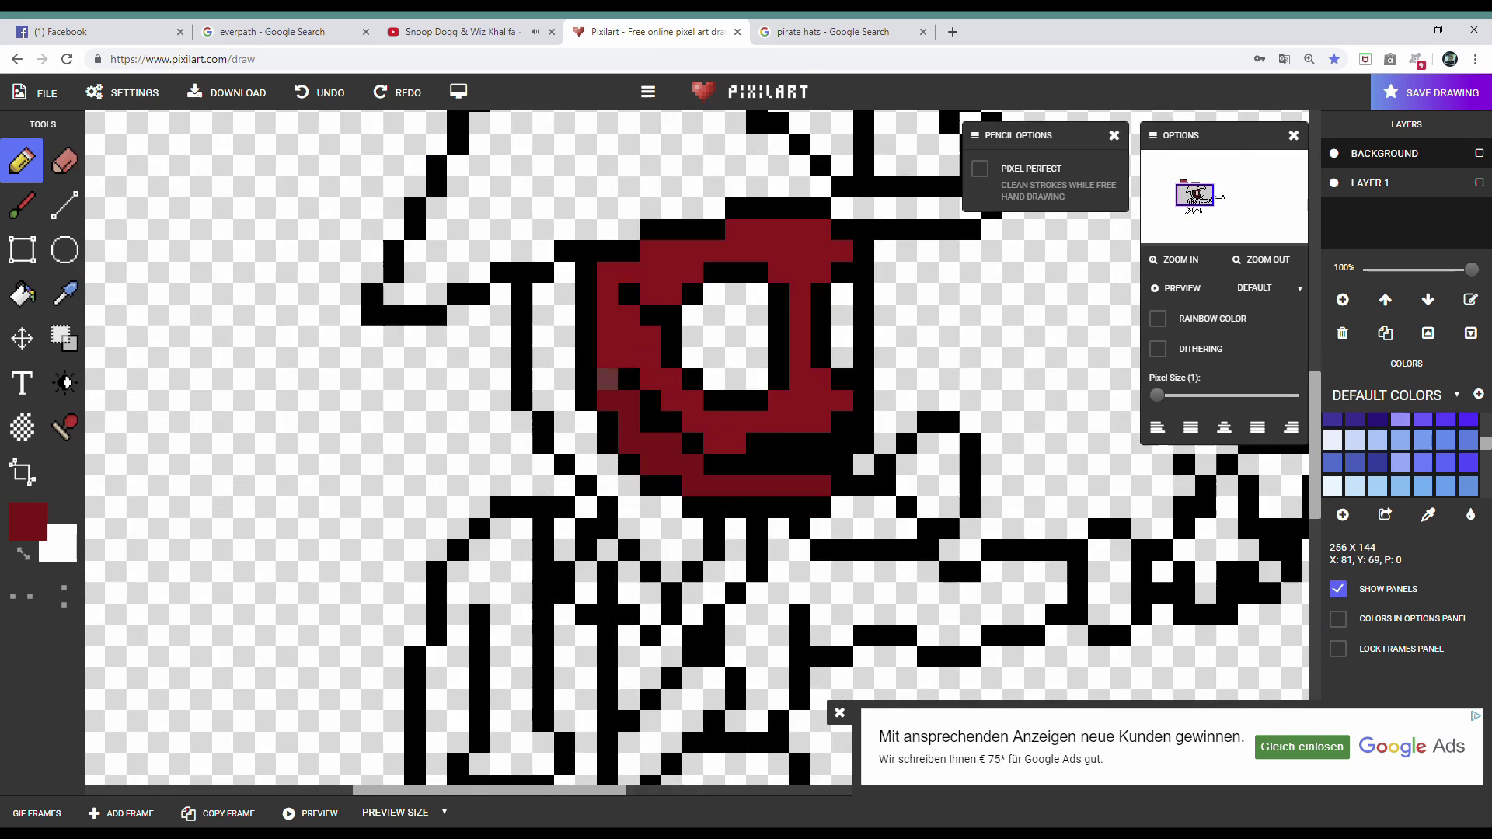
{"action": "scroll", "coordinate": [621, 389], "scroll_direction": "down", "scroll_amount": 1}
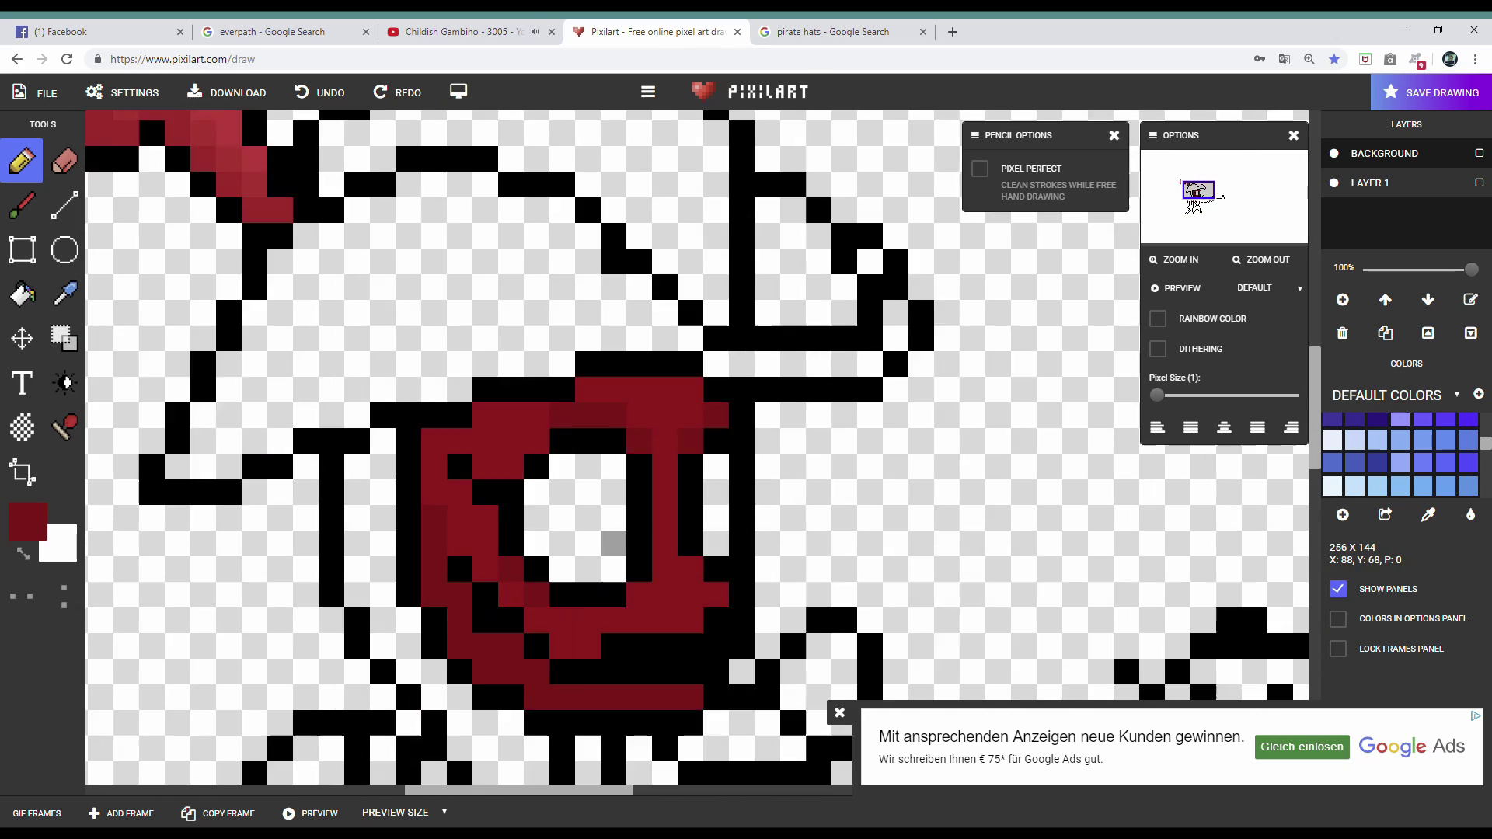
- Draw orange eyebrows above both eyes
{"action": "scroll", "coordinate": [1356, 474], "scroll_direction": "up", "scroll_amount": 2}
{"action": "scroll", "coordinate": [622, 389], "scroll_direction": "down", "scroll_amount": 2}
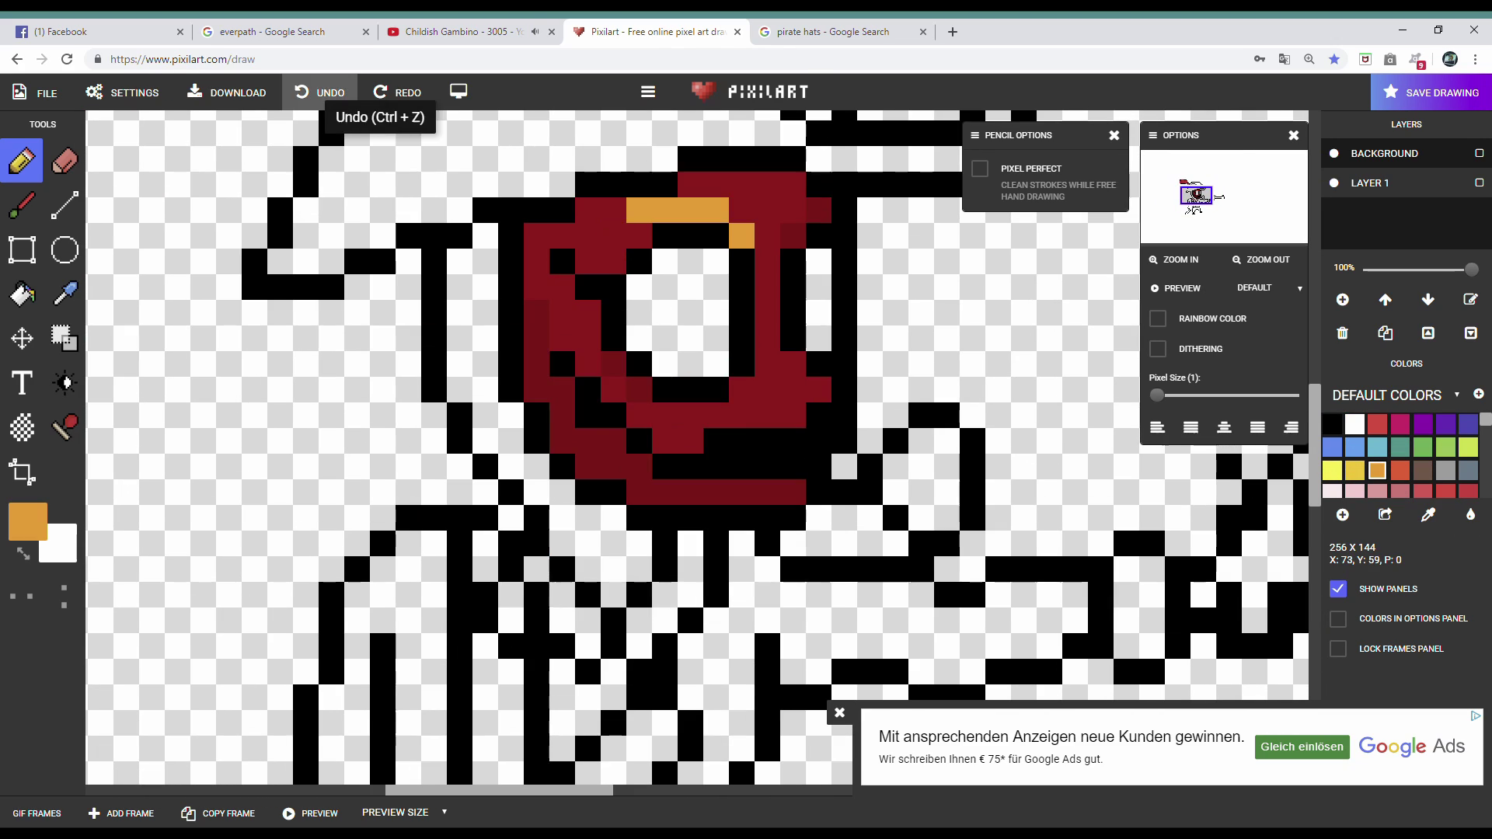
{"action": "scroll", "coordinate": [622, 389], "scroll_direction": "up", "scroll_amount": 2}
{"action": "scroll", "coordinate": [1399, 459], "scroll_direction": "down", "scroll_amount": 2}
- Colour the pipe's stem dark grey and its bowl in two blue-grey shades
{"action": "scroll", "coordinate": [1399, 459], "scroll_direction": "down", "scroll_amount": 3}
{"action": "left_click", "coordinate": [1446, 441]}
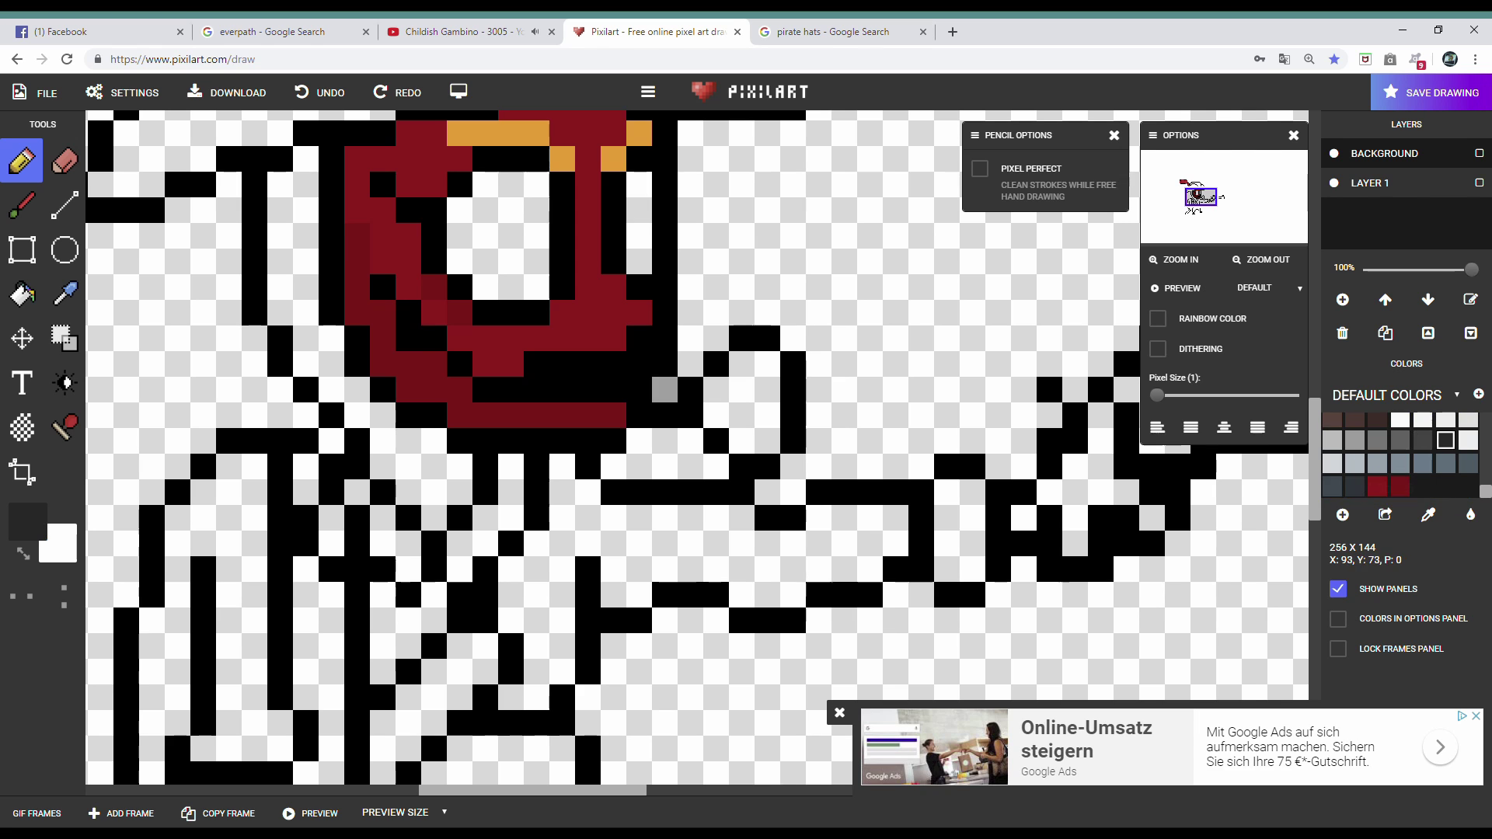
{"action": "scroll", "coordinate": [700, 412], "scroll_direction": "down", "scroll_amount": 2}
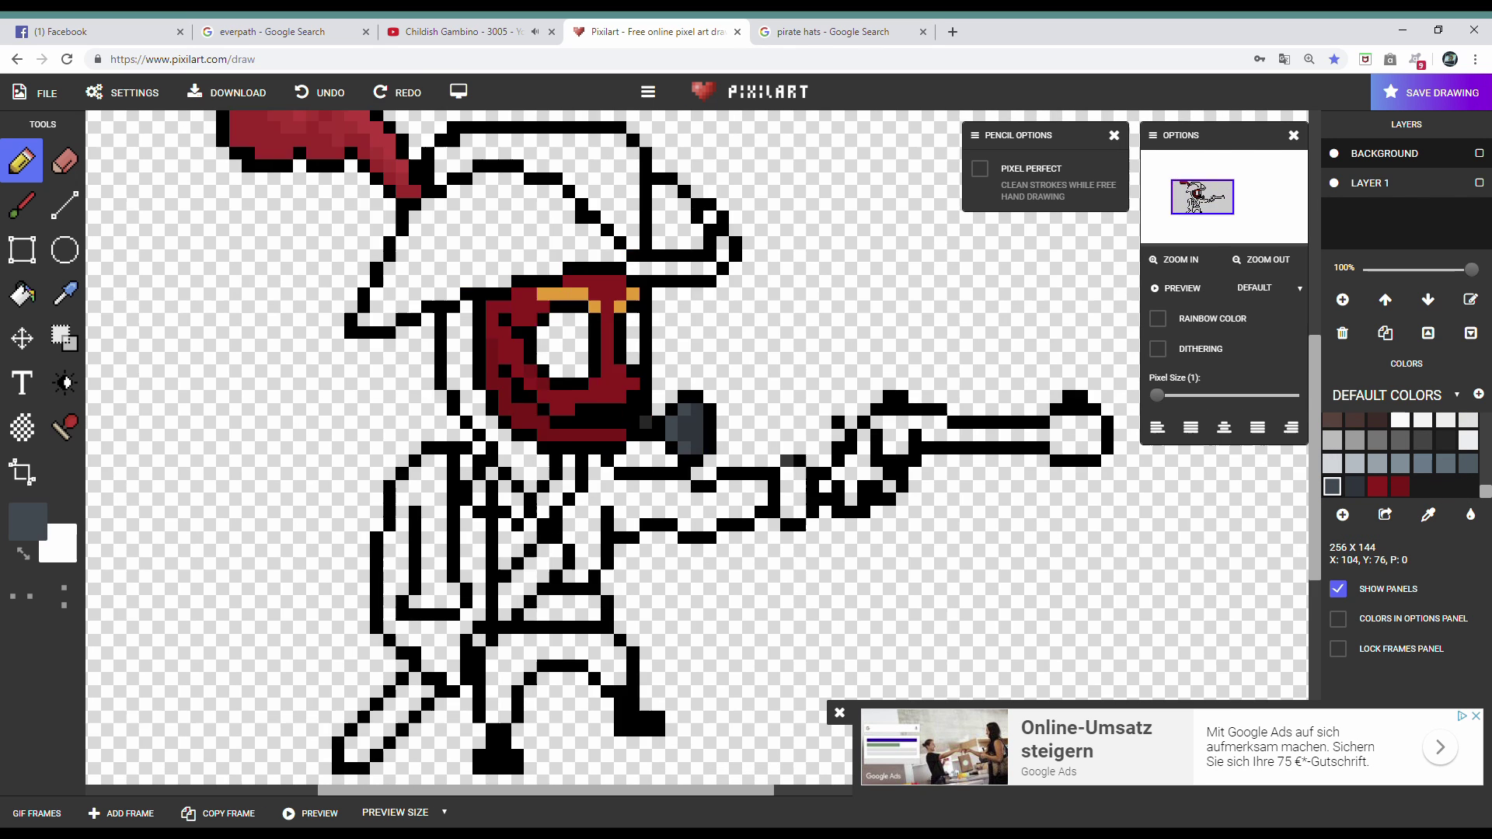
- Fill both eyes with dark grey and shade their edges with a slightly darker grey
{"action": "scroll", "coordinate": [699, 412], "scroll_direction": "up", "scroll_amount": 3}
{"action": "left_click", "coordinate": [1400, 463]}
{"action": "left_click_drag", "start_coordinate": [530, 319], "coordinate": [591, 459]}
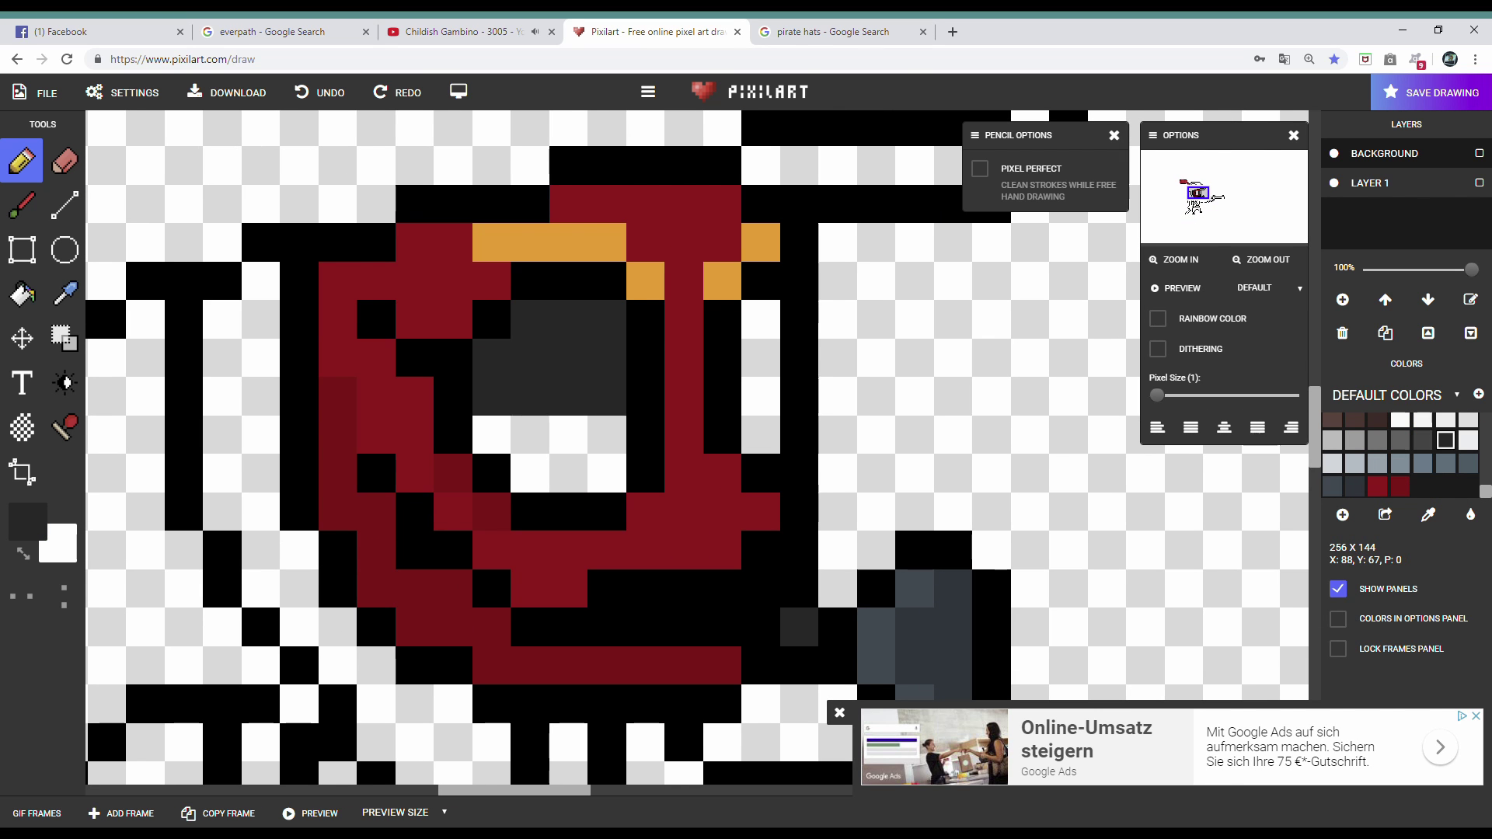
{"action": "left_click", "coordinate": [723, 358]}
{"action": "scroll", "coordinate": [672, 421], "scroll_direction": "down", "scroll_amount": 2}
{"action": "scroll", "coordinate": [672, 422], "scroll_direction": "up", "scroll_amount": 2}
{"action": "scroll", "coordinate": [671, 421], "scroll_direction": "up", "scroll_amount": 1}
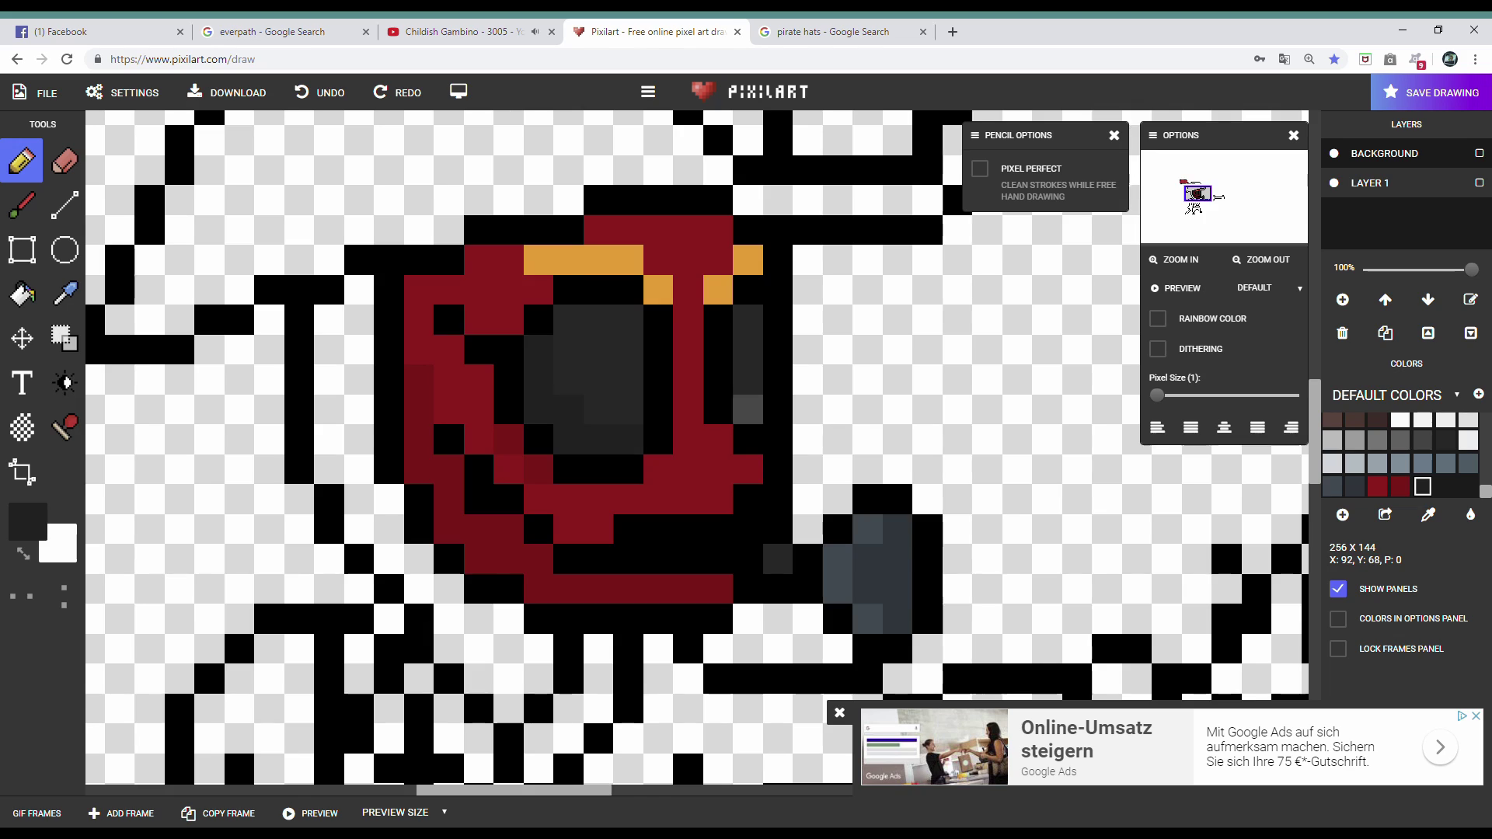
{"action": "scroll", "coordinate": [748, 408], "scroll_direction": "down", "scroll_amount": 2}
{"action": "scroll", "coordinate": [691, 272], "scroll_direction": "up", "scroll_amount": 1}
{"action": "scroll", "coordinate": [692, 350], "scroll_direction": "up", "scroll_amount": 1}
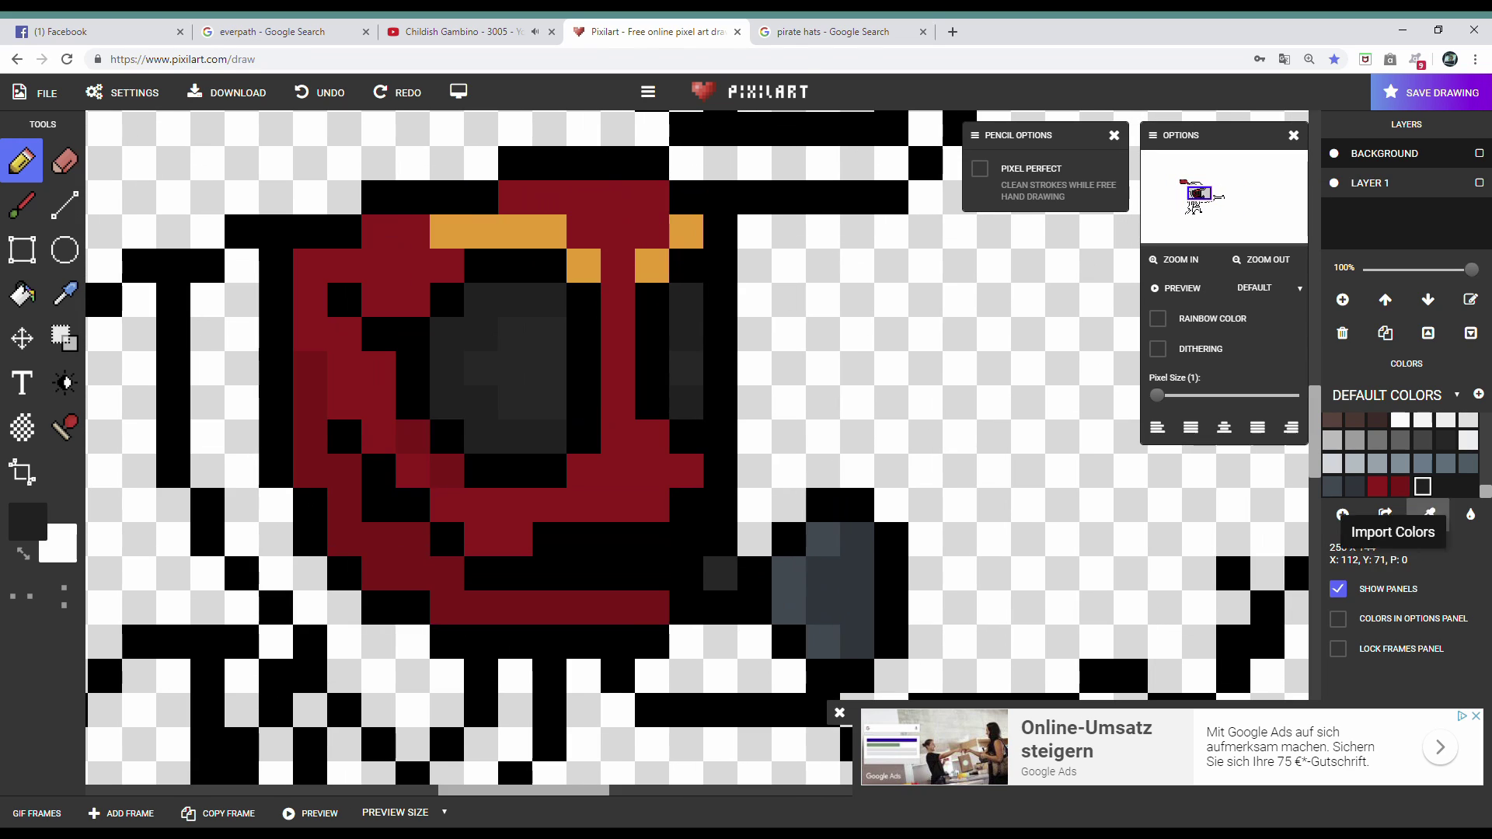
- Switch to the YouTube tab to change the music track and return to the drawing
{"action": "scroll", "coordinate": [692, 350], "scroll_direction": "down", "scroll_amount": 2}
{"action": "key", "text": "ctrl+shift+Tab"}
{"action": "key", "text": "ctrl+Tab"}
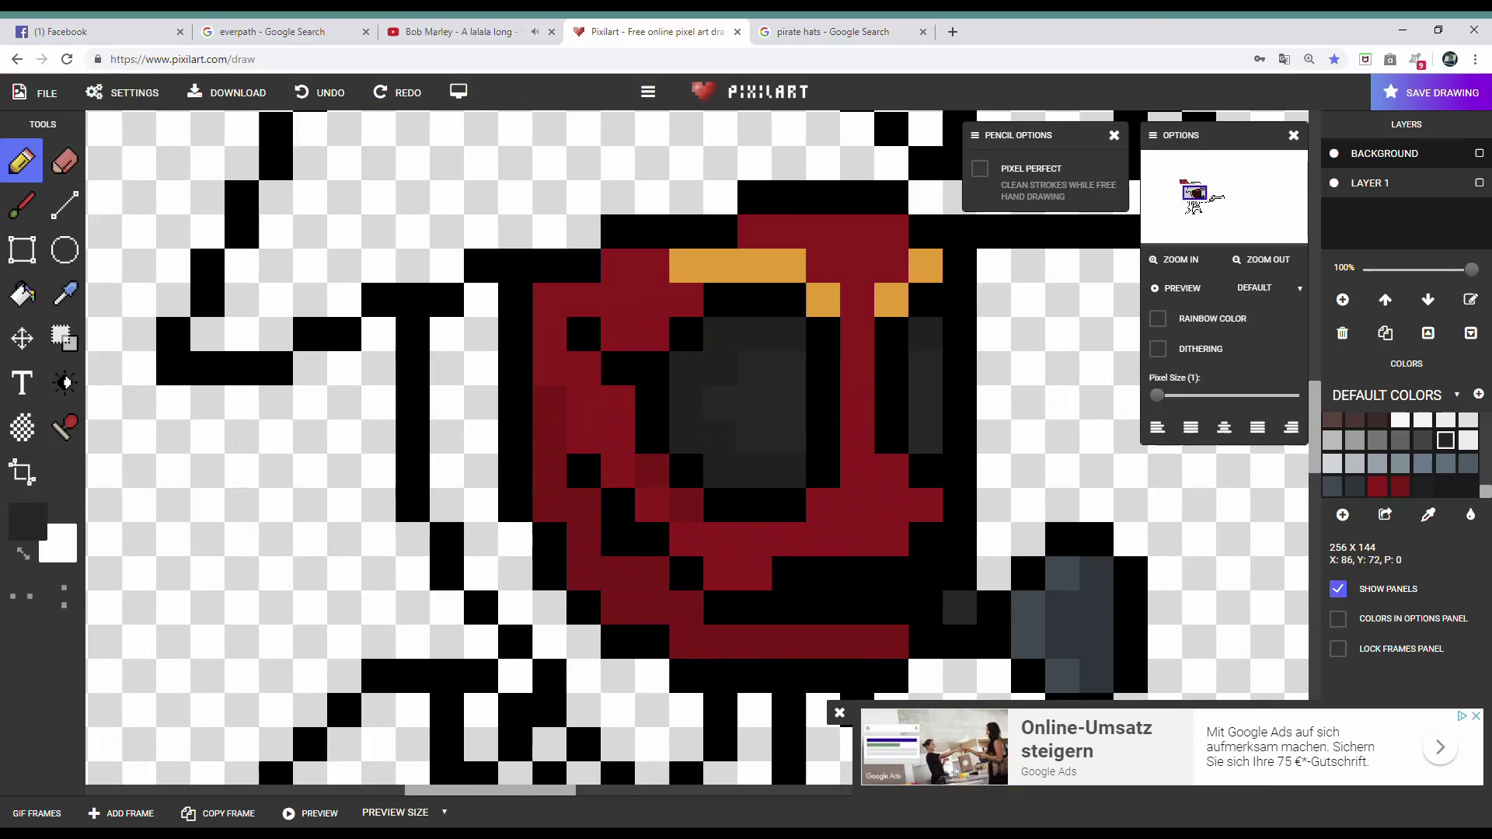
- Paint lighter grey reflections inside both dark eyes
{"action": "scroll", "coordinate": [692, 350], "scroll_direction": "up", "scroll_amount": 1}
{"action": "scroll", "coordinate": [692, 350], "scroll_direction": "down", "scroll_amount": 1}
{"action": "scroll", "coordinate": [691, 349], "scroll_direction": "up", "scroll_amount": 1}
{"action": "scroll", "coordinate": [692, 349], "scroll_direction": "down", "scroll_amount": 2}
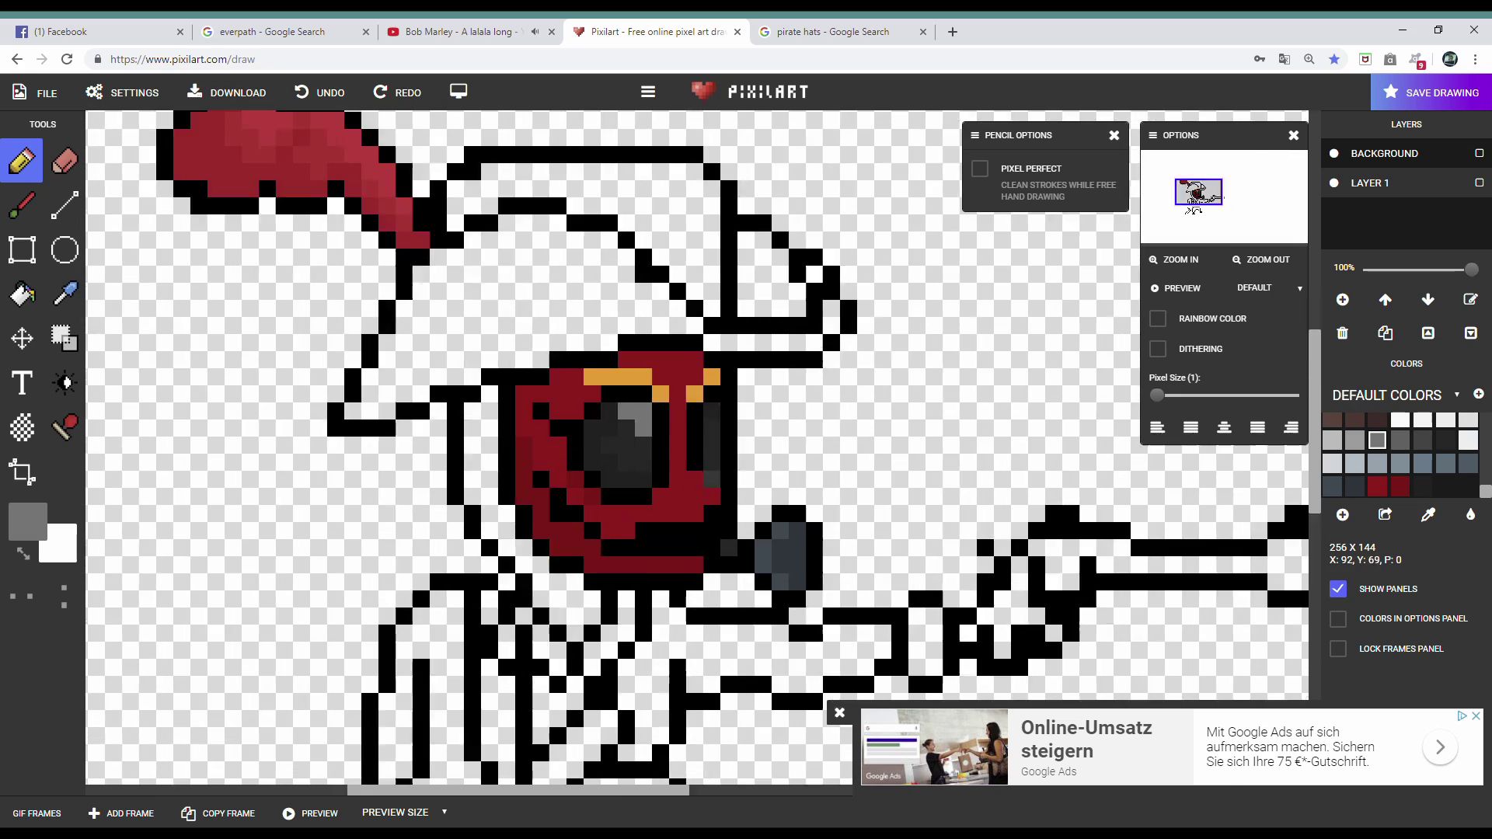
{"action": "scroll", "coordinate": [691, 350], "scroll_direction": "up", "scroll_amount": 1}
{"action": "scroll", "coordinate": [691, 350], "scroll_direction": "down", "scroll_amount": 1}
{"action": "scroll", "coordinate": [691, 350], "scroll_direction": "down", "scroll_amount": 1}
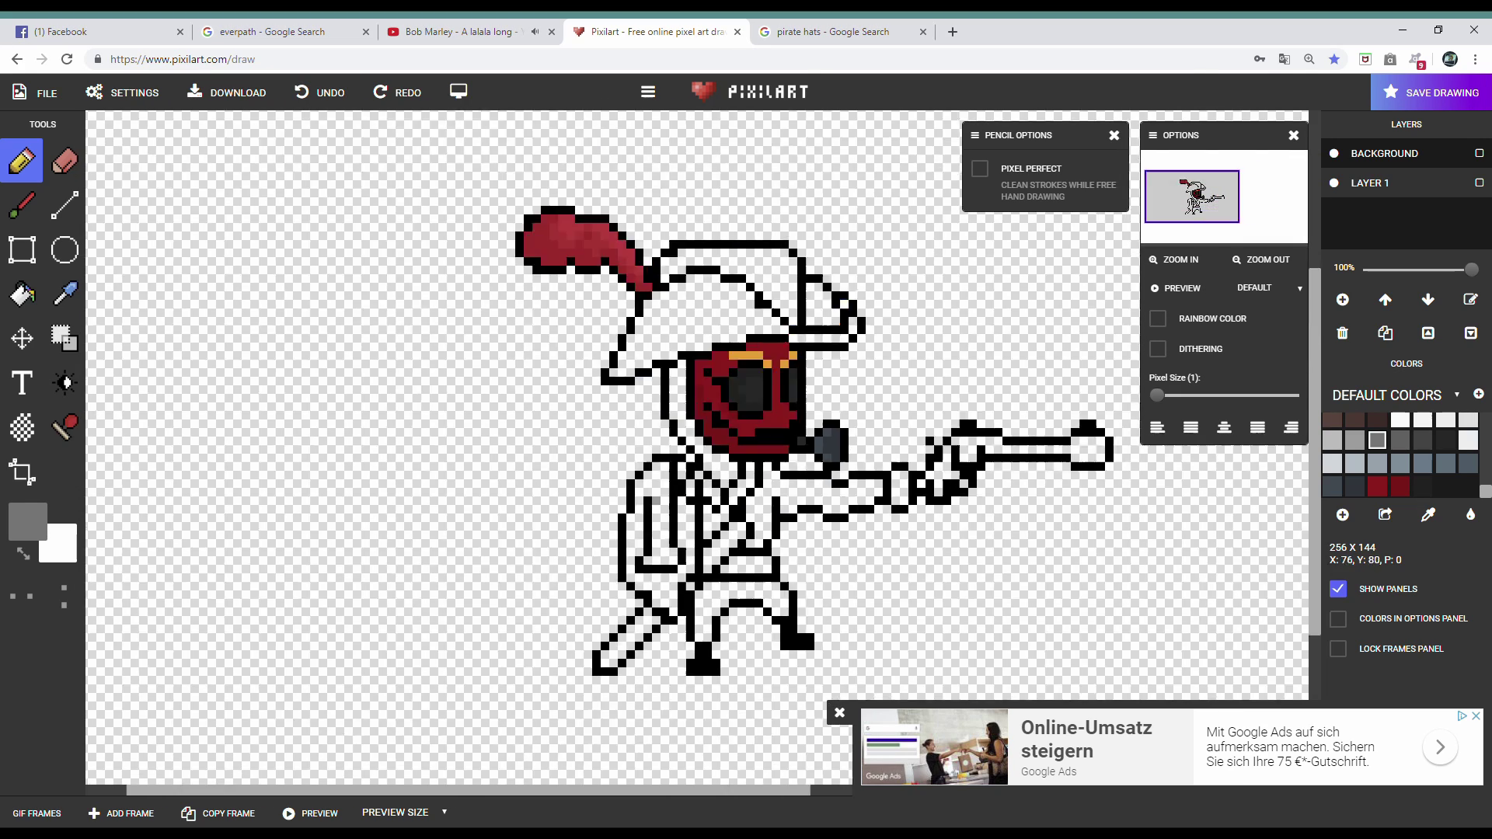
- Add a dark blue-grey colour and fill the hood around the back of the head and neck
{"action": "scroll", "coordinate": [692, 349], "scroll_direction": "up", "scroll_amount": 1}
{"action": "left_click", "coordinate": [1342, 515]}
{"action": "left_click", "coordinate": [1242, 683]}
{"action": "scroll", "coordinate": [692, 350], "scroll_direction": "up", "scroll_amount": 1}
{"action": "key", "text": "ctrl+shift+Tab"}
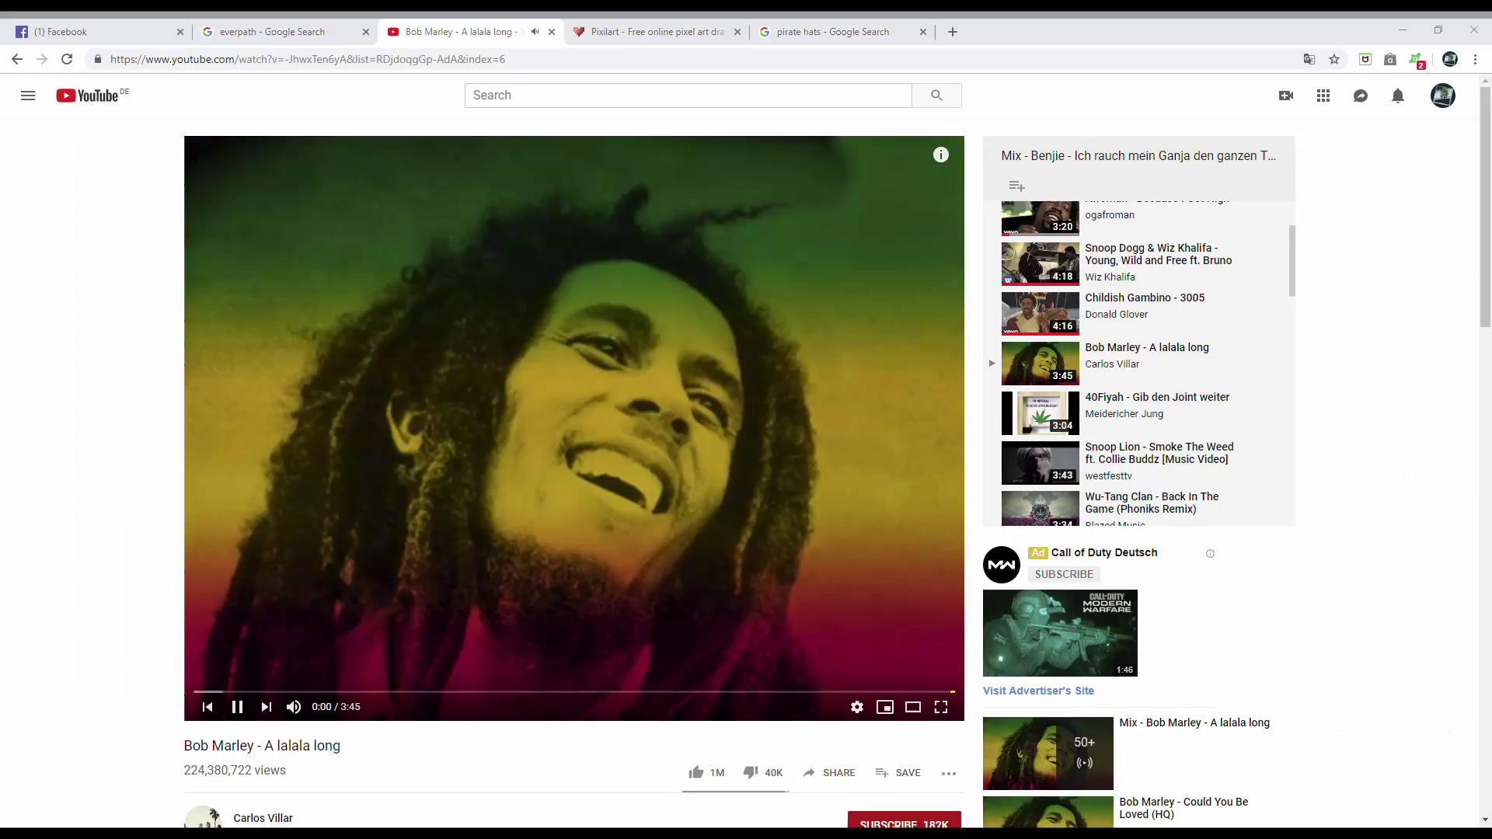
{"action": "key", "text": "ctrl+Tab"}
{"action": "scroll", "coordinate": [692, 350], "scroll_direction": "down", "scroll_amount": 2}
{"action": "scroll", "coordinate": [498, 474], "scroll_direction": "up", "scroll_amount": 5}
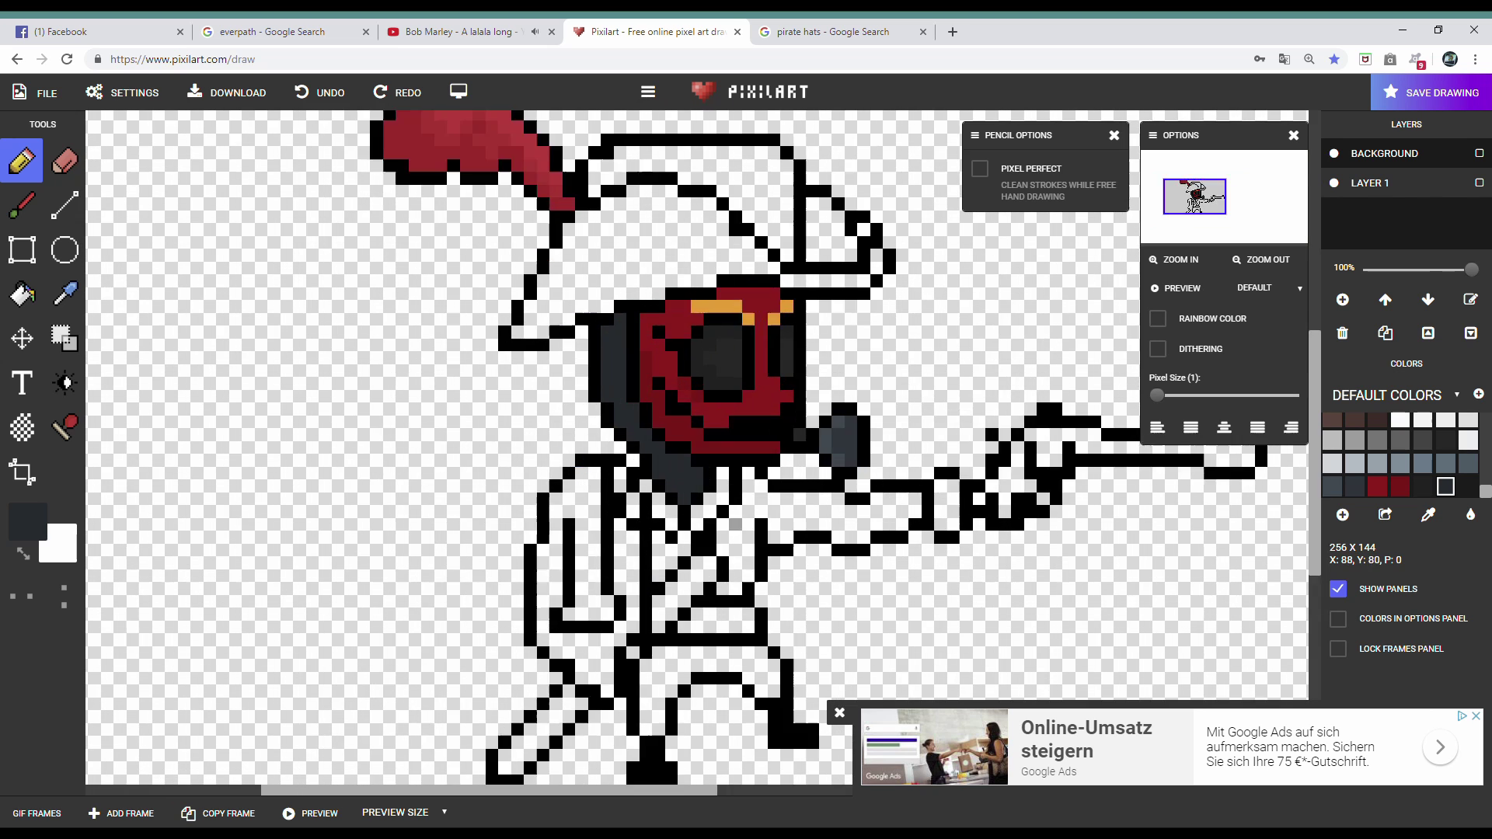
{"action": "scroll", "coordinate": [703, 351], "scroll_direction": "down", "scroll_amount": 2}
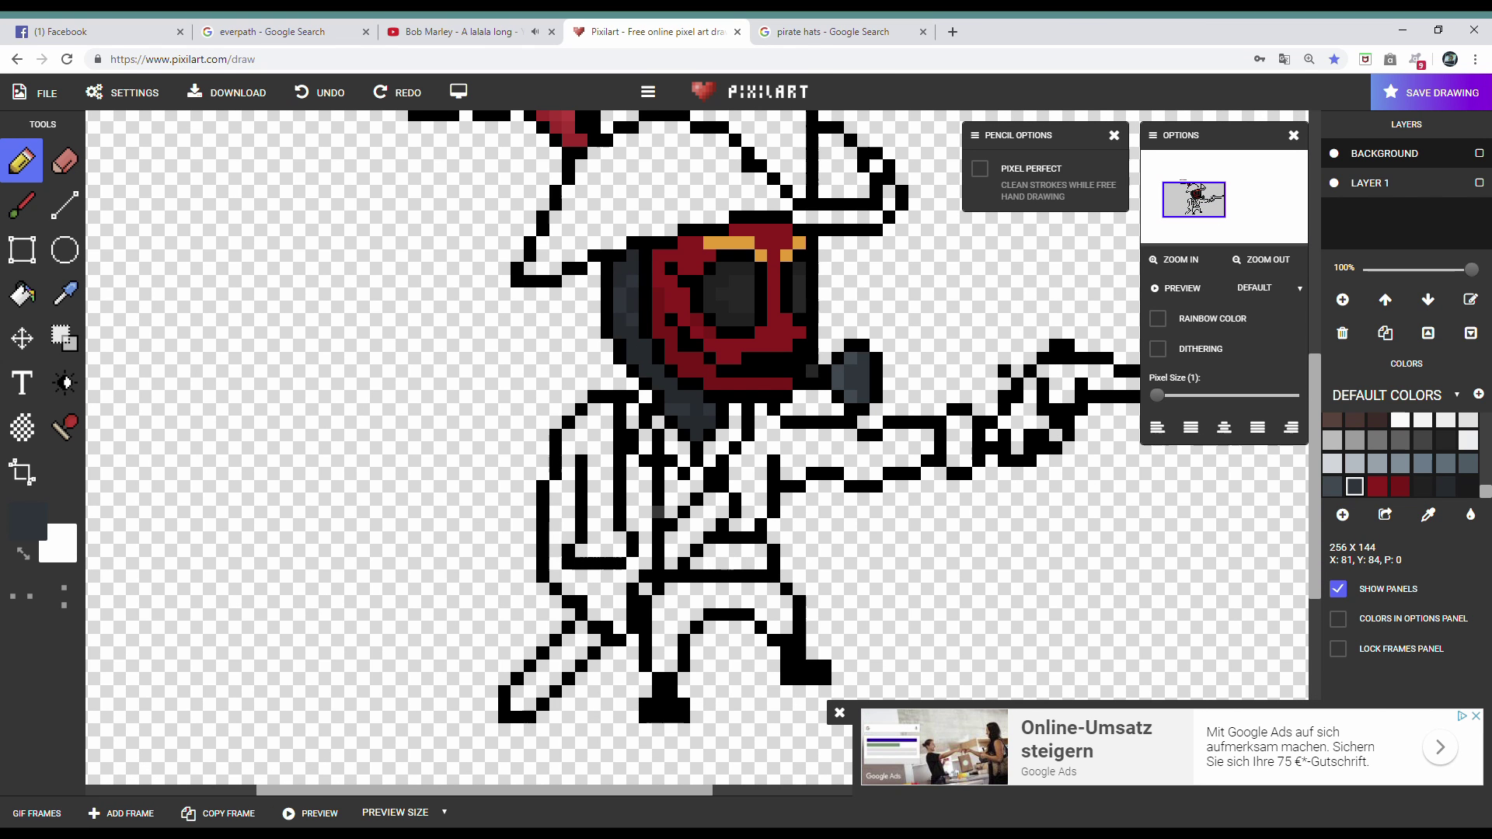
- Add the darker colour #171e21 and shade the pointed lower end of the hood below the chin
{"action": "scroll", "coordinate": [611, 255], "scroll_direction": "up", "scroll_amount": 2}
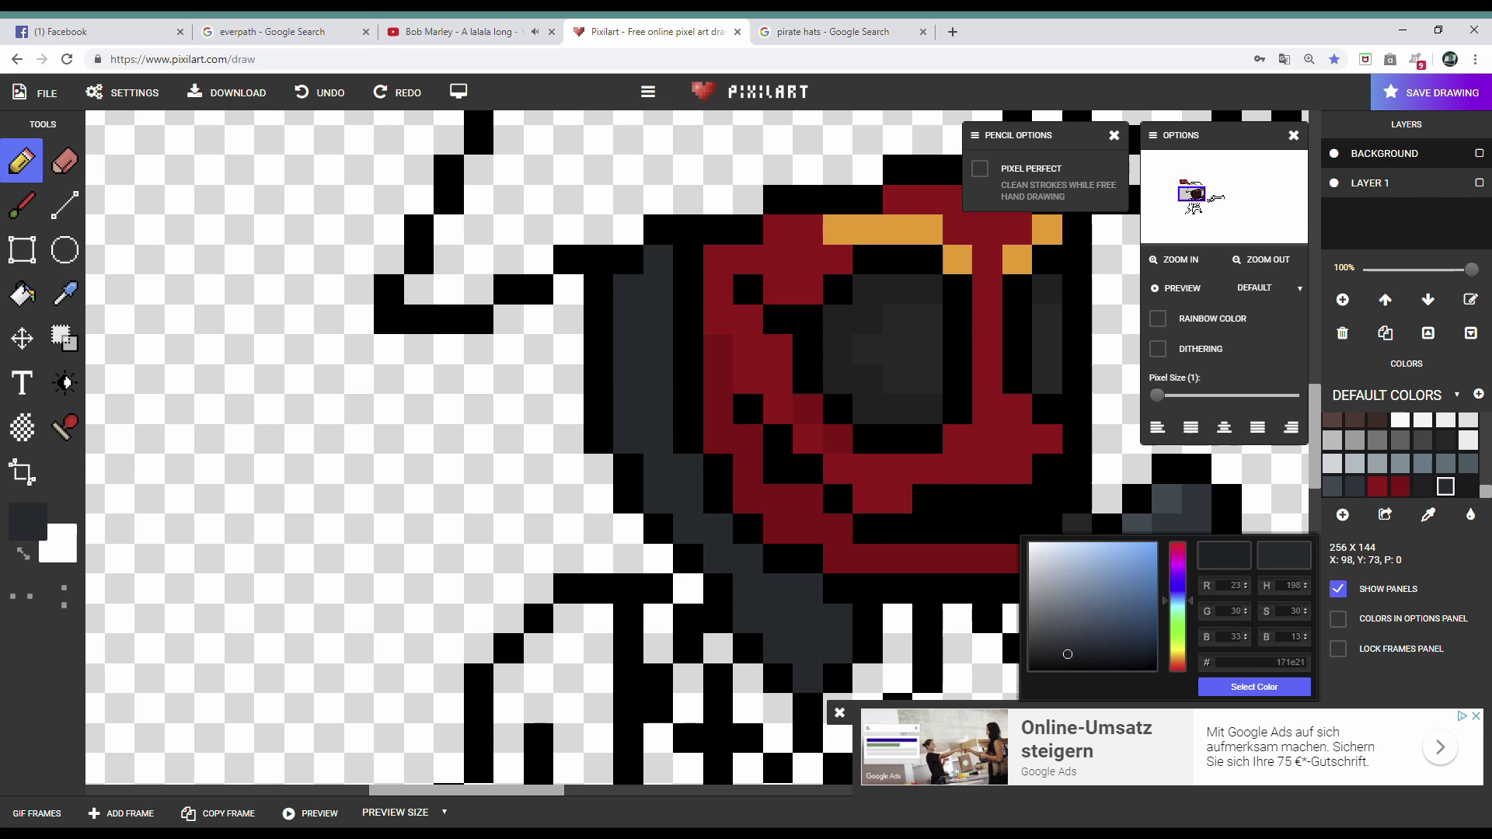
{"action": "scroll", "coordinate": [586, 294], "scroll_direction": "down", "scroll_amount": 3}
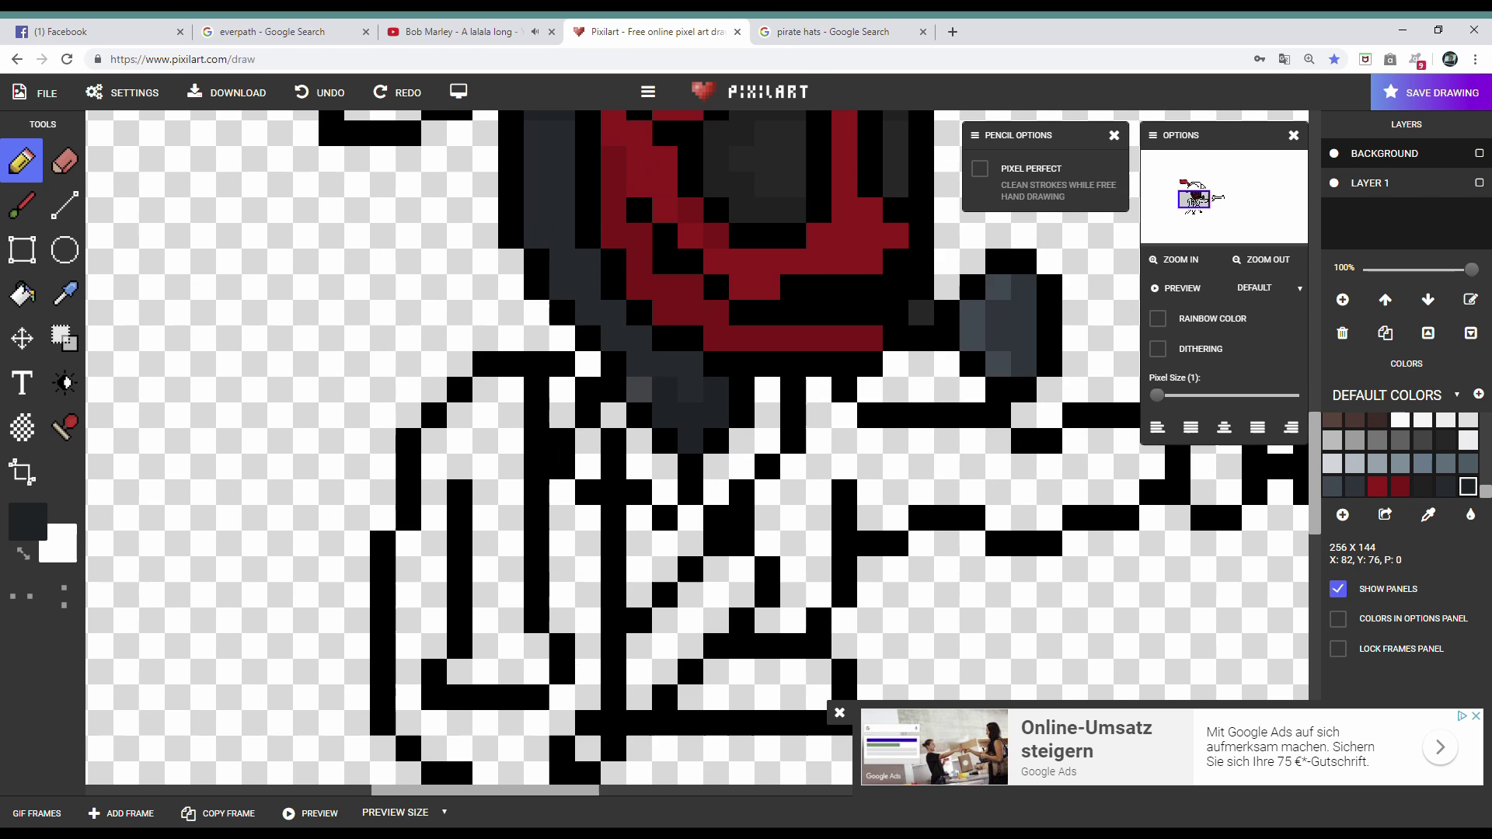
{"action": "scroll", "coordinate": [467, 233], "scroll_direction": "down", "scroll_amount": 1}
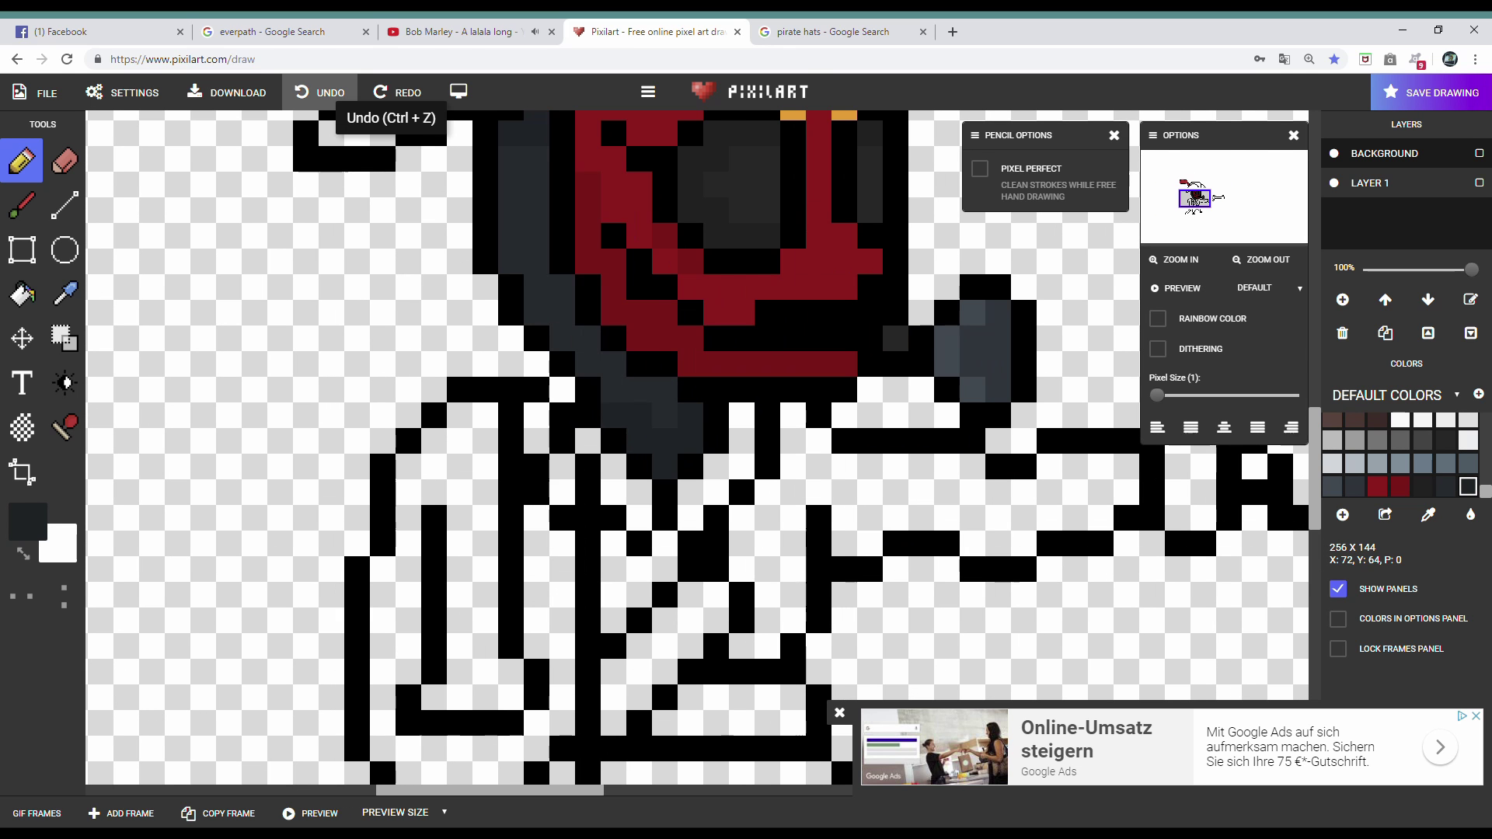
{"action": "scroll", "coordinate": [639, 415], "scroll_direction": "down", "scroll_amount": 3}
{"action": "scroll", "coordinate": [784, 404], "scroll_direction": "down", "scroll_amount": 1}
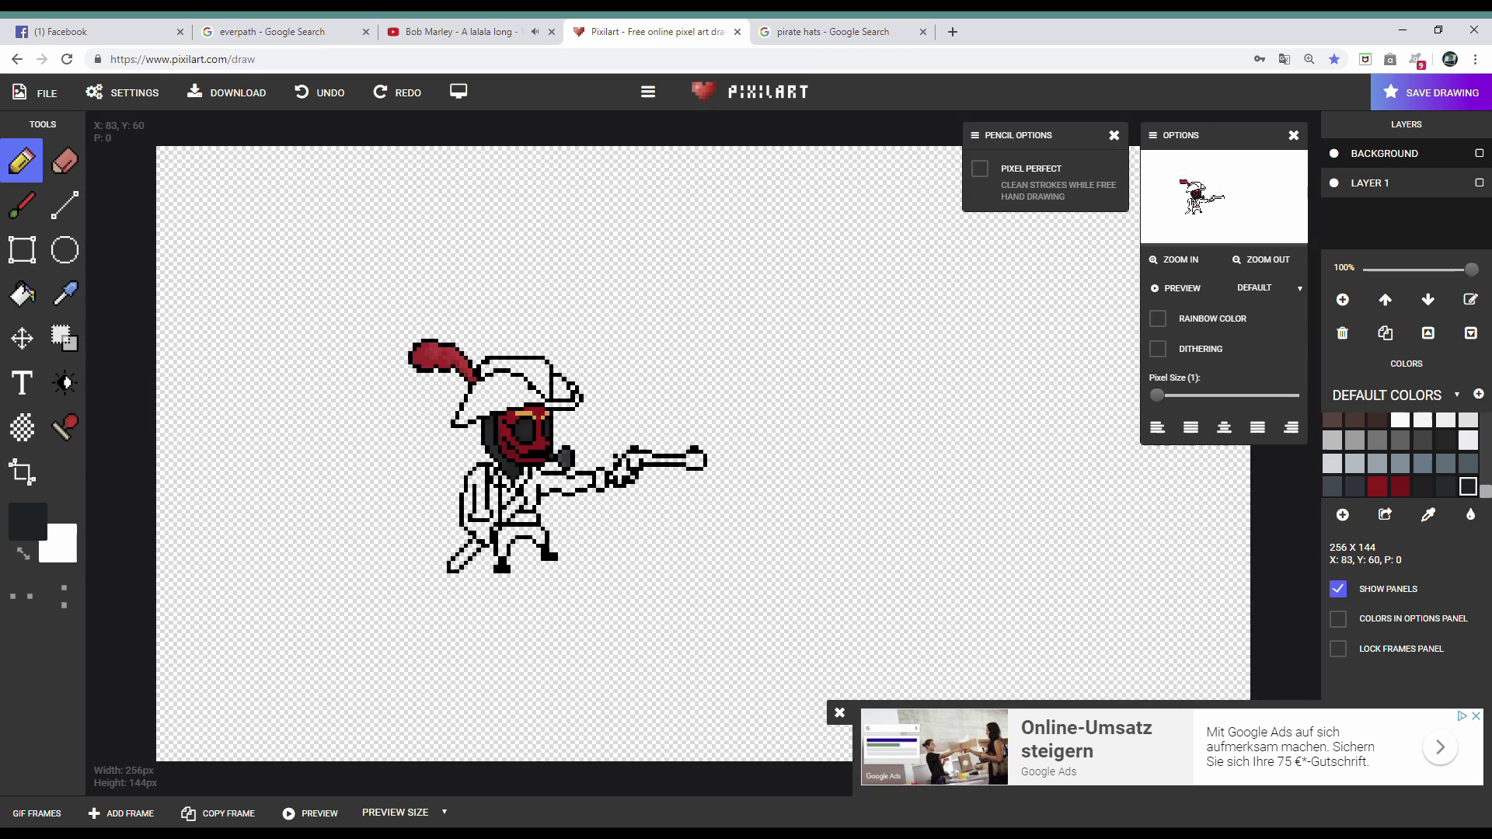
- Try medium blue and another blue shade on the collar around the neck and undo the strokes
{"action": "scroll", "coordinate": [785, 404], "scroll_direction": "up", "scroll_amount": 2}
{"action": "scroll", "coordinate": [1399, 454], "scroll_direction": "down", "scroll_amount": 3}
{"action": "left_click", "coordinate": [1355, 474]}
{"action": "scroll", "coordinate": [692, 420], "scroll_direction": "up", "scroll_amount": 1}
{"action": "left_click_drag", "start_coordinate": [713, 381], "coordinate": [671, 466]}
{"action": "left_click_drag", "start_coordinate": [627, 435], "coordinate": [627, 470]}
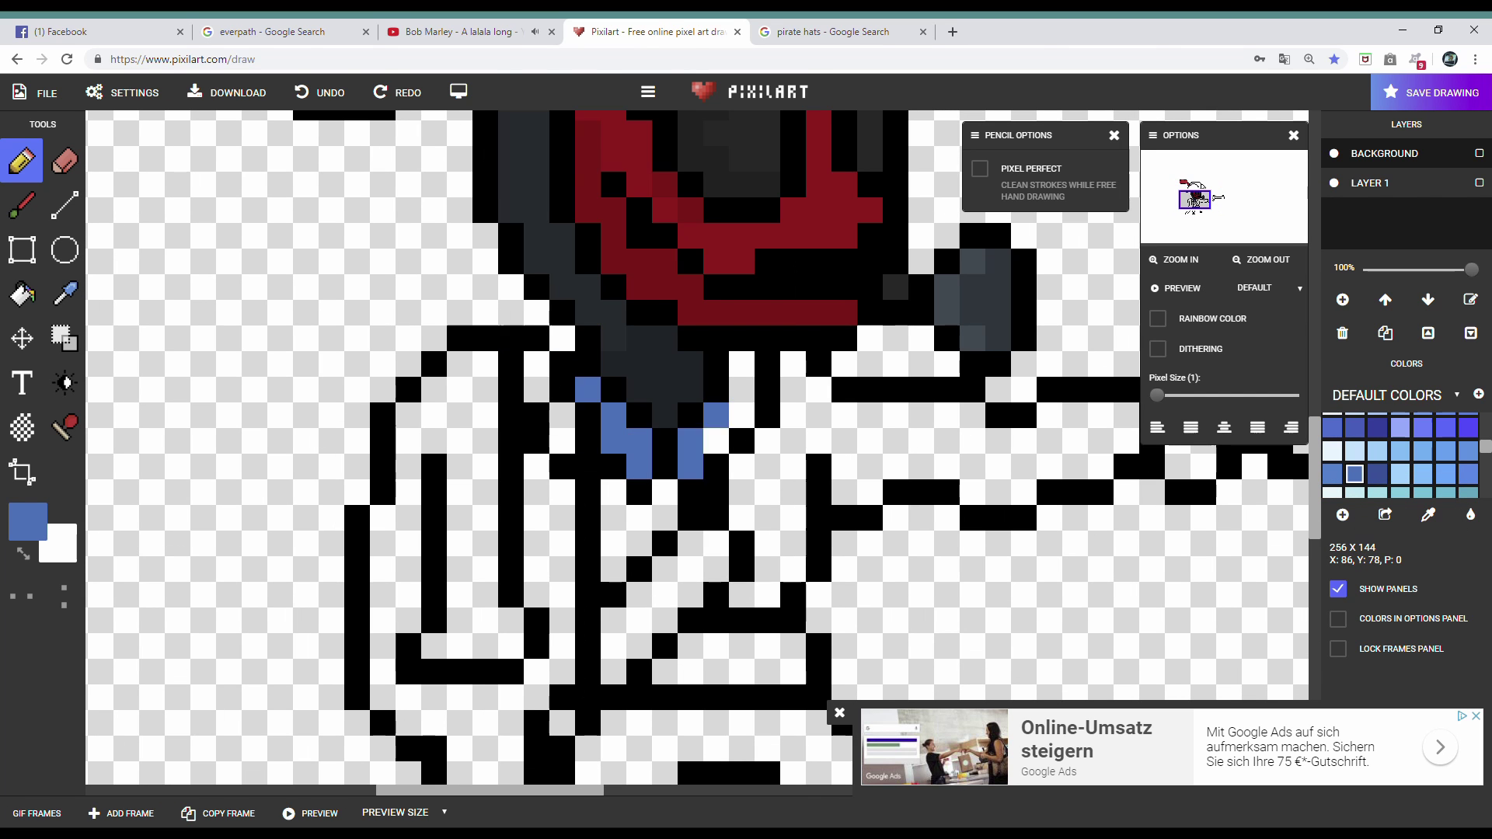
{"action": "scroll", "coordinate": [692, 420], "scroll_direction": "down", "scroll_amount": 2}
{"action": "scroll", "coordinate": [692, 419], "scroll_direction": "up", "scroll_amount": 2}
{"action": "scroll", "coordinate": [1399, 455], "scroll_direction": "down", "scroll_amount": 1}
{"action": "left_click", "coordinate": [1468, 457]}
{"action": "mouse_move", "coordinate": [585, 400]}
{"action": "left_mouse_down"}
{"action": "mouse_move", "coordinate": [606, 451]}
{"action": "mouse_move", "coordinate": [607, 529]}
{"action": "mouse_move", "coordinate": [650, 465]}
{"action": "left_mouse_up"}
{"action": "key", "text": "ctrl+z"}
{"action": "key", "text": "ctrl+z"}
{"action": "scroll", "coordinate": [692, 420], "scroll_direction": "down", "scroll_amount": 1}
- Paint the collar in a bright indigo blue and the jacket's chest in a darker blue
{"action": "scroll", "coordinate": [691, 419], "scroll_direction": "up", "scroll_amount": 1}
{"action": "scroll", "coordinate": [1399, 455], "scroll_direction": "down", "scroll_amount": 1}
{"action": "left_click", "coordinate": [1377, 428]}
{"action": "scroll", "coordinate": [1399, 455], "scroll_direction": "up", "scroll_amount": 1}
{"action": "left_click", "coordinate": [1355, 448]}
{"action": "left_click_drag", "start_coordinate": [745, 486], "coordinate": [745, 552]}
{"action": "scroll", "coordinate": [745, 552], "scroll_direction": "down", "scroll_amount": 1}
{"action": "scroll", "coordinate": [744, 552], "scroll_direction": "up", "scroll_amount": 1}
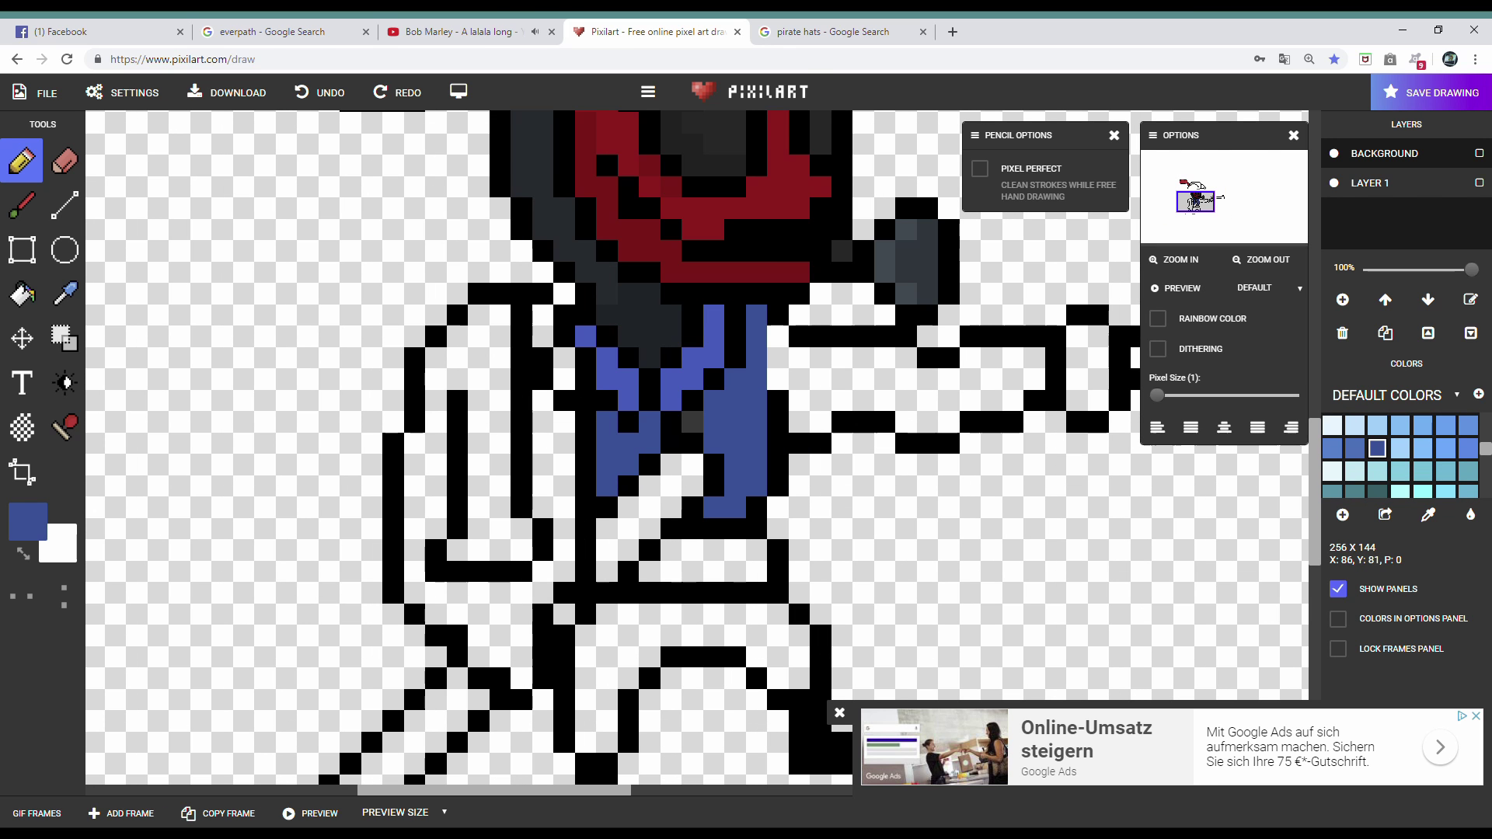
- Fill the sleeve and cuff of the outstretched arm with the jacket's dark blue
{"action": "key", "text": "e"}
{"action": "key", "text": "b"}
{"action": "scroll", "coordinate": [745, 404], "scroll_direction": "down", "scroll_amount": 1}
{"action": "scroll", "coordinate": [744, 404], "scroll_direction": "up", "scroll_amount": 1}
{"action": "mouse_move", "coordinate": [745, 357]}
{"action": "left_mouse_down"}
{"action": "mouse_move", "coordinate": [745, 447]}
{"action": "mouse_move", "coordinate": [995, 388]}
{"action": "left_mouse_up"}
{"action": "scroll", "coordinate": [995, 389], "scroll_direction": "down", "scroll_amount": 2}
{"action": "scroll", "coordinate": [995, 389], "scroll_direction": "up", "scroll_amount": 1}
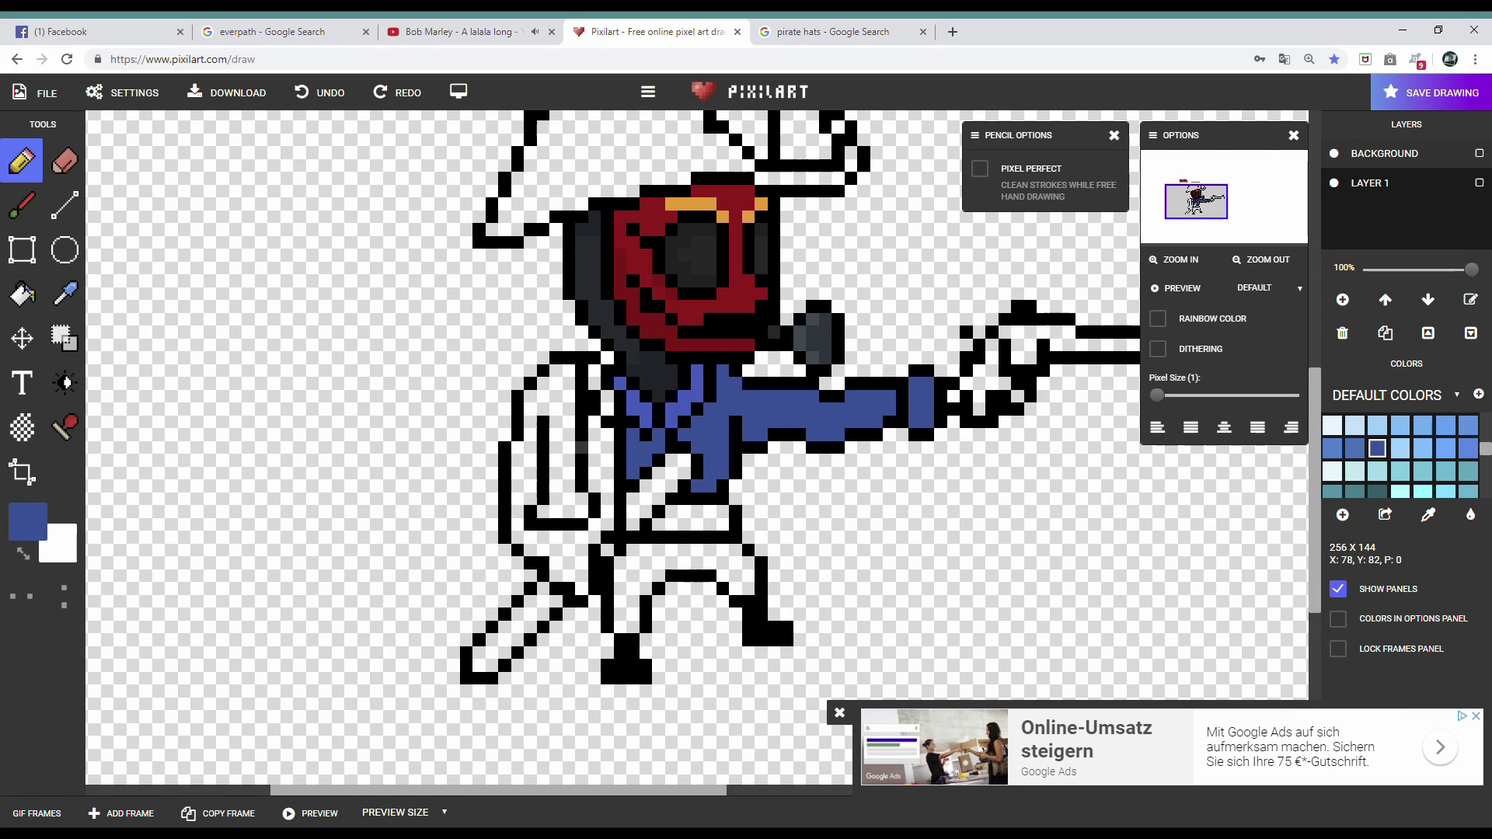
- Erase the scabbard's square tip and redraw it in black with a rounded end
{"action": "scroll", "coordinate": [777, 388], "scroll_direction": "down", "scroll_amount": 2}
{"action": "scroll", "coordinate": [778, 389], "scroll_direction": "up", "scroll_amount": 4}
{"action": "scroll", "coordinate": [778, 389], "scroll_direction": "down", "scroll_amount": 3}
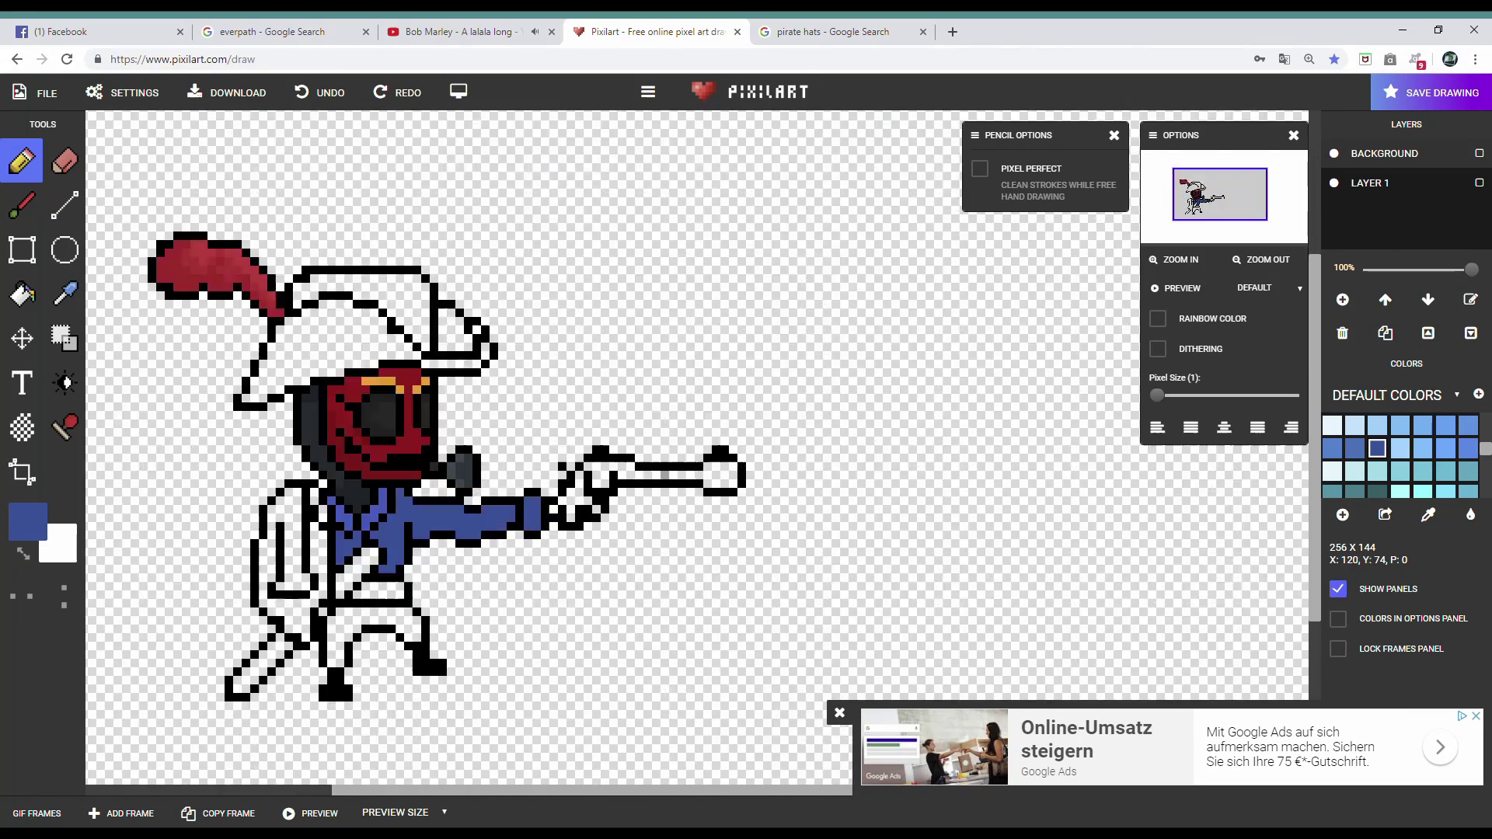
{"action": "scroll", "coordinate": [777, 389], "scroll_direction": "up", "scroll_amount": 1}
{"action": "scroll", "coordinate": [621, 538], "scroll_direction": "down", "scroll_amount": 1}
{"action": "scroll", "coordinate": [620, 538], "scroll_direction": "up", "scroll_amount": 2}
{"action": "left_click", "coordinate": [65, 160]}
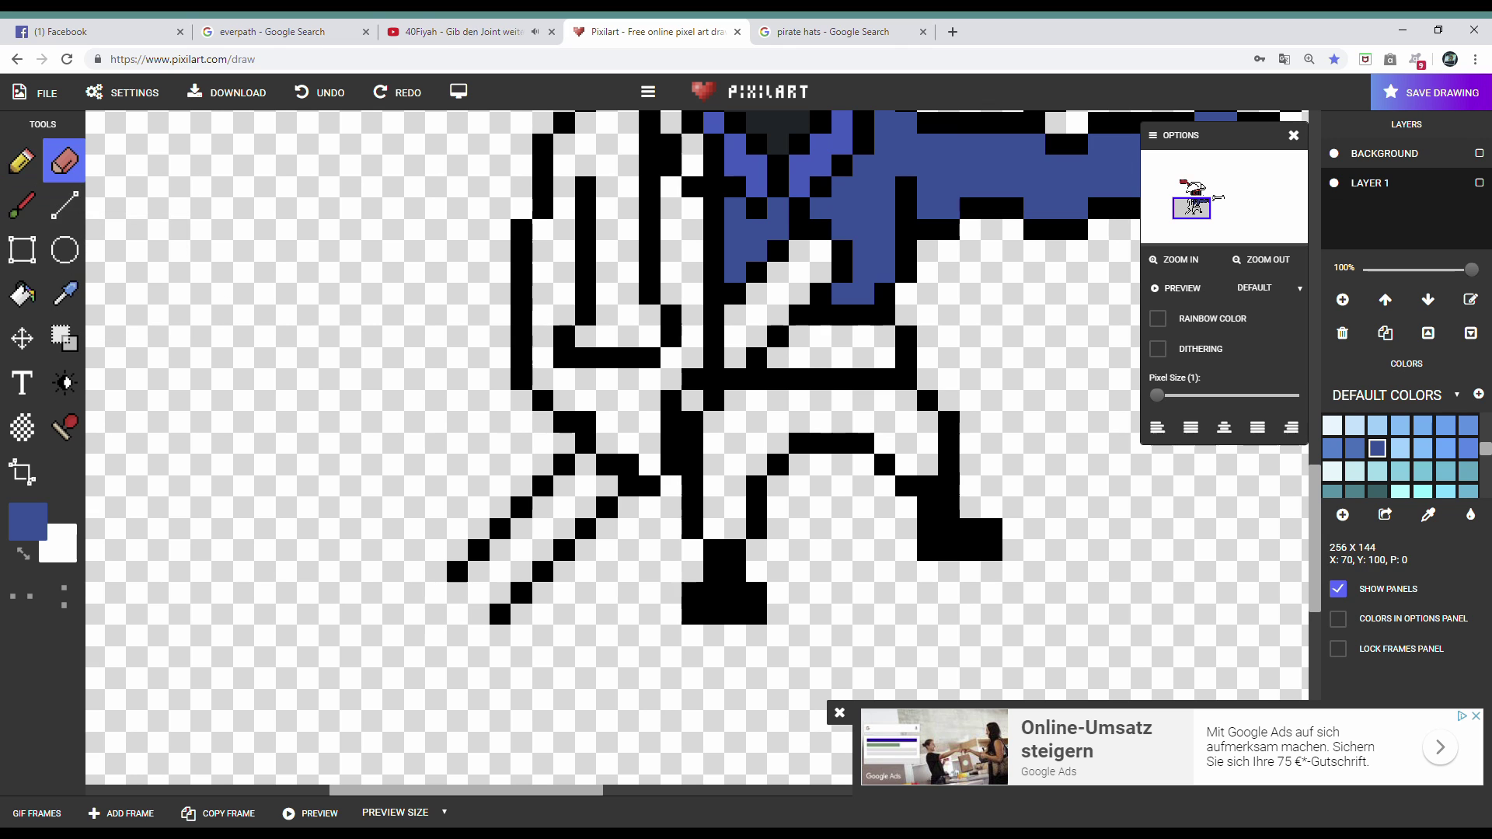
{"action": "left_click", "coordinate": [64, 294]}
{"action": "left_click", "coordinate": [544, 366]}
{"action": "scroll", "coordinate": [544, 365], "scroll_direction": "down", "scroll_amount": 2}
{"action": "scroll", "coordinate": [544, 365], "scroll_direction": "up", "scroll_amount": 2}
{"action": "left_click", "coordinate": [64, 338]}
{"action": "mouse_move", "coordinate": [233, 536]}
{"action": "left_mouse_down"}
{"action": "mouse_move", "coordinate": [361, 634]}
{"action": "mouse_move", "coordinate": [392, 711]}
{"action": "left_mouse_up"}
{"action": "key", "text": "b"}
{"action": "scroll", "coordinate": [529, 513], "scroll_direction": "down", "scroll_amount": 3}
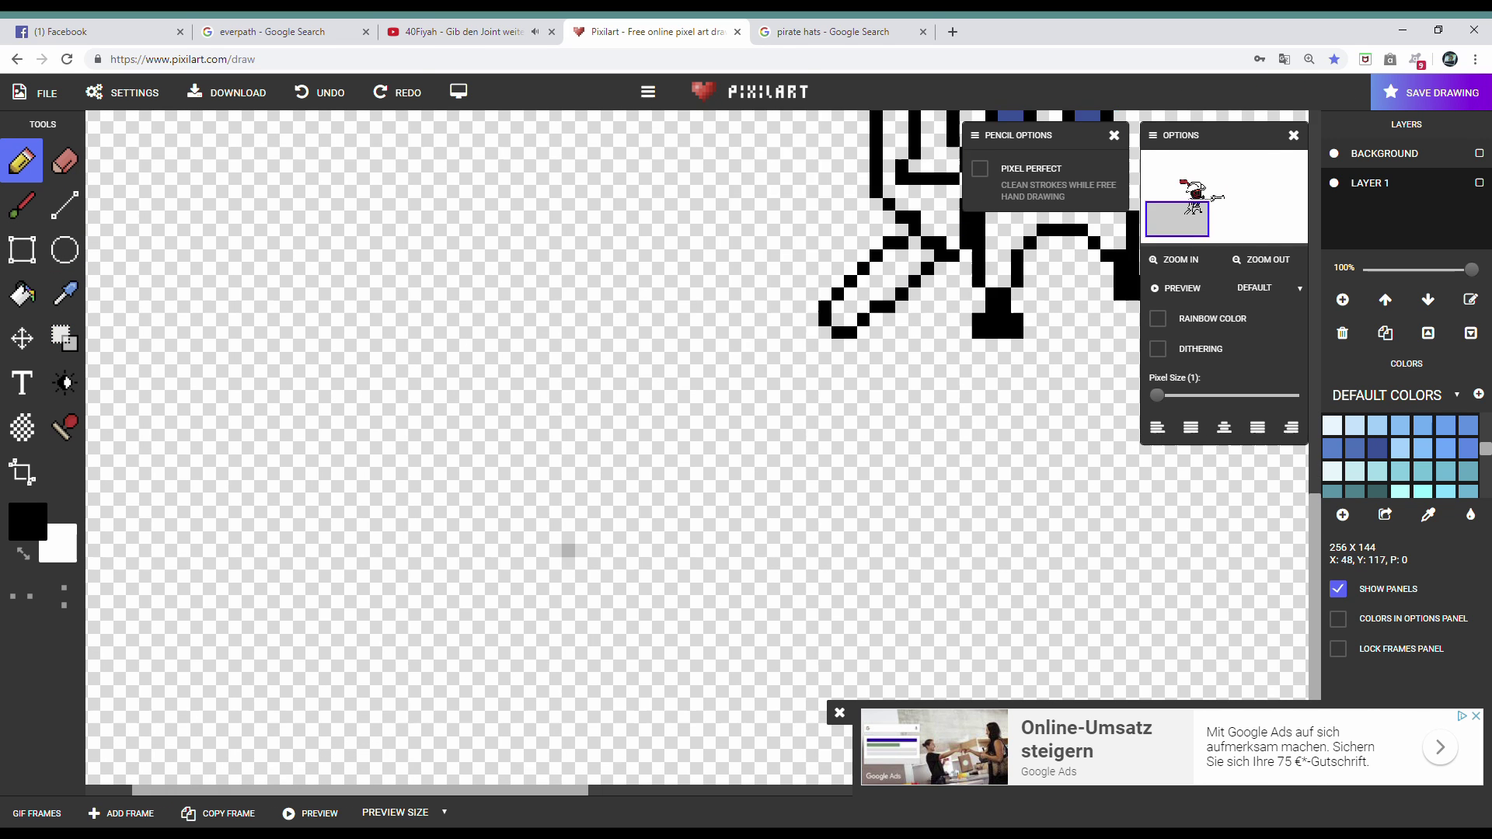
- Redraw the front edge of the belt outline one pixel further outward in black
{"action": "scroll", "coordinate": [528, 513], "scroll_direction": "up", "scroll_amount": 2}
{"action": "scroll", "coordinate": [545, 311], "scroll_direction": "up", "scroll_amount": 3}
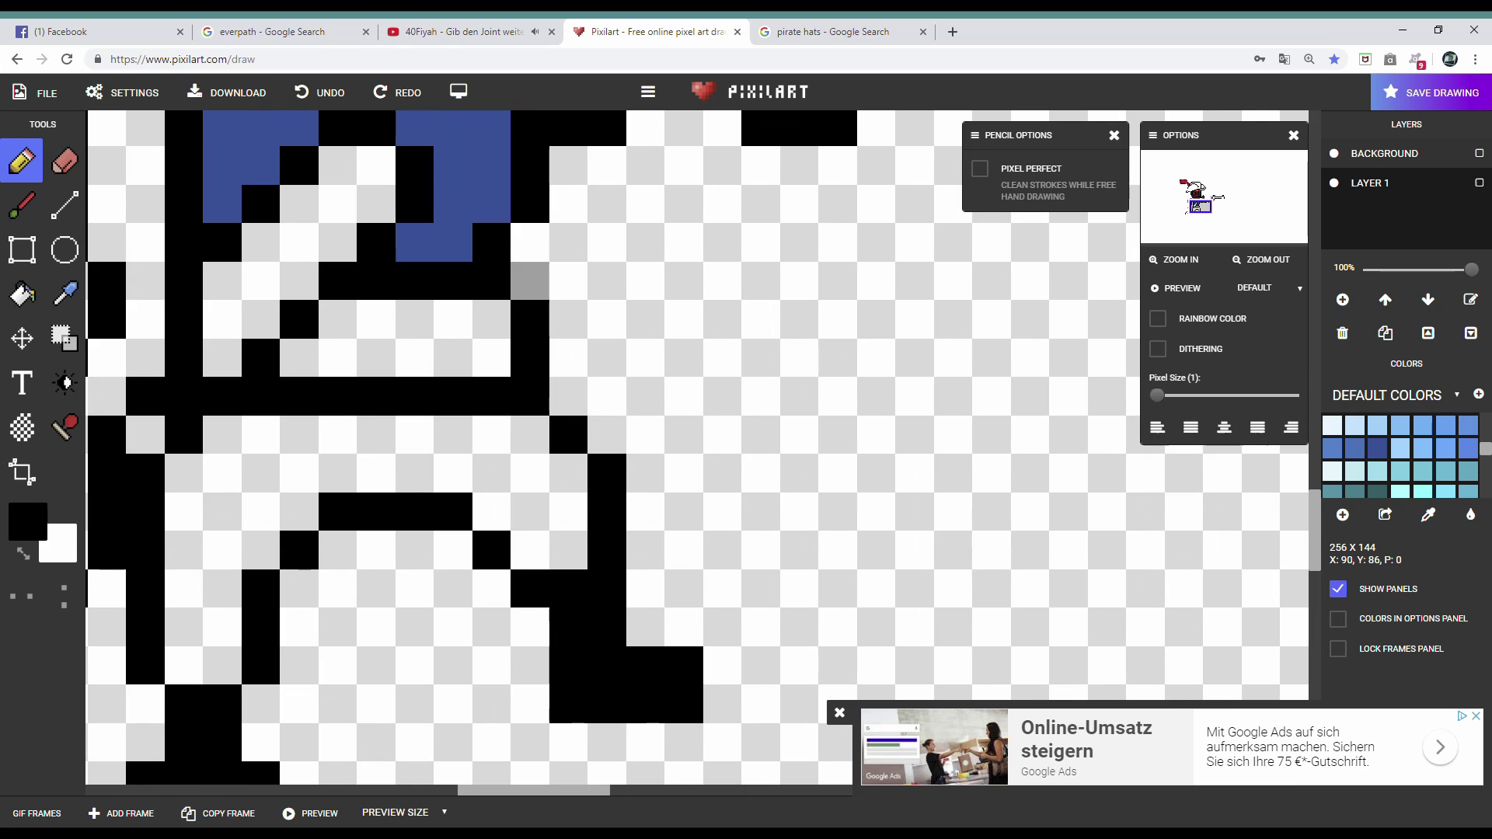
{"action": "scroll", "coordinate": [606, 326], "scroll_direction": "down", "scroll_amount": 2}
{"action": "scroll", "coordinate": [345, 609], "scroll_direction": "down", "scroll_amount": 2}
{"action": "scroll", "coordinate": [345, 608], "scroll_direction": "up", "scroll_amount": 3}
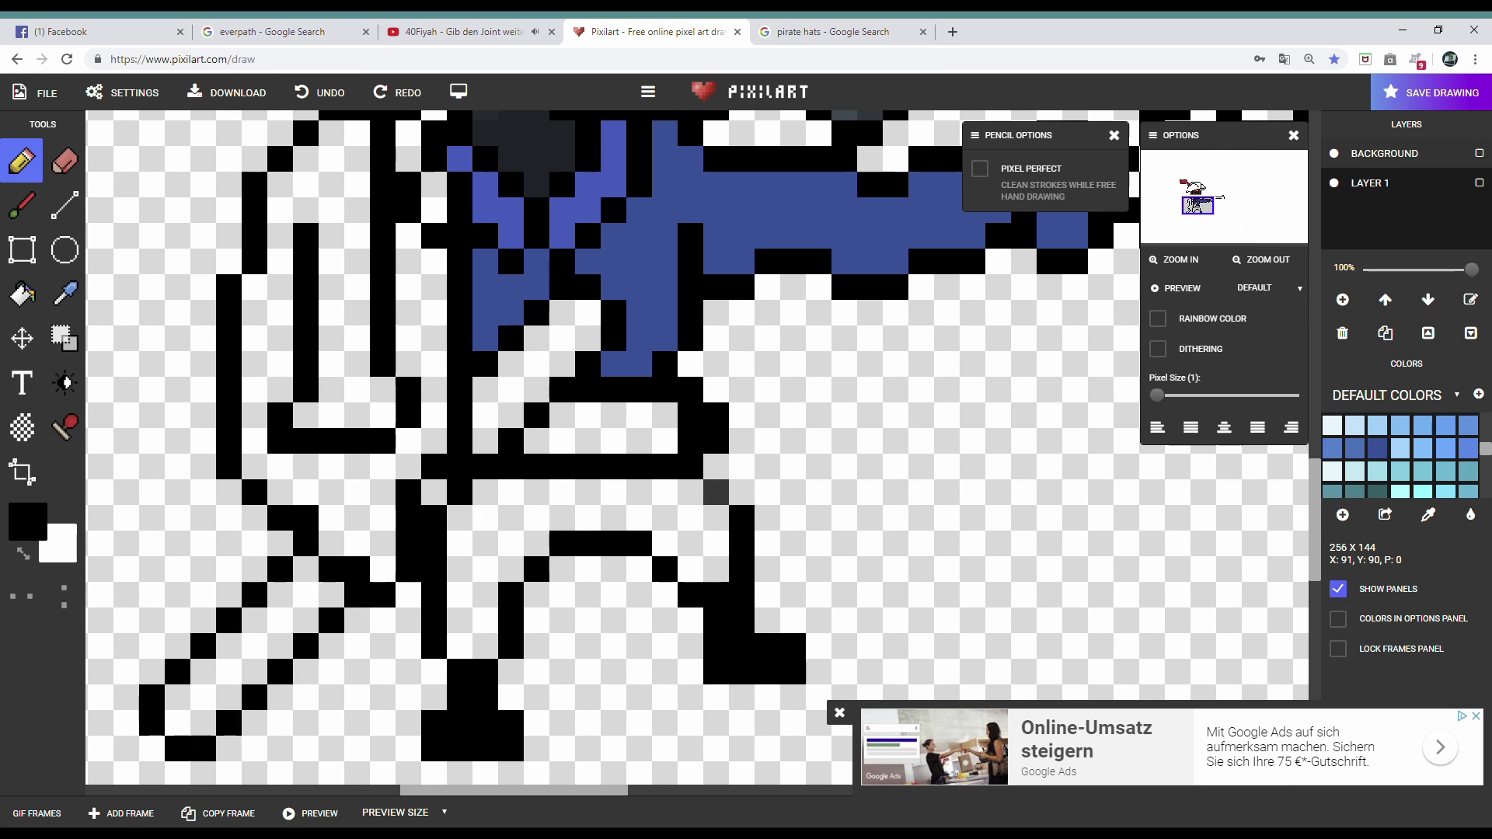
{"action": "key", "text": "e"}
{"action": "key", "text": "b"}
{"action": "scroll", "coordinate": [649, 400], "scroll_direction": "down", "scroll_amount": 3}
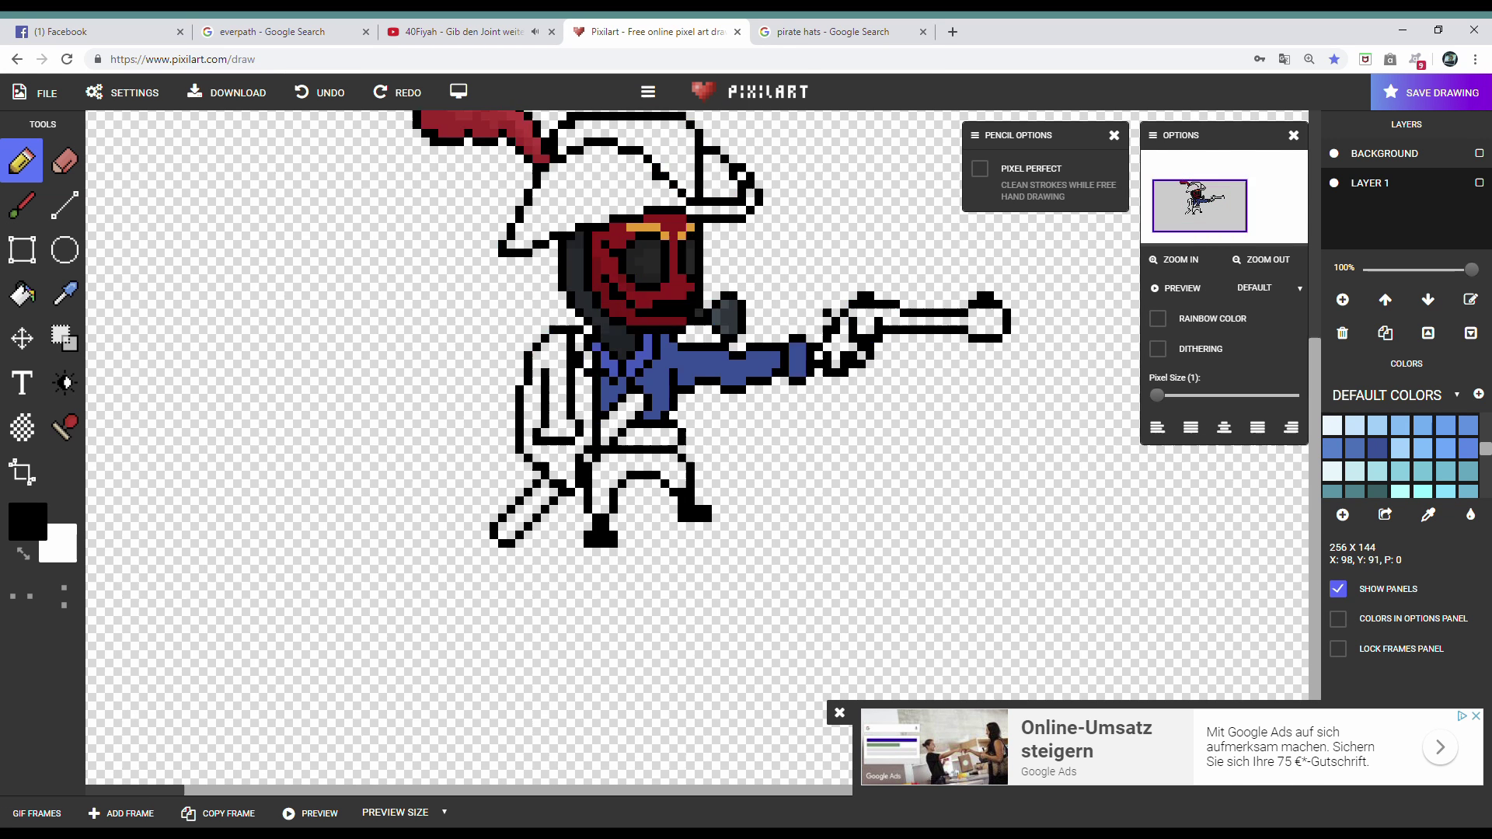
{"action": "scroll", "coordinate": [649, 400], "scroll_direction": "up", "scroll_amount": 2}
- Move the jacket's front edge one pixel outward and fill the erased column with the jacket's dark blue
{"action": "key", "text": "e"}
{"action": "key", "text": "s"}
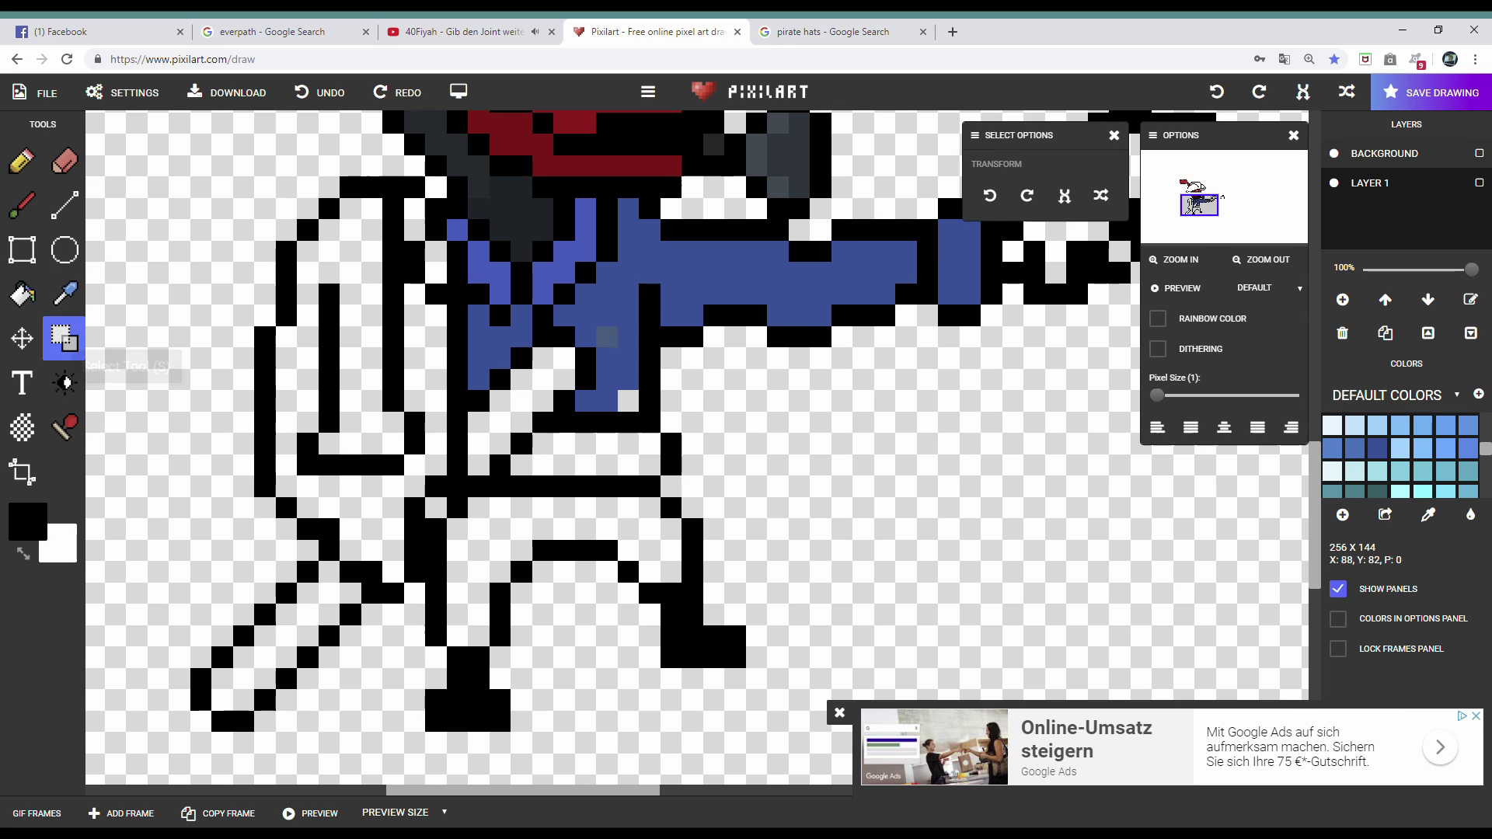
{"action": "left_click", "coordinate": [22, 161]}
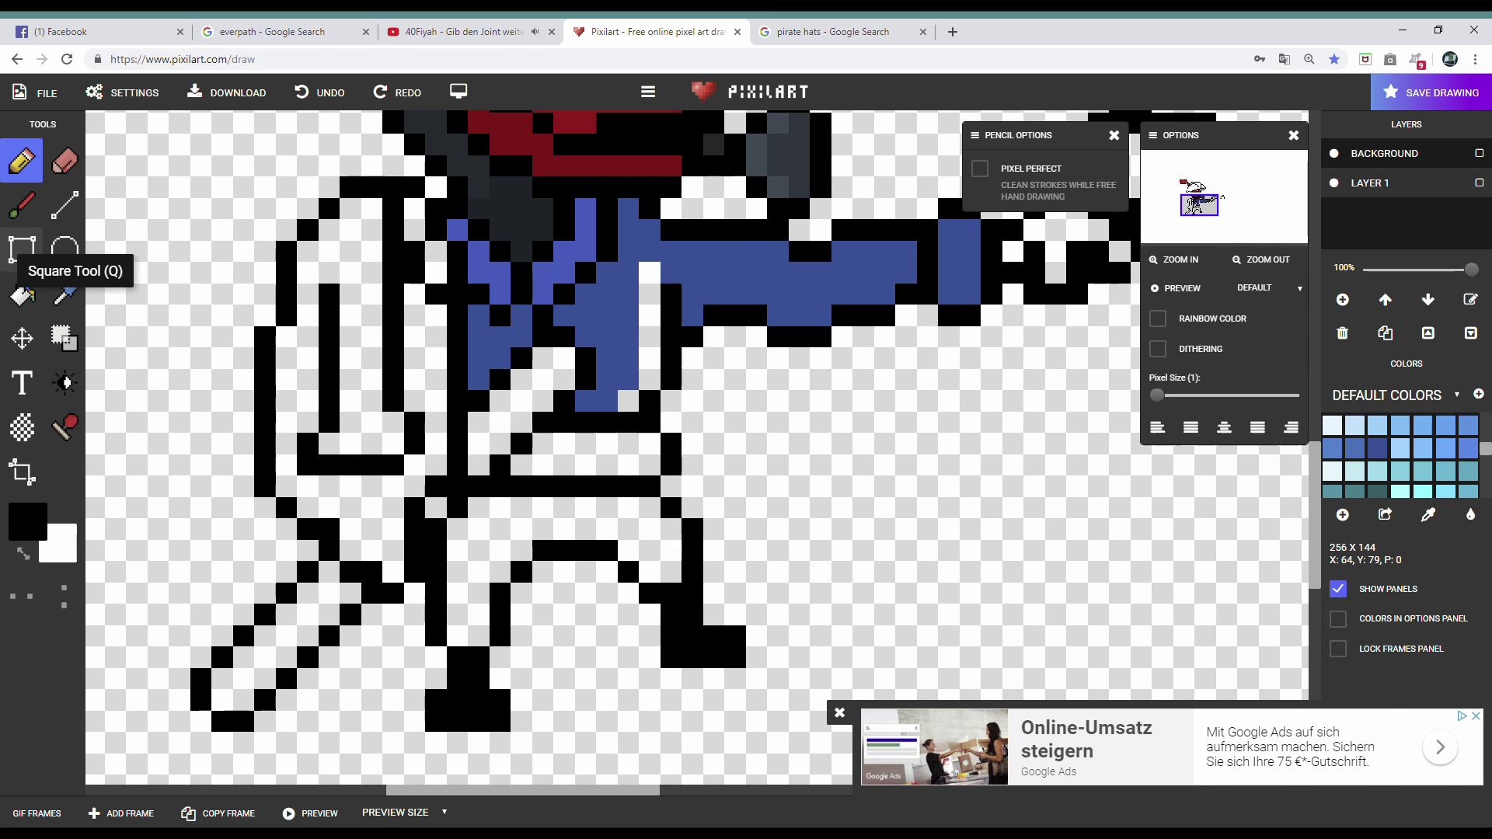
{"action": "left_click", "coordinate": [1378, 448]}
{"action": "left_click_drag", "start_coordinate": [650, 272], "coordinate": [630, 400]}
{"action": "scroll", "coordinate": [630, 400], "scroll_direction": "down", "scroll_amount": 2}
{"action": "scroll", "coordinate": [629, 400], "scroll_direction": "up", "scroll_amount": 2}
{"action": "scroll", "coordinate": [1399, 459], "scroll_direction": "down", "scroll_amount": 2}
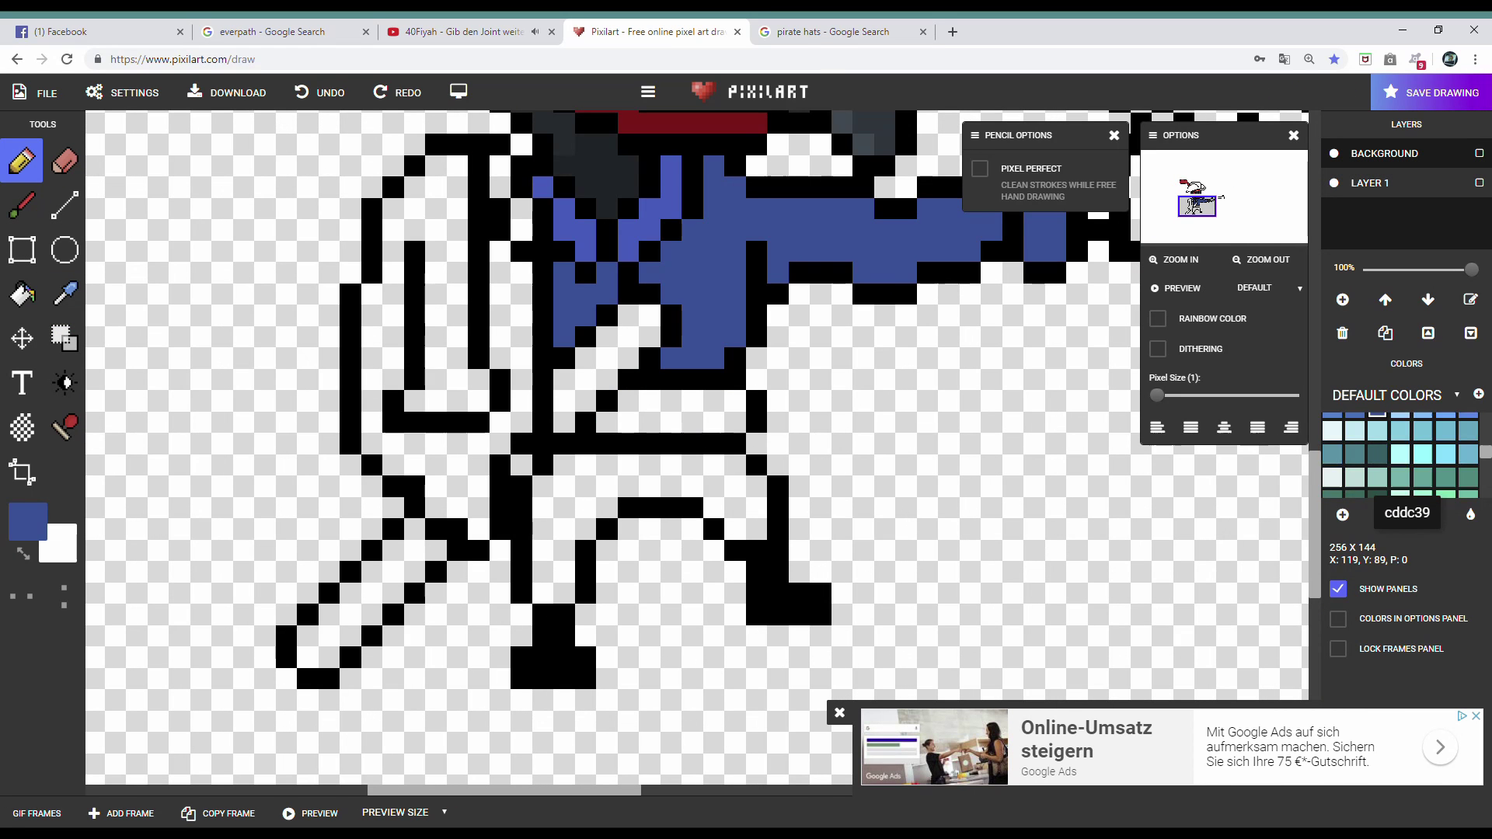
- Add a muted dark blue to the palette and fill the trousers with it
{"action": "left_click", "coordinate": [1342, 514]}
{"action": "left_click", "coordinate": [1378, 426]}
{"action": "scroll", "coordinate": [638, 467], "scroll_direction": "up", "scroll_amount": 1}
{"action": "mouse_move", "coordinate": [691, 466]}
{"action": "left_mouse_down"}
{"action": "mouse_move", "coordinate": [921, 466]}
{"action": "mouse_move", "coordinate": [971, 326]}
{"action": "left_mouse_up"}
{"action": "scroll", "coordinate": [855, 388], "scroll_direction": "down", "scroll_amount": 2}
{"action": "scroll", "coordinate": [716, 466], "scroll_direction": "up", "scroll_amount": 2}
- Add a slightly darker jacket blue and shade the rear chest area and the jacket's lower hem
{"action": "left_click", "coordinate": [1342, 515]}
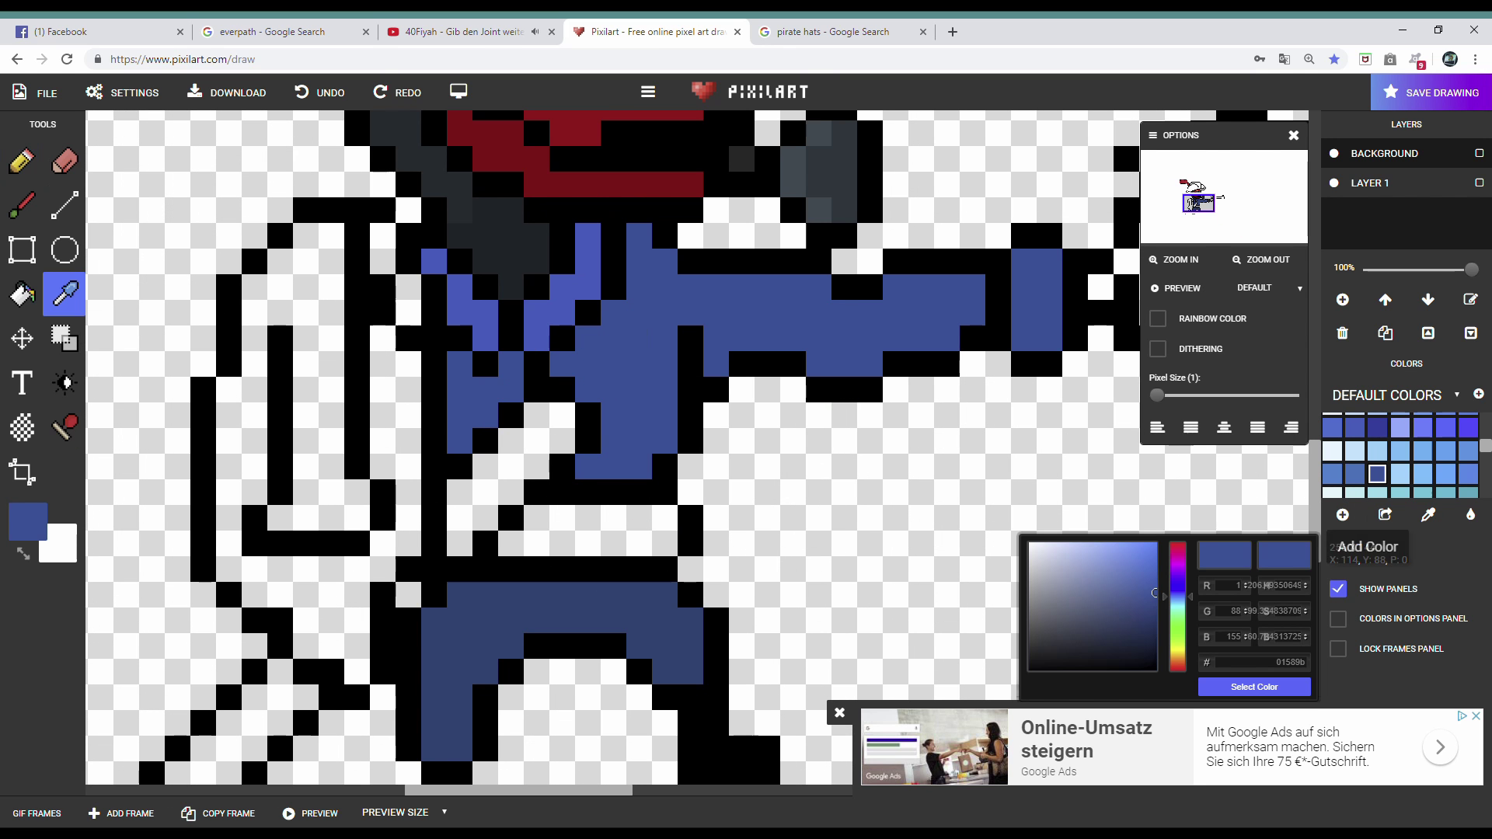
{"action": "left_click", "coordinate": [22, 161]}
{"action": "scroll", "coordinate": [614, 364], "scroll_direction": "up", "scroll_amount": 1}
{"action": "scroll", "coordinate": [614, 364], "scroll_direction": "down", "scroll_amount": 1}
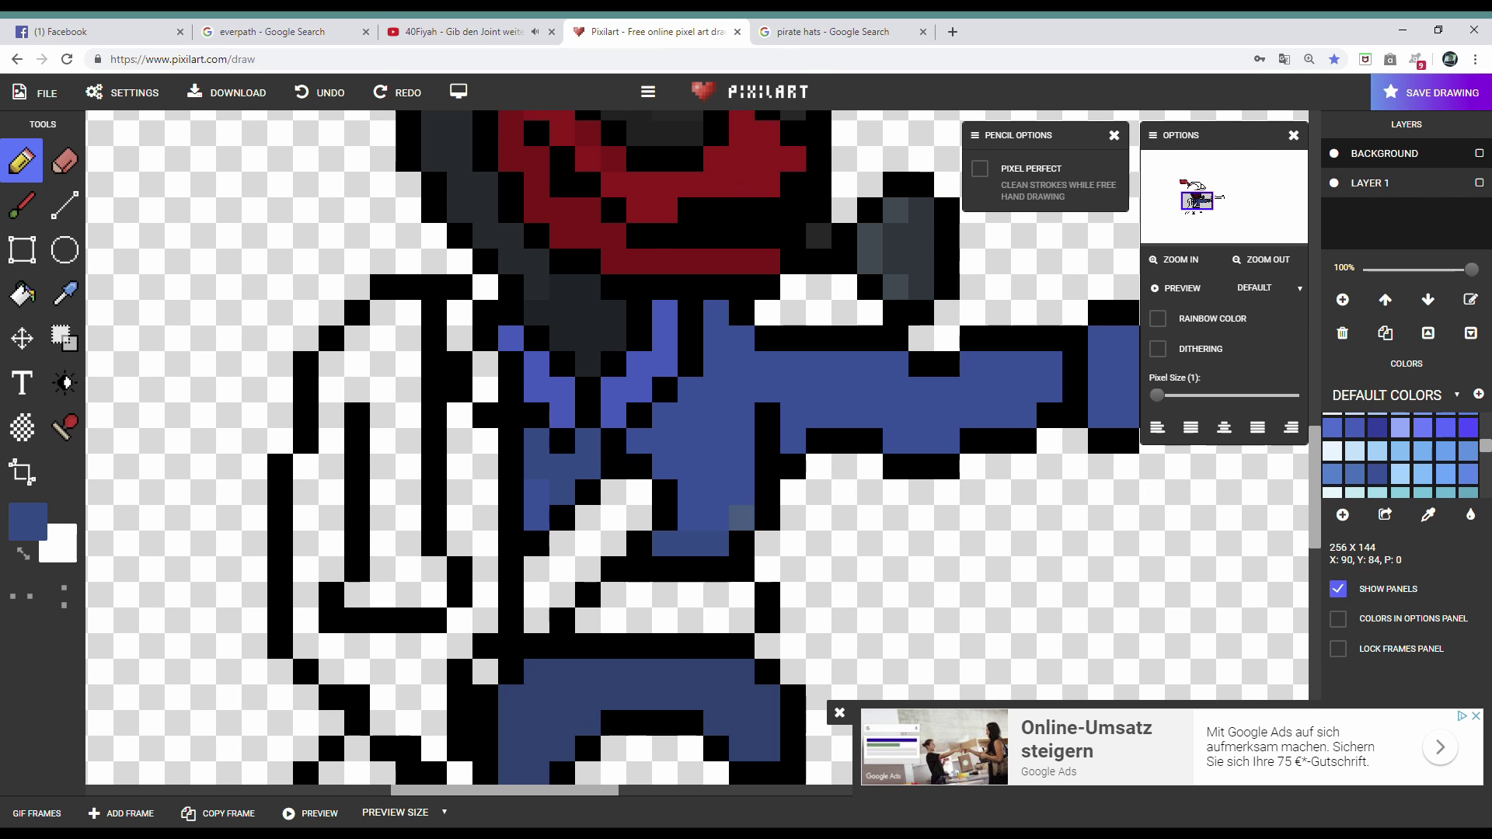
{"action": "scroll", "coordinate": [614, 364], "scroll_direction": "up", "scroll_amount": 1}
{"action": "scroll", "coordinate": [1399, 454], "scroll_direction": "down", "scroll_amount": 3}
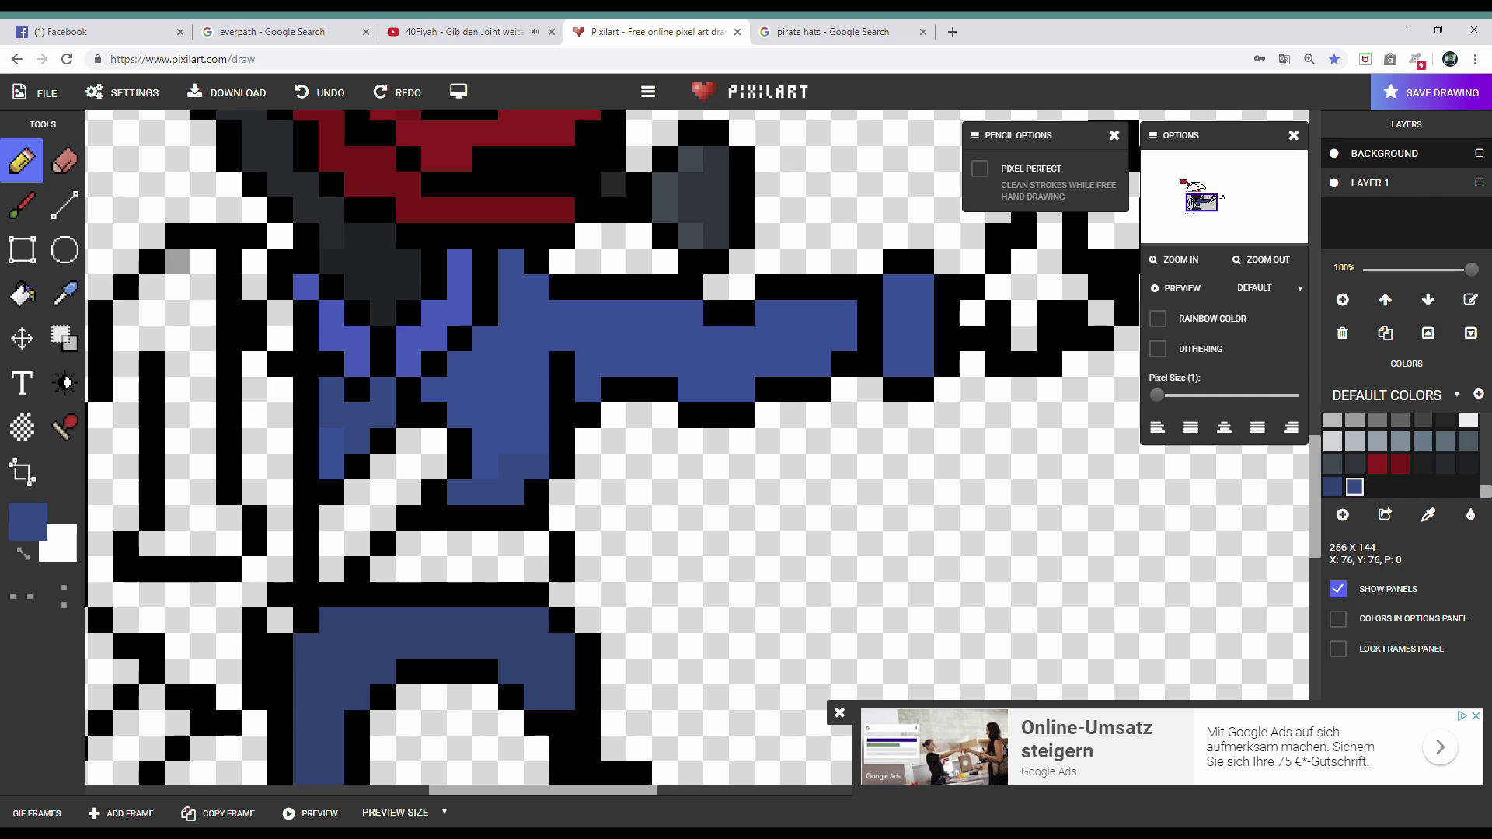
- Erase the sleeve and cuff colouring and repaint the sleeve in jacket blue with darker shading along its underside
{"action": "key", "text": "e"}
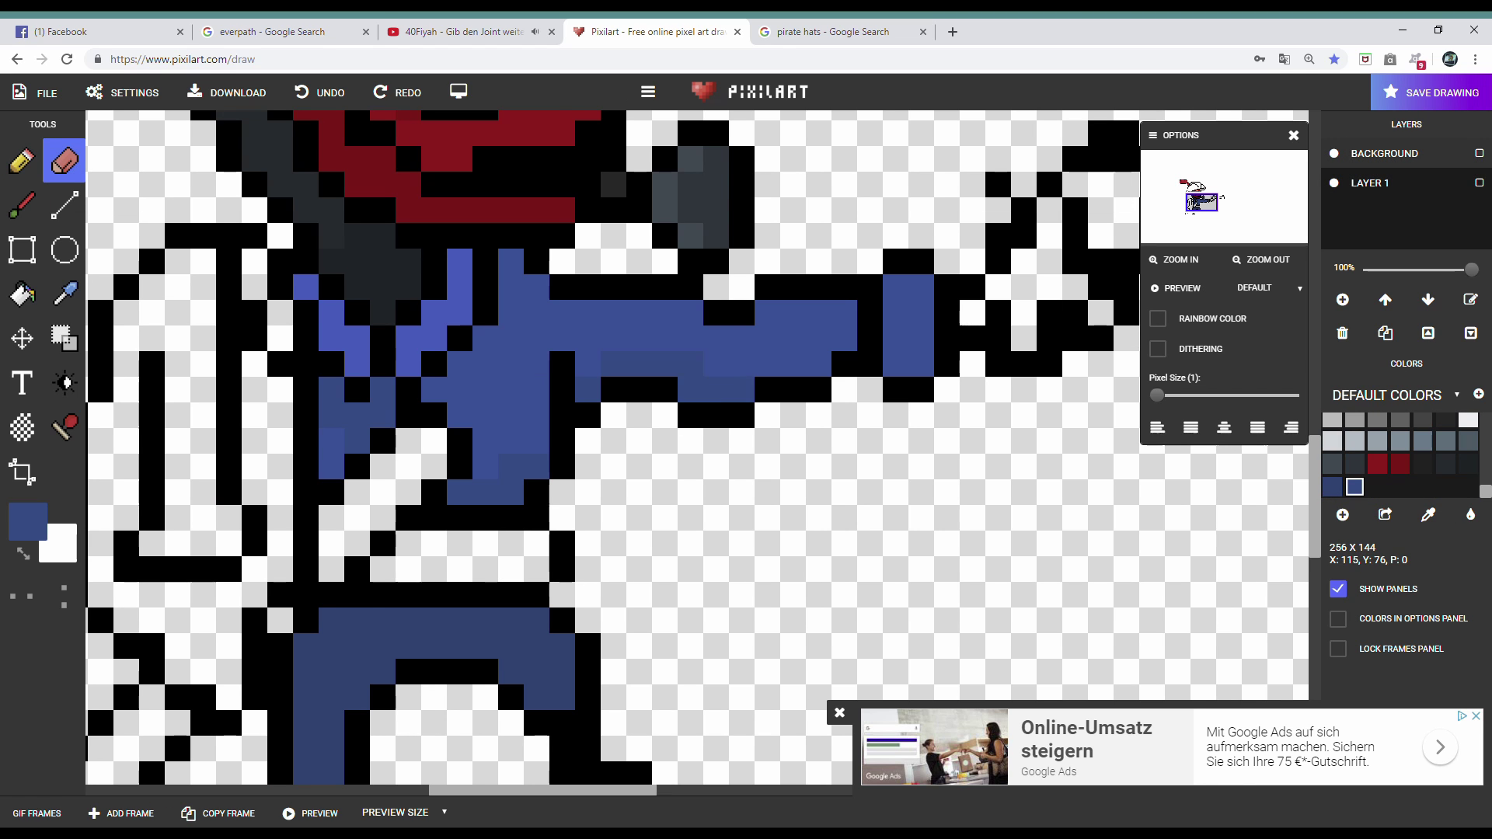
{"action": "mouse_move", "coordinate": [537, 311]}
{"action": "left_mouse_down"}
{"action": "mouse_move", "coordinate": [769, 320]}
{"action": "mouse_move", "coordinate": [921, 299]}
{"action": "left_mouse_up"}
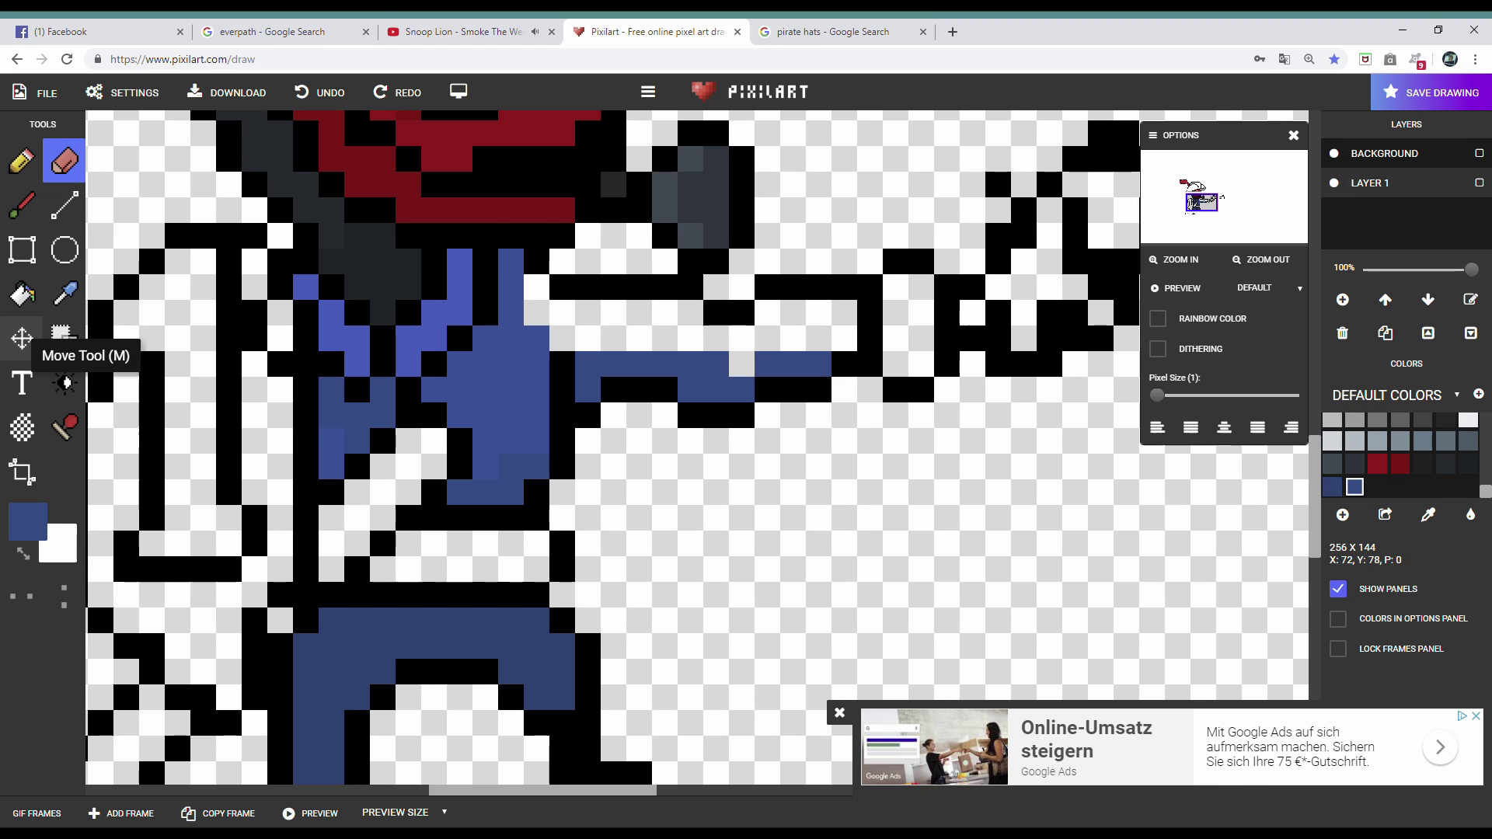
{"action": "left_click", "coordinate": [22, 160]}
{"action": "mouse_move", "coordinate": [560, 311]}
{"action": "left_mouse_down"}
{"action": "mouse_move", "coordinate": [848, 338]}
{"action": "mouse_move", "coordinate": [908, 364]}
{"action": "left_mouse_up"}
{"action": "left_click", "coordinate": [22, 160]}
{"action": "left_click", "coordinate": [22, 161]}
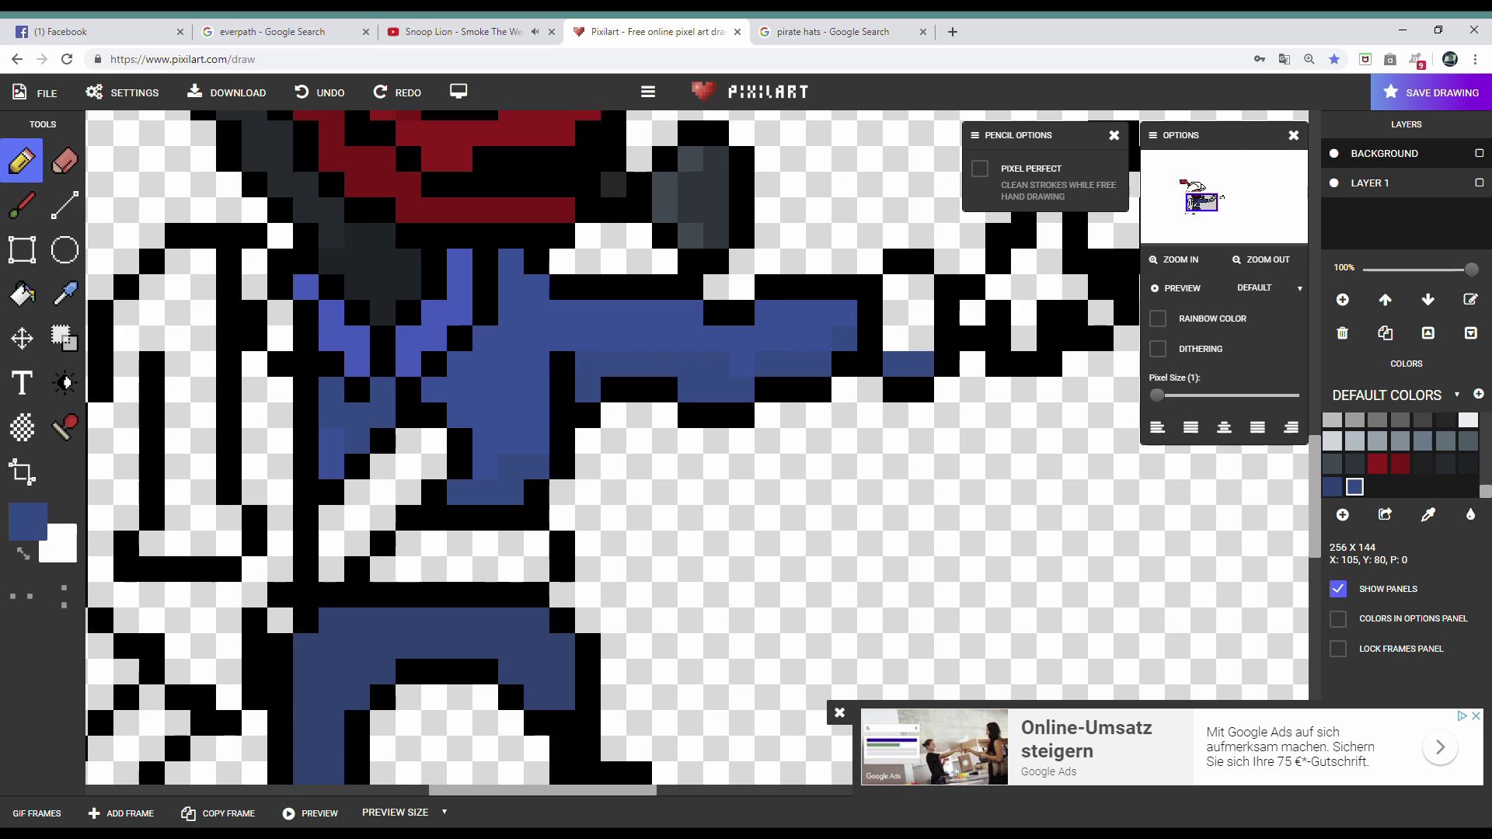
- Add a lighter jacket blue and paint highlights along the upper sleeve and the jacket's front
{"action": "scroll", "coordinate": [844, 337], "scroll_direction": "up", "scroll_amount": 1}
{"action": "scroll", "coordinate": [761, 467], "scroll_direction": "down", "scroll_amount": 3}
{"action": "scroll", "coordinate": [762, 472], "scroll_direction": "up", "scroll_amount": 3}
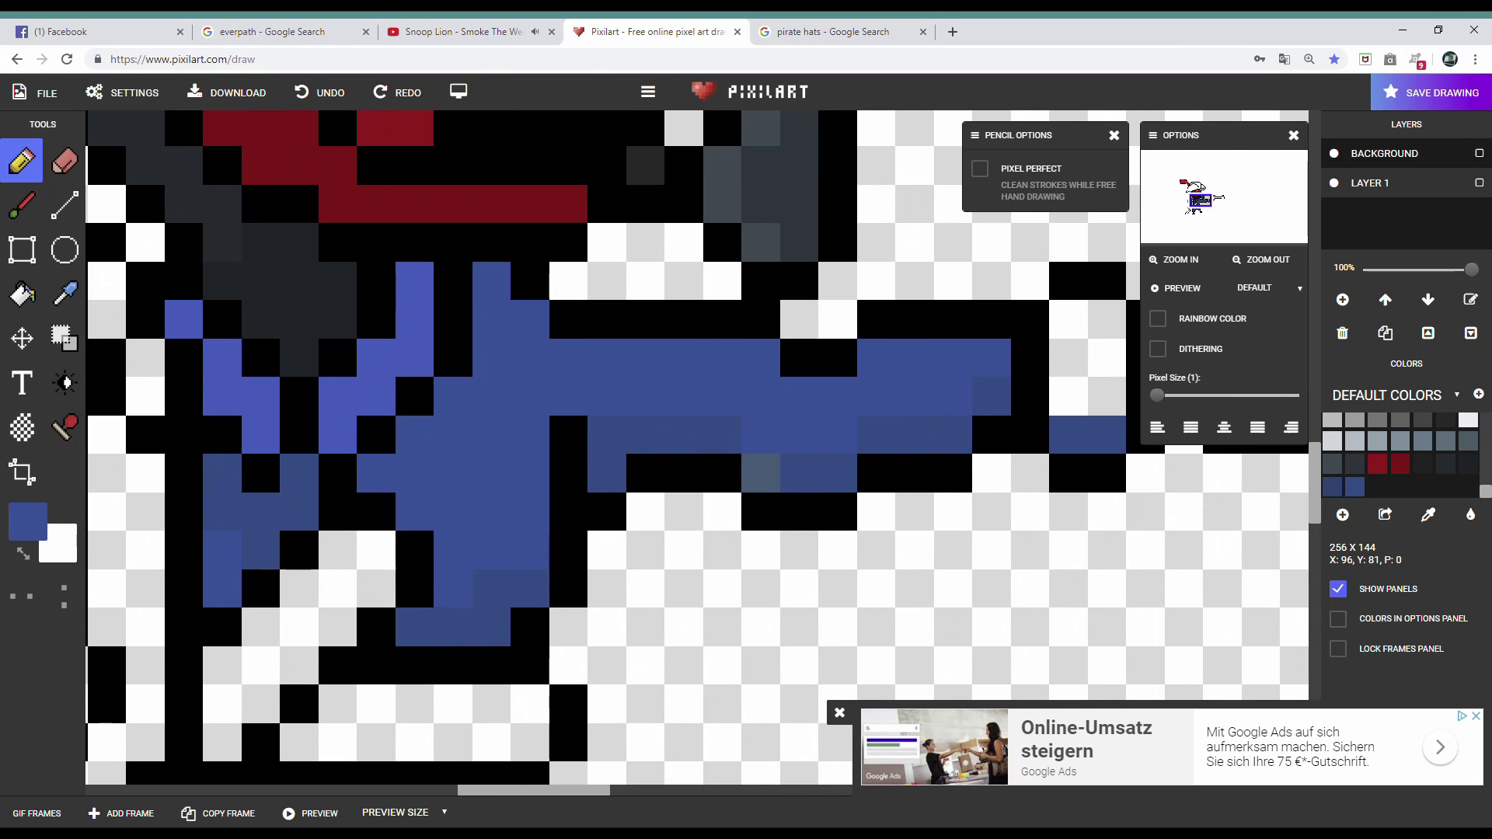
{"action": "key", "text": "i"}
{"action": "left_click", "coordinate": [684, 397]}
{"action": "left_click", "coordinate": [1234, 611]}
{"action": "key", "text": "b"}
{"action": "mouse_move", "coordinate": [606, 358]}
{"action": "left_mouse_down"}
{"action": "mouse_move", "coordinate": [684, 358]}
{"action": "mouse_move", "coordinate": [818, 397]}
{"action": "left_mouse_up"}
{"action": "scroll", "coordinate": [747, 466], "scroll_direction": "down", "scroll_amount": 3}
{"action": "scroll", "coordinate": [746, 531], "scroll_direction": "up", "scroll_amount": 2}
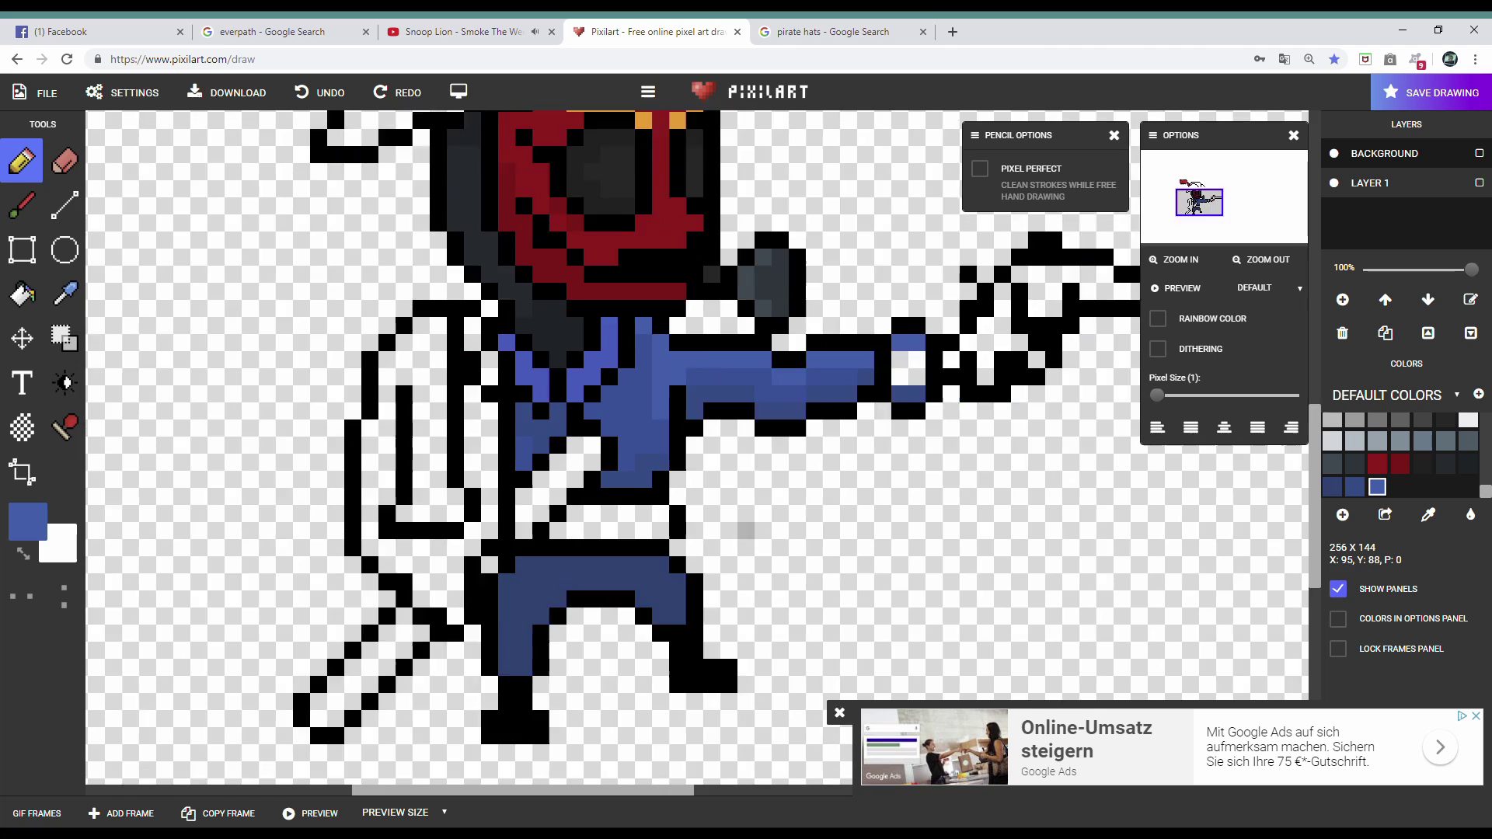
- Recolour the cuff with a light blue top, jacket blue middle and darker blue bottom
{"action": "scroll", "coordinate": [746, 530], "scroll_direction": "up", "scroll_amount": 1}
{"action": "scroll", "coordinate": [746, 531], "scroll_direction": "down", "scroll_amount": 2}
{"action": "scroll", "coordinate": [730, 497], "scroll_direction": "up", "scroll_amount": 2}
{"action": "scroll", "coordinate": [712, 462], "scroll_direction": "down", "scroll_amount": 1}
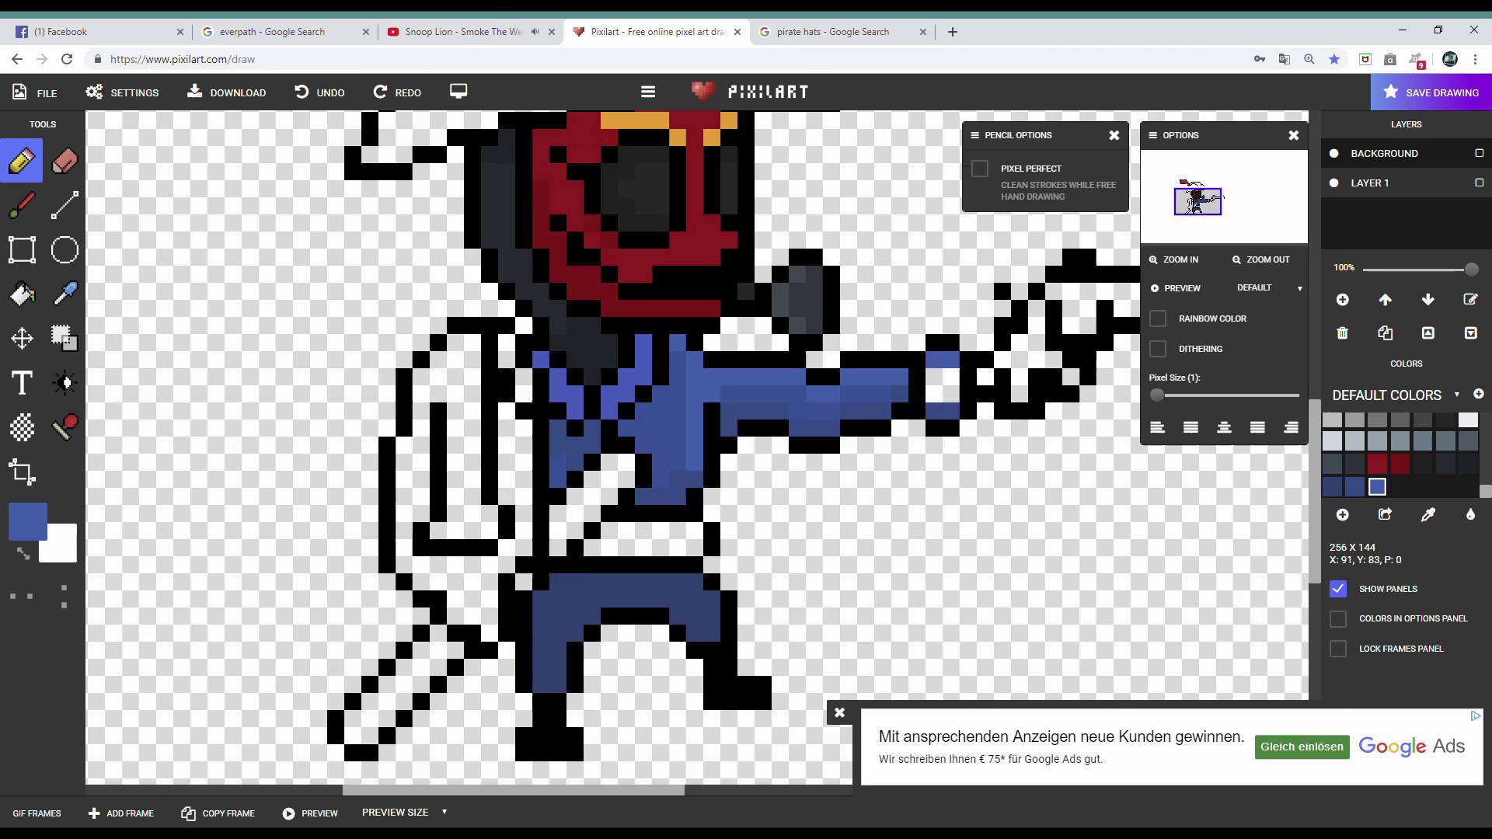
{"action": "scroll", "coordinate": [712, 462], "scroll_direction": "down", "scroll_amount": 1}
{"action": "scroll", "coordinate": [712, 463], "scroll_direction": "up", "scroll_amount": 3}
{"action": "key", "text": "i"}
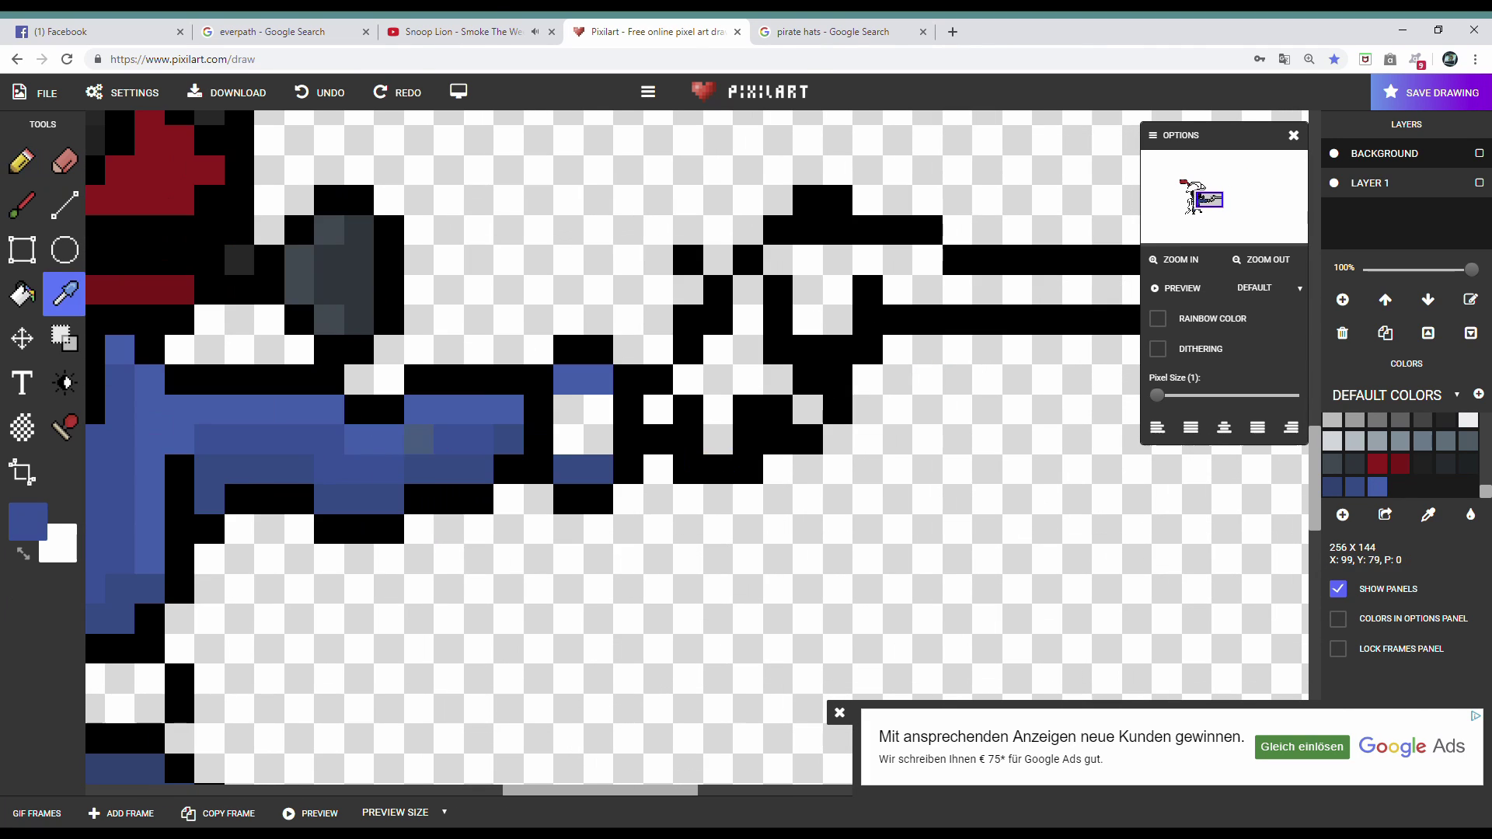
{"action": "key", "text": "b"}
{"action": "scroll", "coordinate": [712, 463], "scroll_direction": "up", "scroll_amount": 1}
- Load the Skin Tones palette and paint the pistol hand in light tan and brown
{"action": "scroll", "coordinate": [1445, 493], "scroll_direction": "down", "scroll_amount": 3}
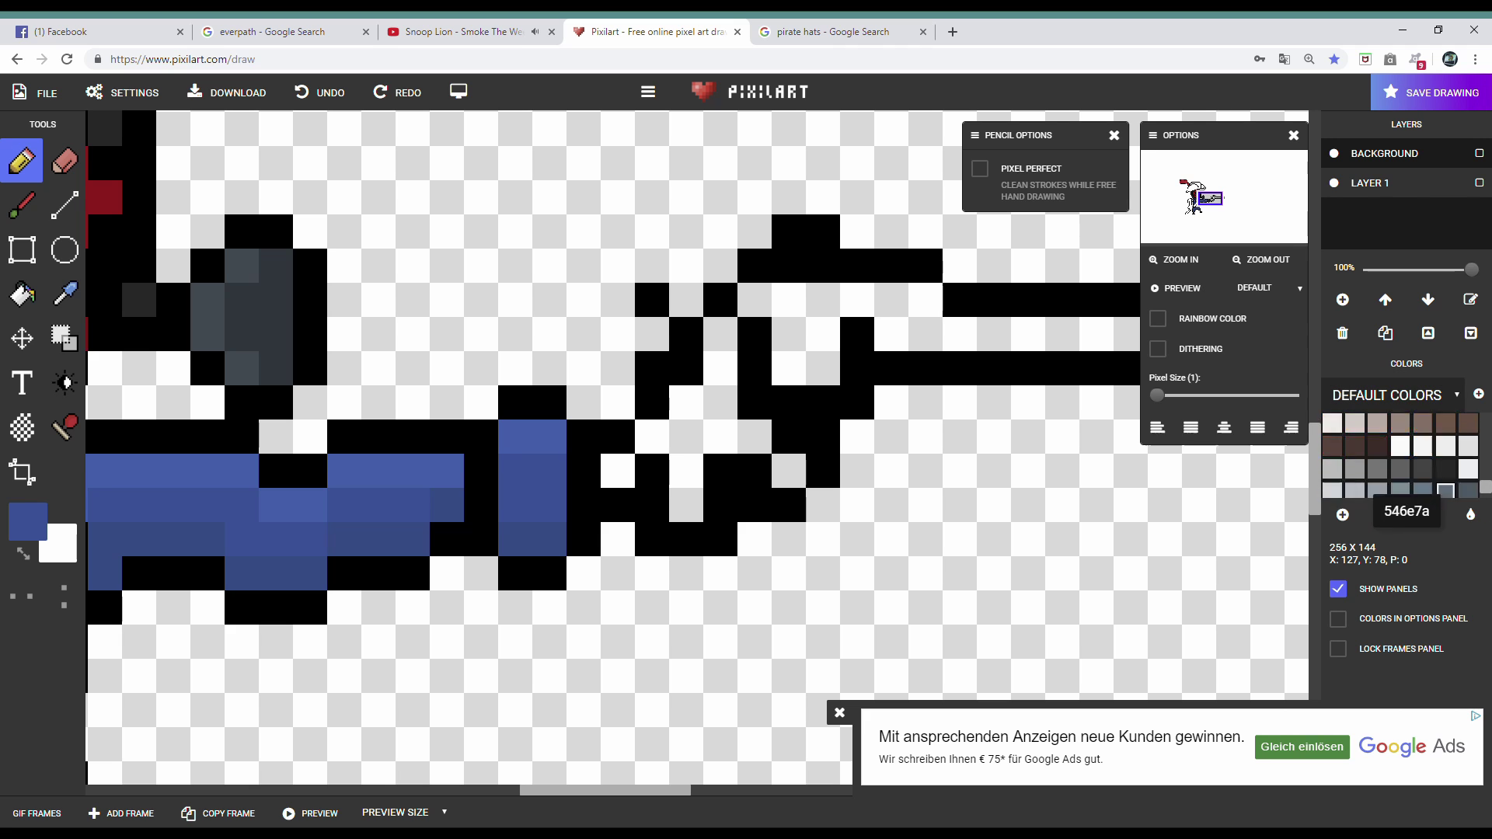
{"action": "scroll", "coordinate": [1446, 493], "scroll_direction": "down", "scroll_amount": 3}
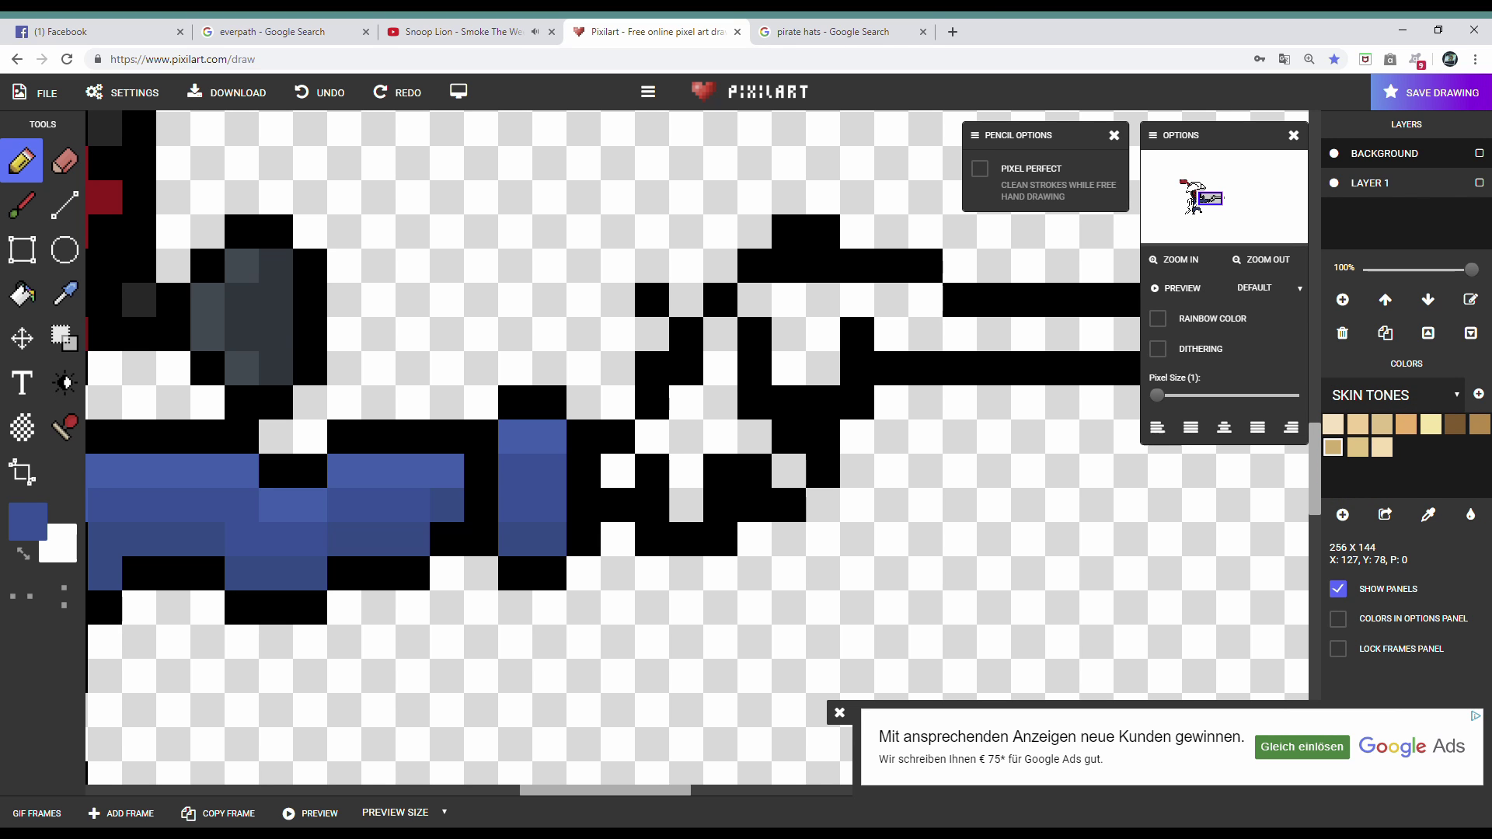
{"action": "left_click", "coordinate": [1333, 446]}
{"action": "mouse_move", "coordinate": [618, 470]}
{"action": "left_mouse_down"}
{"action": "mouse_move", "coordinate": [686, 437]}
{"action": "mouse_move", "coordinate": [755, 436]}
{"action": "mouse_move", "coordinate": [686, 509]}
{"action": "left_mouse_up"}
{"action": "left_click", "coordinate": [721, 437]}
{"action": "scroll", "coordinate": [706, 472], "scroll_direction": "down", "scroll_amount": 3}
{"action": "scroll", "coordinate": [705, 473], "scroll_direction": "up", "scroll_amount": 3}
{"action": "left_click_drag", "start_coordinate": [645, 443], "coordinate": [676, 443]}
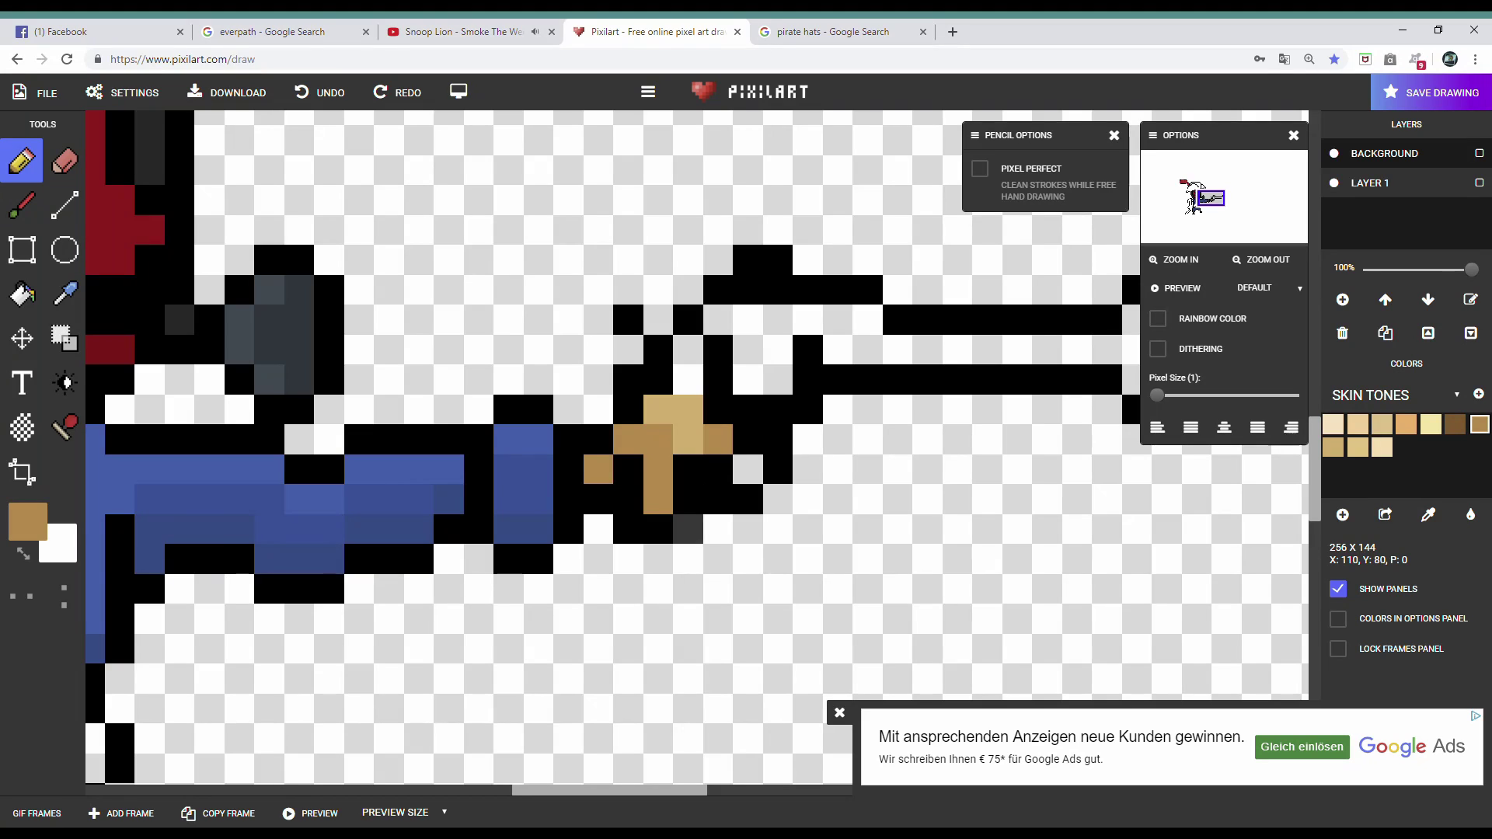
- Erase the black outline pixels beside the lower part of the hand and fill the gap with brown
{"action": "key", "text": "e"}
{"action": "left_click_drag", "start_coordinate": [688, 529], "coordinate": [688, 470]}
{"action": "key", "text": "b"}
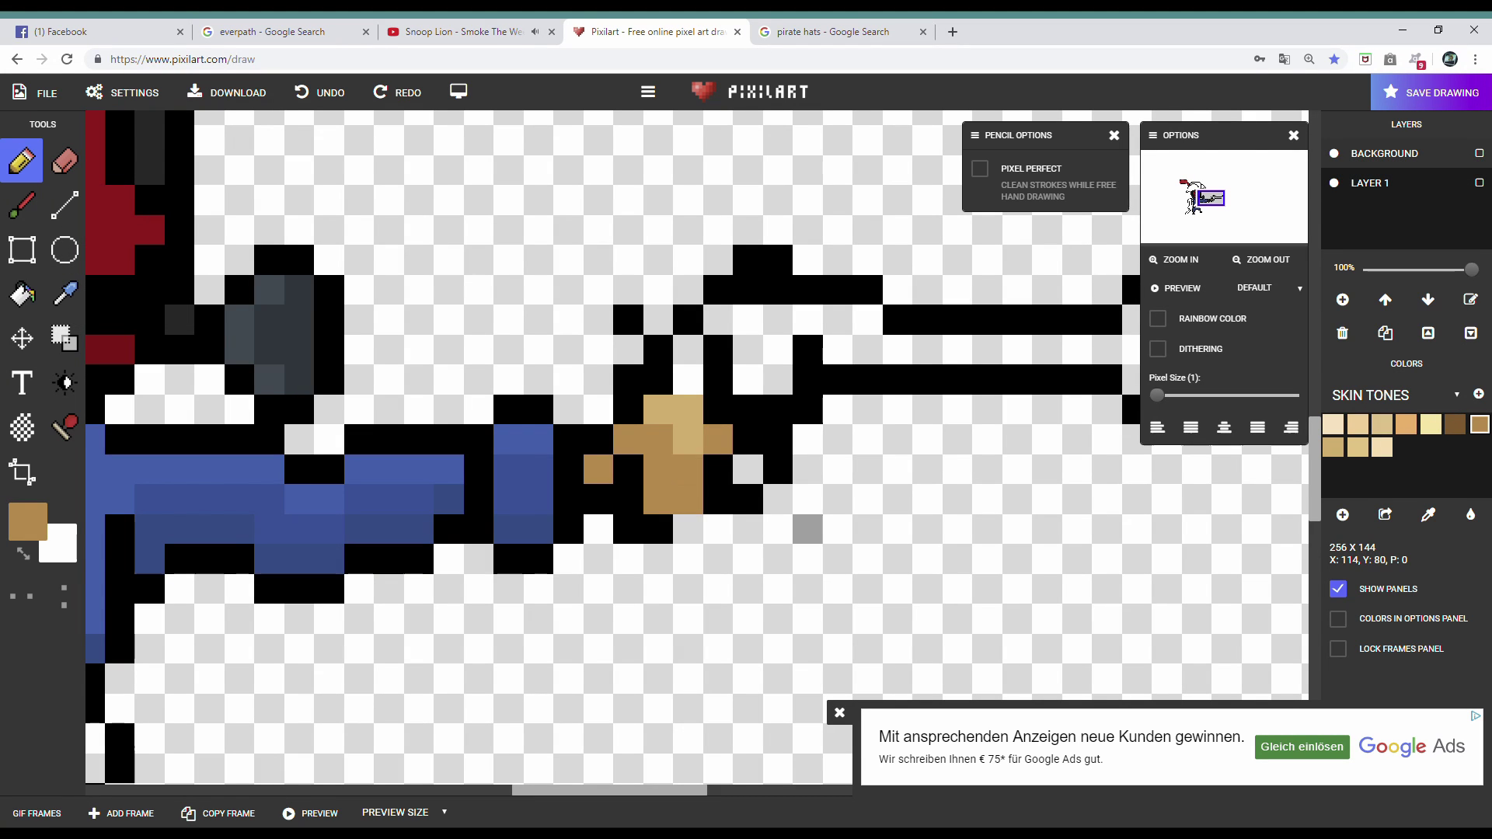
- Erase the outline under the pistol hand and redraw it in black further down
{"action": "key", "text": "e"}
{"action": "mouse_move", "coordinate": [658, 529]}
{"action": "left_mouse_down"}
{"action": "mouse_move", "coordinate": [687, 528]}
{"action": "mouse_move", "coordinate": [688, 559]}
{"action": "mouse_move", "coordinate": [719, 559]}
{"action": "left_mouse_up"}
{"action": "key", "text": "b"}
{"action": "key", "text": "i"}
{"action": "left_click", "coordinate": [748, 501]}
{"action": "key", "text": "b"}
{"action": "scroll", "coordinate": [684, 482], "scroll_direction": "up", "scroll_amount": 2}
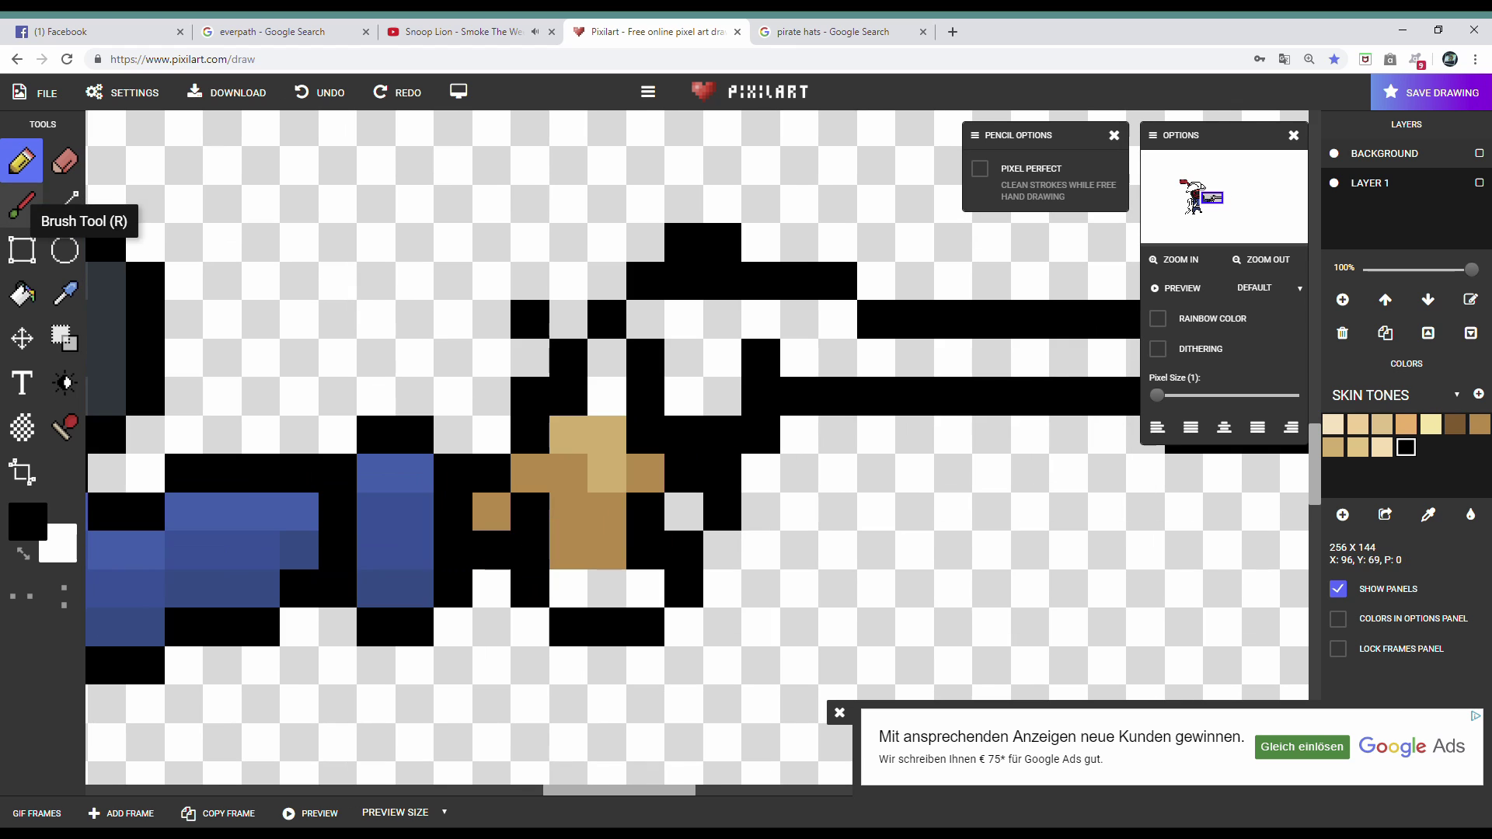
- Sample the hand's brown and extend it by one pixel toward the pistol grip
{"action": "key", "text": "i"}
{"action": "key", "text": "b"}
{"action": "left_click", "coordinate": [684, 472]}
{"action": "key", "text": "e"}
{"action": "key", "text": "b"}
{"action": "scroll", "coordinate": [683, 473], "scroll_direction": "down", "scroll_amount": 3}
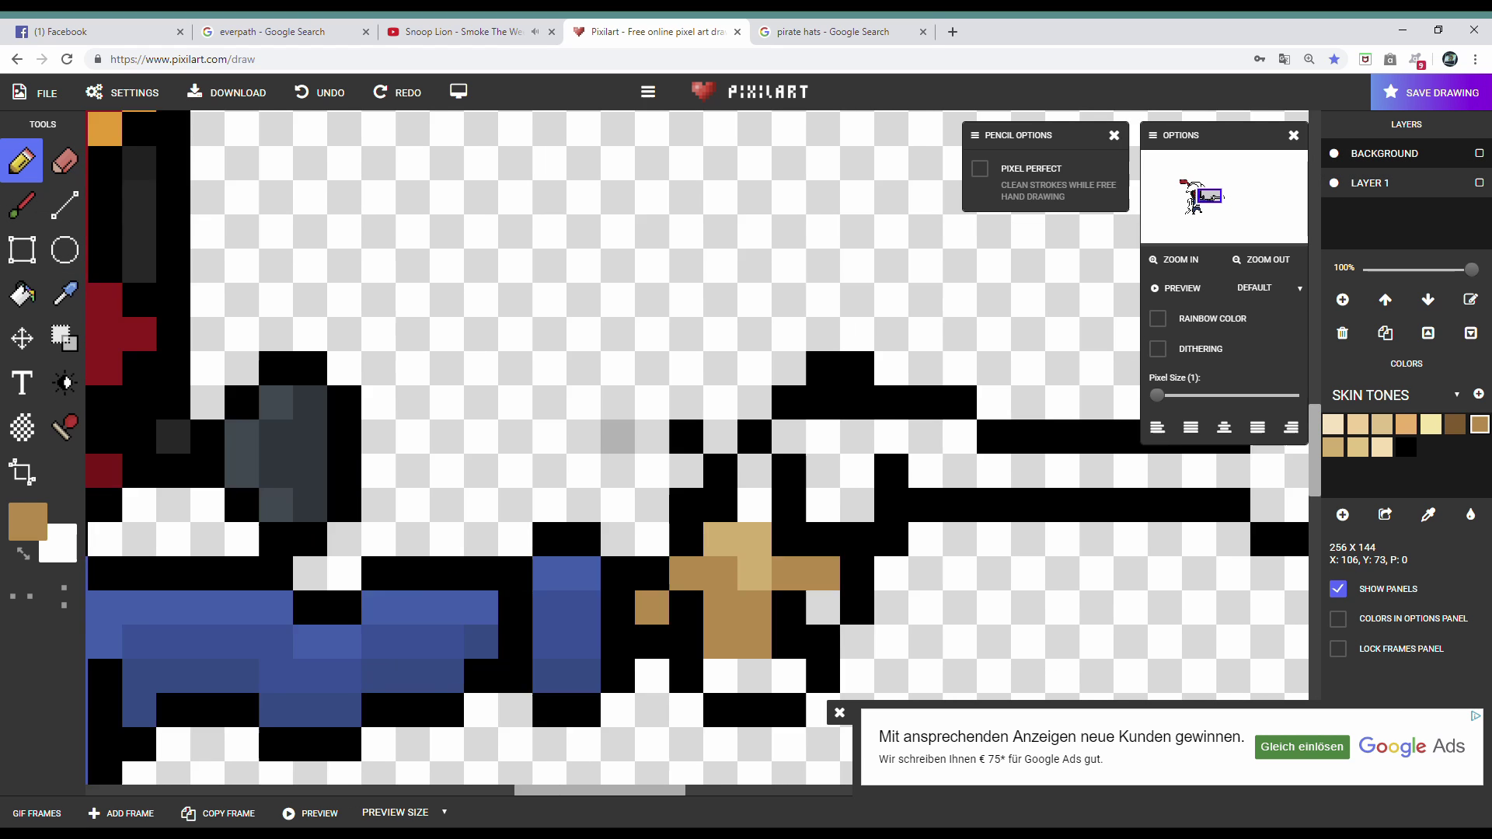
- Recolour the pistol hand with pale cream on its upper part and fingers and light peach on the remaining brown pixels
{"action": "left_click", "coordinate": [1333, 423]}
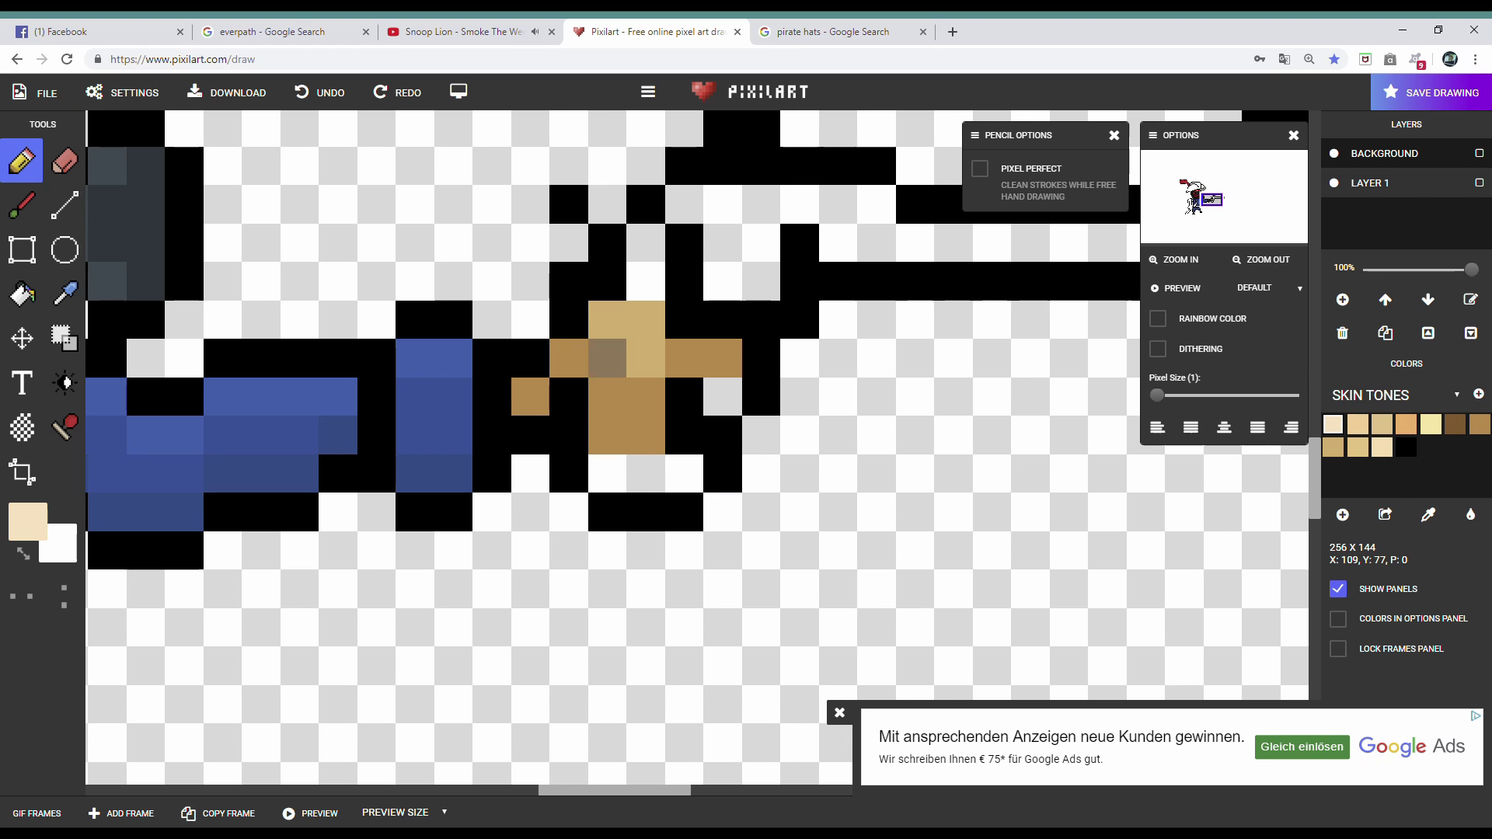
{"action": "left_click_drag", "start_coordinate": [568, 357], "coordinate": [607, 396]}
{"action": "left_click", "coordinate": [530, 396]}
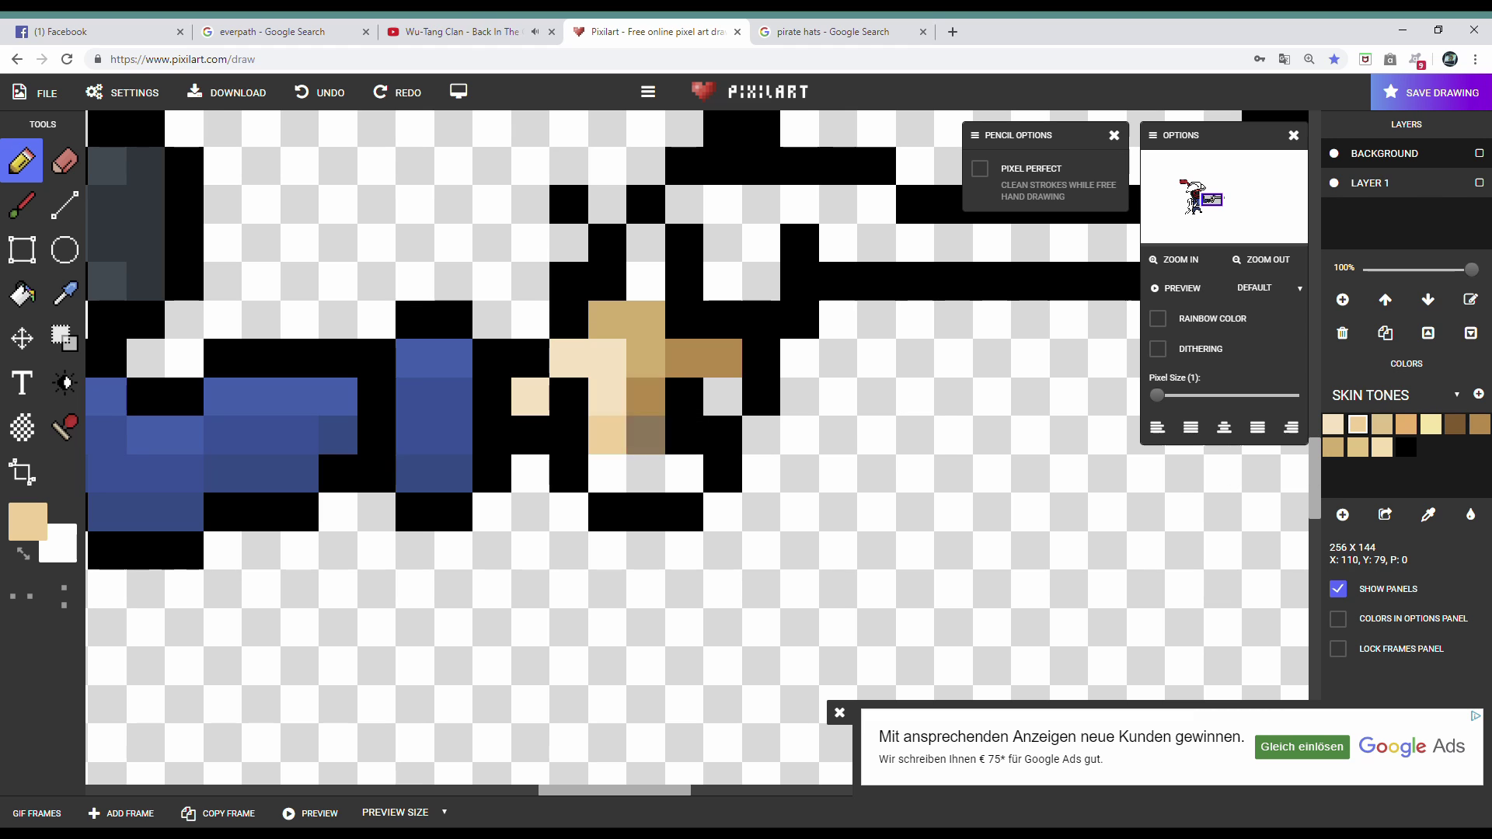
{"action": "left_click_drag", "start_coordinate": [723, 358], "coordinate": [645, 436]}
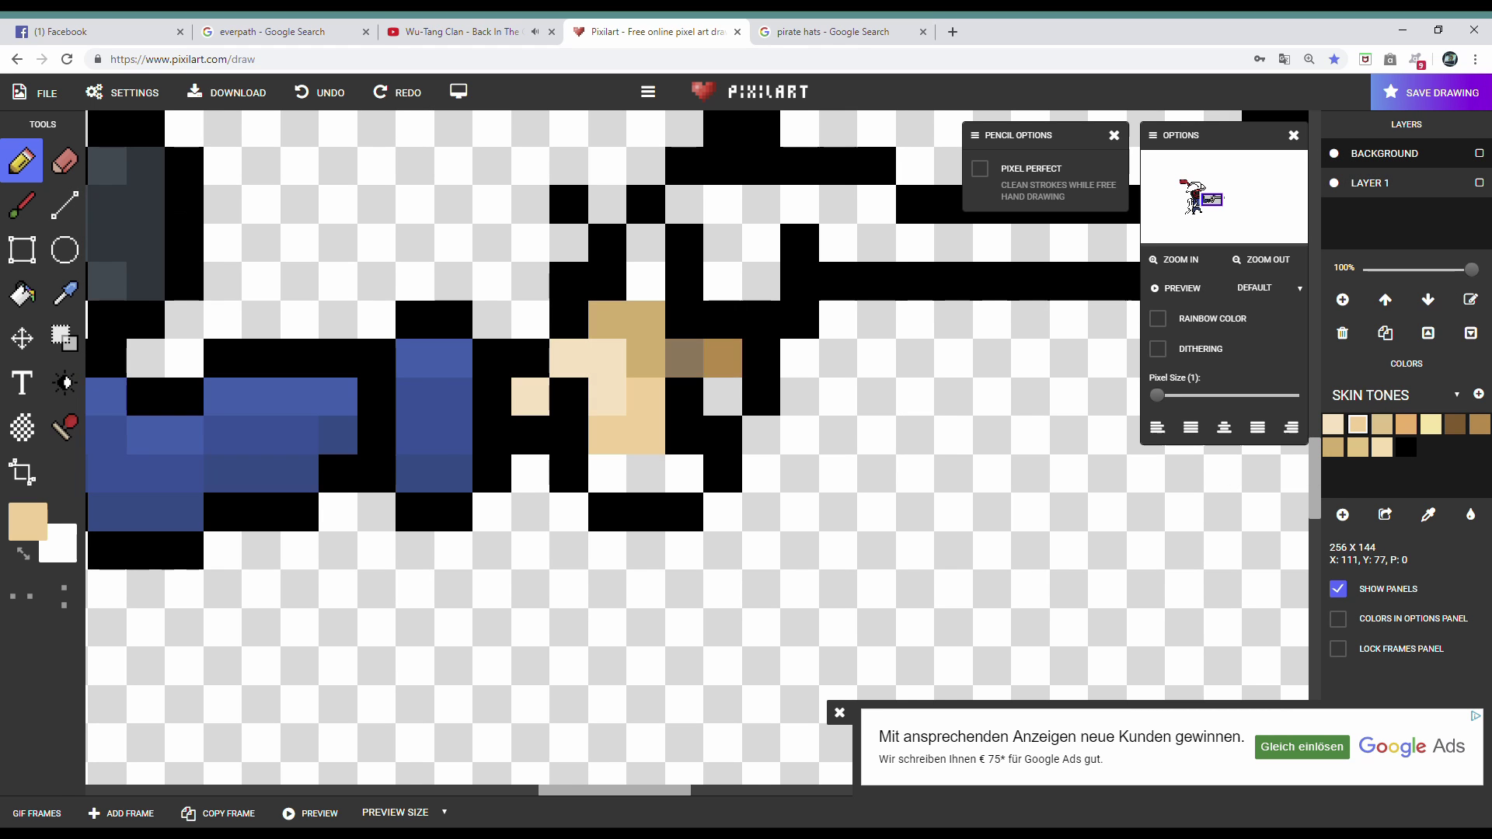
- Load the Default Colors palette and paint the pistol's grip above and below the hand in dark reddish brown
{"action": "scroll", "coordinate": [685, 475], "scroll_direction": "down", "scroll_amount": 1}
{"action": "left_click", "coordinate": [1457, 395]}
{"action": "scroll", "coordinate": [1399, 456], "scroll_direction": "down", "scroll_amount": 5}
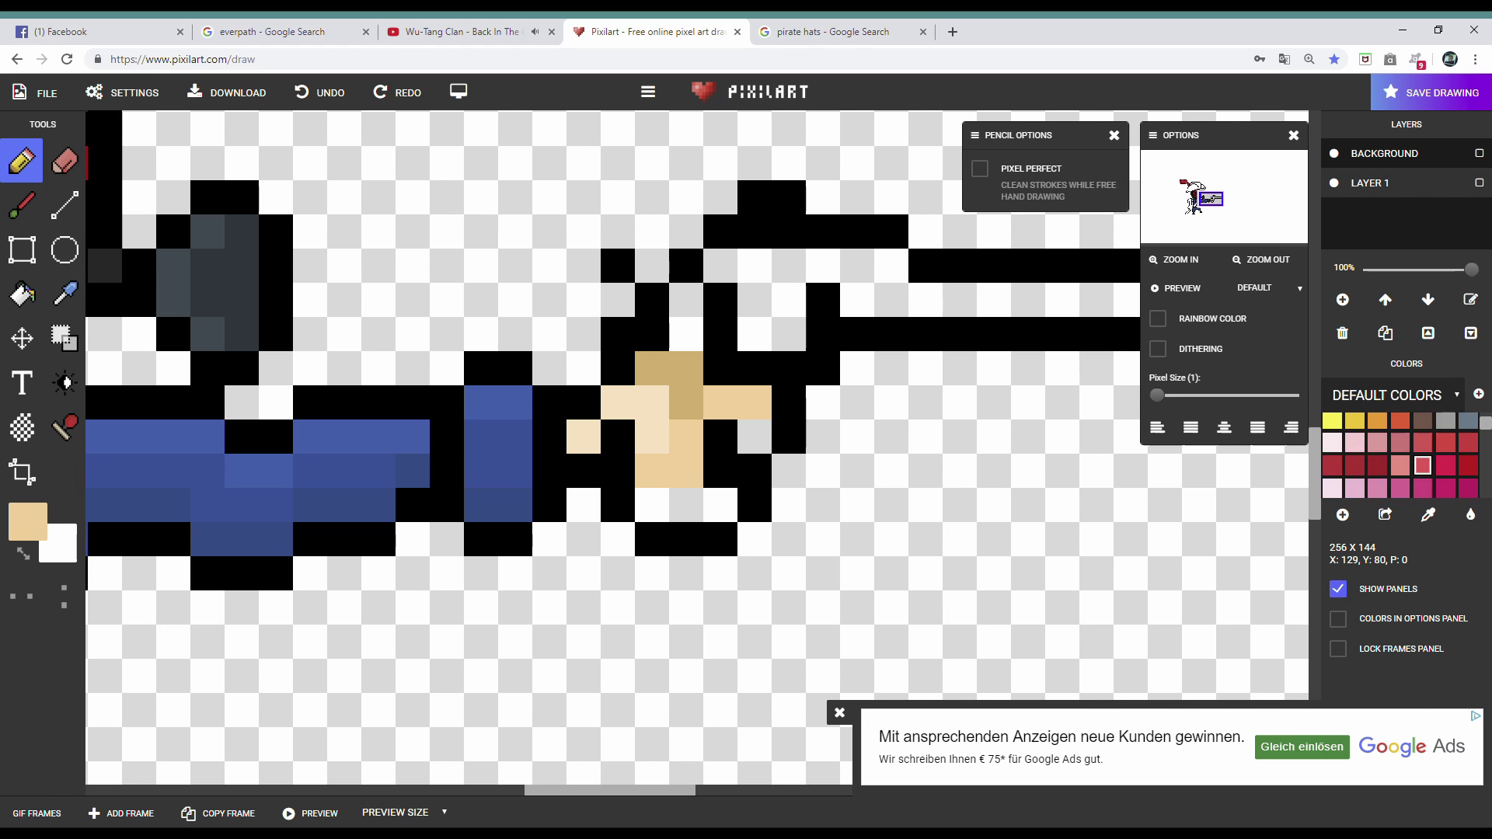
{"action": "left_click", "coordinate": [1377, 483]}
{"action": "left_click_drag", "start_coordinate": [652, 369], "coordinate": [686, 369]}
{"action": "left_click", "coordinate": [686, 402]}
{"action": "left_click_drag", "start_coordinate": [652, 505], "coordinate": [720, 505]}
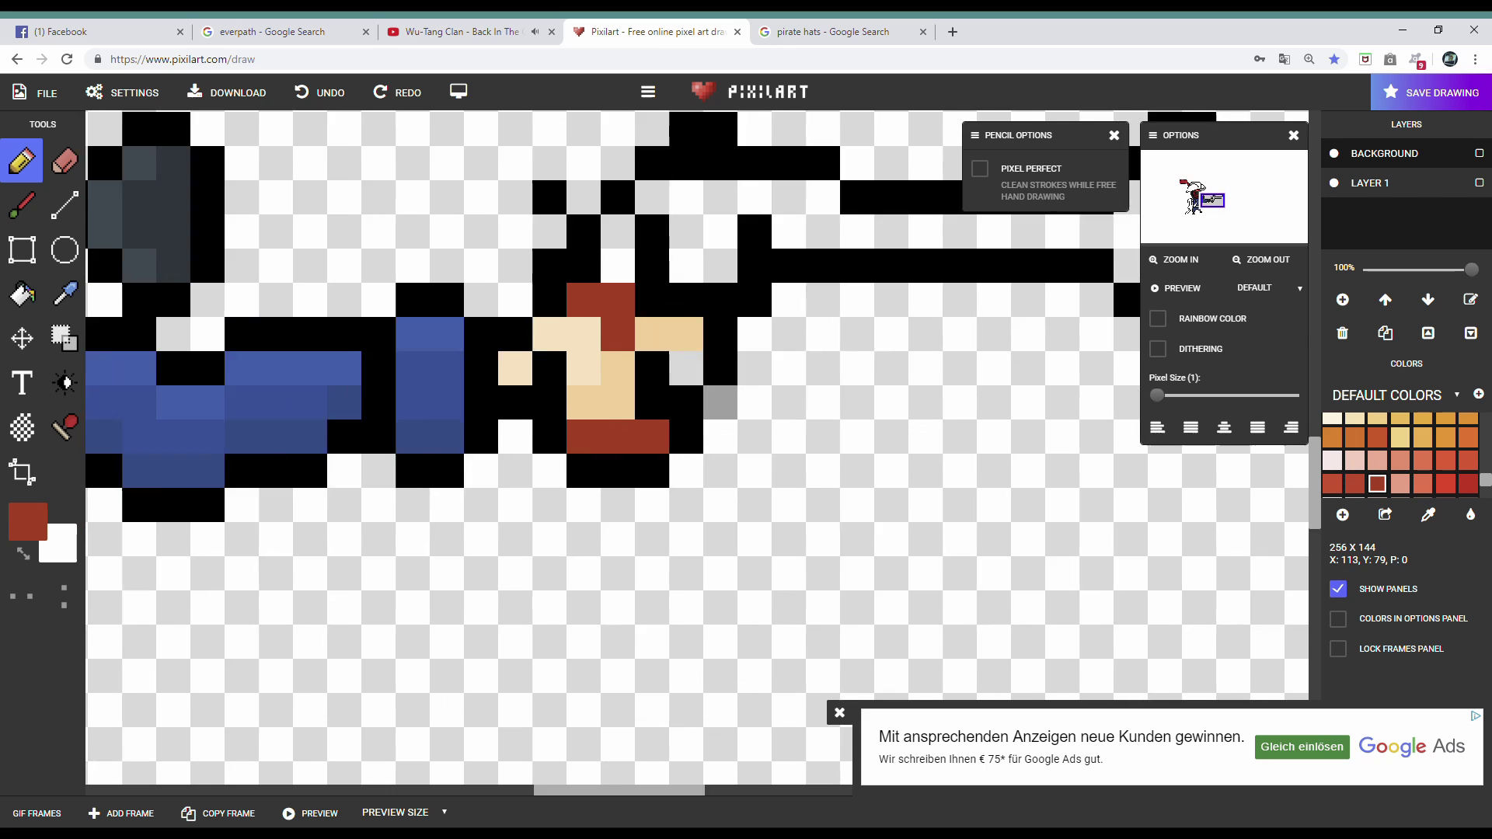
- Fill the pistol's barrel and frame with medium grey inside the black outline
{"action": "scroll", "coordinate": [686, 435], "scroll_direction": "up", "scroll_amount": 1}
{"action": "scroll", "coordinate": [1399, 455], "scroll_direction": "down", "scroll_amount": 3}
{"action": "left_click", "coordinate": [1354, 450]}
{"action": "scroll", "coordinate": [700, 450], "scroll_direction": "down", "scroll_amount": 1}
{"action": "left_click_drag", "start_coordinate": [793, 455], "coordinate": [1033, 455]}
{"action": "scroll", "coordinate": [778, 451], "scroll_direction": "up", "scroll_amount": 1}
{"action": "left_click_drag", "start_coordinate": [531, 396], "coordinate": [722, 397]}
{"action": "scroll", "coordinate": [778, 435], "scroll_direction": "up", "scroll_amount": 1}
- Shade the pistol's cylinder above the hand in a checkered mix of two dark greys
{"action": "left_click", "coordinate": [1377, 449]}
{"action": "left_click", "coordinate": [838, 436]}
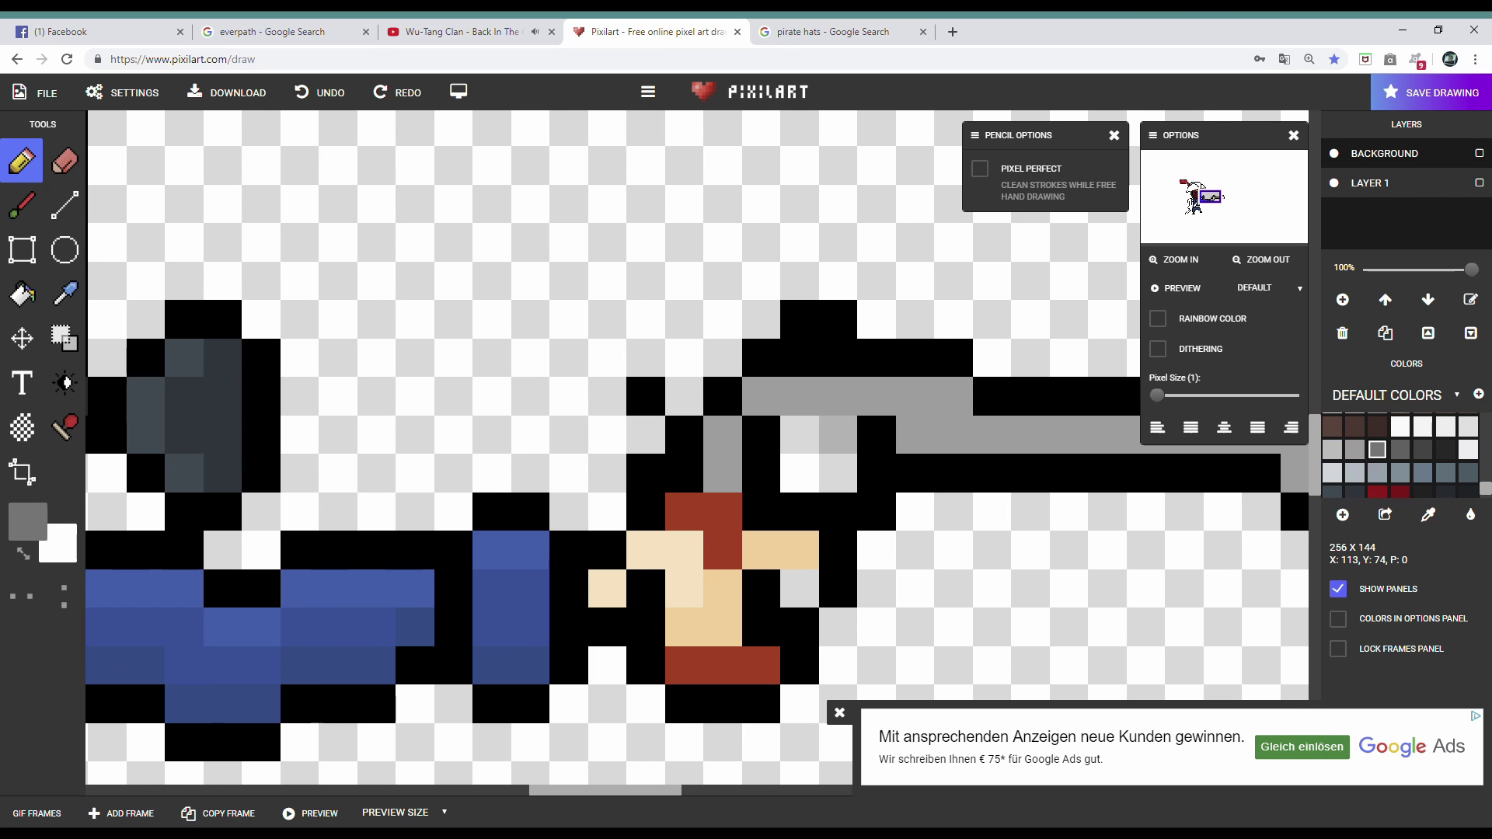
{"action": "left_click", "coordinate": [1400, 449]}
{"action": "left_click", "coordinate": [798, 435]}
{"action": "left_click", "coordinate": [838, 475]}
- Repaint the pistol's frame above the cylinder in light grey
{"action": "scroll", "coordinate": [816, 454], "scroll_direction": "down", "scroll_amount": 1}
{"action": "left_click", "coordinate": [1332, 449]}
{"action": "left_click_drag", "start_coordinate": [377, 357], "coordinate": [569, 358]}
{"action": "scroll", "coordinate": [700, 435], "scroll_direction": "up", "scroll_amount": 1}
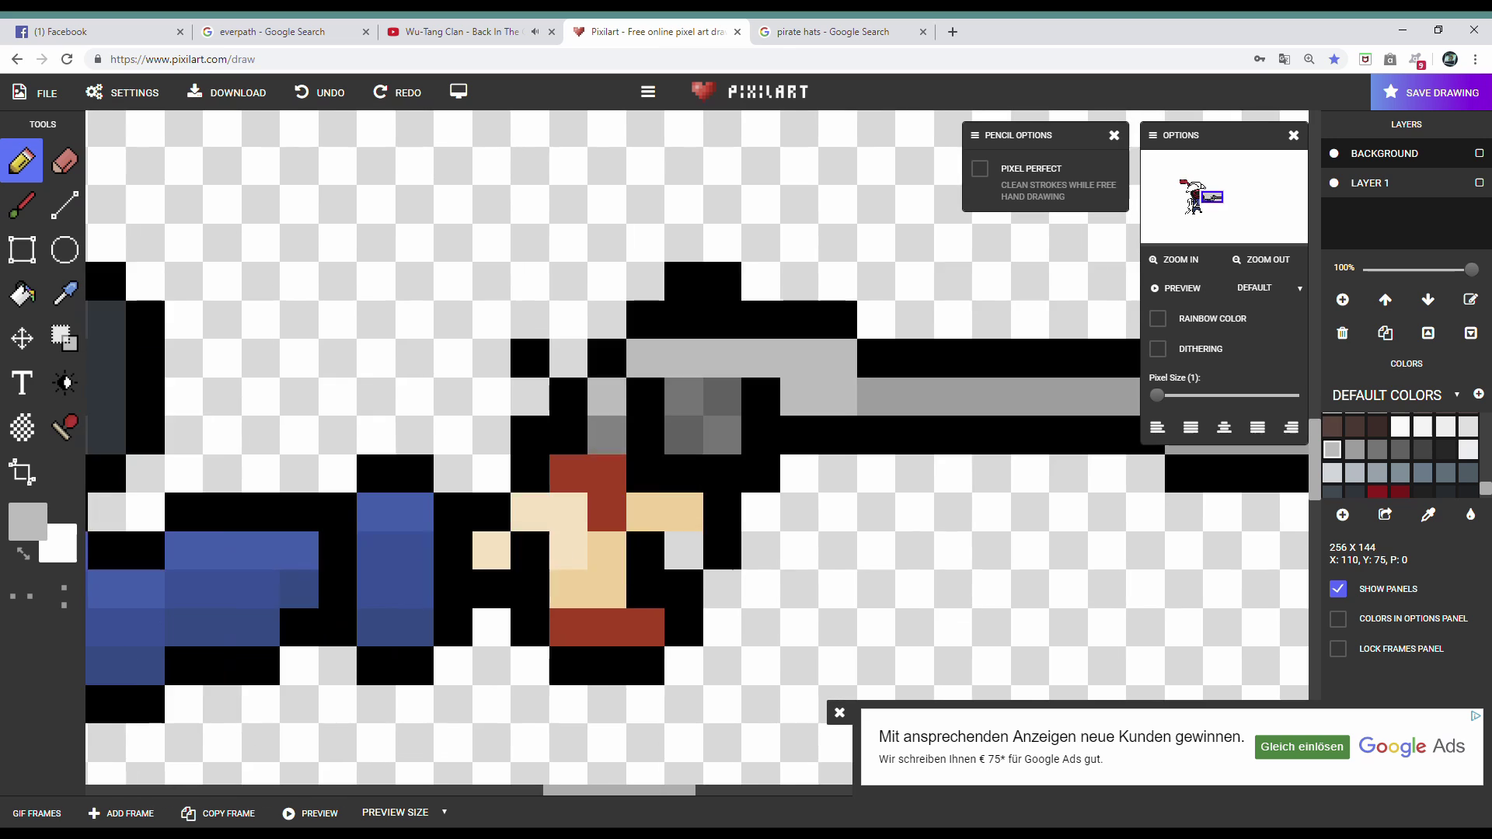
- Paint the pistol's muzzle block light grey, keeping medium grey pixels along its lower edge
{"action": "scroll", "coordinate": [699, 435], "scroll_direction": "down", "scroll_amount": 1}
{"action": "left_click_drag", "start_coordinate": [761, 435], "coordinate": [877, 436]}
{"action": "left_click_drag", "start_coordinate": [838, 474], "coordinate": [877, 474]}
{"action": "left_click", "coordinate": [761, 397]}
{"action": "left_click_drag", "start_coordinate": [761, 397], "coordinate": [877, 396]}
{"action": "scroll", "coordinate": [777, 435], "scroll_direction": "down", "scroll_amount": 2}
{"action": "scroll", "coordinate": [669, 443], "scroll_direction": "up", "scroll_amount": 2}
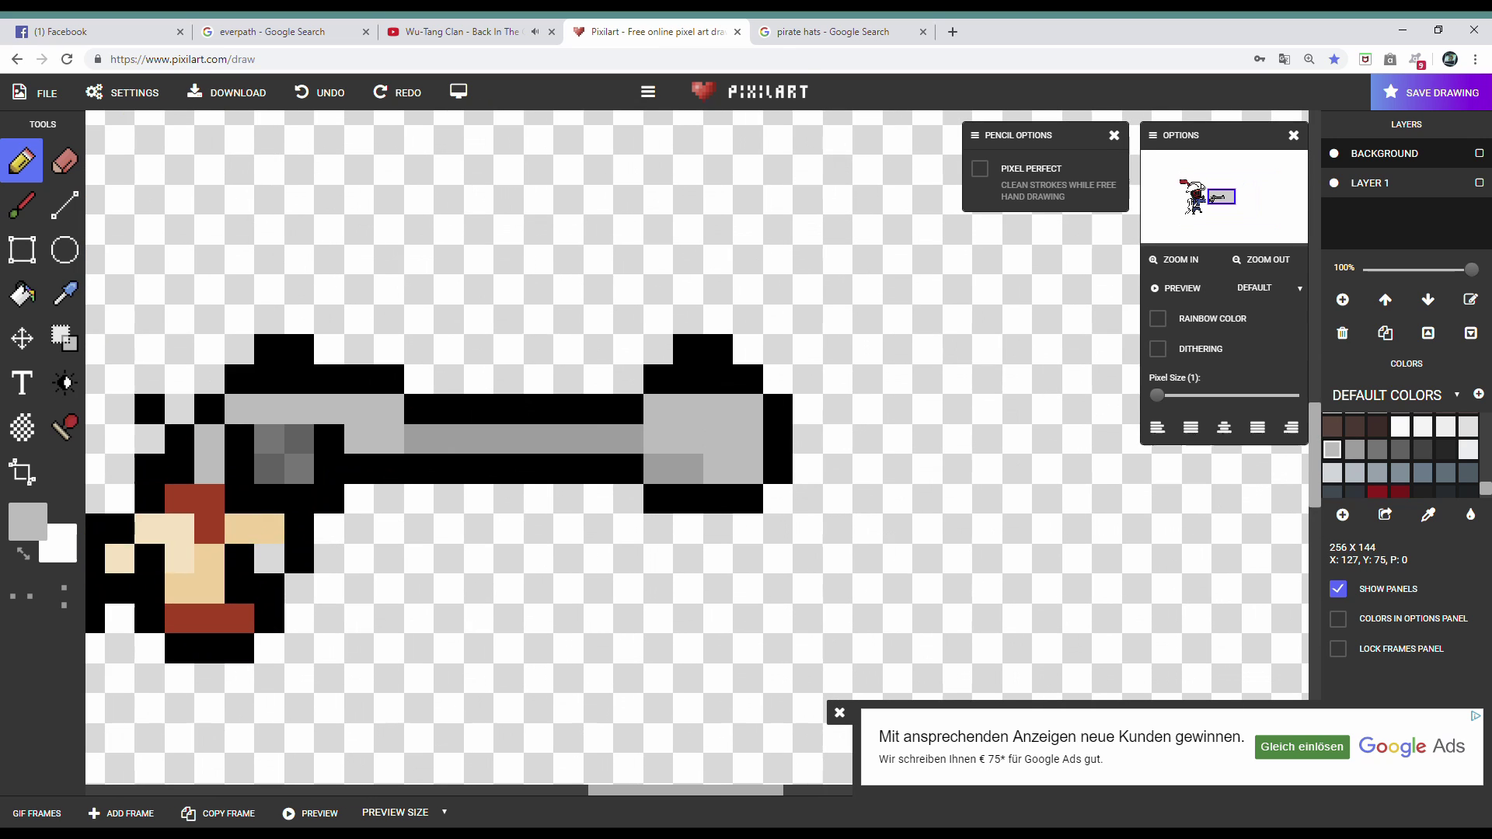
- Add a near-black pixel to the pistol's muzzle block
{"action": "scroll", "coordinate": [700, 436], "scroll_direction": "down", "scroll_amount": 1}
{"action": "key", "text": "e"}
{"action": "key", "text": "b"}
{"action": "scroll", "coordinate": [777, 435], "scroll_direction": "down", "scroll_amount": 1}
{"action": "left_click", "coordinate": [1446, 450]}
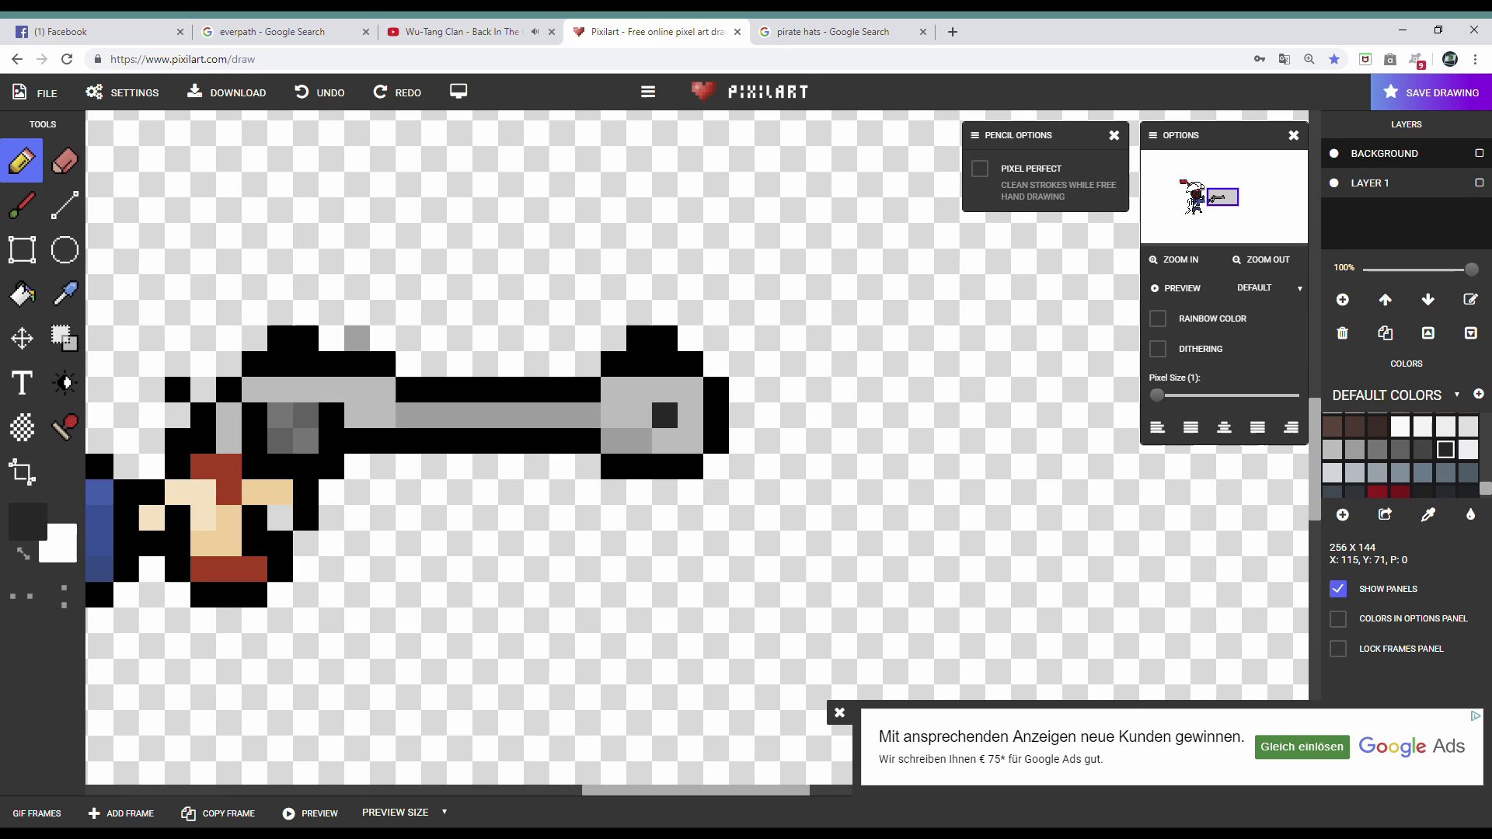
{"action": "scroll", "coordinate": [700, 435], "scroll_direction": "down", "scroll_amount": 1}
{"action": "key", "text": "e"}
{"action": "scroll", "coordinate": [715, 482], "scroll_direction": "down", "scroll_amount": 2}
{"action": "scroll", "coordinate": [654, 348], "scroll_direction": "up", "scroll_amount": 4}
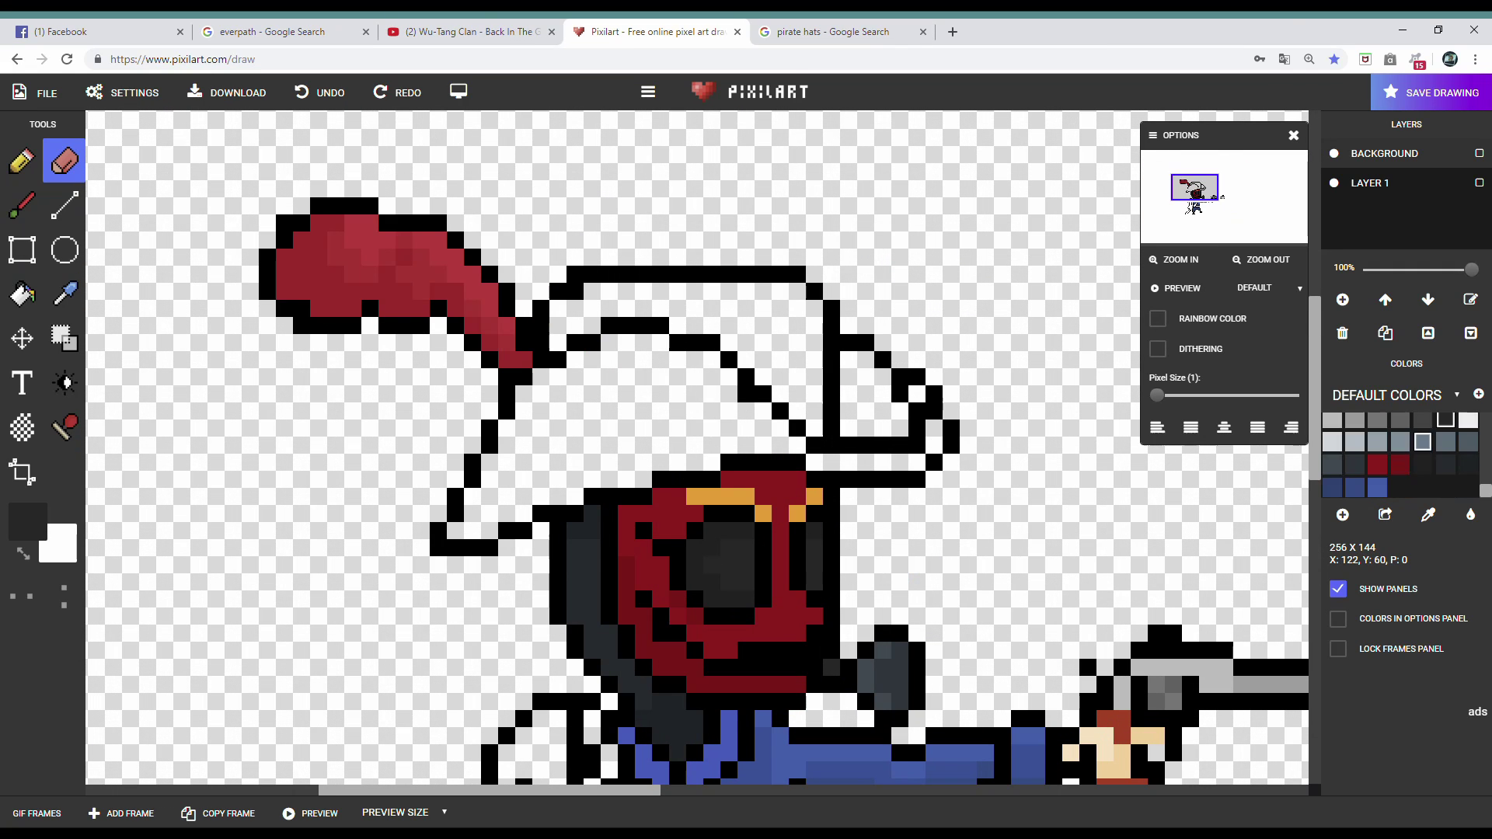
- Paint dark brown patches along the hat's lower brim, and fill its far flap and the crown's corner beside the feather
{"action": "scroll", "coordinate": [1399, 459], "scroll_direction": "up", "scroll_amount": 2}
{"action": "left_click", "coordinate": [1377, 472]}
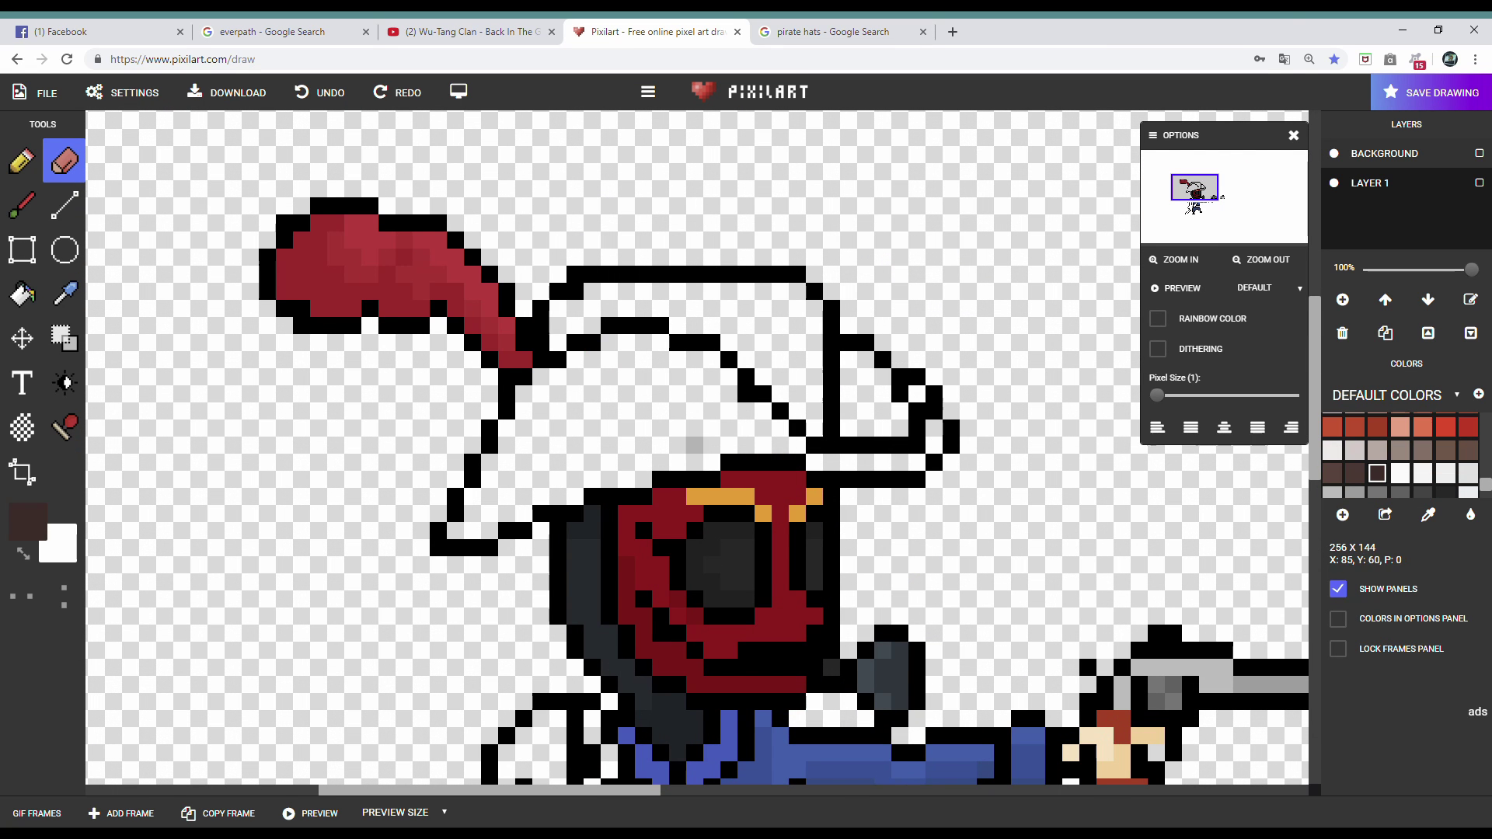
{"action": "key", "text": "b"}
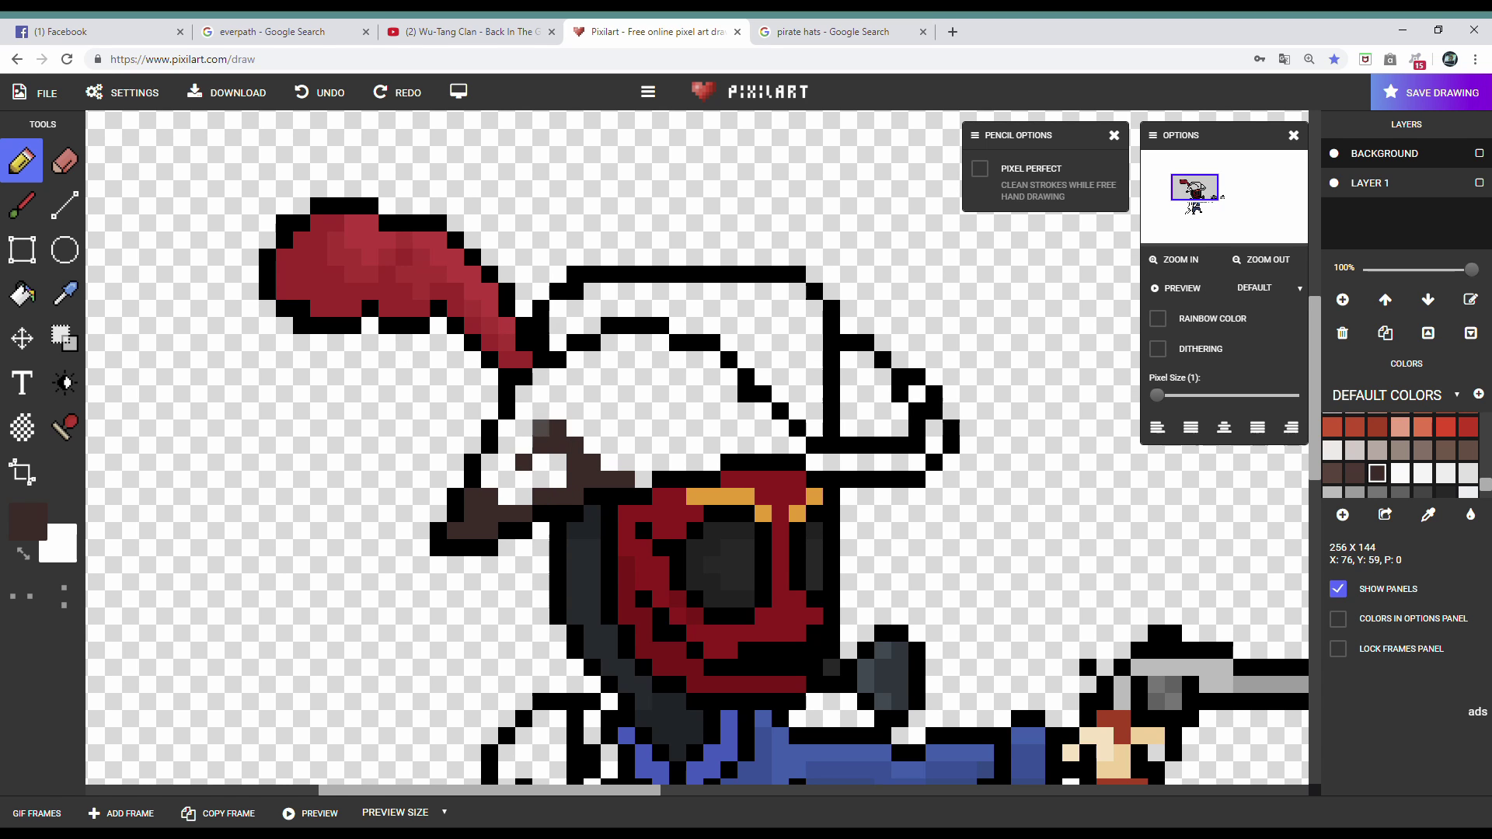
{"action": "left_click_drag", "start_coordinate": [542, 427], "coordinate": [533, 474]}
{"action": "left_click", "coordinate": [318, 91]}
{"action": "left_click_drag", "start_coordinate": [627, 462], "coordinate": [679, 462]}
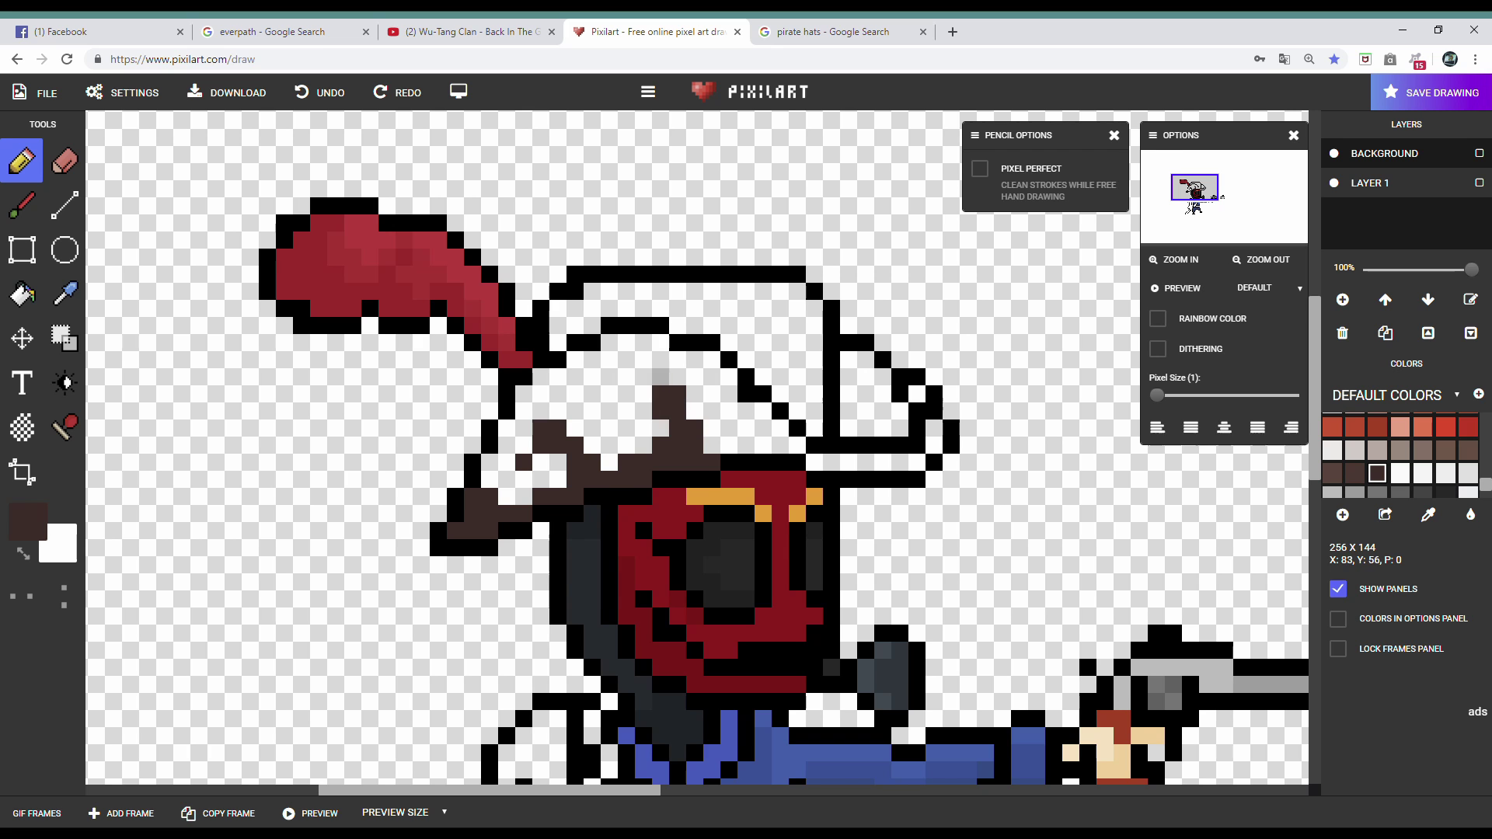
{"action": "scroll", "coordinate": [696, 453], "scroll_direction": "down", "scroll_amount": 1}
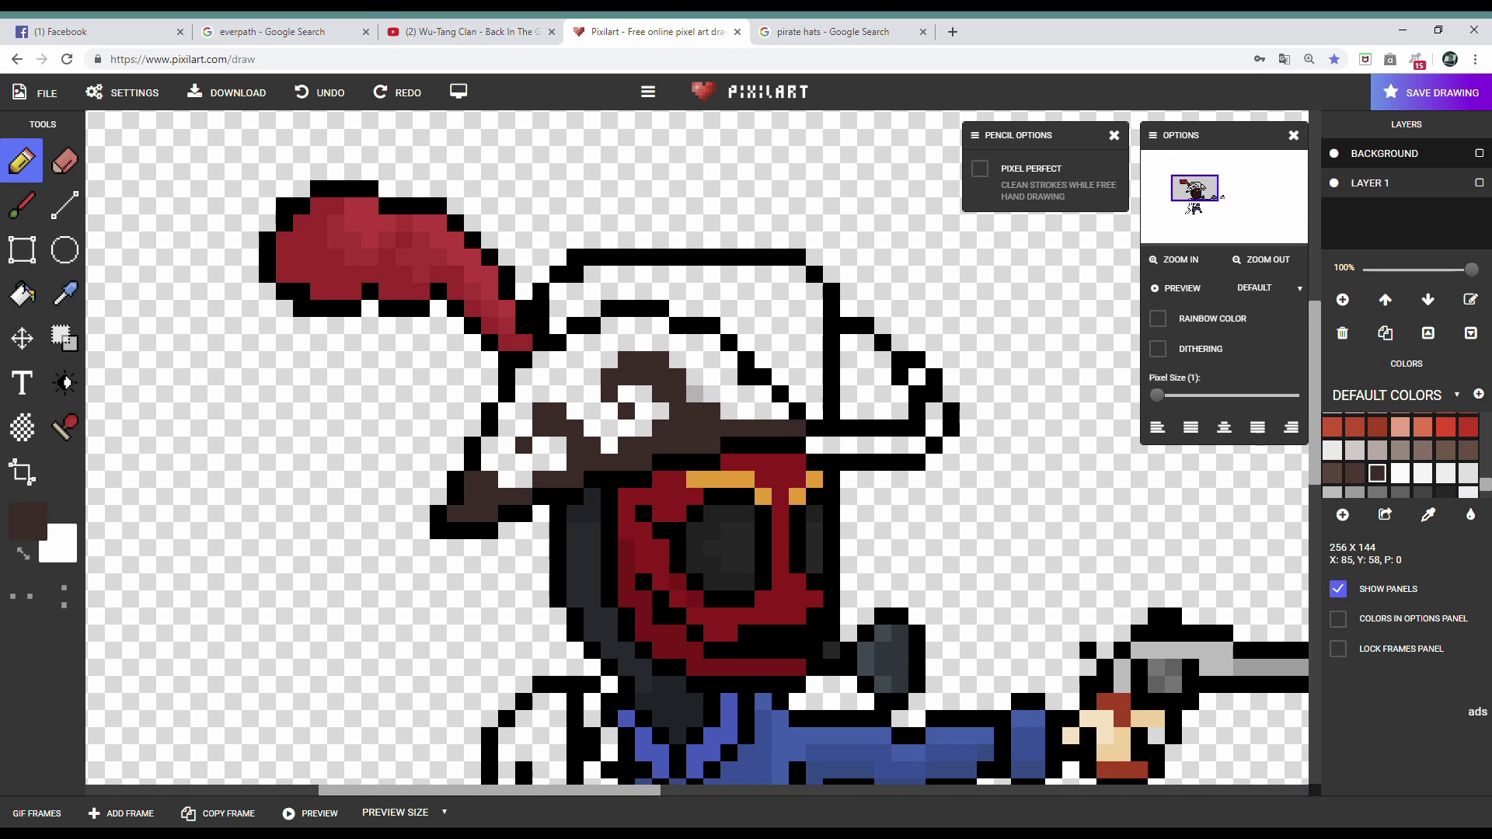
{"action": "scroll", "coordinate": [694, 393], "scroll_direction": "up", "scroll_amount": 4}
{"action": "scroll", "coordinate": [342, 457], "scroll_direction": "down", "scroll_amount": 2}
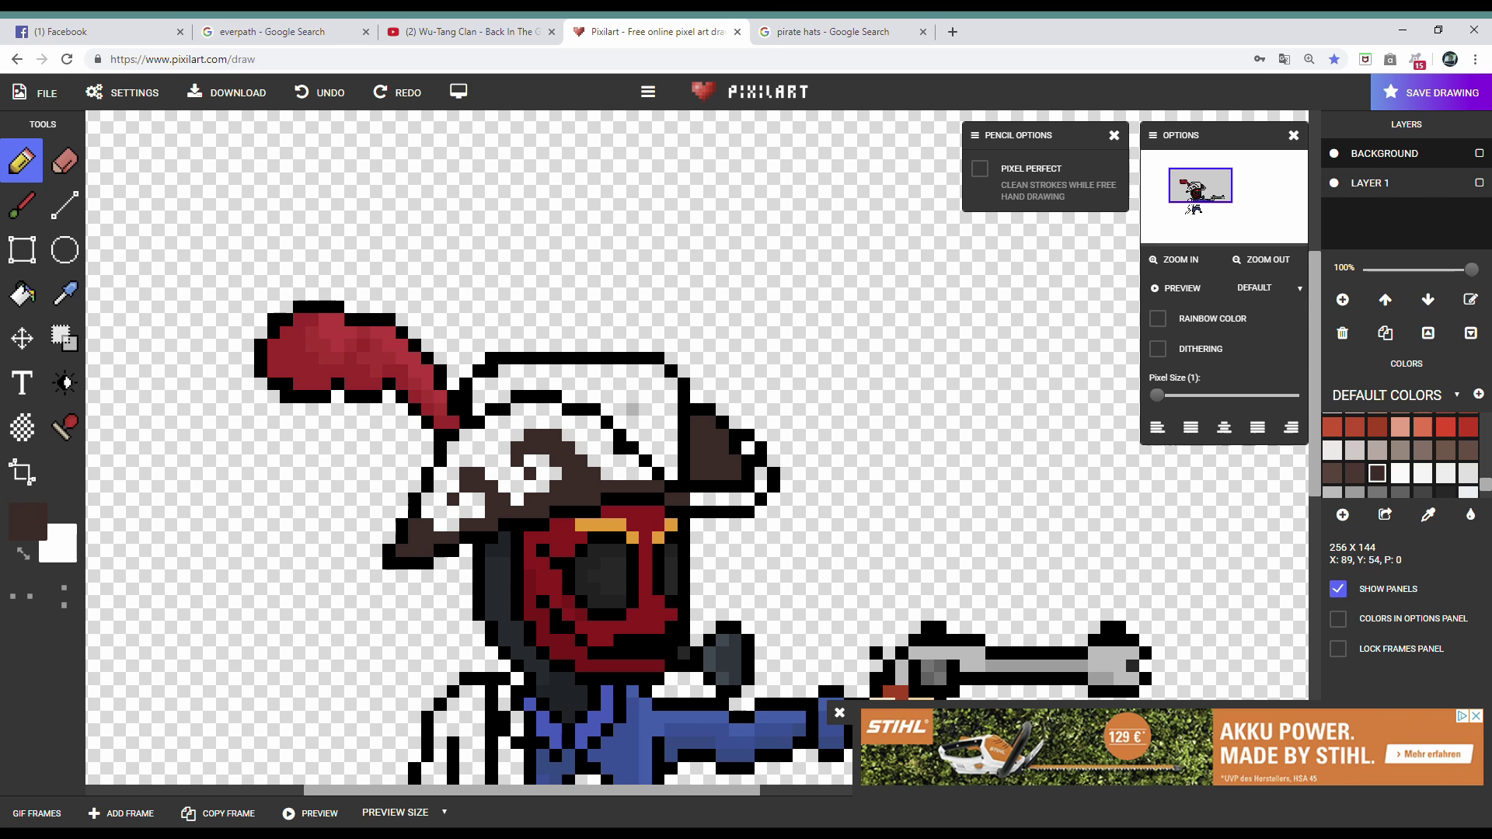
{"action": "scroll", "coordinate": [476, 699], "scroll_direction": "down", "scroll_amount": 3}
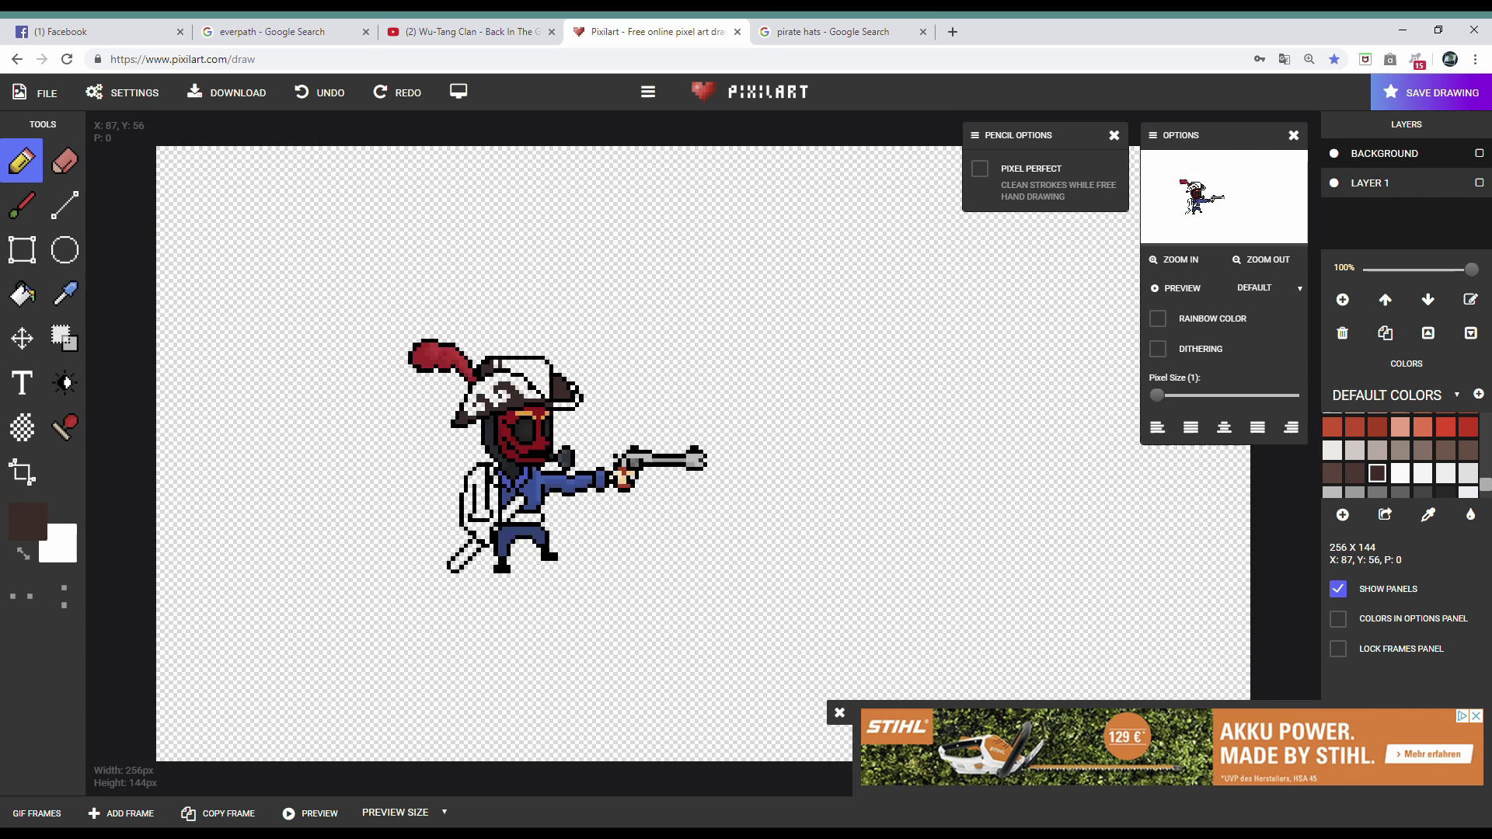
{"action": "scroll", "coordinate": [477, 700], "scroll_direction": "up", "scroll_amount": 5}
- Add slightly lighter brown shading around the dark patches on the hat's brim, flap edge and crown
{"action": "left_click", "coordinate": [1355, 473]}
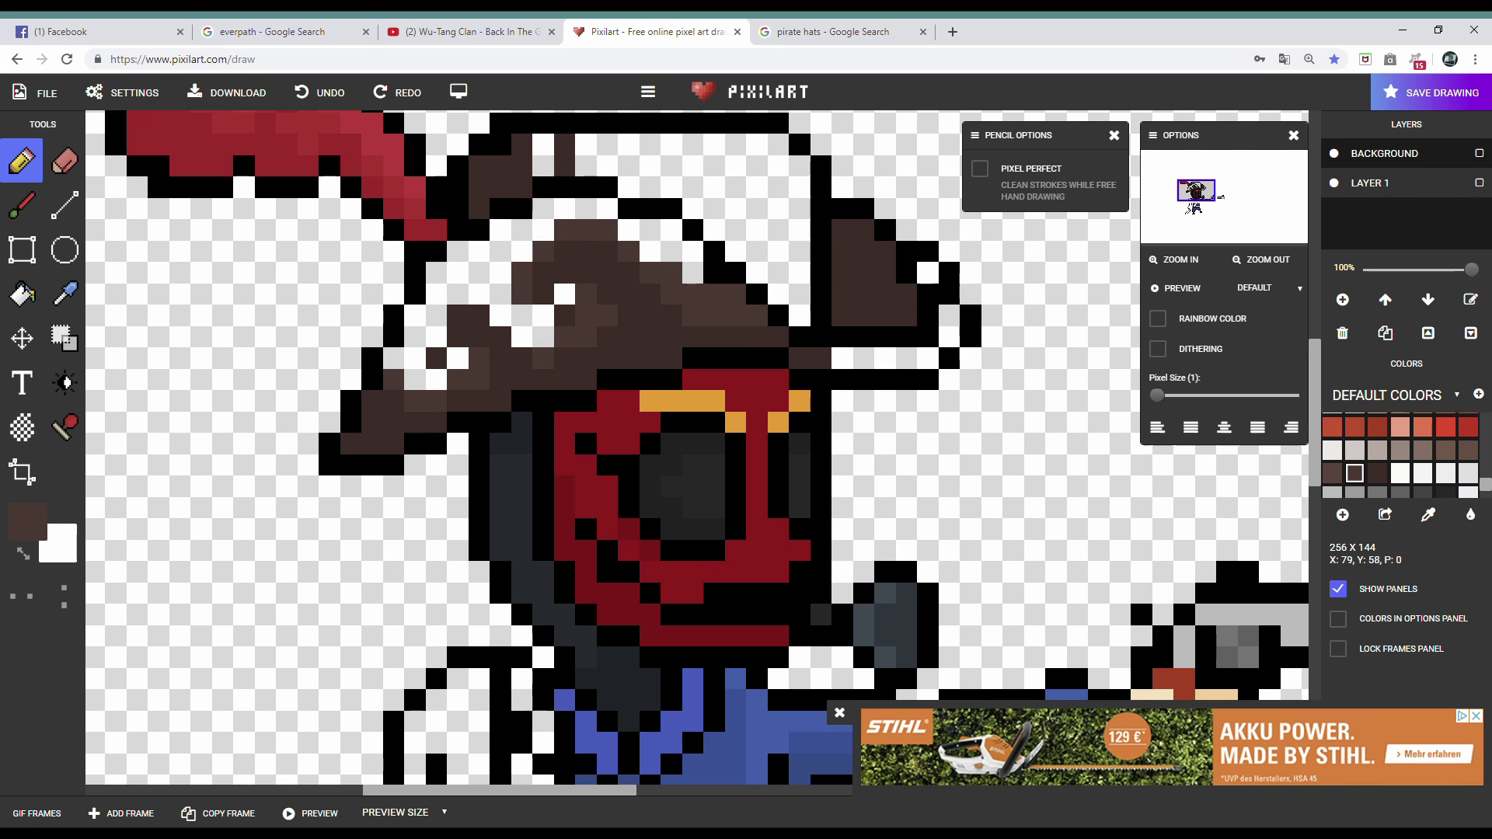
{"action": "scroll", "coordinate": [476, 700], "scroll_direction": "up", "scroll_amount": 1}
{"action": "scroll", "coordinate": [477, 700], "scroll_direction": "down", "scroll_amount": 1}
{"action": "scroll", "coordinate": [477, 700], "scroll_direction": "up", "scroll_amount": 1}
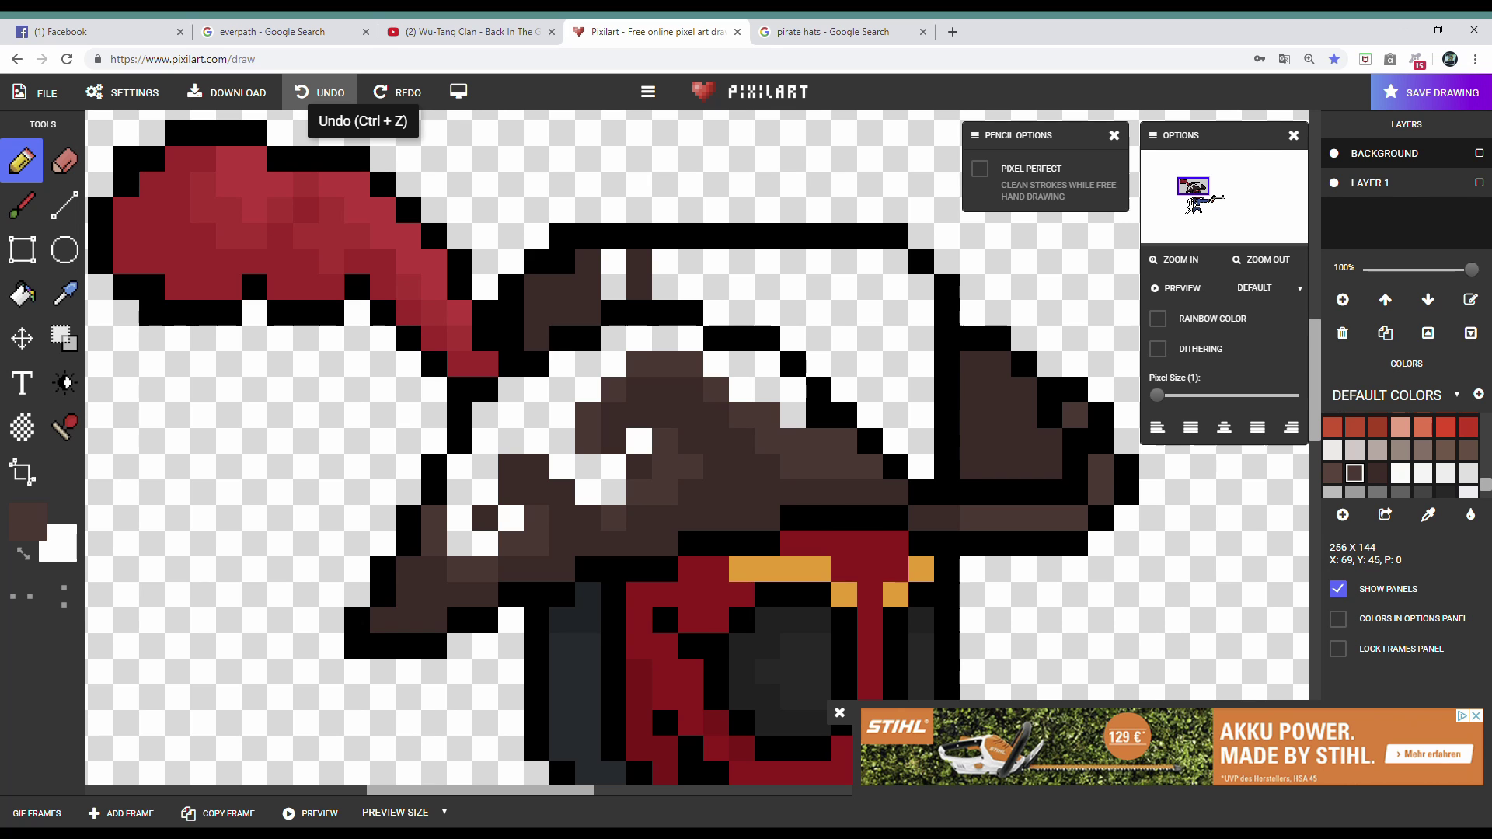
{"action": "scroll", "coordinate": [664, 287], "scroll_direction": "up", "scroll_amount": 1}
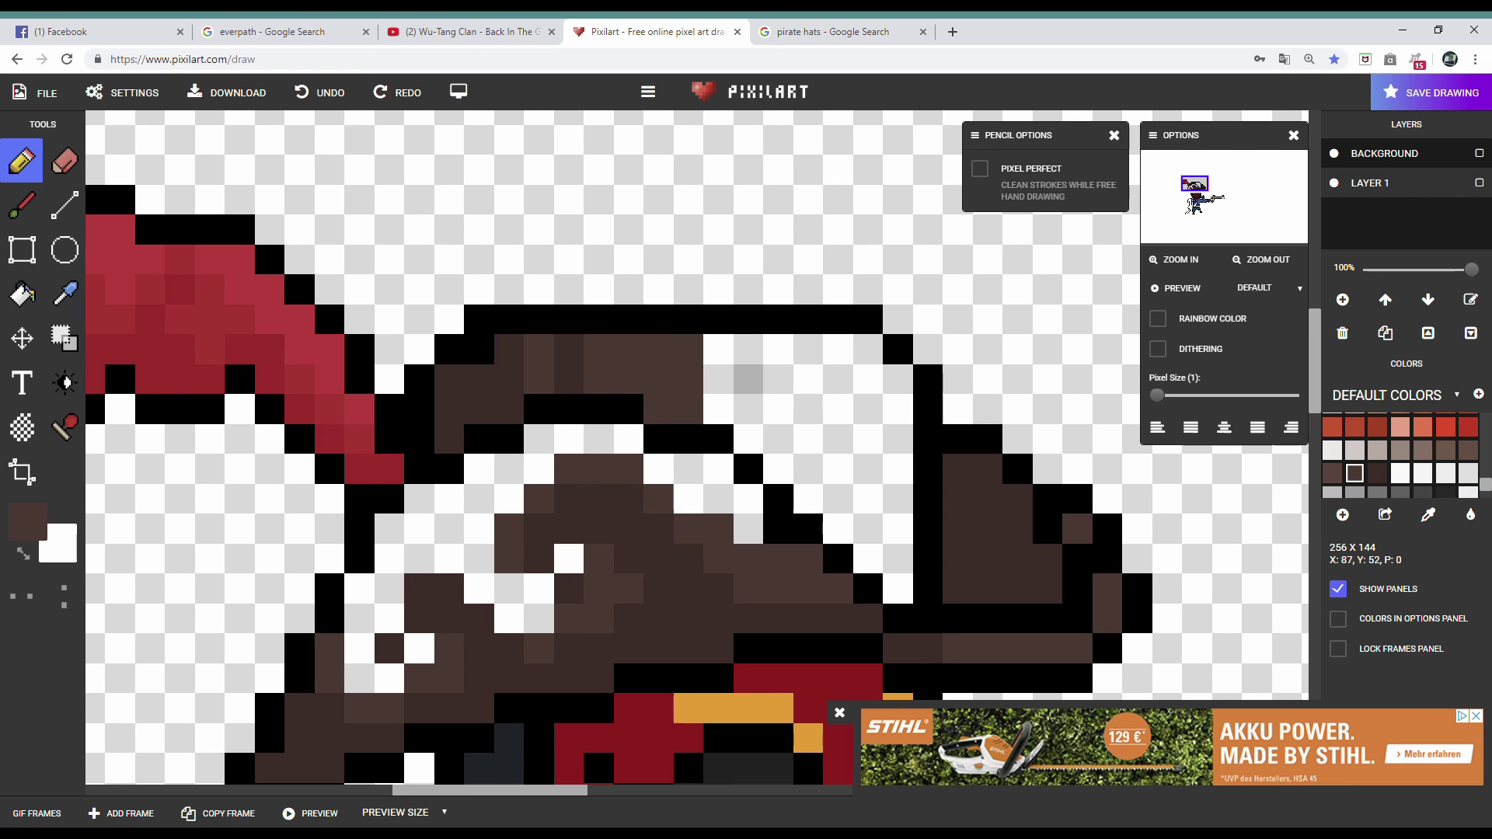
{"action": "scroll", "coordinate": [742, 466], "scroll_direction": "down", "scroll_amount": 1}
{"action": "scroll", "coordinate": [741, 464], "scroll_direction": "down", "scroll_amount": 1}
{"action": "scroll", "coordinate": [741, 465], "scroll_direction": "up", "scroll_amount": 2}
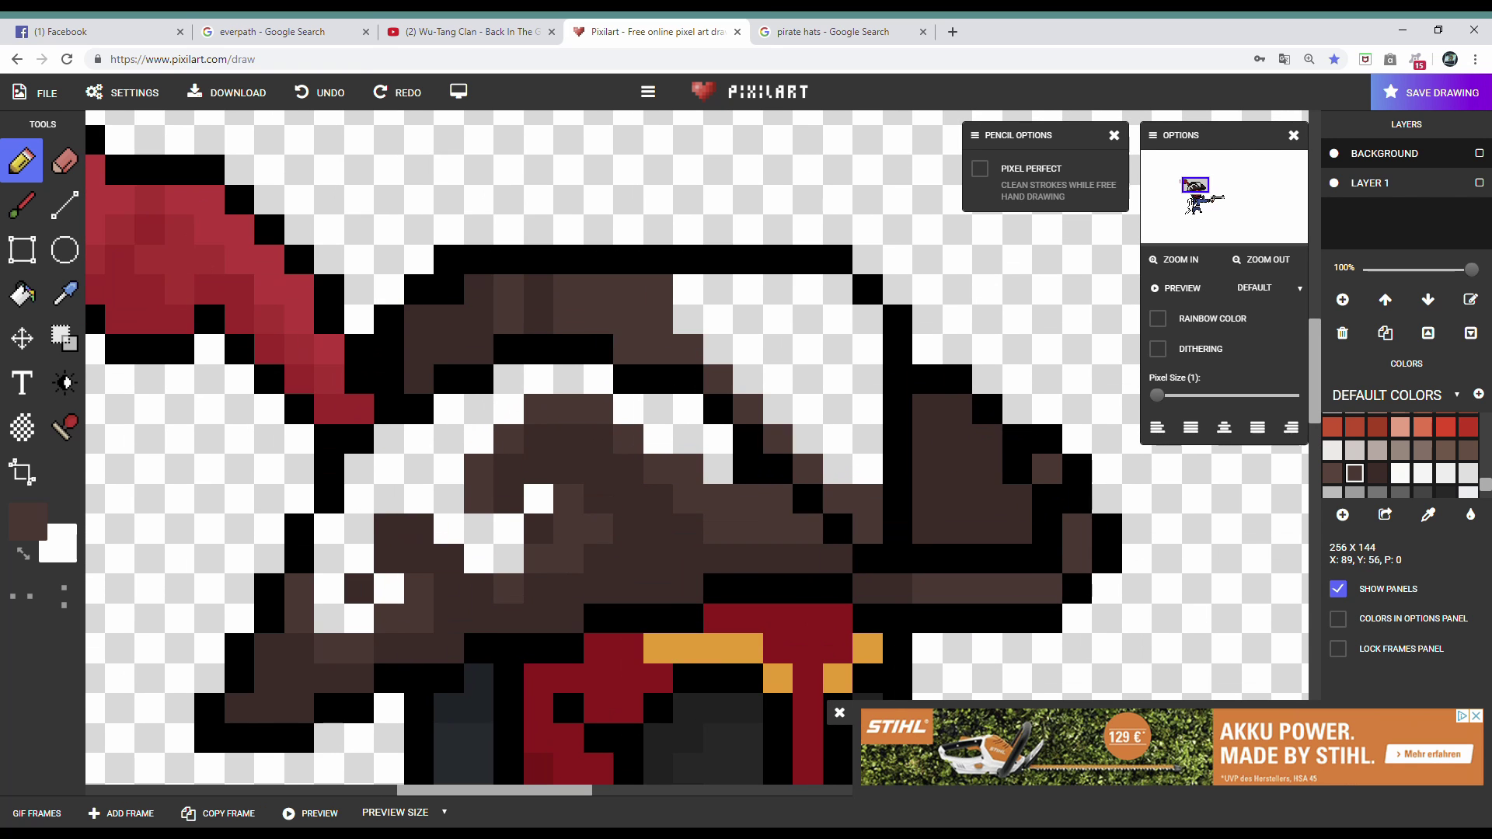
- Fill the rest of the hat's crown and brim with medium and light brown shading
{"action": "scroll", "coordinate": [741, 465], "scroll_direction": "down", "scroll_amount": 1}
{"action": "mouse_move", "coordinate": [382, 299]}
{"action": "left_mouse_down"}
{"action": "mouse_move", "coordinate": [522, 209]}
{"action": "mouse_move", "coordinate": [631, 264]}
{"action": "mouse_move", "coordinate": [472, 325]}
{"action": "left_mouse_up"}
{"action": "scroll", "coordinate": [906, 571], "scroll_direction": "down", "scroll_amount": 1}
{"action": "scroll", "coordinate": [906, 571], "scroll_direction": "up", "scroll_amount": 1}
{"action": "scroll", "coordinate": [819, 519], "scroll_direction": "down", "scroll_amount": 1}
{"action": "mouse_move", "coordinate": [543, 252]}
{"action": "left_mouse_down"}
{"action": "mouse_move", "coordinate": [588, 276]}
{"action": "mouse_move", "coordinate": [676, 390]}
{"action": "left_mouse_up"}
{"action": "scroll", "coordinate": [639, 338], "scroll_direction": "up", "scroll_amount": 1}
{"action": "scroll", "coordinate": [677, 391], "scroll_direction": "down", "scroll_amount": 1}
{"action": "scroll", "coordinate": [676, 390], "scroll_direction": "down", "scroll_amount": 1}
{"action": "scroll", "coordinate": [673, 381], "scroll_direction": "up", "scroll_amount": 2}
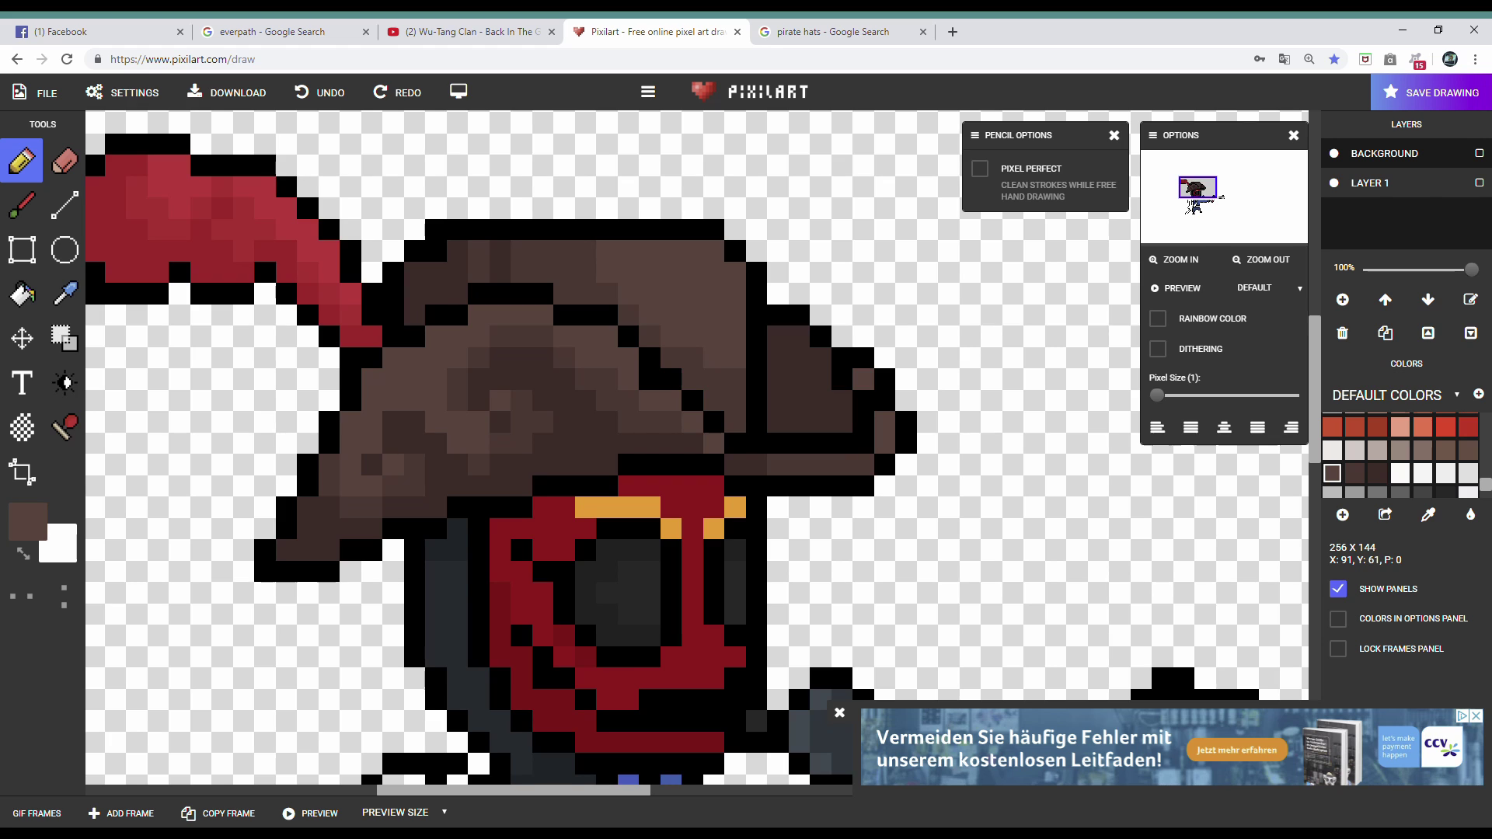
- Paint the belt in medium and dark brown, leaving the buckle area empty
{"action": "scroll", "coordinate": [742, 478], "scroll_direction": "down", "scroll_amount": 4}
{"action": "scroll", "coordinate": [601, 437], "scroll_direction": "up", "scroll_amount": 4}
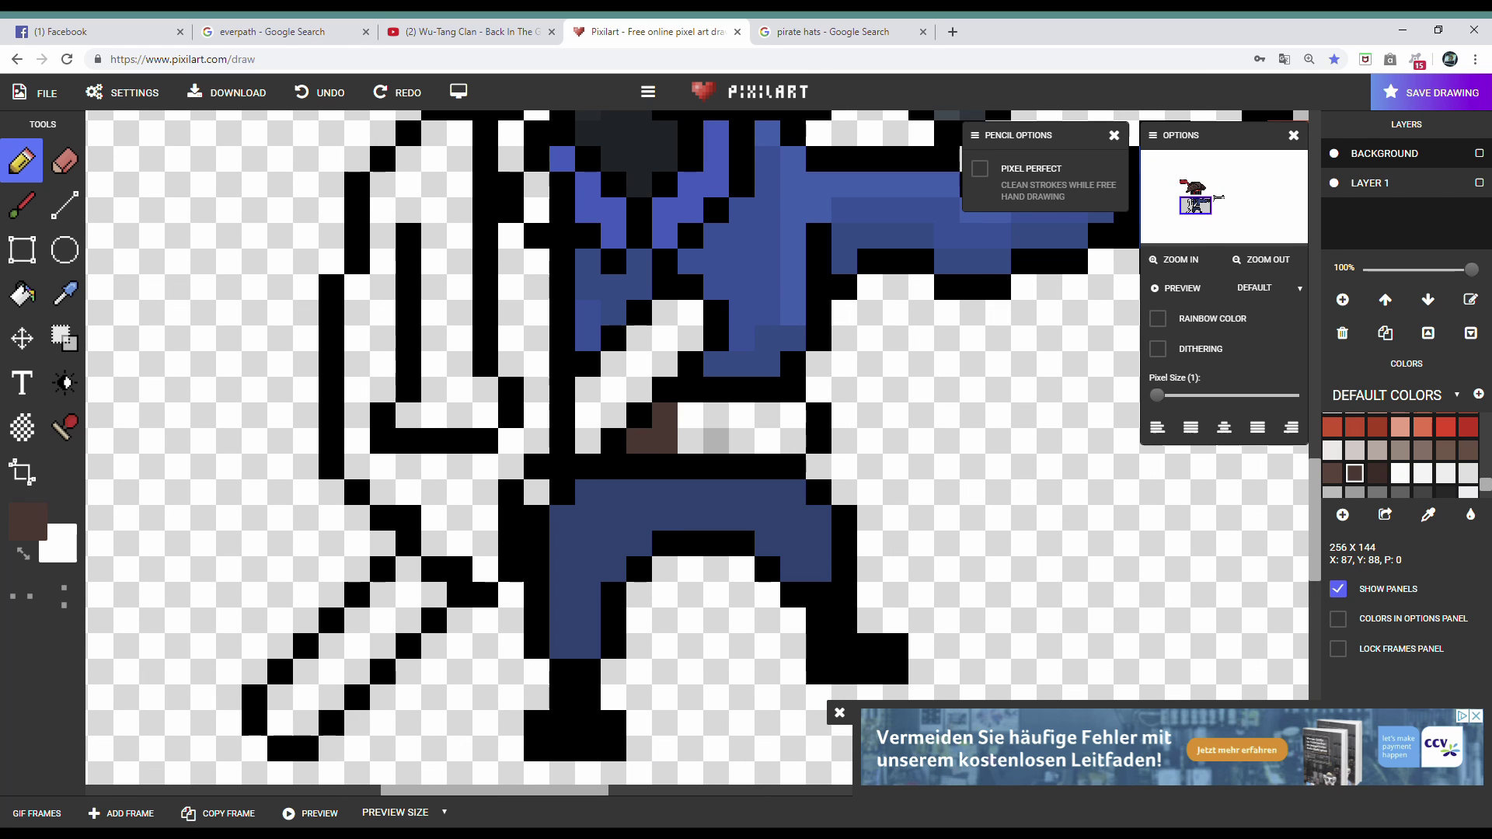
{"action": "scroll", "coordinate": [699, 450], "scroll_direction": "down", "scroll_amount": 1}
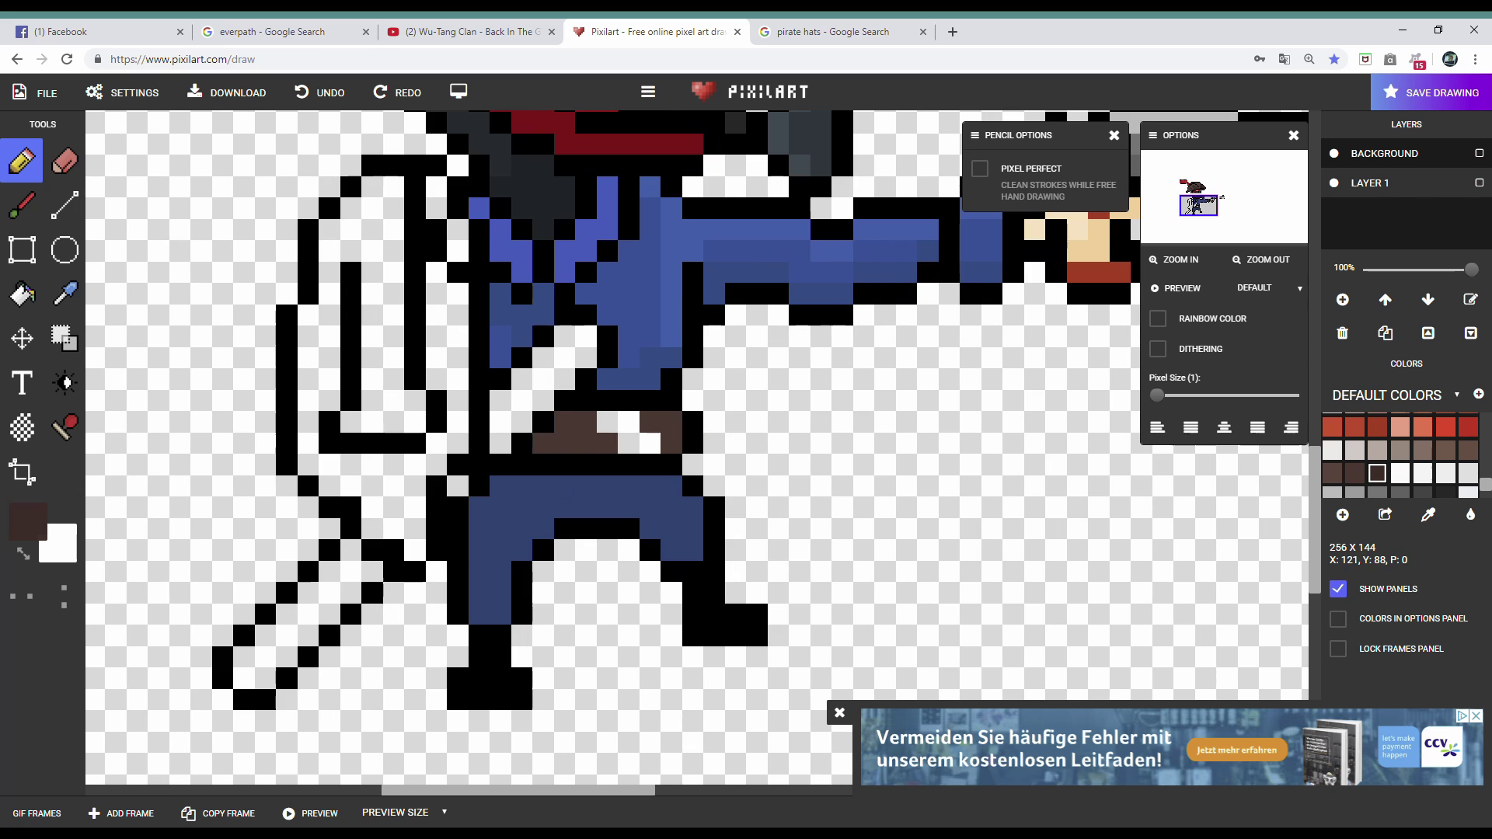
{"action": "scroll", "coordinate": [700, 451], "scroll_direction": "down", "scroll_amount": 2}
{"action": "scroll", "coordinate": [700, 451], "scroll_direction": "up", "scroll_amount": 2}
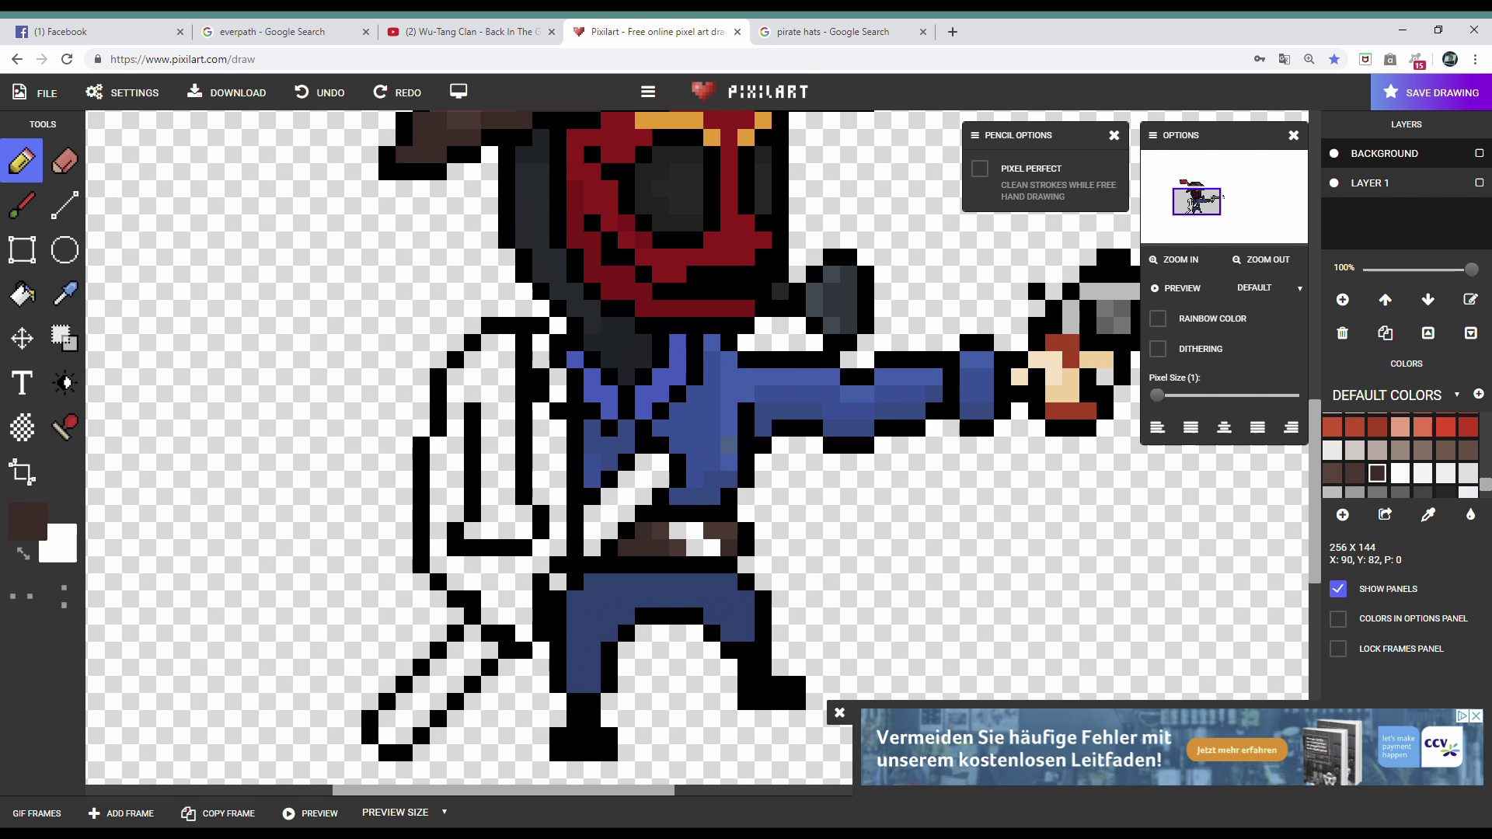
{"action": "scroll", "coordinate": [700, 451], "scroll_direction": "down", "scroll_amount": 3}
{"action": "scroll", "coordinate": [700, 451], "scroll_direction": "up", "scroll_amount": 4}
{"action": "scroll", "coordinate": [1399, 458], "scroll_direction": "down", "scroll_amount": 2}
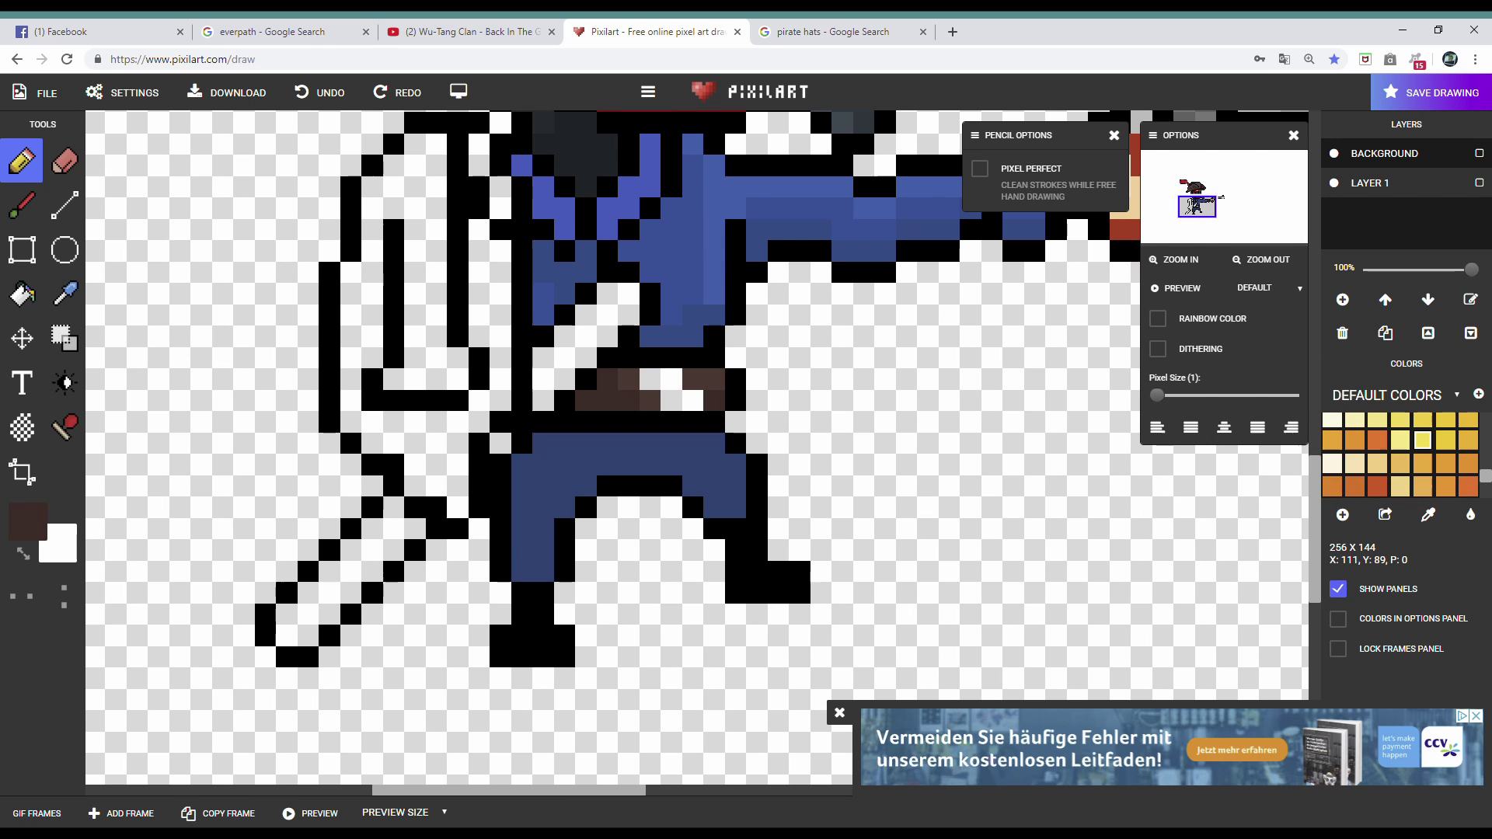
- Paint the belt buckle orange and shade the lower ends of both trouser legs in darker blue
{"action": "left_click", "coordinate": [1468, 434]}
{"action": "scroll", "coordinate": [700, 450], "scroll_direction": "down", "scroll_amount": 2}
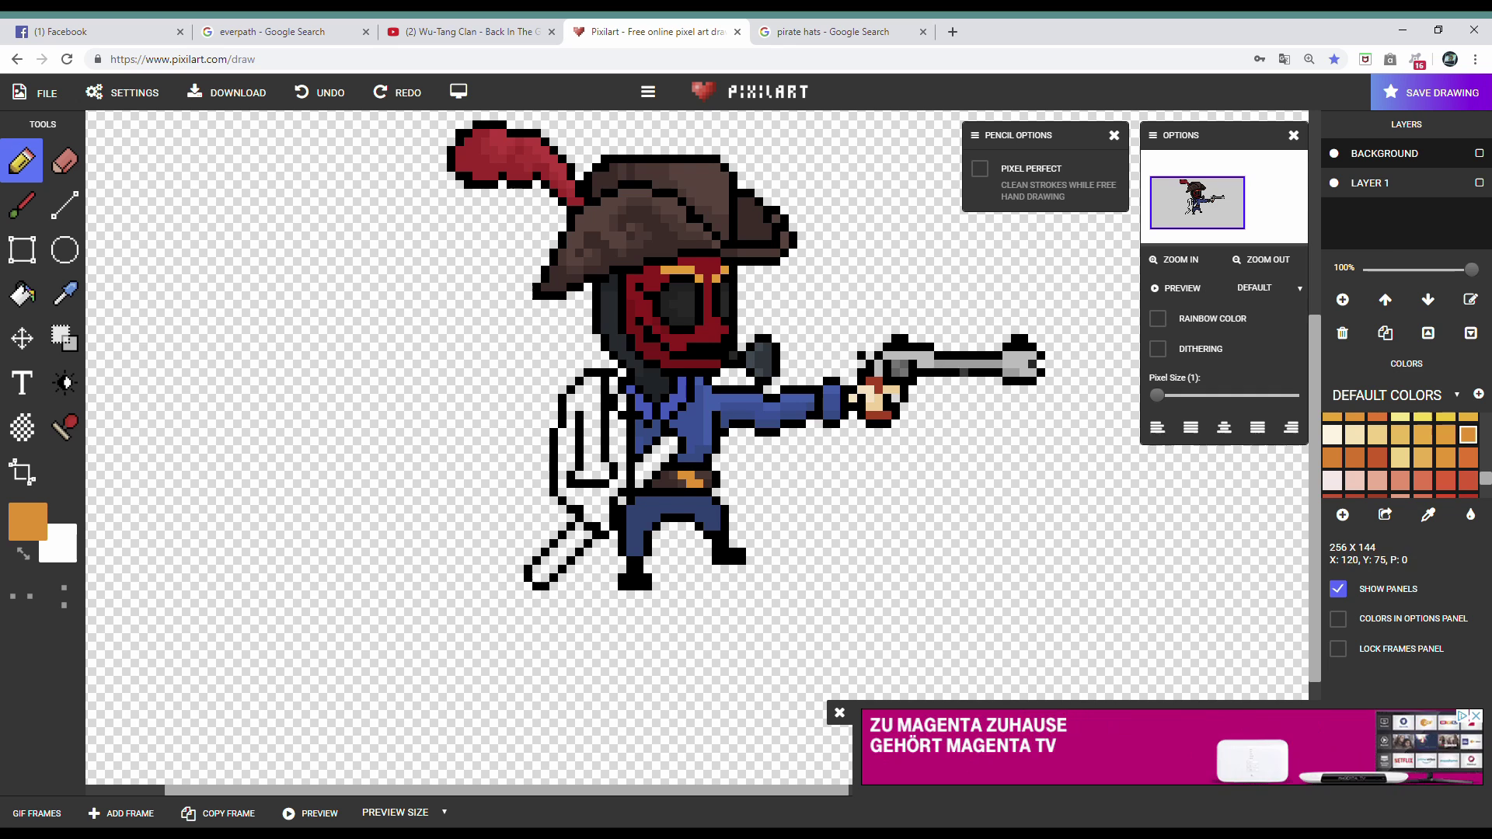
{"action": "scroll", "coordinate": [699, 451], "scroll_direction": "up", "scroll_amount": 2}
{"action": "left_click_drag", "start_coordinate": [731, 447], "coordinate": [750, 463]}
{"action": "left_click", "coordinate": [723, 513], "text": "alt"}
{"action": "scroll", "coordinate": [723, 466], "scroll_direction": "up", "scroll_amount": 2}
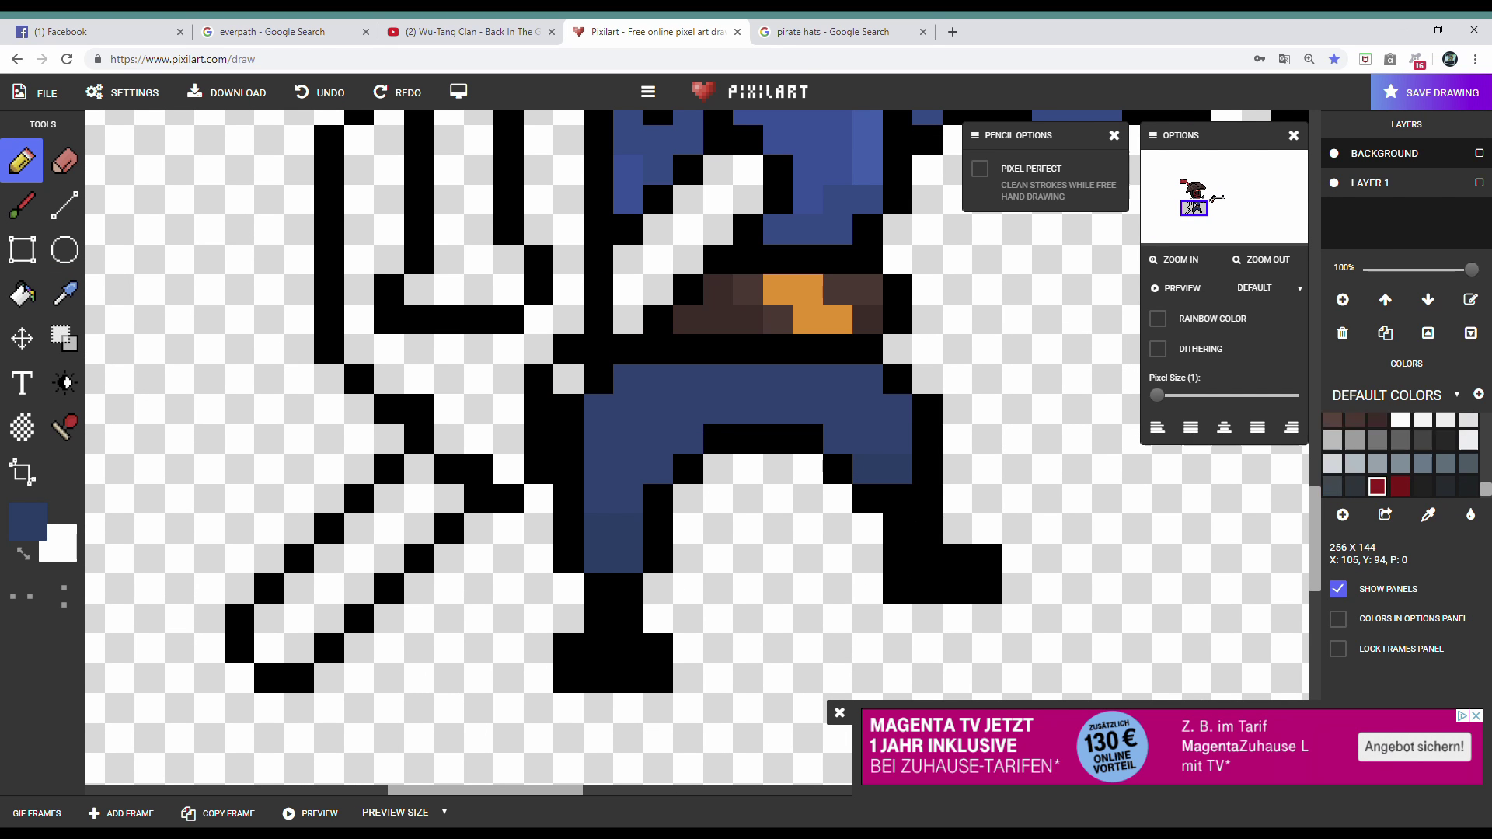
- Erase the black ankles and shoes, and draw light grey ankles below both trouser legs
{"action": "left_click", "coordinate": [927, 529], "text": "alt"}
{"action": "key", "text": "e"}
{"action": "left_click", "coordinate": [898, 528]}
{"action": "mouse_move", "coordinate": [614, 591]}
{"action": "left_mouse_down"}
{"action": "mouse_move", "coordinate": [599, 676]}
{"action": "mouse_move", "coordinate": [971, 575]}
{"action": "left_mouse_up"}
{"action": "key", "text": "b"}
{"action": "left_click_drag", "start_coordinate": [629, 589], "coordinate": [599, 618]}
{"action": "scroll", "coordinate": [661, 607], "scroll_direction": "down", "scroll_amount": 2}
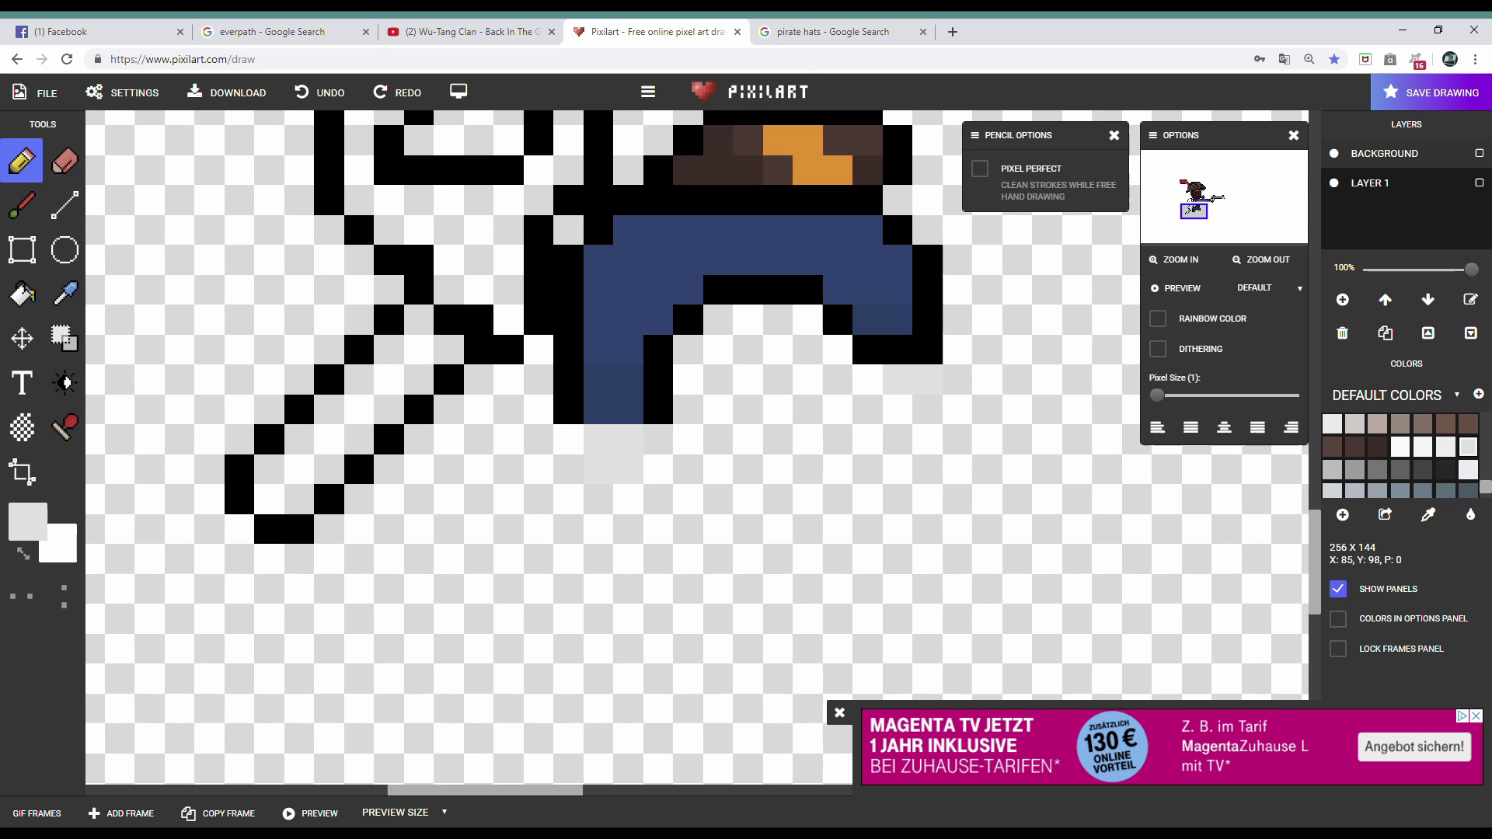
- Darken the ankles to medium grey and draw near-black shoes beneath both legs
{"action": "left_click_drag", "start_coordinate": [599, 498], "coordinate": [658, 529]}
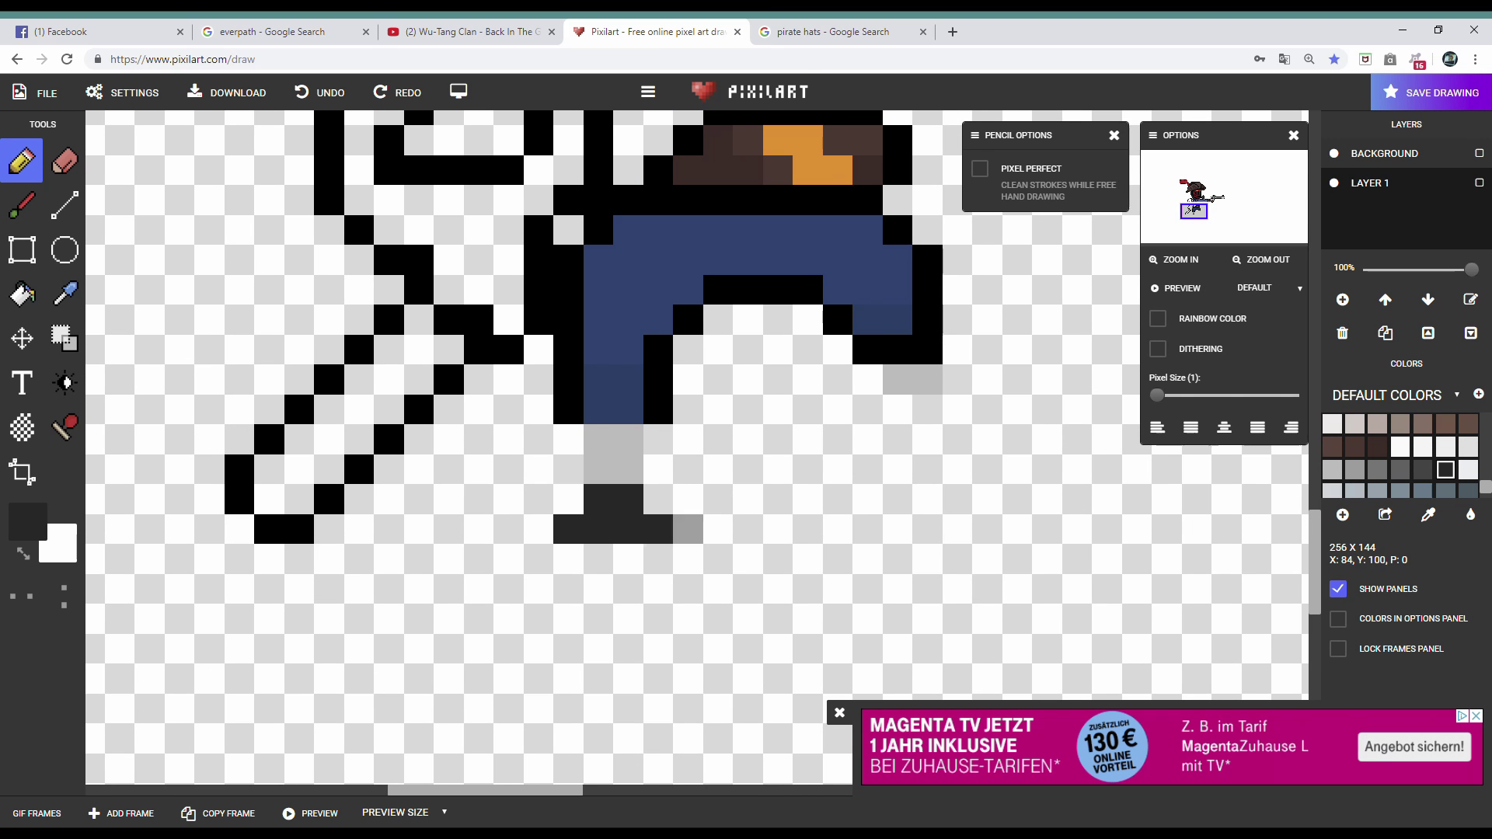
{"action": "scroll", "coordinate": [622, 513], "scroll_direction": "up", "scroll_amount": 2}
{"action": "scroll", "coordinate": [661, 466], "scroll_direction": "down", "scroll_amount": 2}
{"action": "mouse_move", "coordinate": [684, 435]}
{"action": "left_mouse_down"}
{"action": "mouse_move", "coordinate": [769, 435]}
{"action": "mouse_move", "coordinate": [793, 467]}
{"action": "left_mouse_up"}
{"action": "scroll", "coordinate": [777, 467], "scroll_direction": "down", "scroll_amount": 1}
{"action": "scroll", "coordinate": [581, 423], "scroll_direction": "up", "scroll_amount": 2}
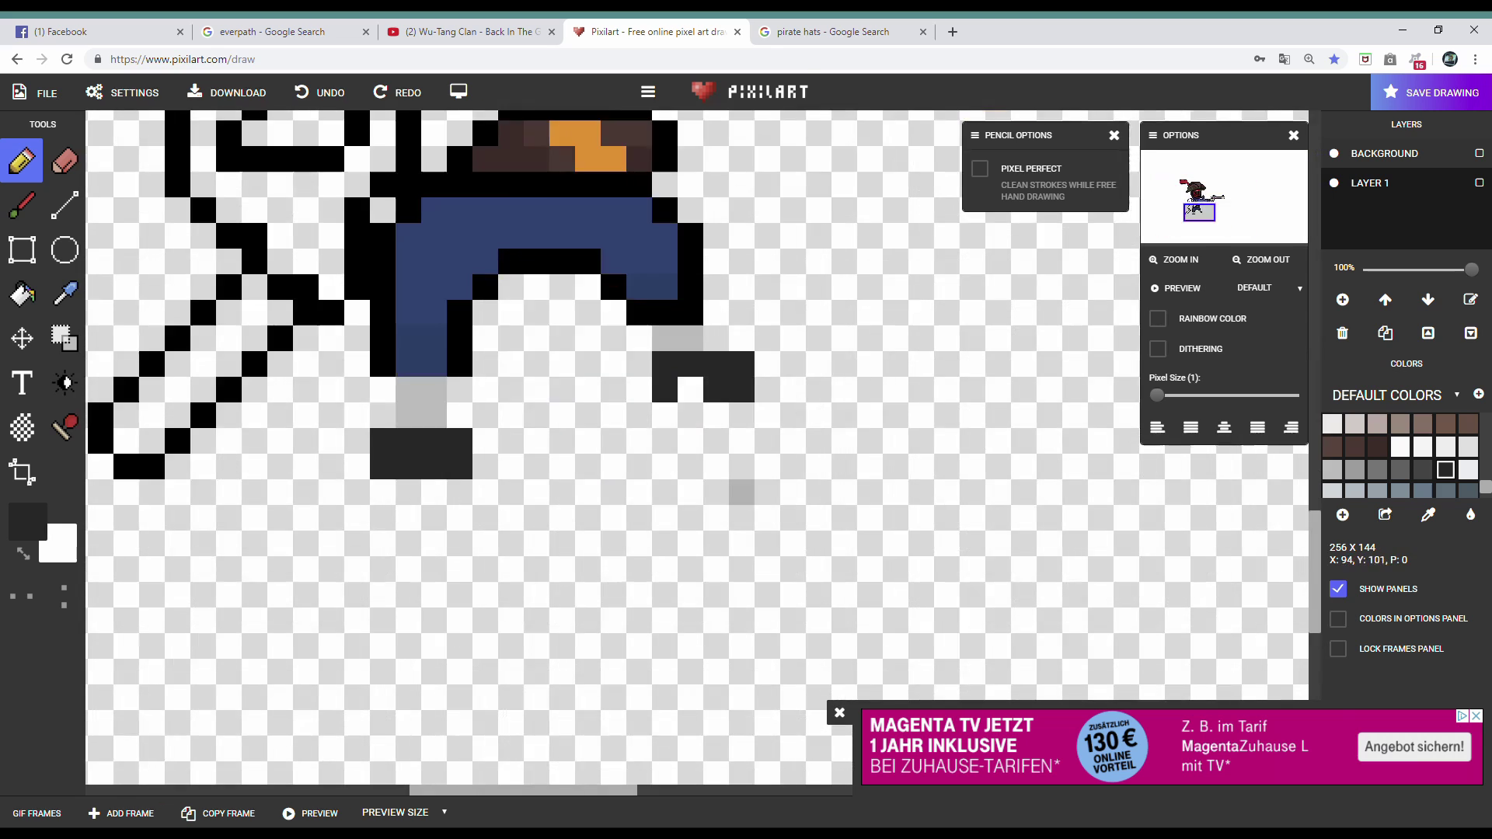
{"action": "key", "text": "ctrl+z"}
{"action": "key", "text": "ctrl+z"}
{"action": "scroll", "coordinate": [580, 423], "scroll_direction": "up", "scroll_amount": 1}
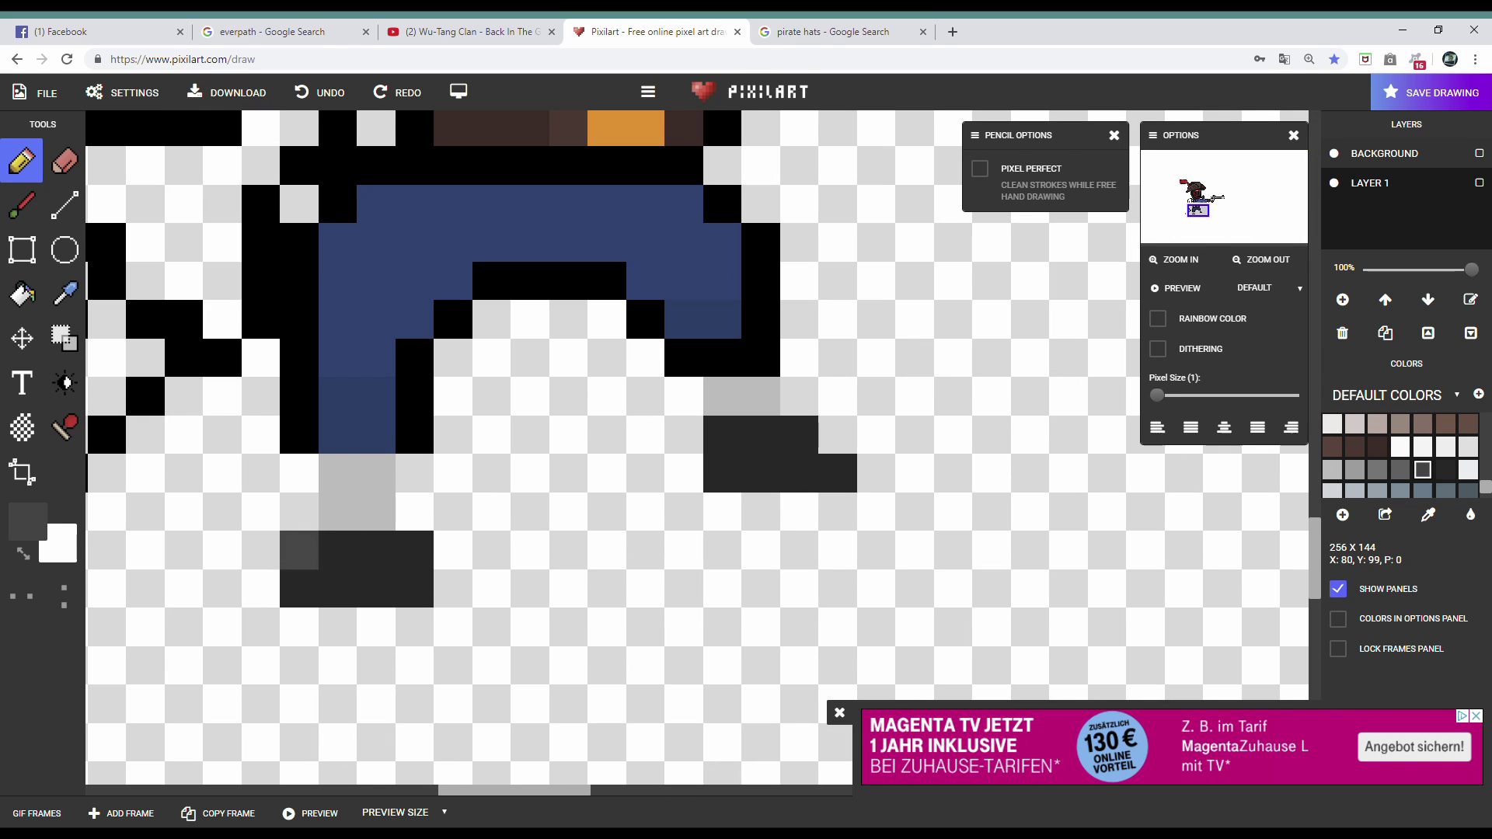
- Highlight the upper edges of both shoes with a lighter dark grey
{"action": "left_click_drag", "start_coordinate": [300, 550], "coordinate": [414, 550]}
{"action": "left_click_drag", "start_coordinate": [799, 434], "coordinate": [837, 434]}
{"action": "scroll", "coordinate": [711, 515], "scroll_direction": "down", "scroll_amount": 3}
{"action": "scroll", "coordinate": [532, 400], "scroll_direction": "up", "scroll_amount": 2}
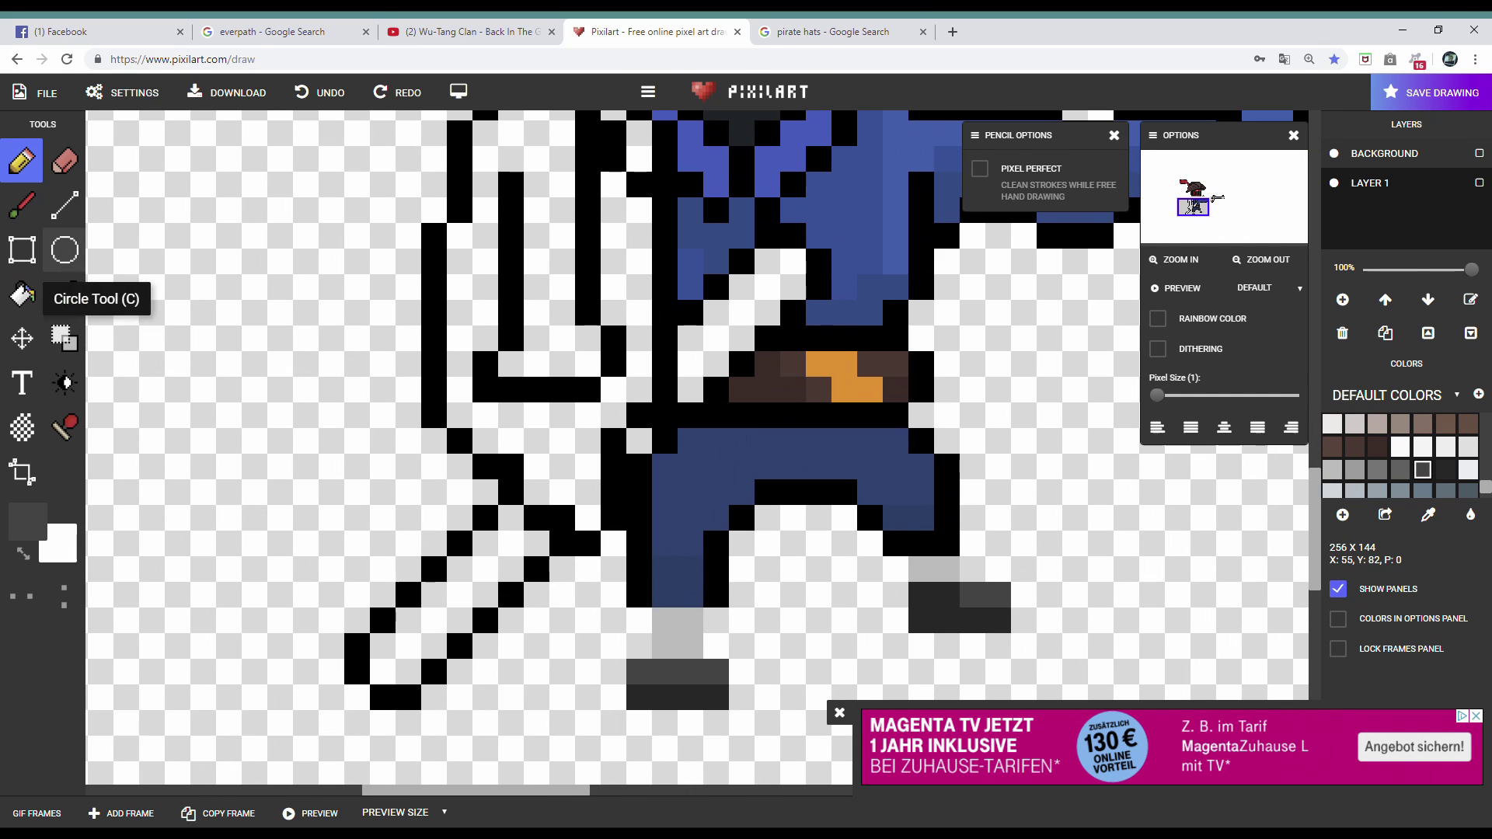
- Sample the trousers' dark blue and shade the inner edge of the legs and crotch with it
{"action": "left_click", "coordinate": [700, 481], "text": "alt"}
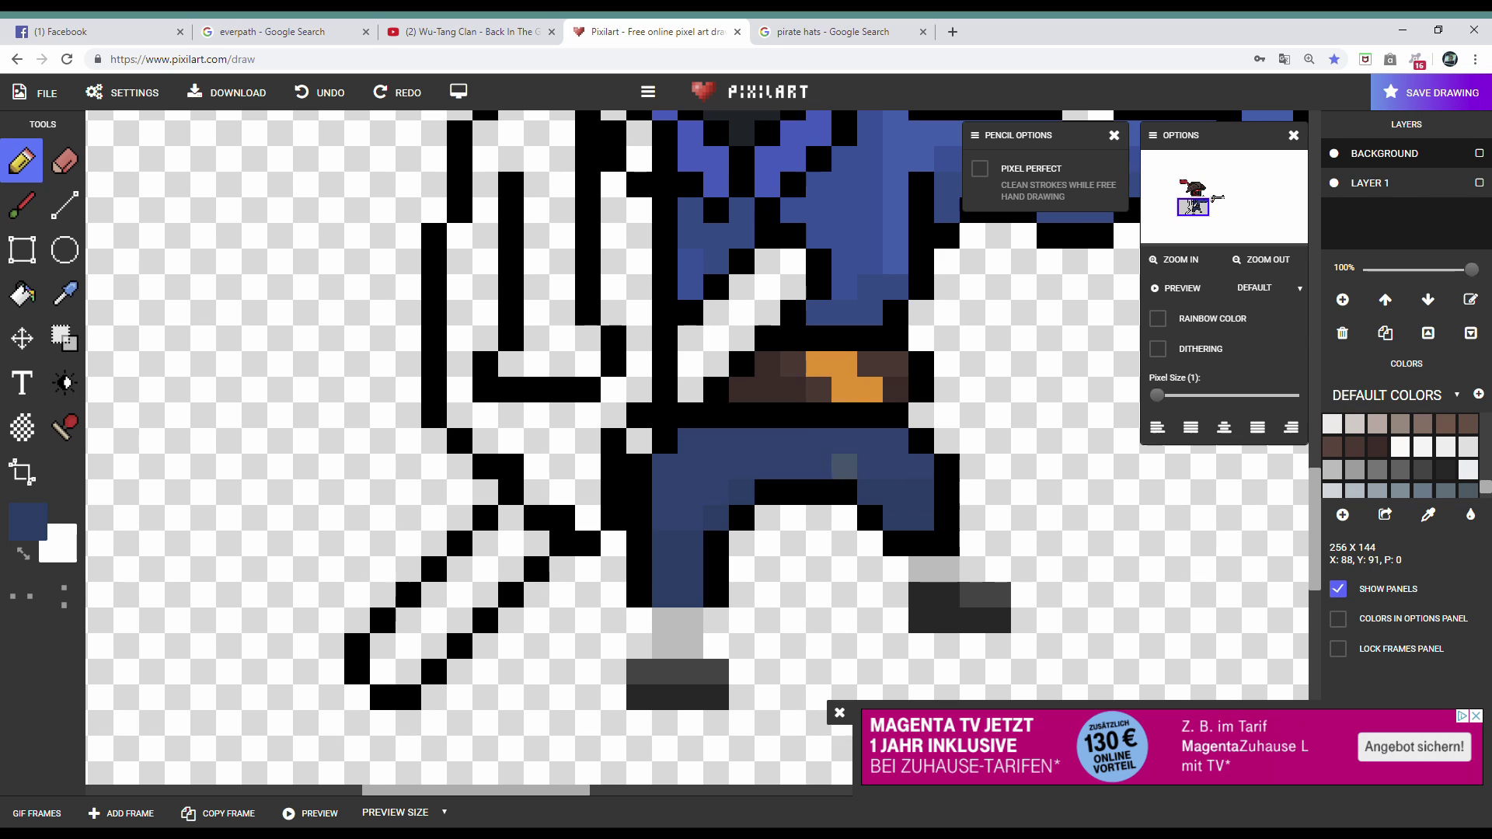
{"action": "scroll", "coordinate": [845, 466], "scroll_direction": "down", "scroll_amount": 2}
{"action": "scroll", "coordinate": [1304, 466], "scroll_direction": "up", "scroll_amount": 2}
- Fill the outlined shape hanging behind the jacket with muted teal
{"action": "scroll", "coordinate": [1399, 458], "scroll_direction": "up", "scroll_amount": 5}
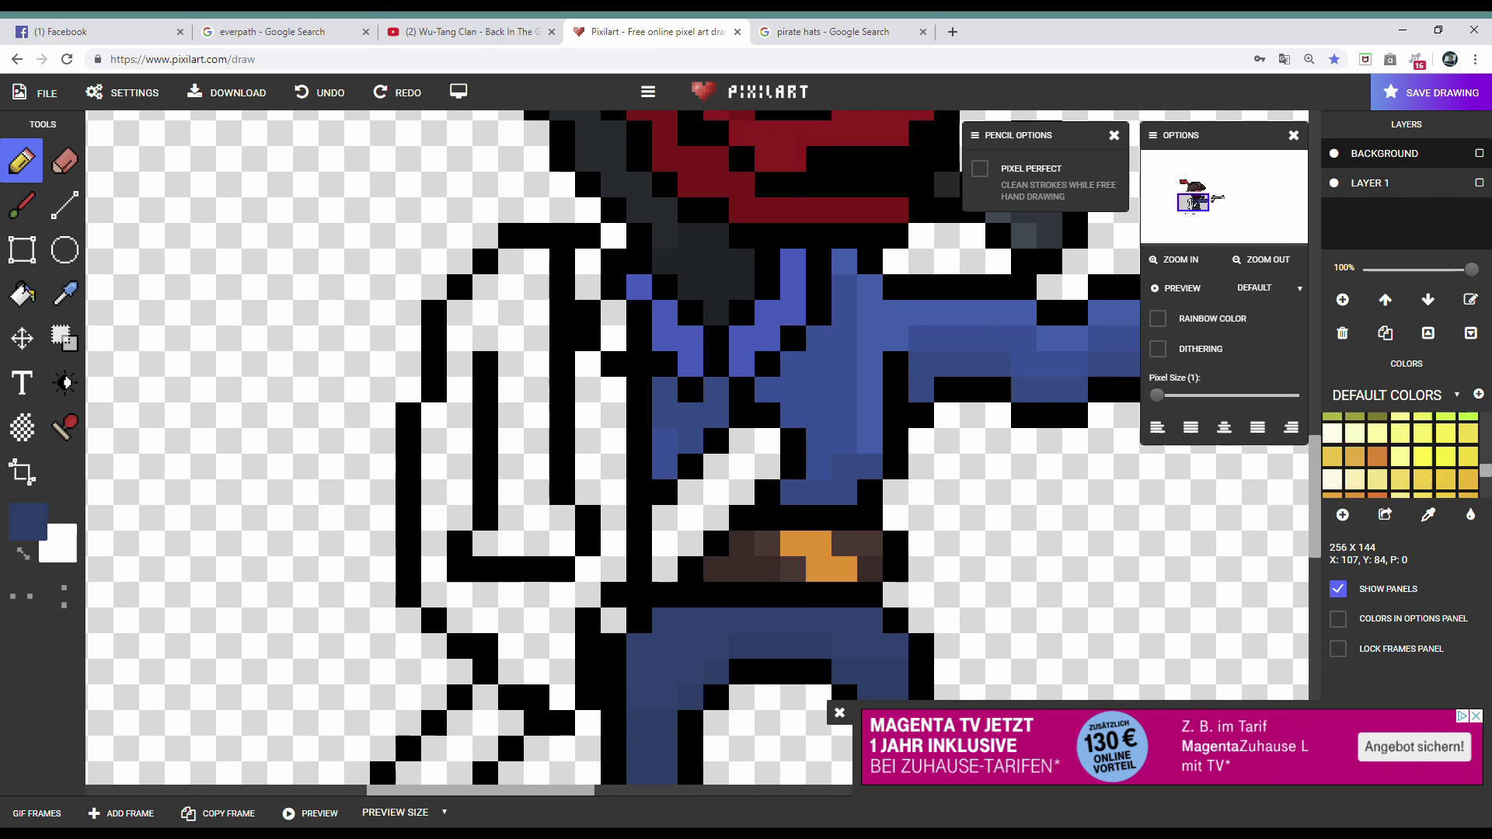
{"action": "mouse_move", "coordinate": [537, 288]}
{"action": "left_mouse_down"}
{"action": "mouse_move", "coordinate": [559, 544]}
{"action": "mouse_move", "coordinate": [459, 334]}
{"action": "mouse_move", "coordinate": [544, 622]}
{"action": "mouse_move", "coordinate": [589, 621]}
{"action": "mouse_move", "coordinate": [614, 545]}
{"action": "left_mouse_up"}
{"action": "scroll", "coordinate": [614, 544], "scroll_direction": "down", "scroll_amount": 3}
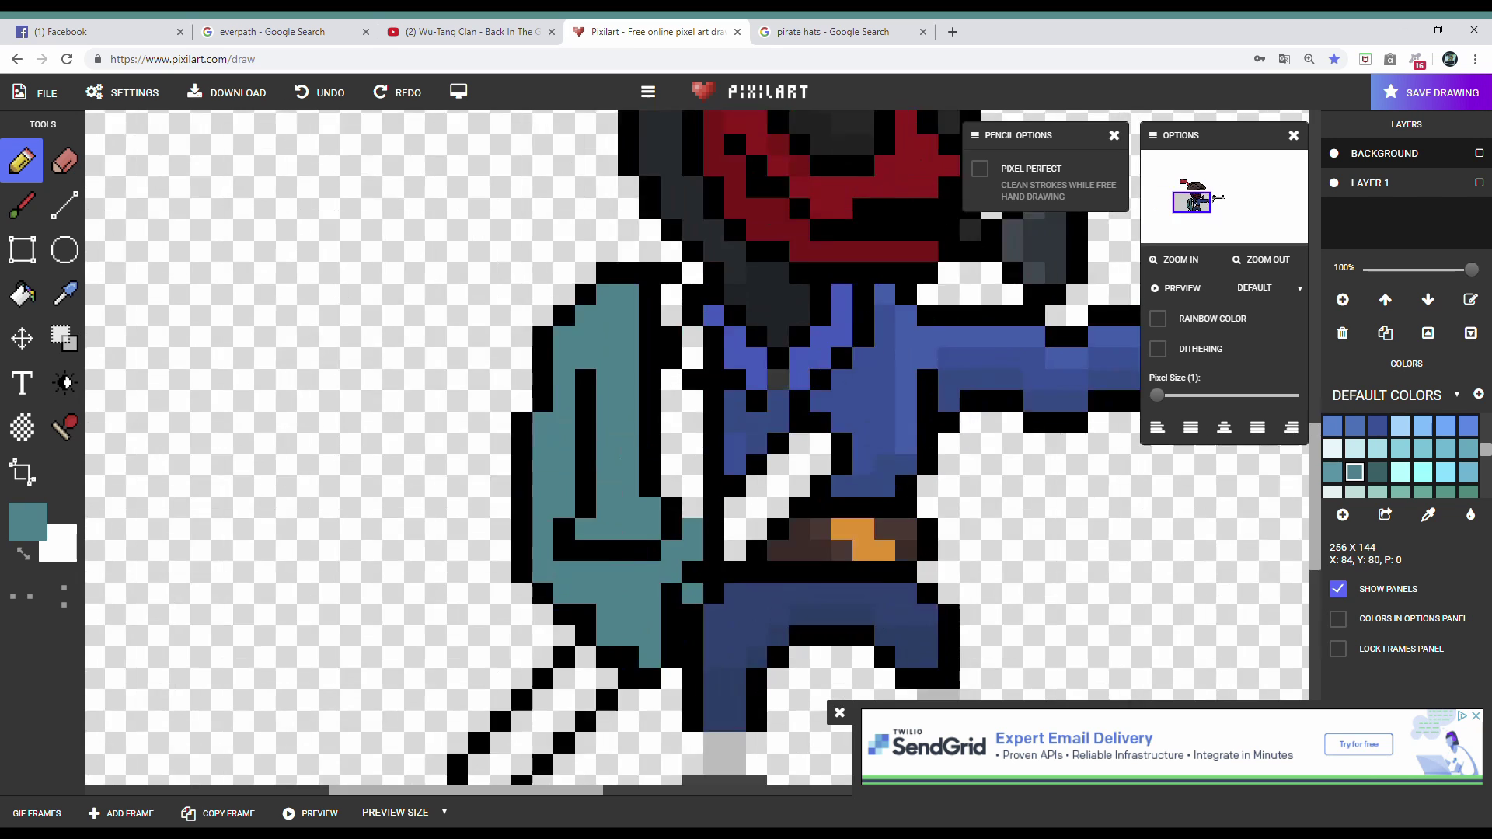
- Fill the rest of the backpack with muted teal and shade its upper flap, lower edge and pocket base with darker teal
{"action": "scroll", "coordinate": [614, 544], "scroll_direction": "up", "scroll_amount": 3}
{"action": "scroll", "coordinate": [614, 427], "scroll_direction": "up", "scroll_amount": 1}
{"action": "mouse_move", "coordinate": [614, 280]}
{"action": "left_mouse_down"}
{"action": "mouse_move", "coordinate": [614, 427]}
{"action": "mouse_move", "coordinate": [645, 591]}
{"action": "left_mouse_up"}
{"action": "left_click", "coordinate": [1378, 472]}
{"action": "scroll", "coordinate": [583, 266], "scroll_direction": "down", "scroll_amount": 1}
{"action": "scroll", "coordinate": [583, 266], "scroll_direction": "up", "scroll_amount": 1}
{"action": "scroll", "coordinate": [645, 591], "scroll_direction": "down", "scroll_amount": 1}
{"action": "scroll", "coordinate": [646, 590], "scroll_direction": "up", "scroll_amount": 1}
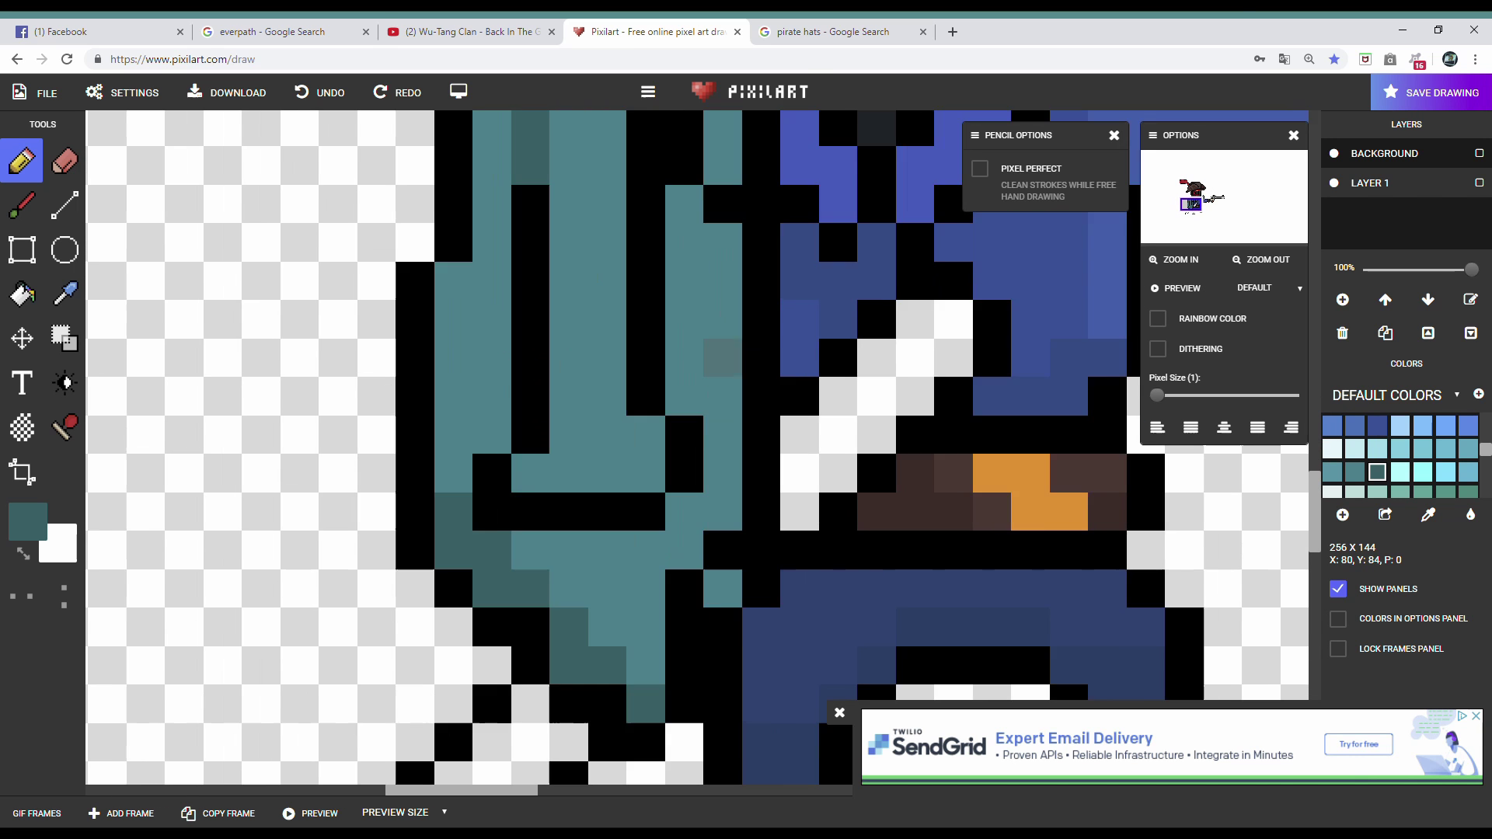
{"action": "mouse_move", "coordinate": [568, 511]}
{"action": "left_mouse_down"}
{"action": "mouse_move", "coordinate": [683, 474]}
{"action": "mouse_move", "coordinate": [645, 396]}
{"action": "left_mouse_up"}
{"action": "scroll", "coordinate": [684, 474], "scroll_direction": "down", "scroll_amount": 1}
{"action": "scroll", "coordinate": [684, 474], "scroll_direction": "up", "scroll_amount": 1}
- Highlight the backpack's outer edge, flap, strap and pocket with lighter teal, replacing the dithered outer edge with a solid highlight
{"action": "left_click", "coordinate": [1332, 472]}
{"action": "scroll", "coordinate": [645, 358], "scroll_direction": "down", "scroll_amount": 1}
{"action": "scroll", "coordinate": [539, 350], "scroll_direction": "up", "scroll_amount": 1}
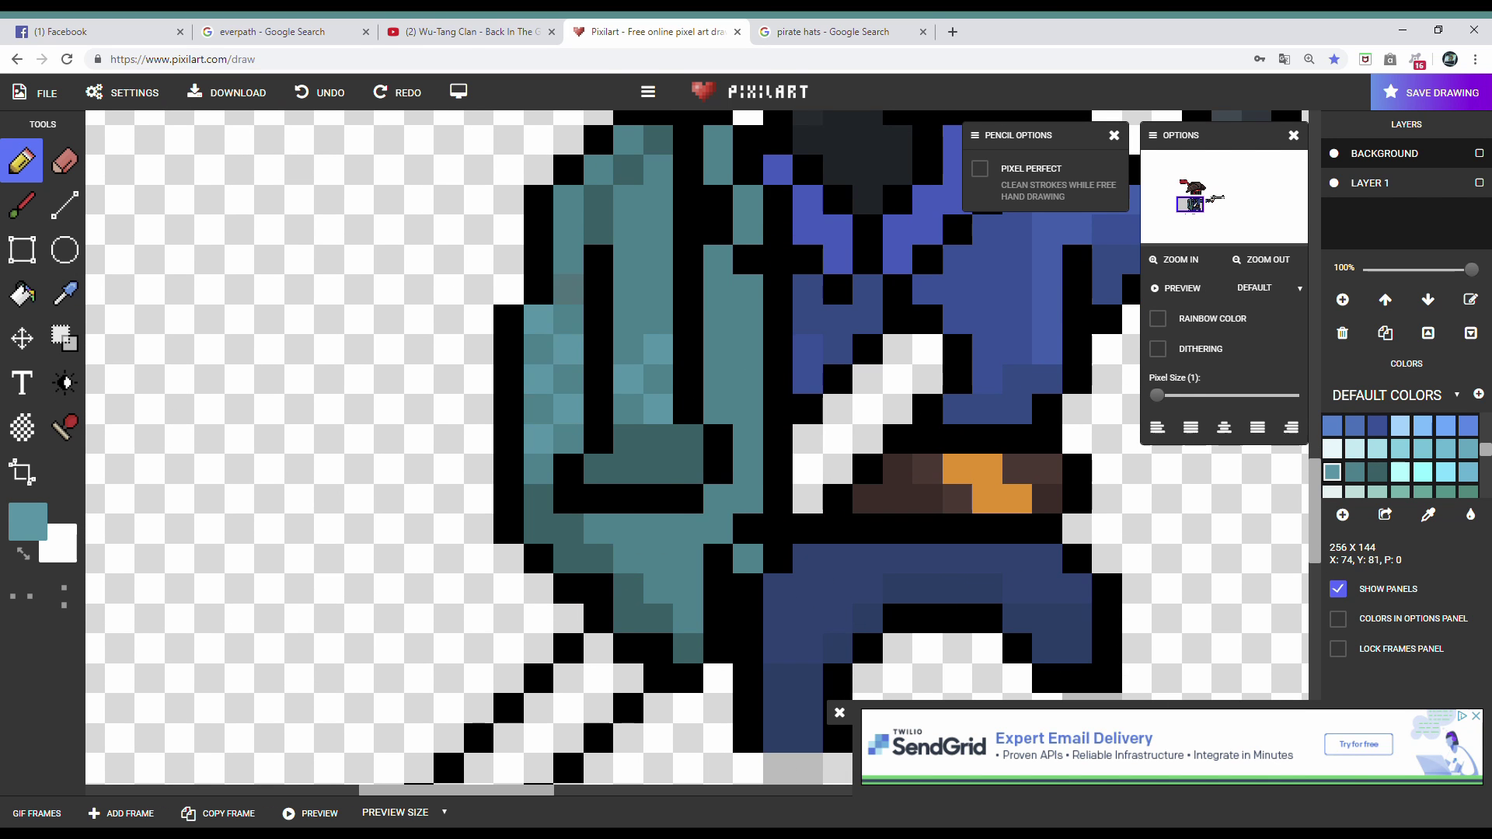
{"action": "scroll", "coordinate": [539, 349], "scroll_direction": "down", "scroll_amount": 1}
{"action": "left_click", "coordinate": [319, 93]}
{"action": "left_click", "coordinate": [320, 92]}
{"action": "scroll", "coordinate": [699, 389], "scroll_direction": "up", "scroll_amount": 1}
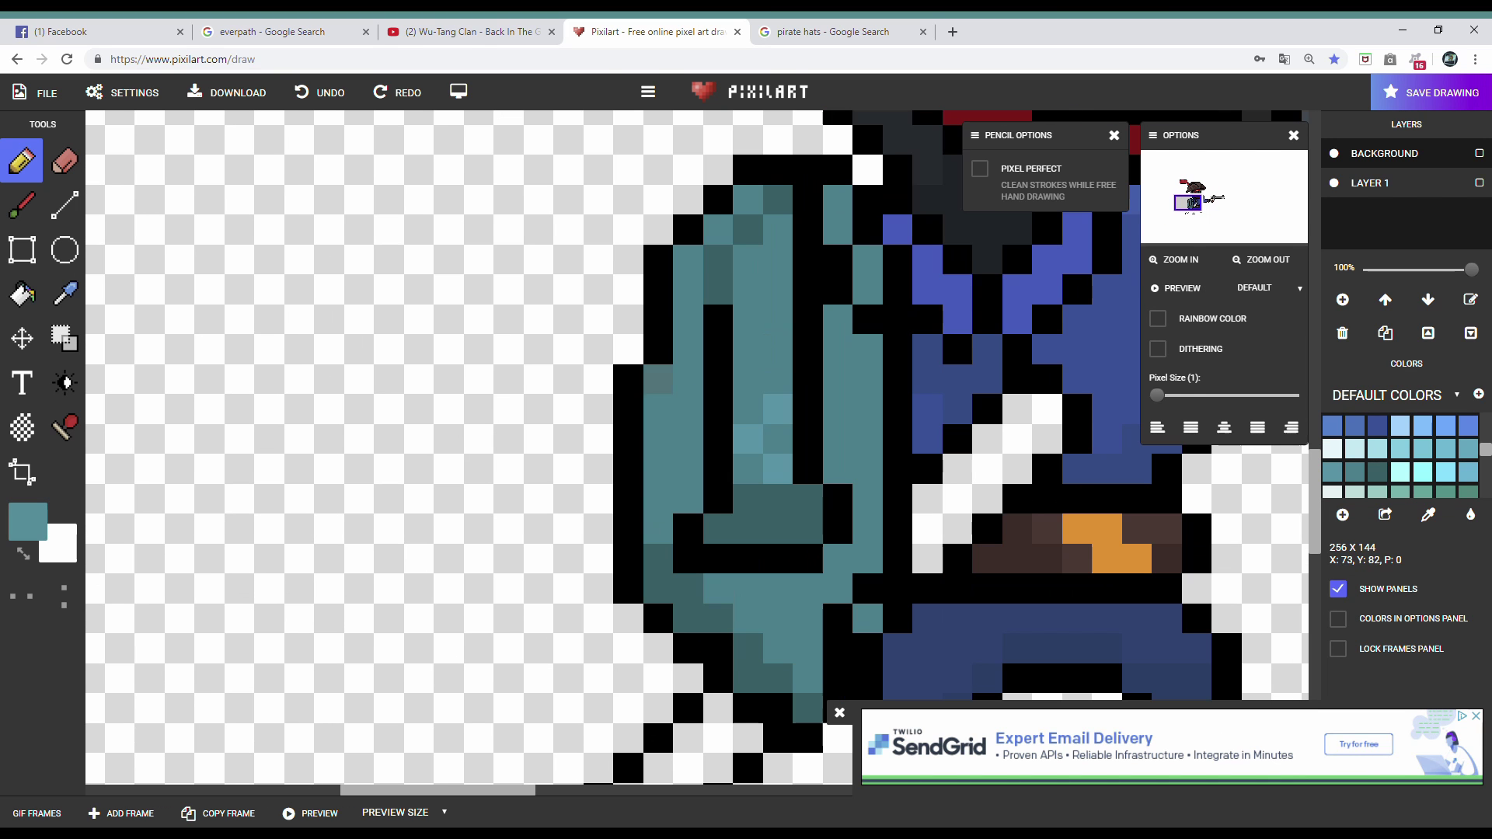
{"action": "left_click_drag", "start_coordinate": [689, 280], "coordinate": [659, 536]}
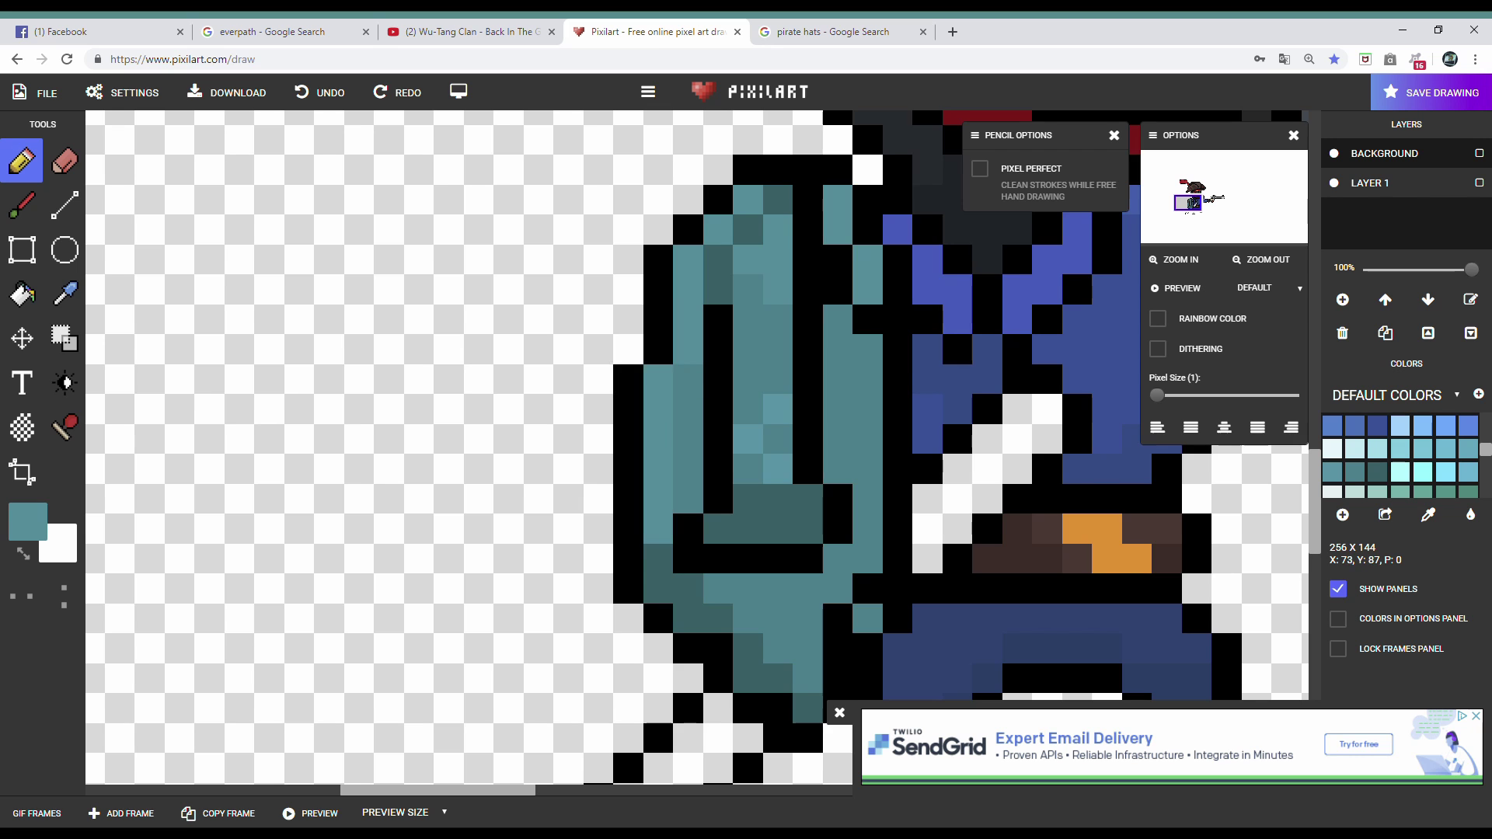
- Paint a 2-by-2 checkered emblem in light blue and dark blue on the upper part of the backpack
{"action": "scroll", "coordinate": [659, 537], "scroll_direction": "down", "scroll_amount": 1}
{"action": "scroll", "coordinate": [658, 536], "scroll_direction": "up", "scroll_amount": 1}
{"action": "left_click", "coordinate": [1400, 426]}
{"action": "left_click_drag", "start_coordinate": [618, 298], "coordinate": [583, 335]}
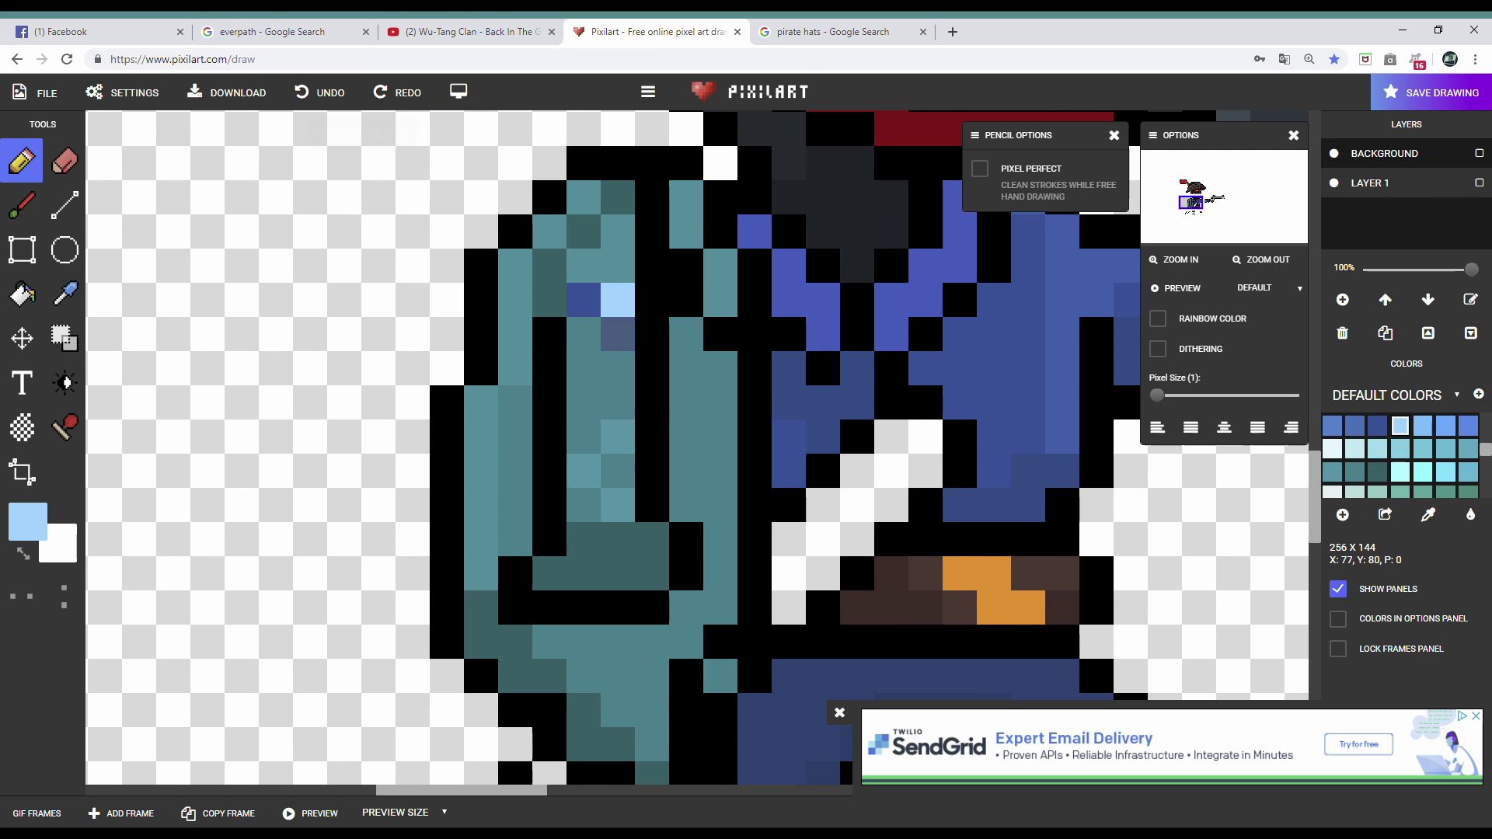
{"action": "scroll", "coordinate": [583, 334], "scroll_direction": "down", "scroll_amount": 1}
{"action": "scroll", "coordinate": [584, 334], "scroll_direction": "up", "scroll_amount": 1}
{"action": "scroll", "coordinate": [1399, 459], "scroll_direction": "up", "scroll_amount": 2}
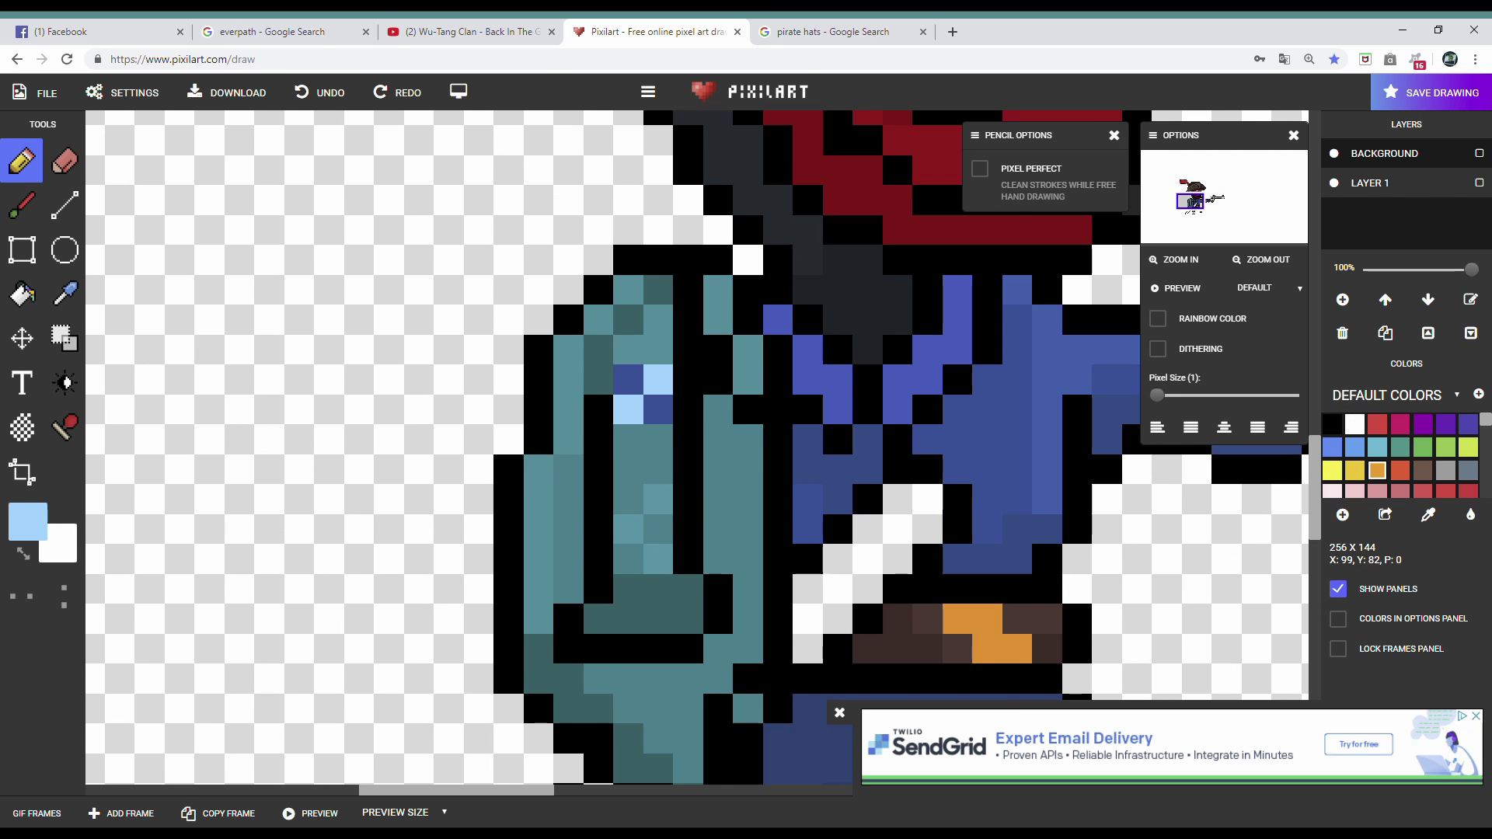
- Add single orange pixels as buttons along the backpack's strap, on its pocket and on both sides of the jacket collar
{"action": "left_click", "coordinate": [1377, 470]}
{"action": "scroll", "coordinate": [690, 498], "scroll_direction": "down", "scroll_amount": 1}
{"action": "scroll", "coordinate": [691, 498], "scroll_direction": "up", "scroll_amount": 1}
{"action": "left_click", "coordinate": [690, 501]}
{"action": "scroll", "coordinate": [690, 501], "scroll_direction": "down", "scroll_amount": 1}
{"action": "scroll", "coordinate": [690, 501], "scroll_direction": "up", "scroll_amount": 1}
{"action": "scroll", "coordinate": [690, 501], "scroll_direction": "down", "scroll_amount": 1}
{"action": "scroll", "coordinate": [690, 501], "scroll_direction": "up", "scroll_amount": 1}
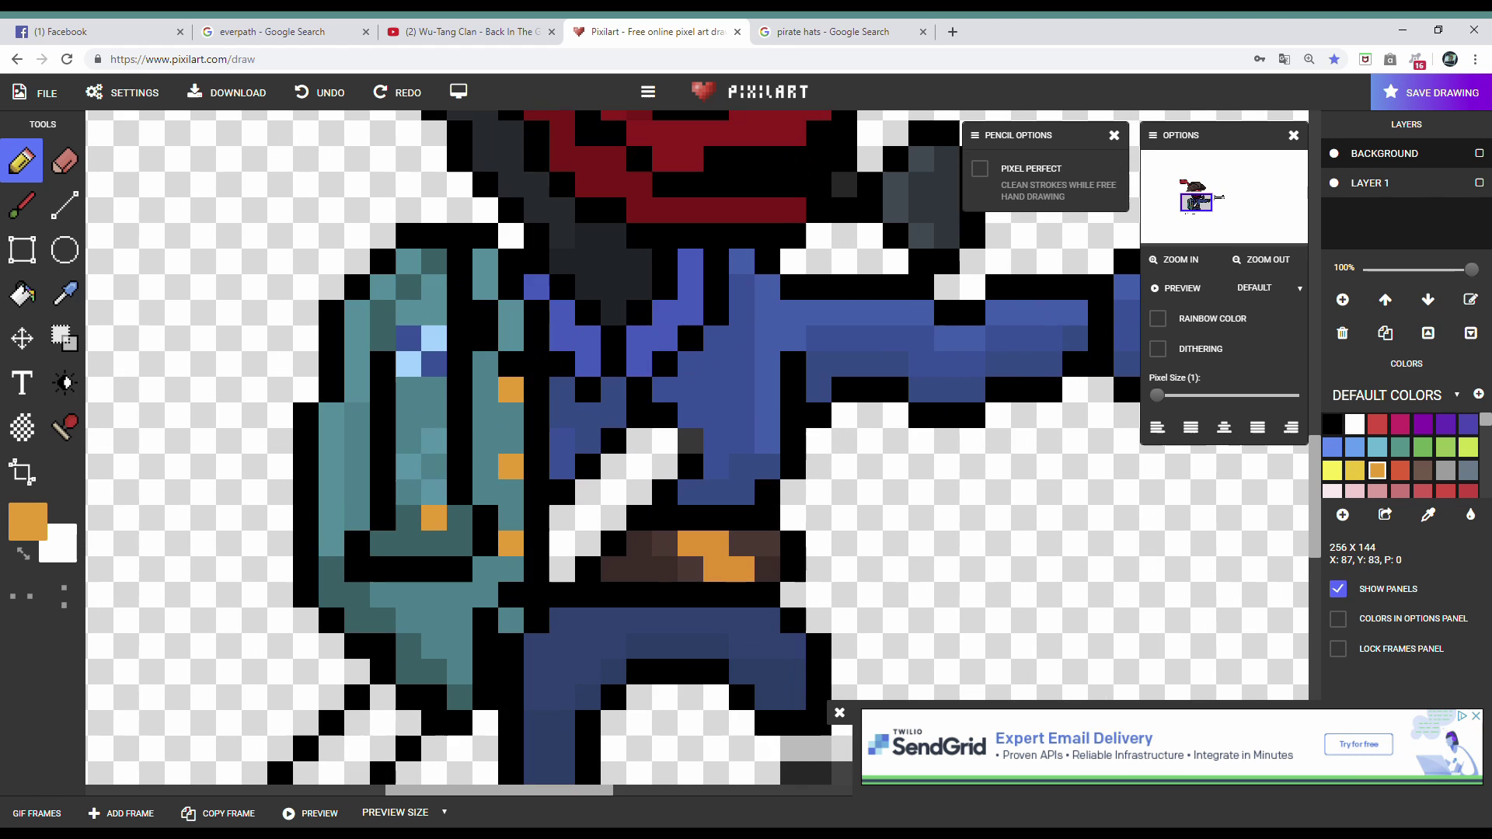
{"action": "left_click", "coordinate": [639, 338]}
- Recolour the jacket's bright blue collar with a custom dark navy, leaving the orange buttons
{"action": "scroll", "coordinate": [639, 338], "scroll_direction": "down", "scroll_amount": 1}
{"action": "scroll", "coordinate": [638, 338], "scroll_direction": "up", "scroll_amount": 1}
{"action": "scroll", "coordinate": [1399, 458], "scroll_direction": "down", "scroll_amount": 2}
{"action": "left_click", "coordinate": [1377, 437]}
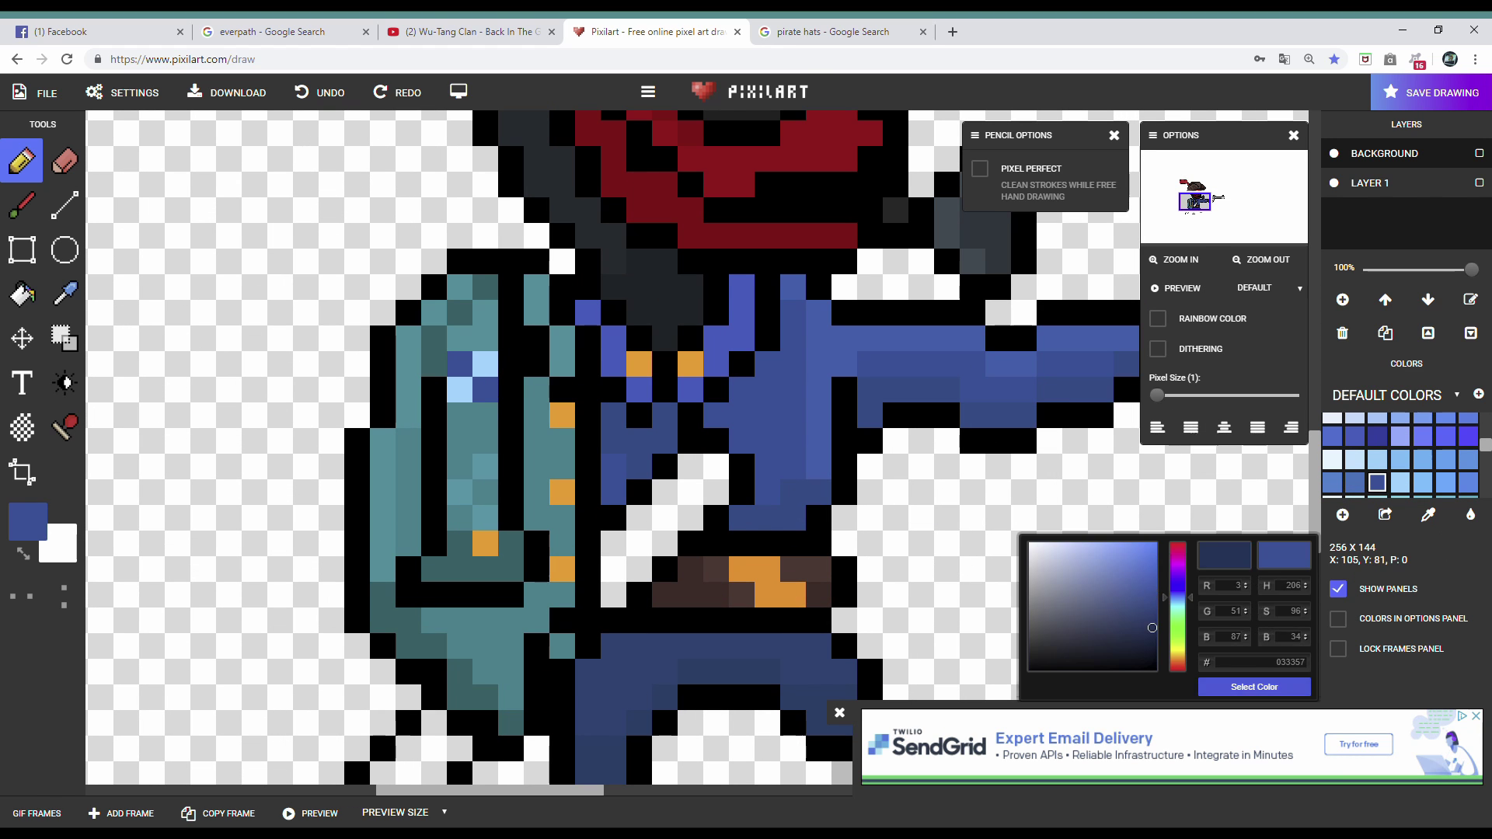
{"action": "left_click_drag", "start_coordinate": [587, 314], "coordinate": [715, 364]}
{"action": "scroll", "coordinate": [513, 443], "scroll_direction": "down", "scroll_amount": 4}
{"action": "scroll", "coordinate": [513, 443], "scroll_direction": "up", "scroll_amount": 2}
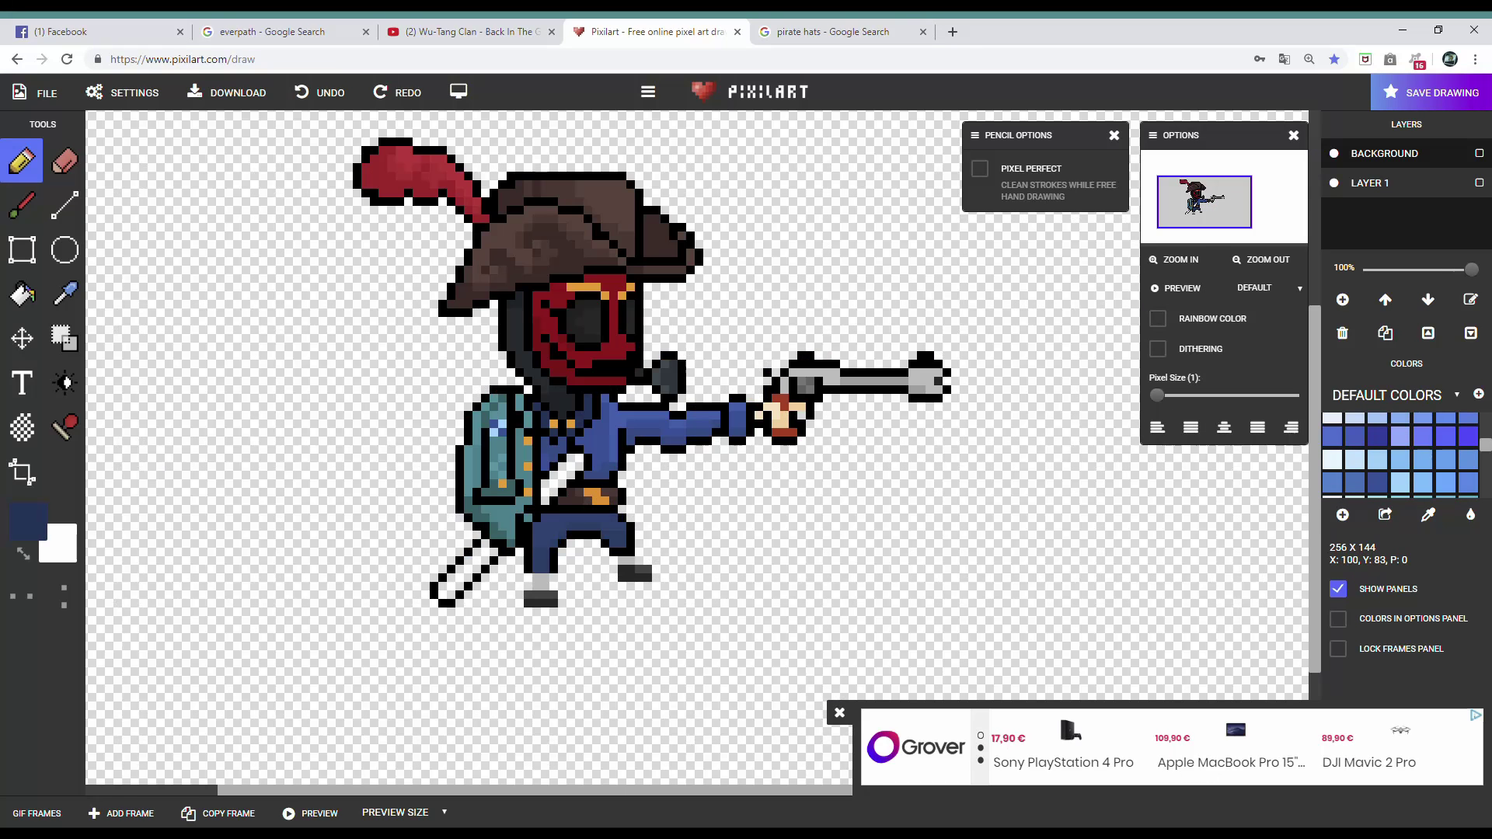
- Fill the diagonal sash across the jacket with dark red and run an orange stripe along its middle
{"action": "scroll", "coordinate": [597, 485], "scroll_direction": "up", "scroll_amount": 2}
{"action": "scroll", "coordinate": [1399, 458], "scroll_direction": "up", "scroll_amount": 2}
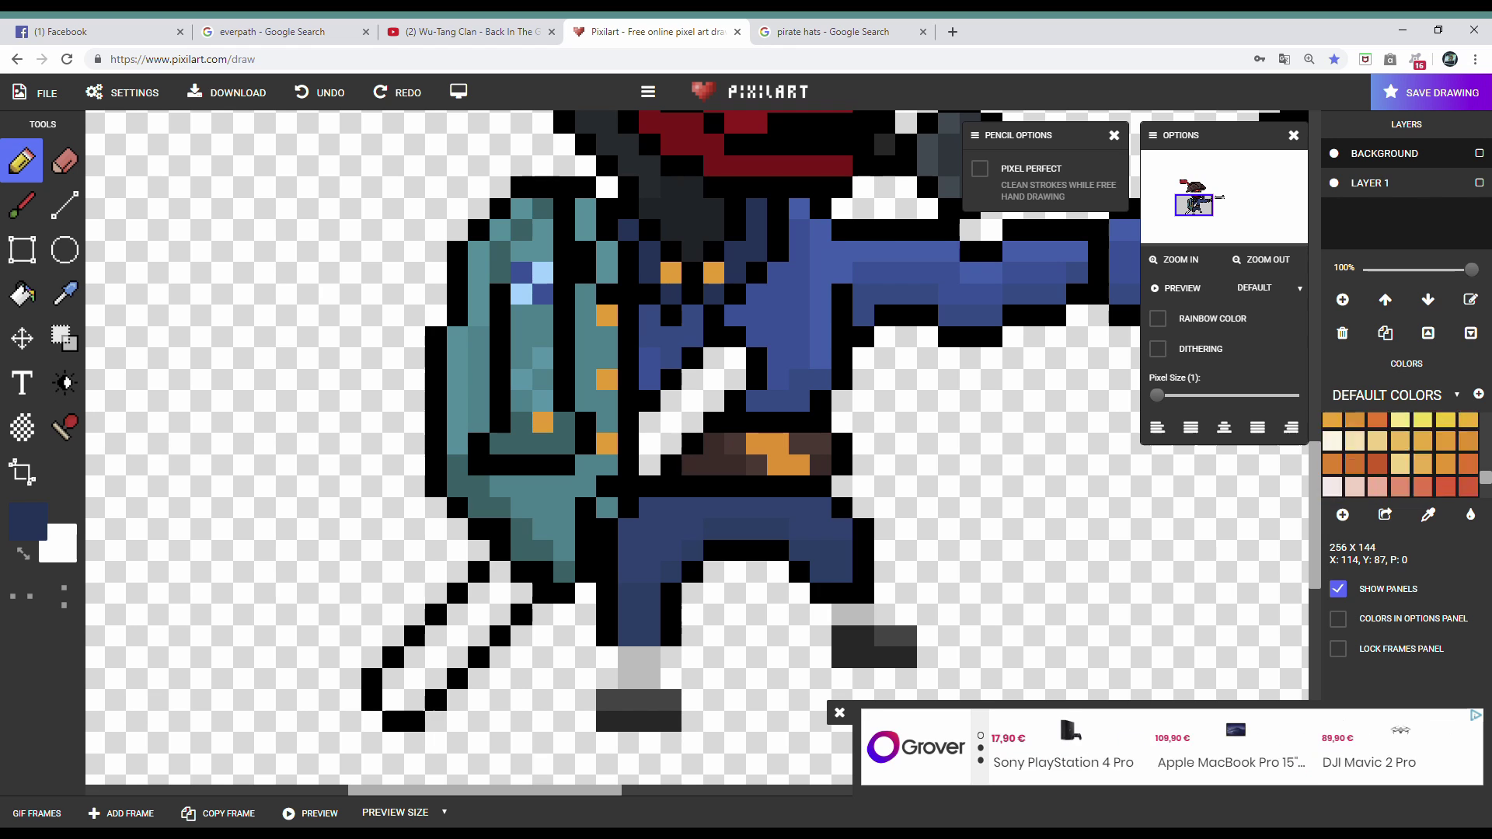
{"action": "left_click", "coordinate": [1400, 470]}
{"action": "left_click_drag", "start_coordinate": [713, 378], "coordinate": [649, 443]}
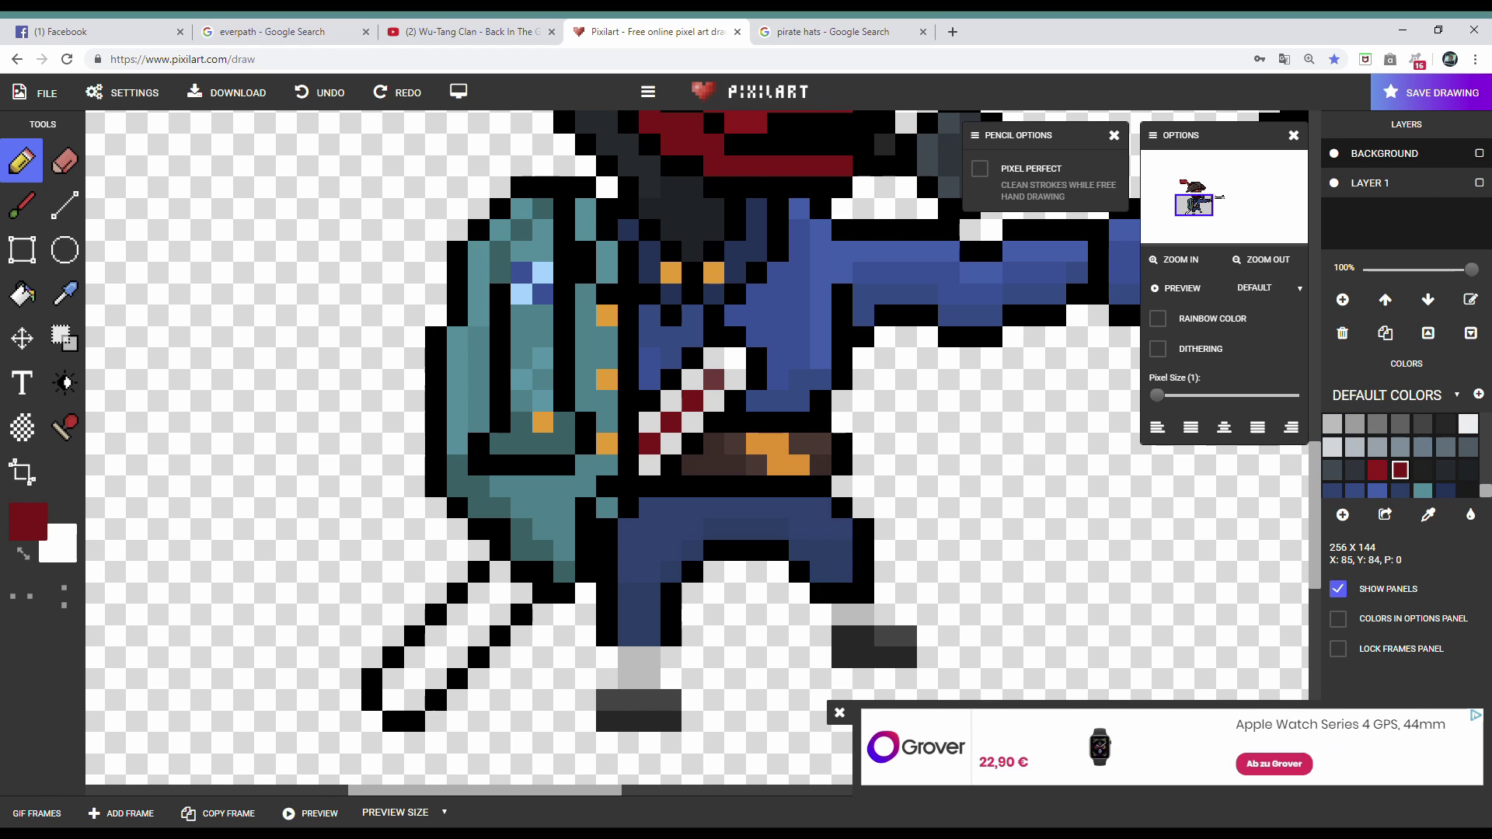
{"action": "scroll", "coordinate": [1399, 458], "scroll_direction": "down", "scroll_amount": 2}
{"action": "scroll", "coordinate": [1399, 459], "scroll_direction": "up", "scroll_amount": 4}
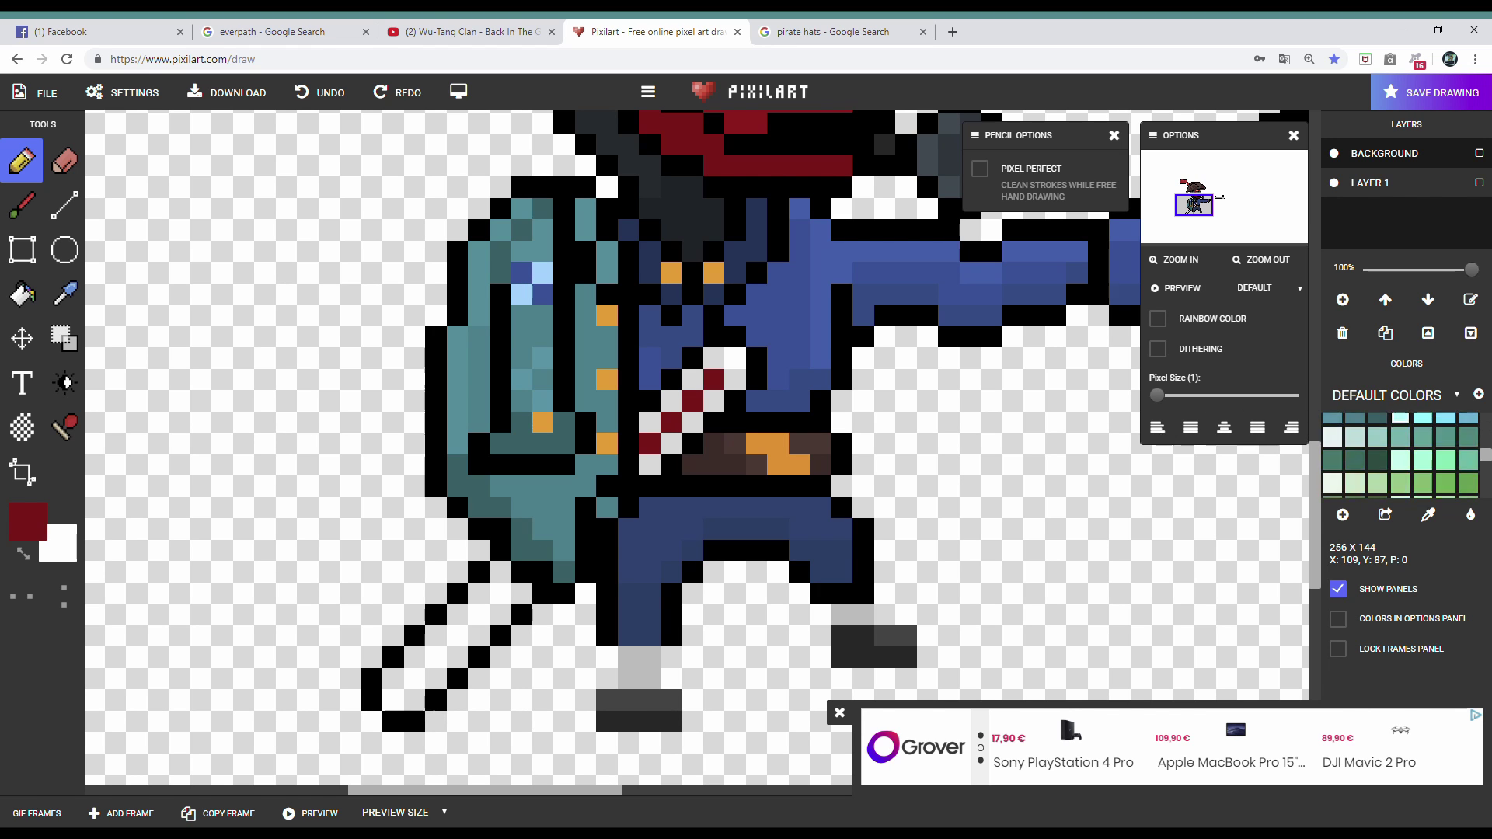
{"action": "left_click", "coordinate": [1445, 423]}
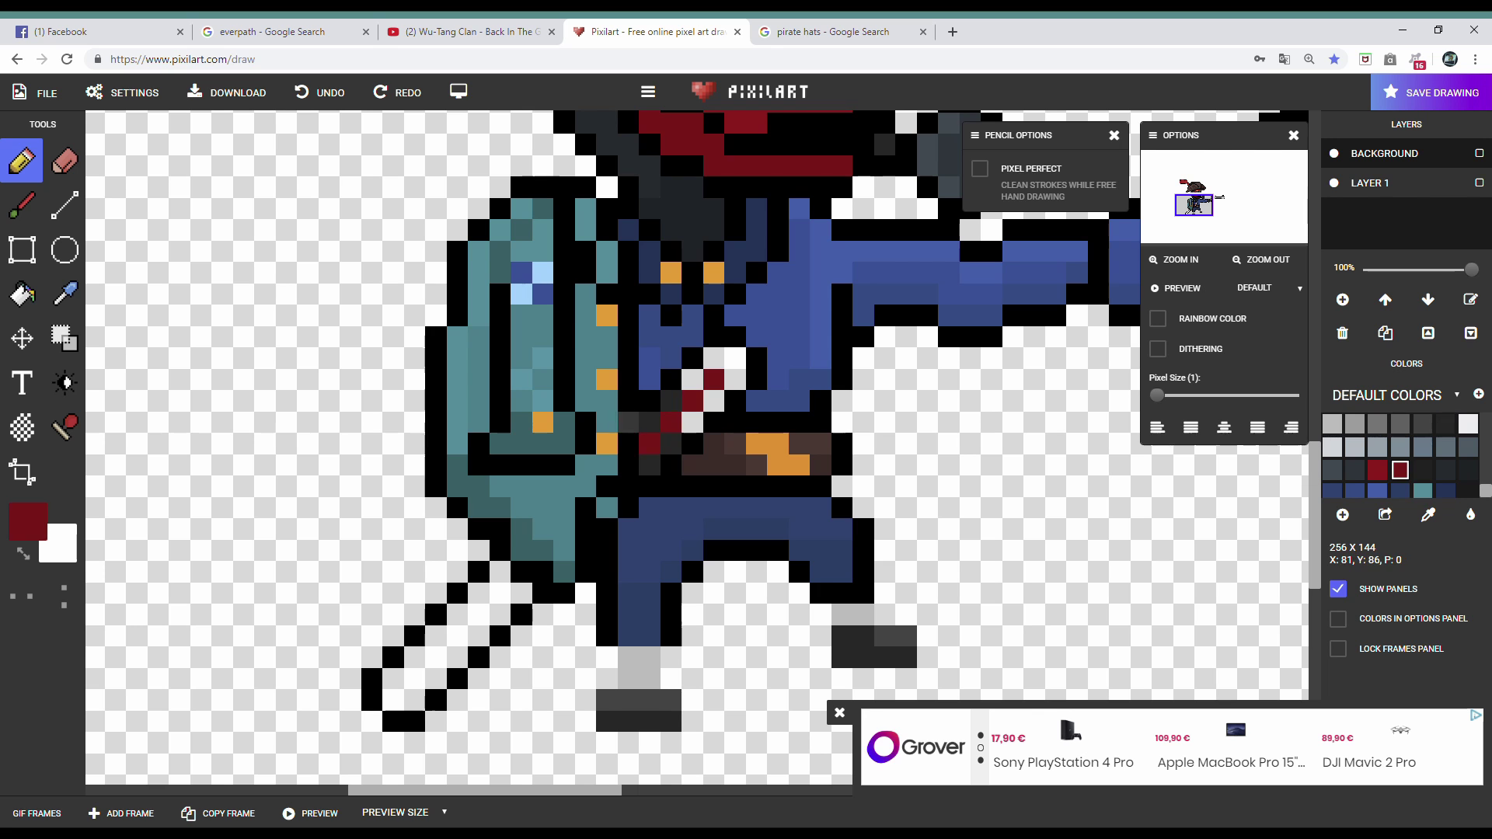
{"action": "scroll", "coordinate": [1399, 458], "scroll_direction": "down", "scroll_amount": 3}
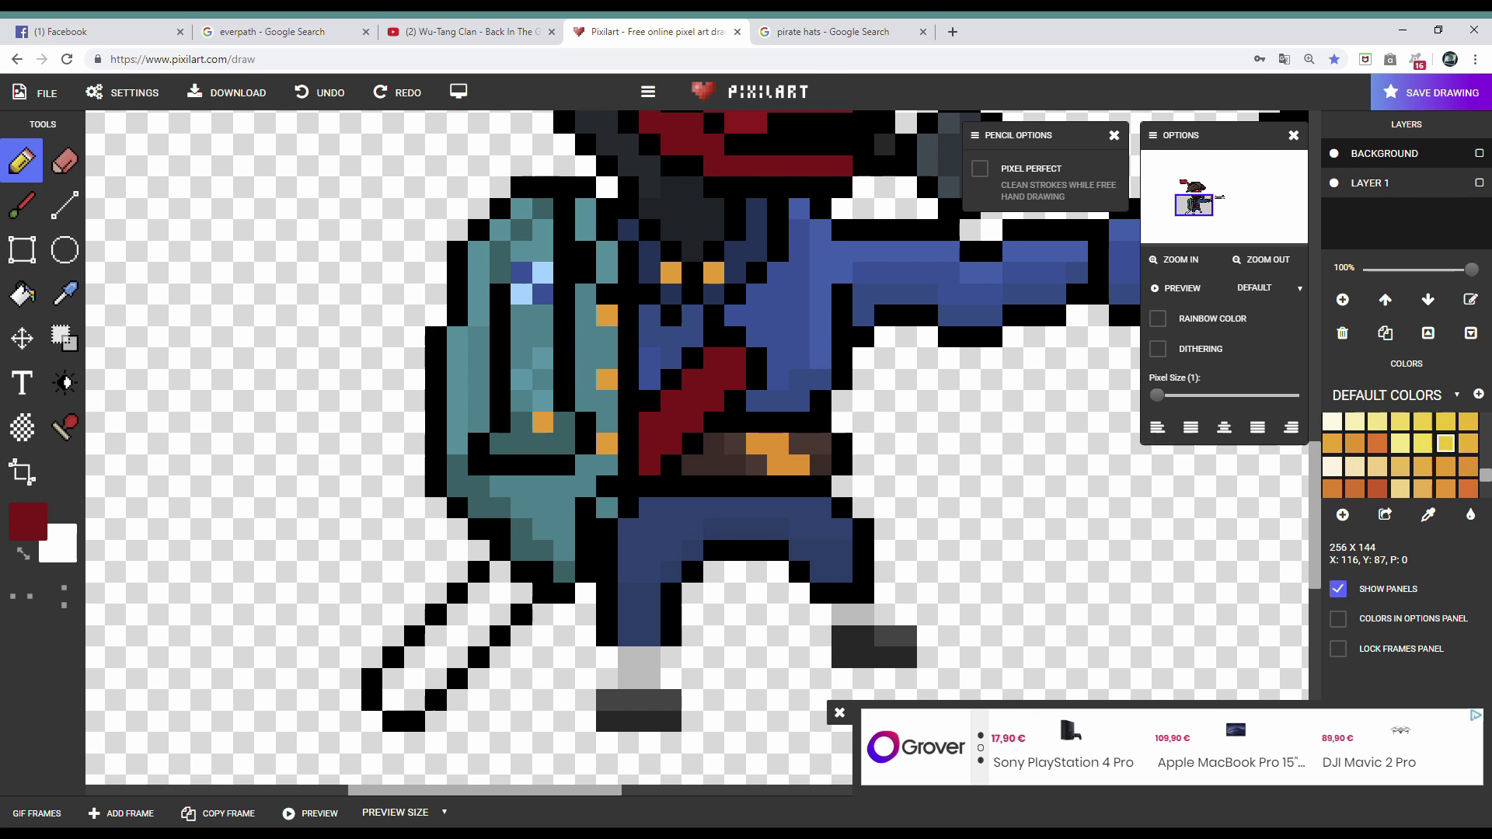
{"action": "left_click_drag", "start_coordinate": [692, 401], "coordinate": [714, 379]}
{"action": "scroll", "coordinate": [1399, 459], "scroll_direction": "up", "scroll_amount": 3}
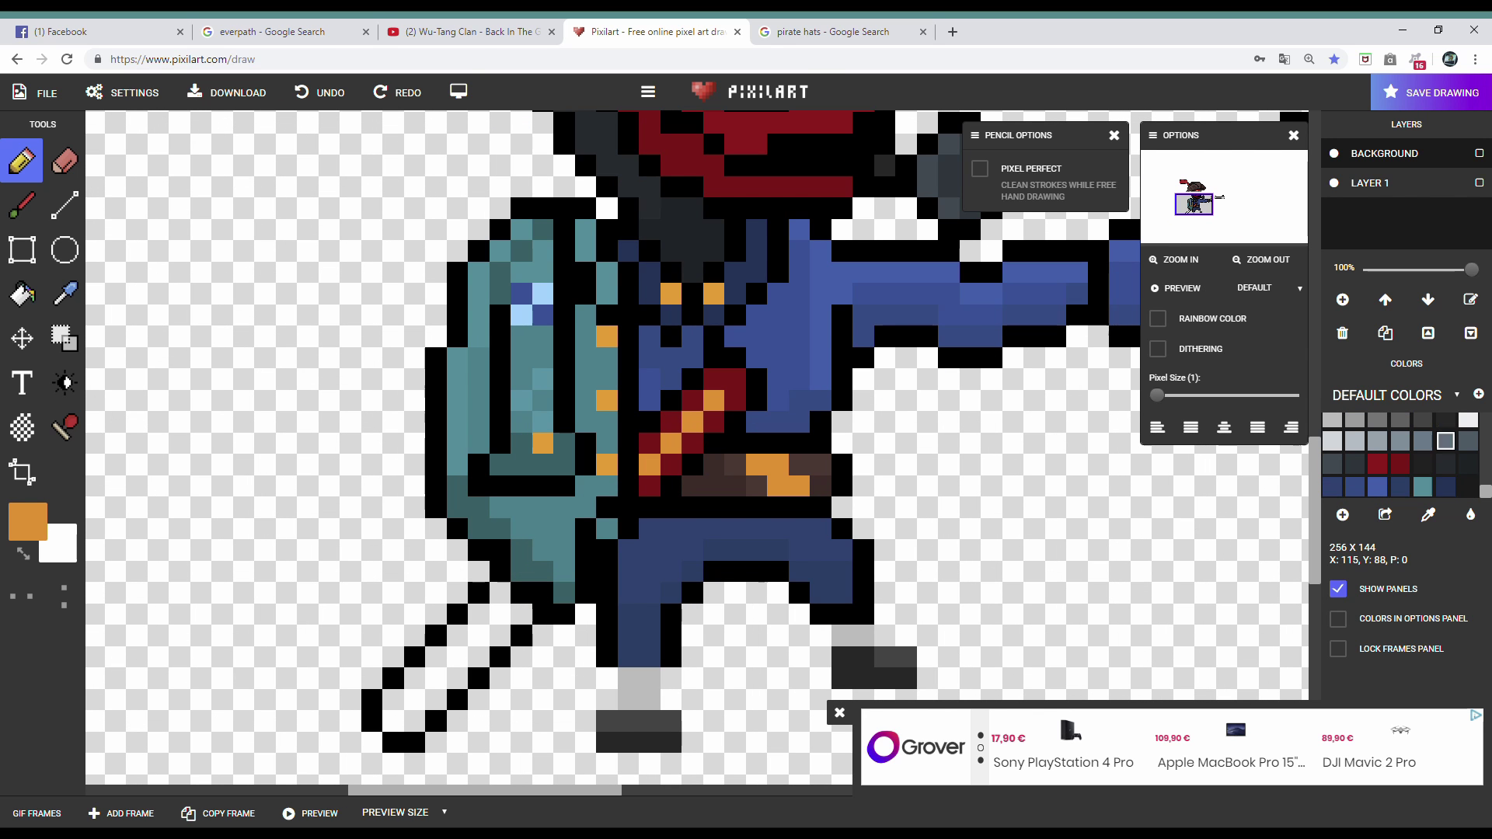
- Fill the scabbard with dark grey and shade part of it with a custom, slightly darker near-black
{"action": "scroll", "coordinate": [528, 498], "scroll_direction": "down", "scroll_amount": 2}
{"action": "scroll", "coordinate": [700, 622], "scroll_direction": "up", "scroll_amount": 2}
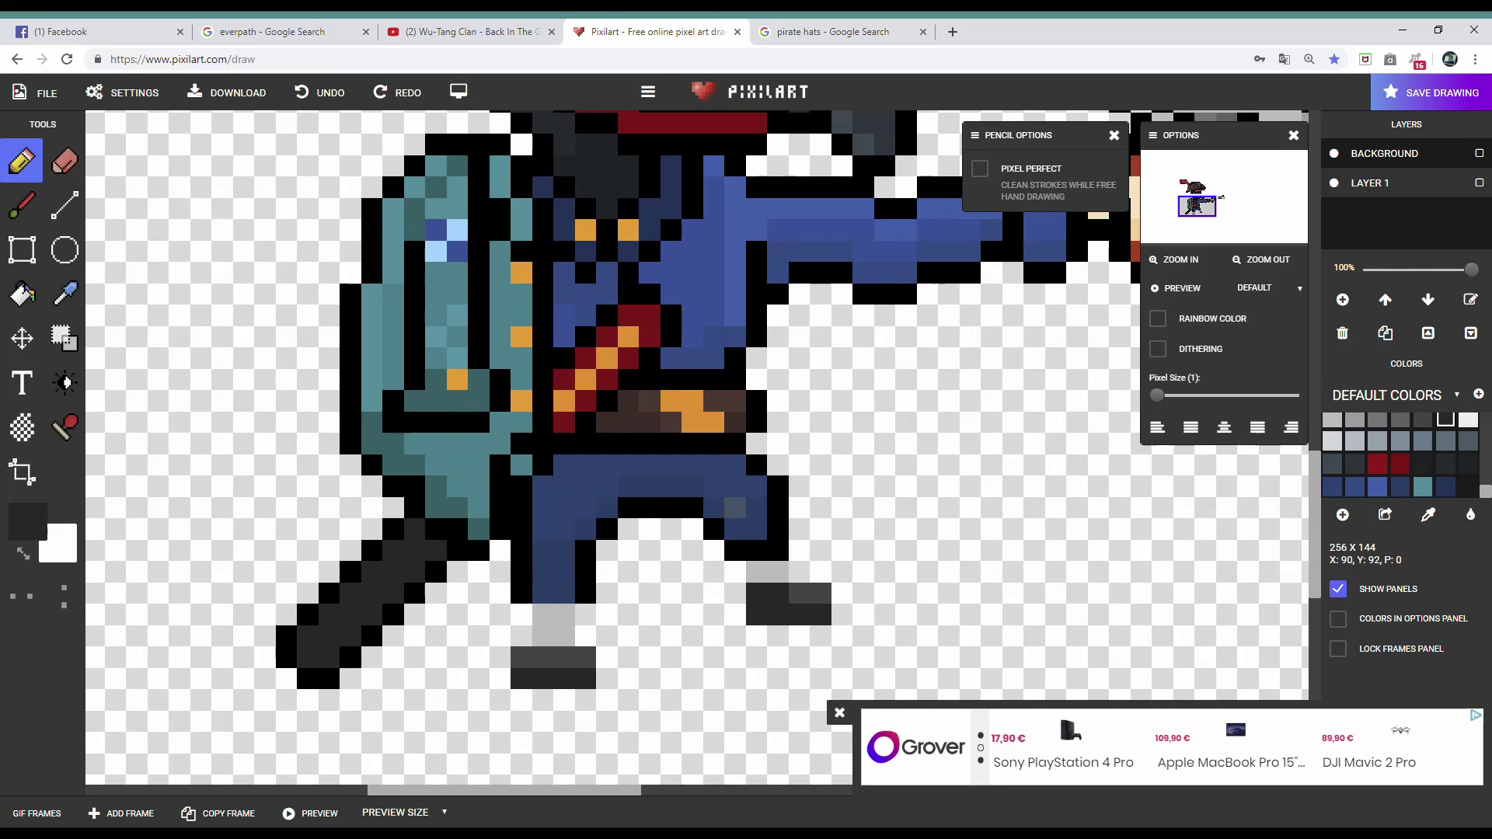
{"action": "left_click", "coordinate": [1342, 514]}
{"action": "left_click", "coordinate": [1254, 687]}
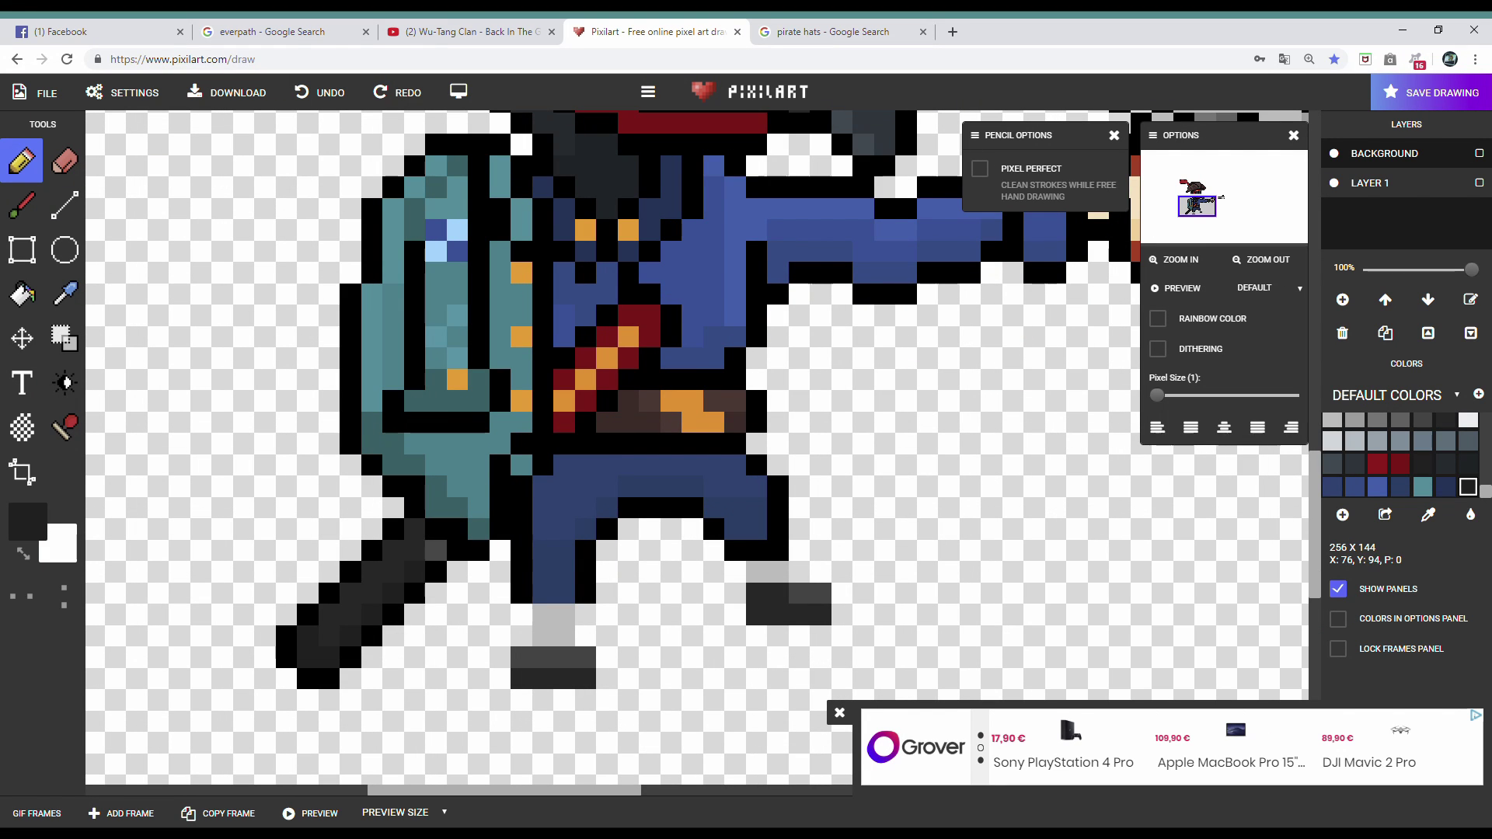
{"action": "scroll", "coordinate": [435, 548], "scroll_direction": "down", "scroll_amount": 3}
{"action": "scroll", "coordinate": [734, 472], "scroll_direction": "up", "scroll_amount": 2}
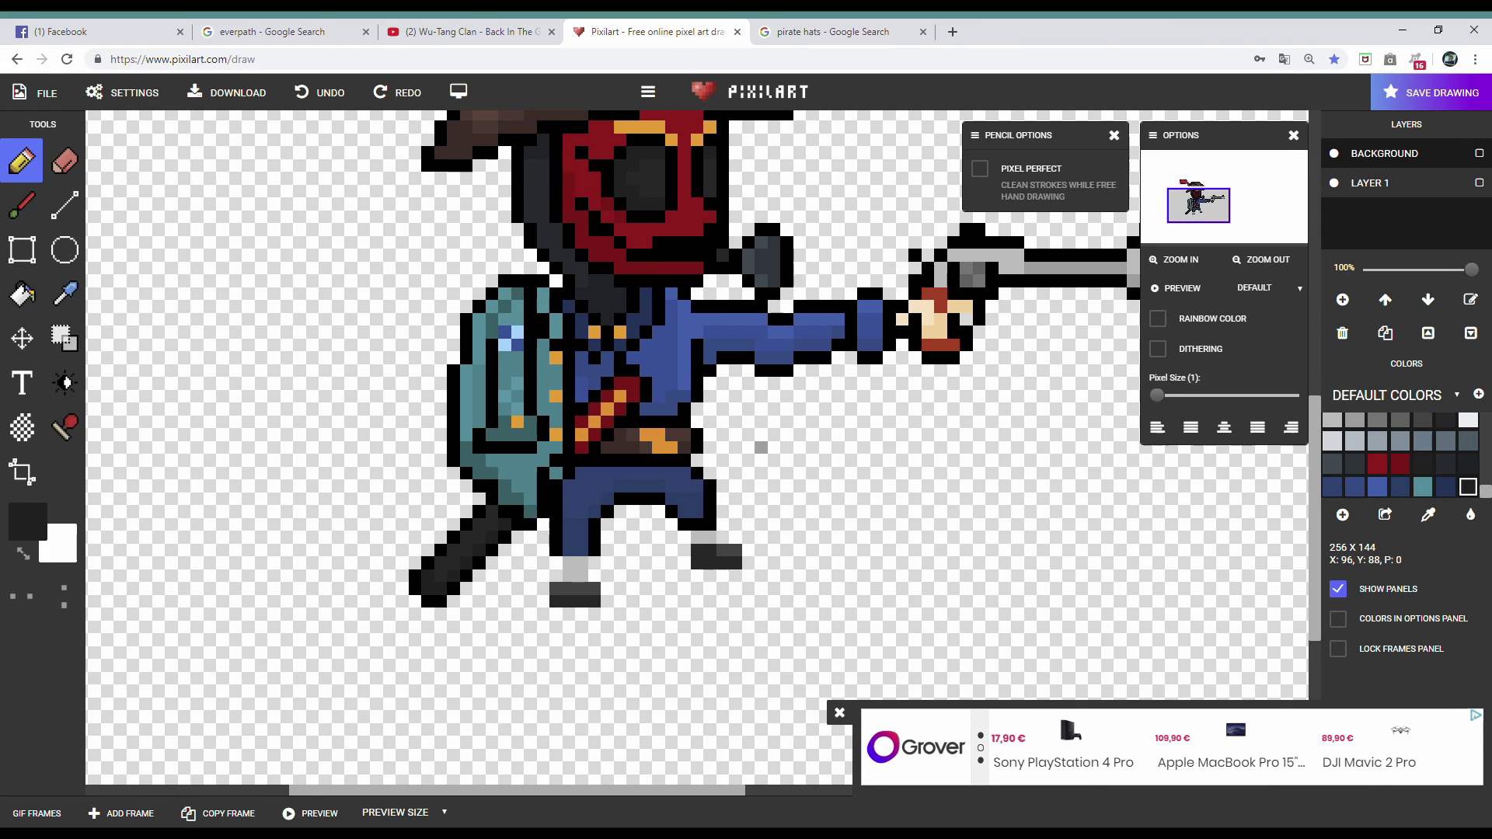
- Try outlining the rear ankle and shoe in black
{"action": "scroll", "coordinate": [761, 448], "scroll_direction": "down", "scroll_amount": 3}
{"action": "scroll", "coordinate": [712, 530], "scroll_direction": "up", "scroll_amount": 4}
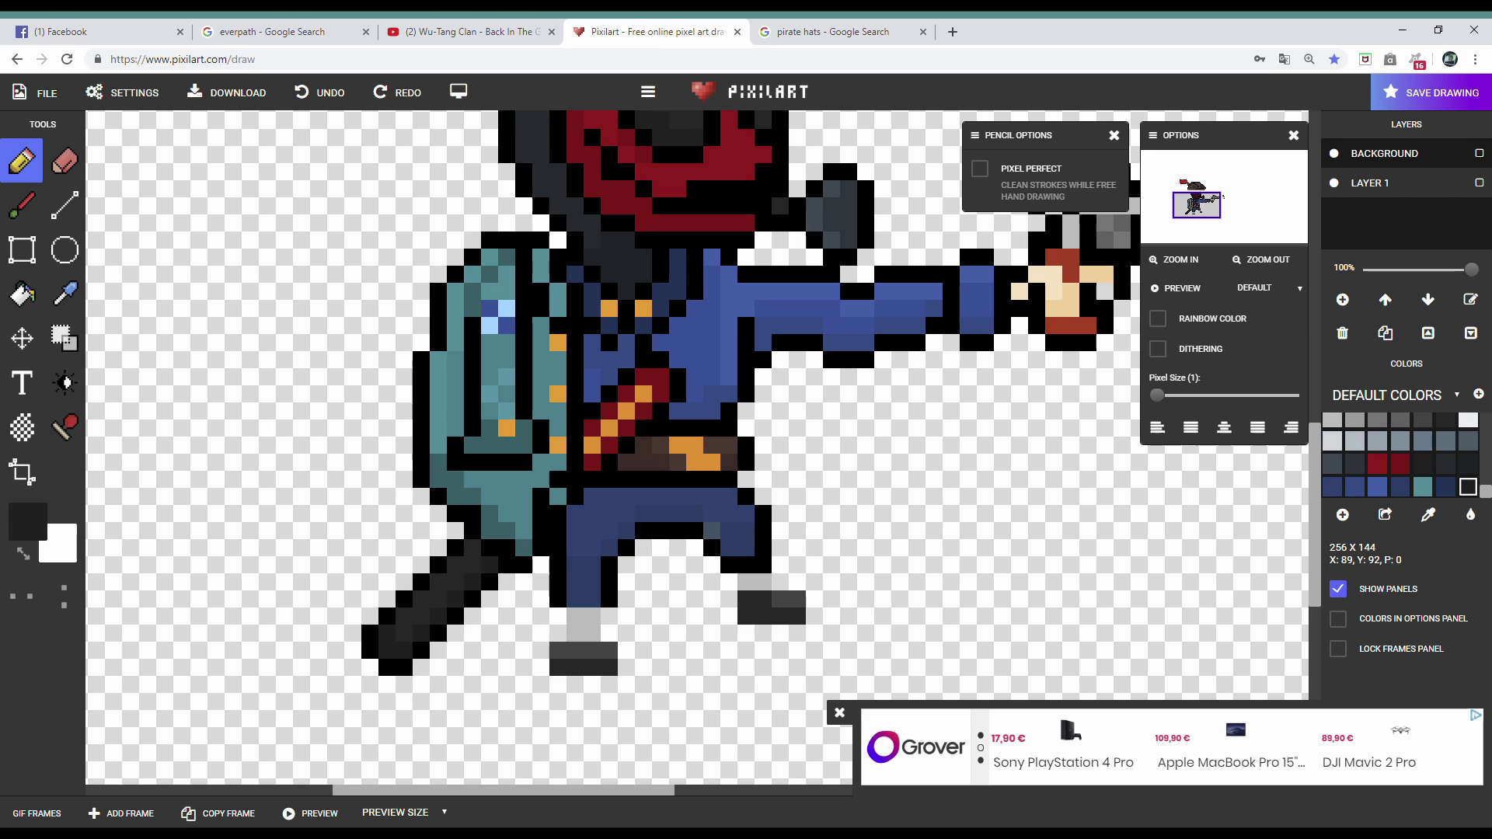
{"action": "scroll", "coordinate": [563, 575], "scroll_direction": "down", "scroll_amount": 3}
{"action": "scroll", "coordinate": [607, 497], "scroll_direction": "up", "scroll_amount": 4}
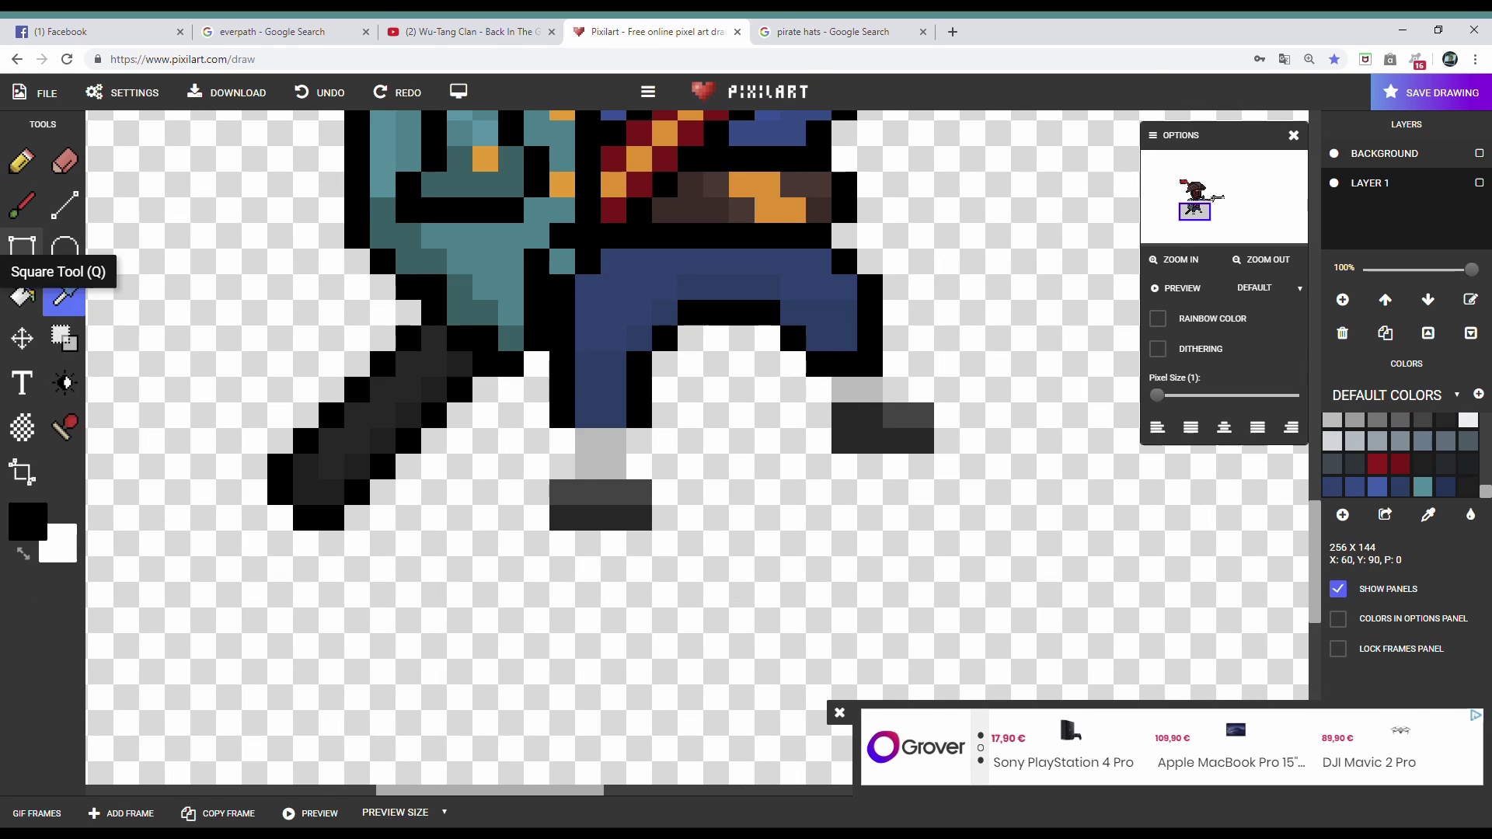
{"action": "left_click", "coordinate": [562, 440]}
{"action": "left_click", "coordinate": [639, 441]}
{"action": "left_click_drag", "start_coordinate": [535, 492], "coordinate": [535, 517]}
{"action": "scroll", "coordinate": [544, 435], "scroll_direction": "down", "scroll_amount": 3}
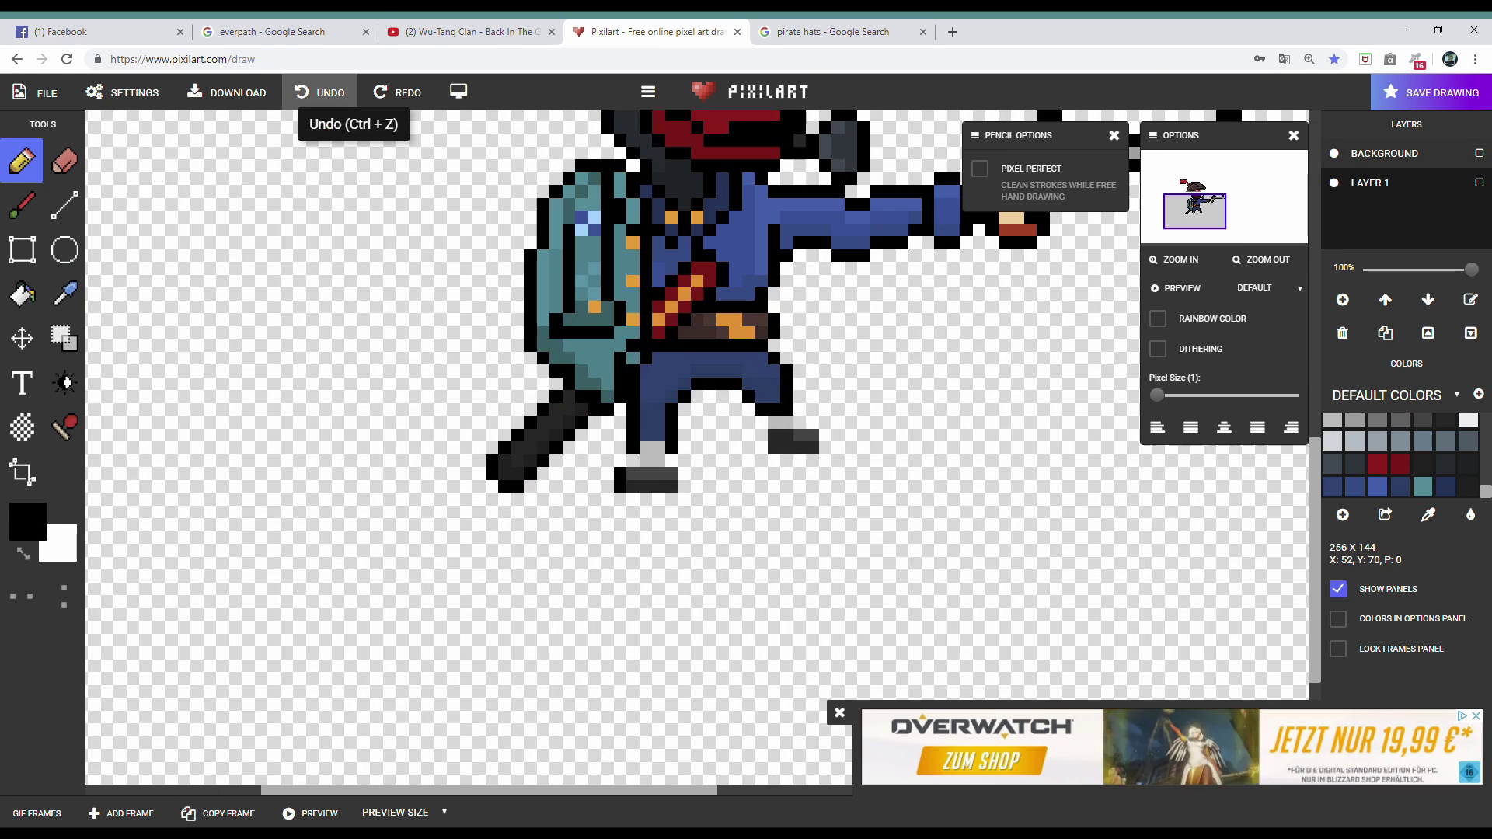
- Move the pirate to the middle of the canvas and fill the empty background with slate grey
{"action": "left_click", "coordinate": [22, 338]}
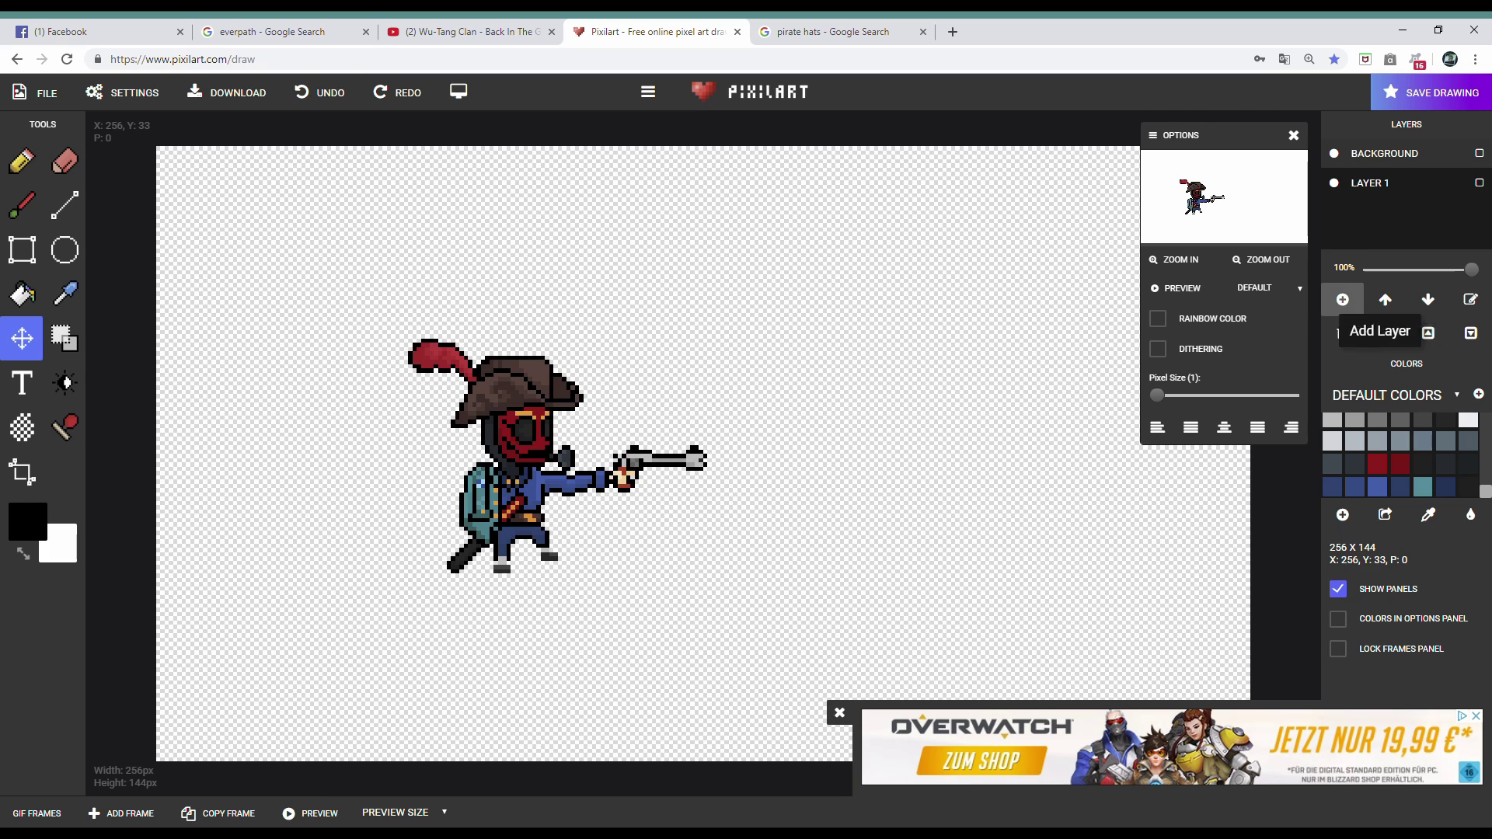
{"action": "left_click_drag", "start_coordinate": [989, 489], "coordinate": [1182, 447]}
{"action": "scroll", "coordinate": [1399, 455], "scroll_direction": "up", "scroll_amount": 5}
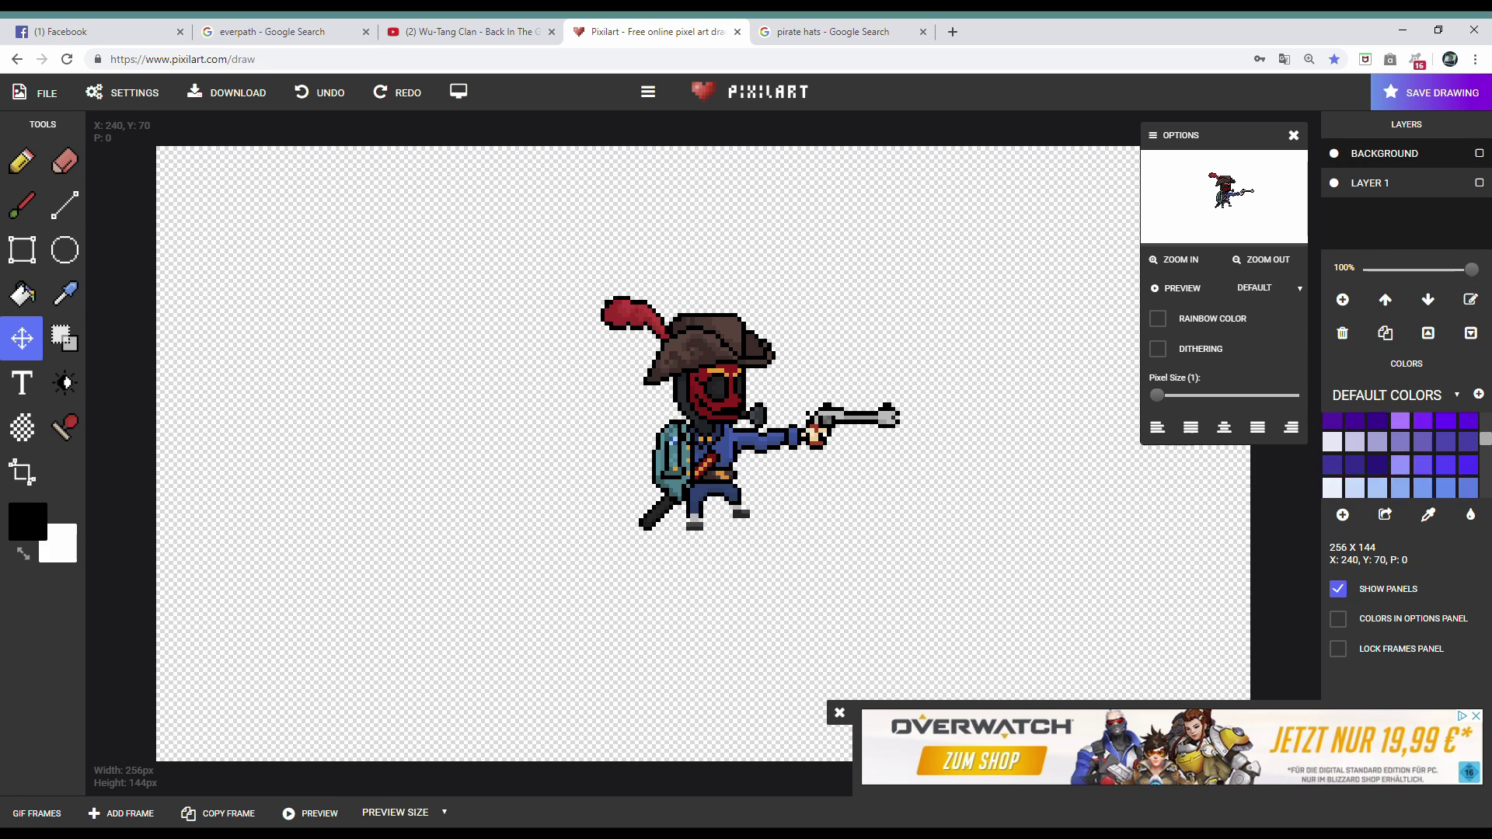
{"action": "left_click", "coordinate": [1468, 434]}
{"action": "left_click", "coordinate": [22, 294]}
{"action": "left_click", "coordinate": [311, 583]}
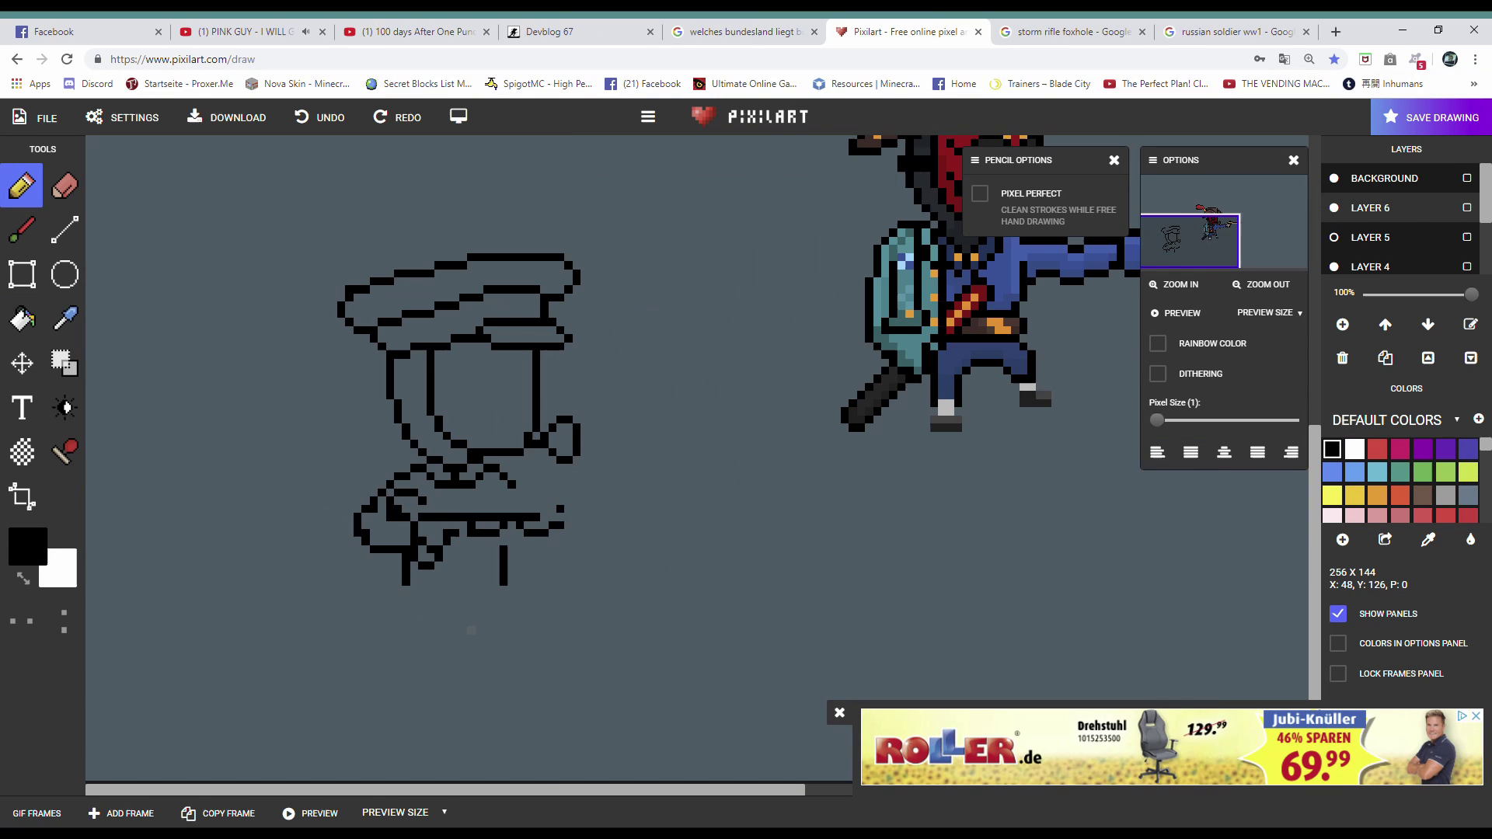
- Draw the soldier's jacket hem in black and start the outline of the legs beneath it
{"action": "scroll", "coordinate": [471, 629], "scroll_direction": "up", "scroll_amount": 3}
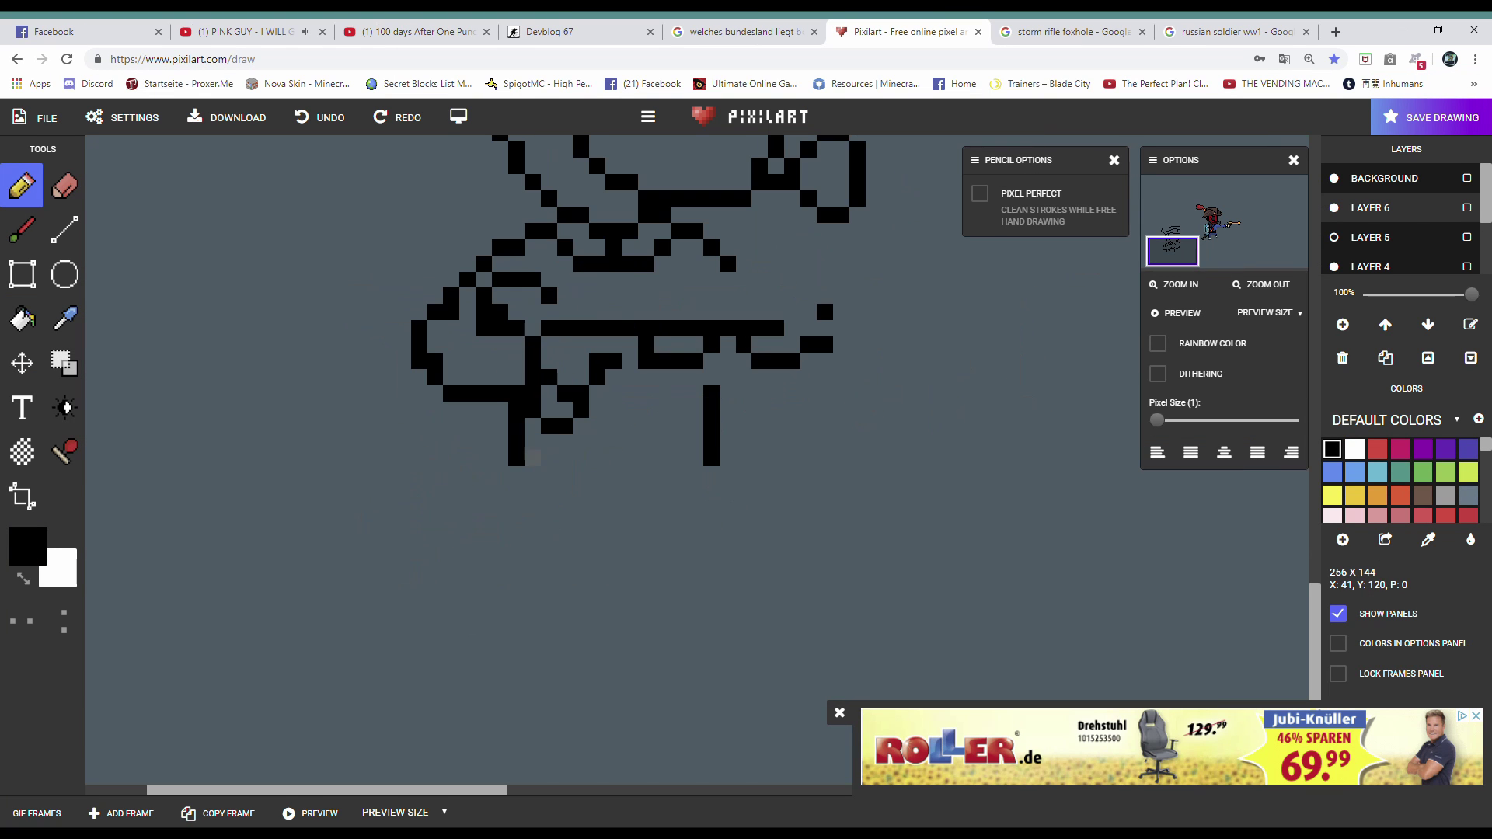
{"action": "left_click_drag", "start_coordinate": [531, 458], "coordinate": [704, 458]}
{"action": "left_click", "coordinate": [319, 118]}
{"action": "scroll", "coordinate": [591, 467], "scroll_direction": "left", "scroll_amount": 2}
{"action": "left_click_drag", "start_coordinate": [592, 476], "coordinate": [592, 497]}
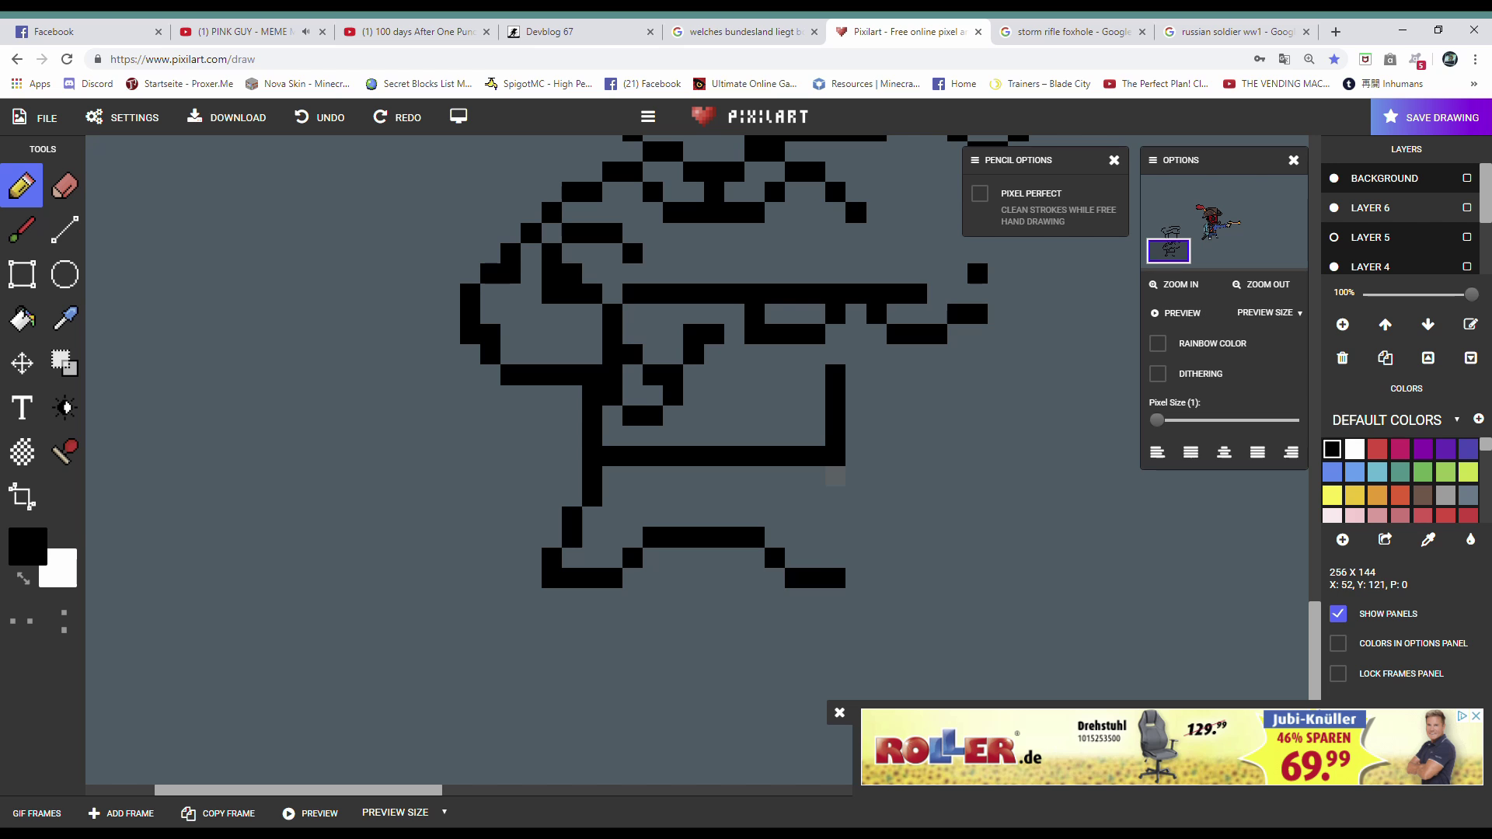
- Correct the outline of the soldier's front leg by erasing stray pixels and drawing its outer edge
{"action": "scroll", "coordinate": [835, 519], "scroll_direction": "down", "scroll_amount": 2}
{"action": "key", "text": "e"}
{"action": "left_click_drag", "start_coordinate": [711, 414], "coordinate": [726, 480]}
{"action": "key", "text": "b"}
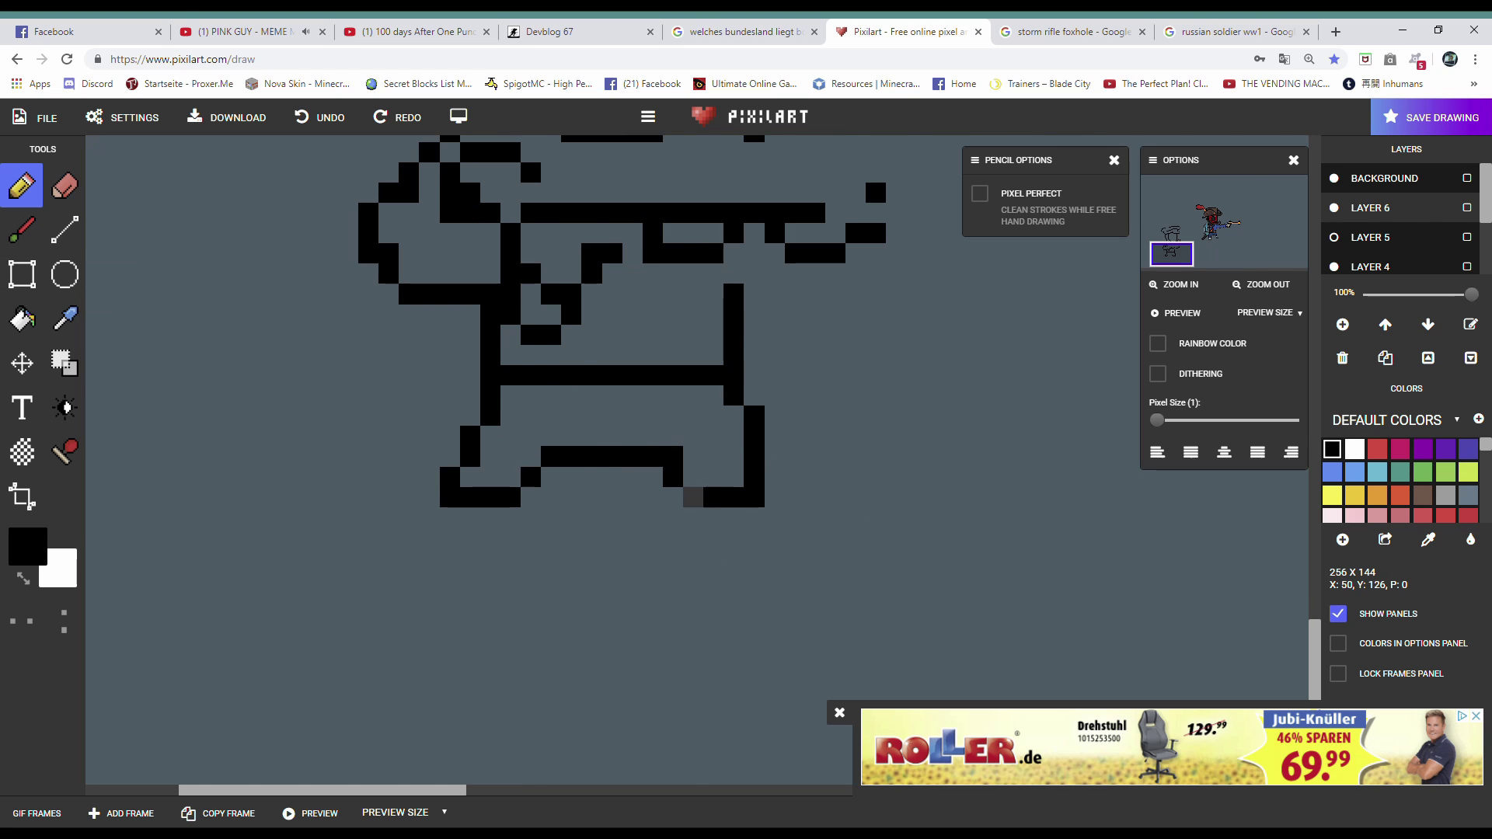
- Draw the soldier's lower legs and solid black boots beneath both trouser legs
{"action": "scroll", "coordinate": [533, 497], "scroll_direction": "up", "scroll_amount": 1}
{"action": "left_click", "coordinate": [573, 425]}
{"action": "left_click_drag", "start_coordinate": [572, 486], "coordinate": [612, 465]}
{"action": "scroll", "coordinate": [590, 481], "scroll_direction": "down", "scroll_amount": 2}
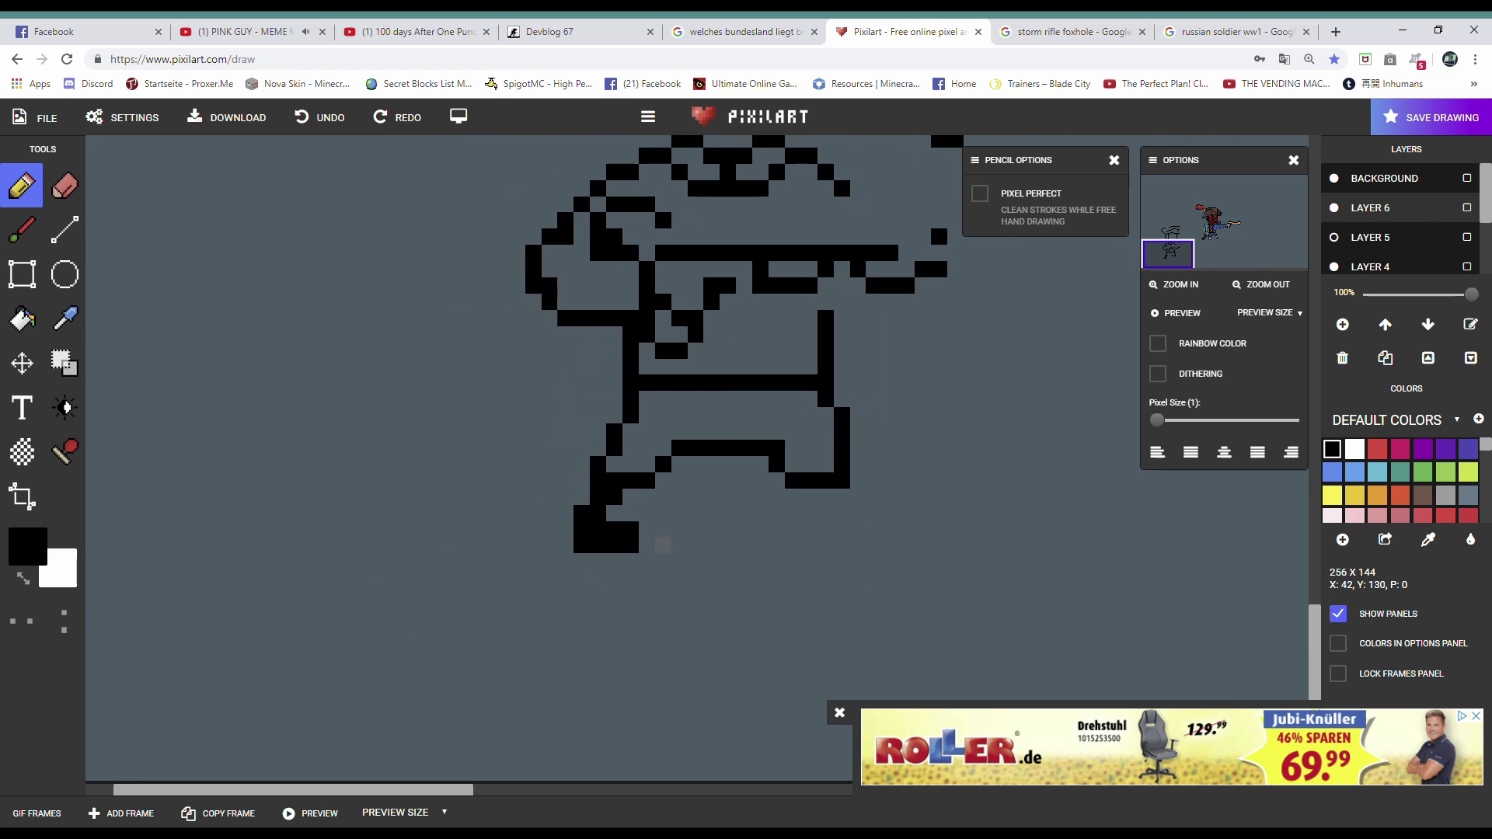
{"action": "scroll", "coordinate": [1037, 227], "scroll_direction": "down", "scroll_amount": 2}
- Shift the soldier's legs and hem about two pixels to the right and redraw the jacket sides to meet them
{"action": "left_click", "coordinate": [64, 363]}
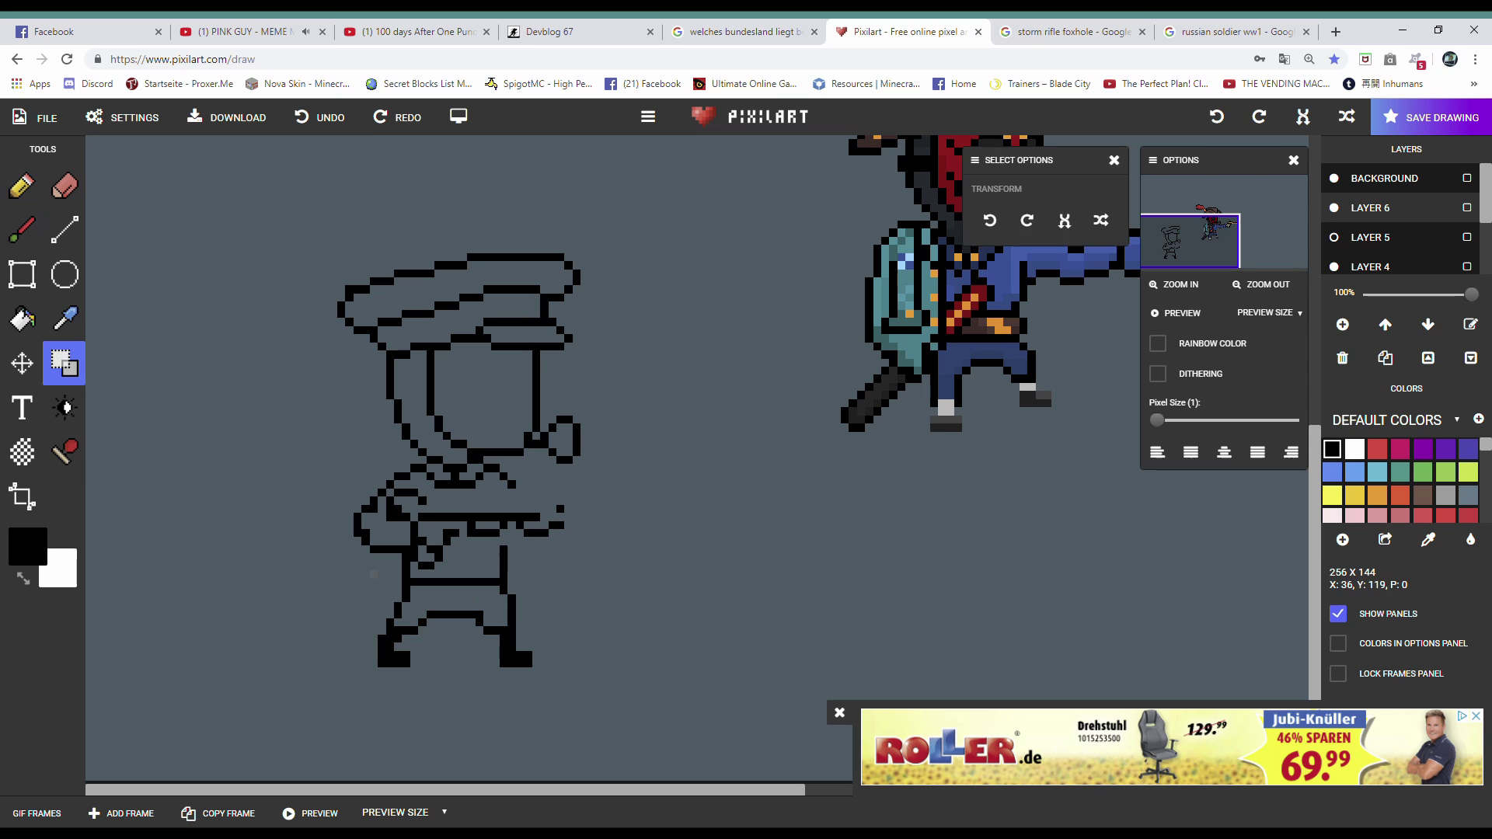
{"action": "left_click", "coordinate": [21, 187]}
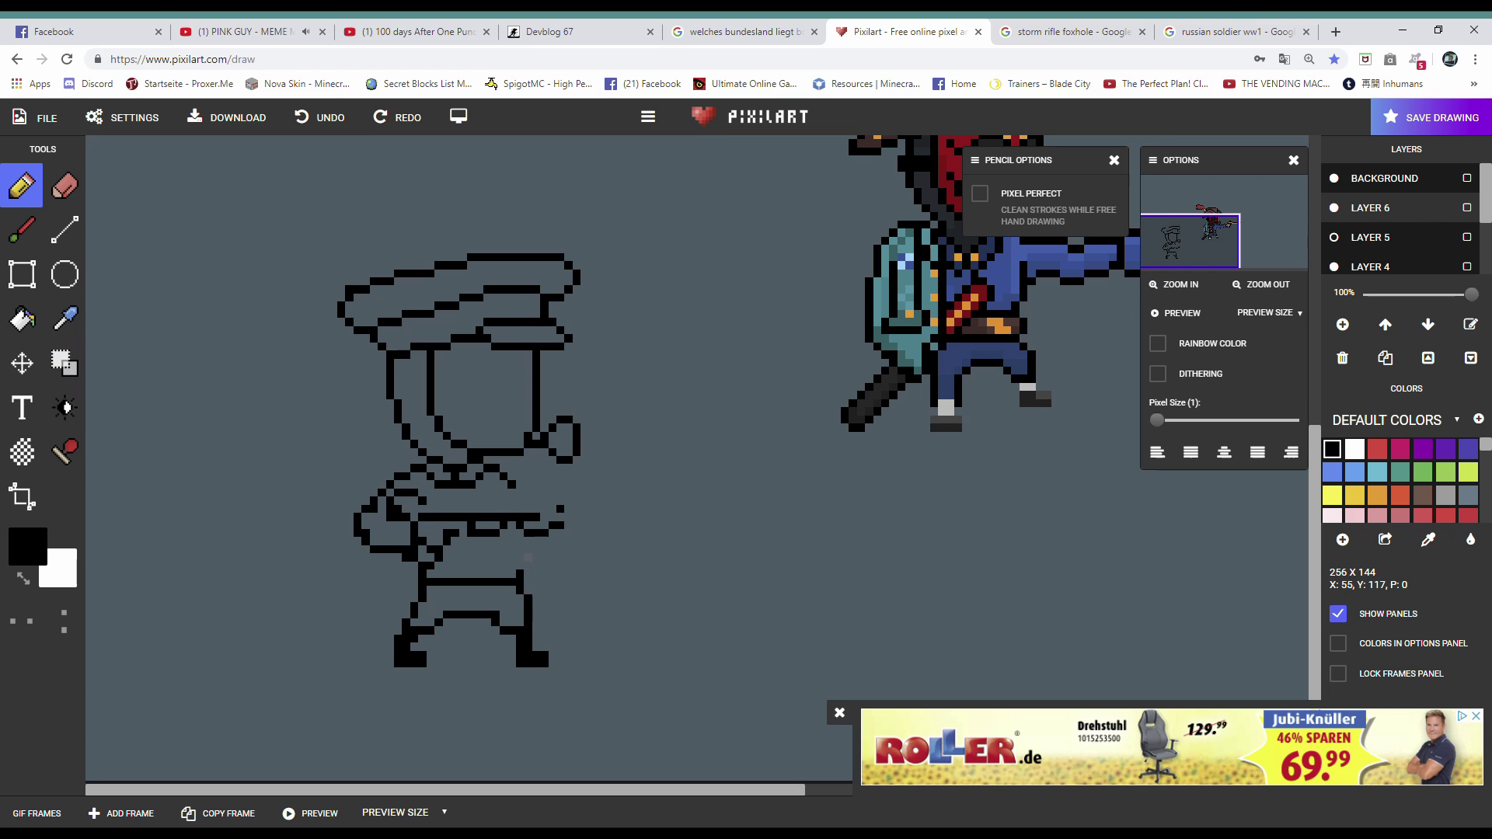
{"action": "scroll", "coordinate": [234, 233], "scroll_direction": "up", "scroll_amount": 3}
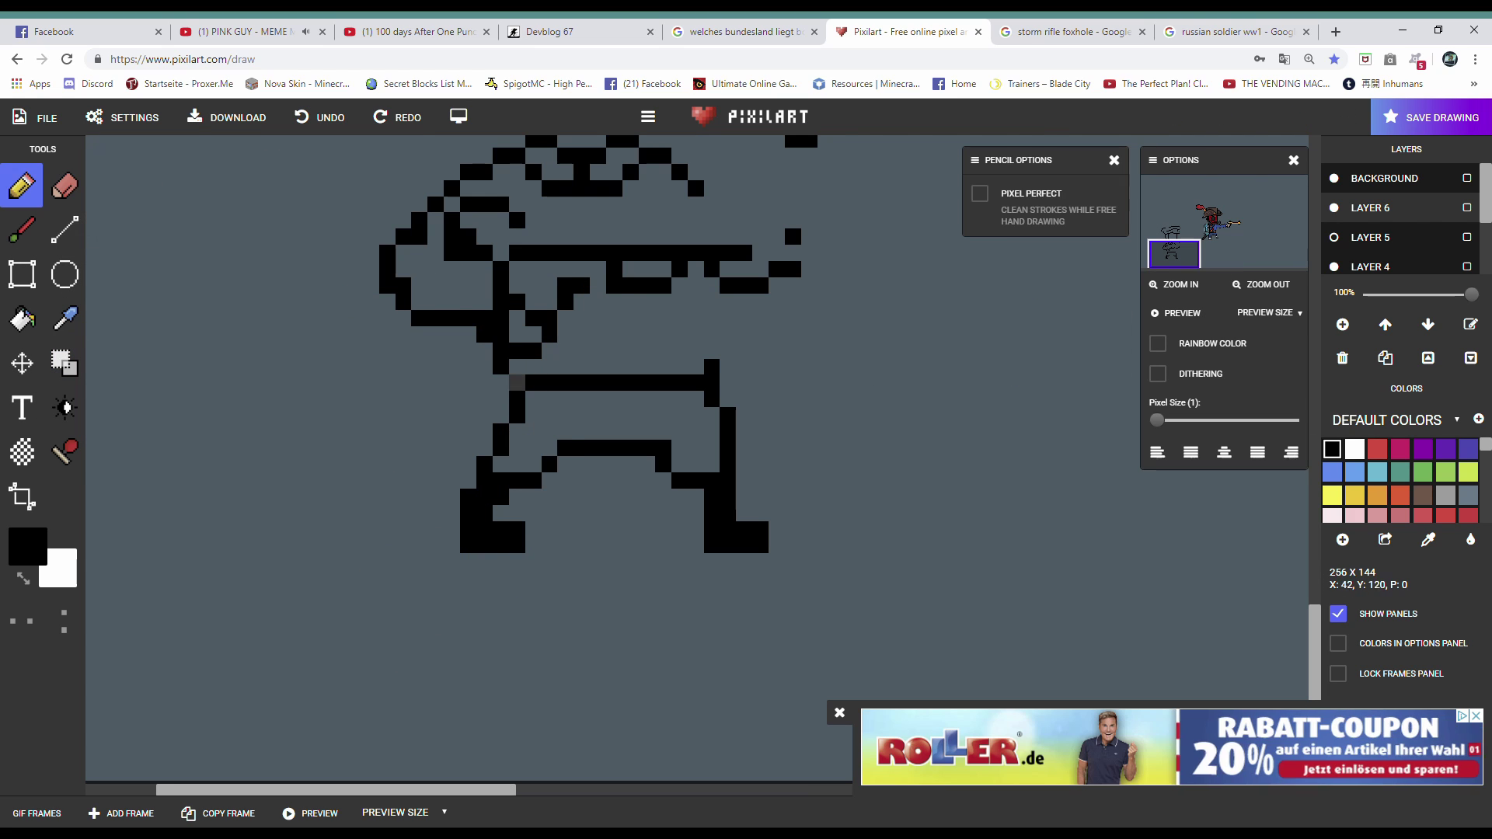
{"action": "scroll", "coordinate": [156, 310], "scroll_direction": "down", "scroll_amount": 3}
{"action": "left_click", "coordinate": [64, 186]}
{"action": "scroll", "coordinate": [373, 560], "scroll_direction": "up", "scroll_amount": 3}
{"action": "scroll", "coordinate": [373, 560], "scroll_direction": "down", "scroll_amount": 2}
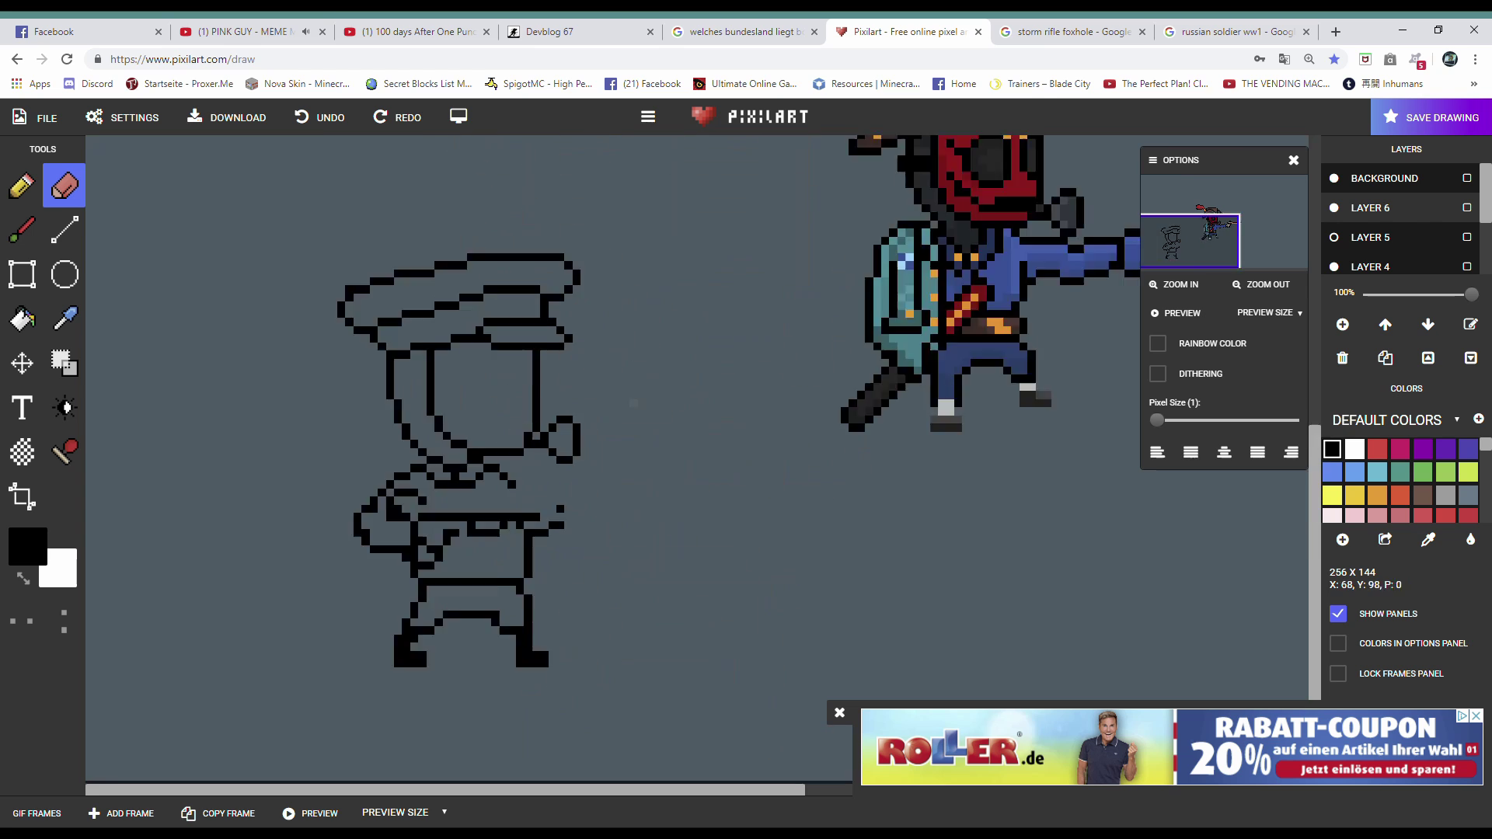
- Outline two tall oval eyes on the soldier's face and draw the mouth line leading to the pipe
{"action": "scroll", "coordinate": [373, 559], "scroll_direction": "up", "scroll_amount": 3}
{"action": "key", "text": "b"}
{"action": "scroll", "coordinate": [833, 294], "scroll_direction": "down", "scroll_amount": 2}
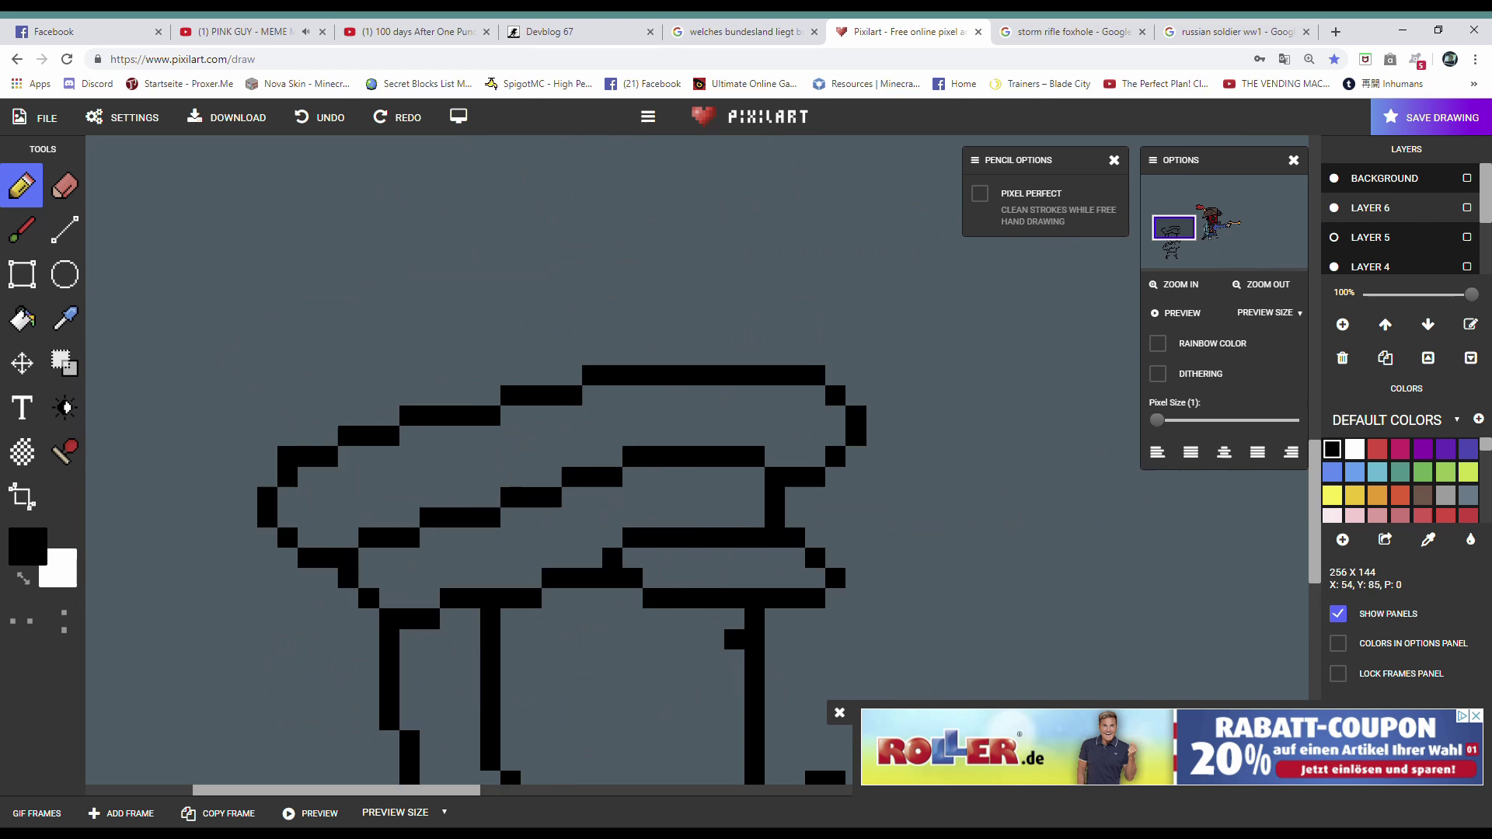
{"action": "left_click_drag", "start_coordinate": [727, 520], "coordinate": [727, 576]}
{"action": "left_click_drag", "start_coordinate": [614, 604], "coordinate": [645, 506]}
{"action": "scroll", "coordinate": [646, 506], "scroll_direction": "down", "scroll_amount": 3}
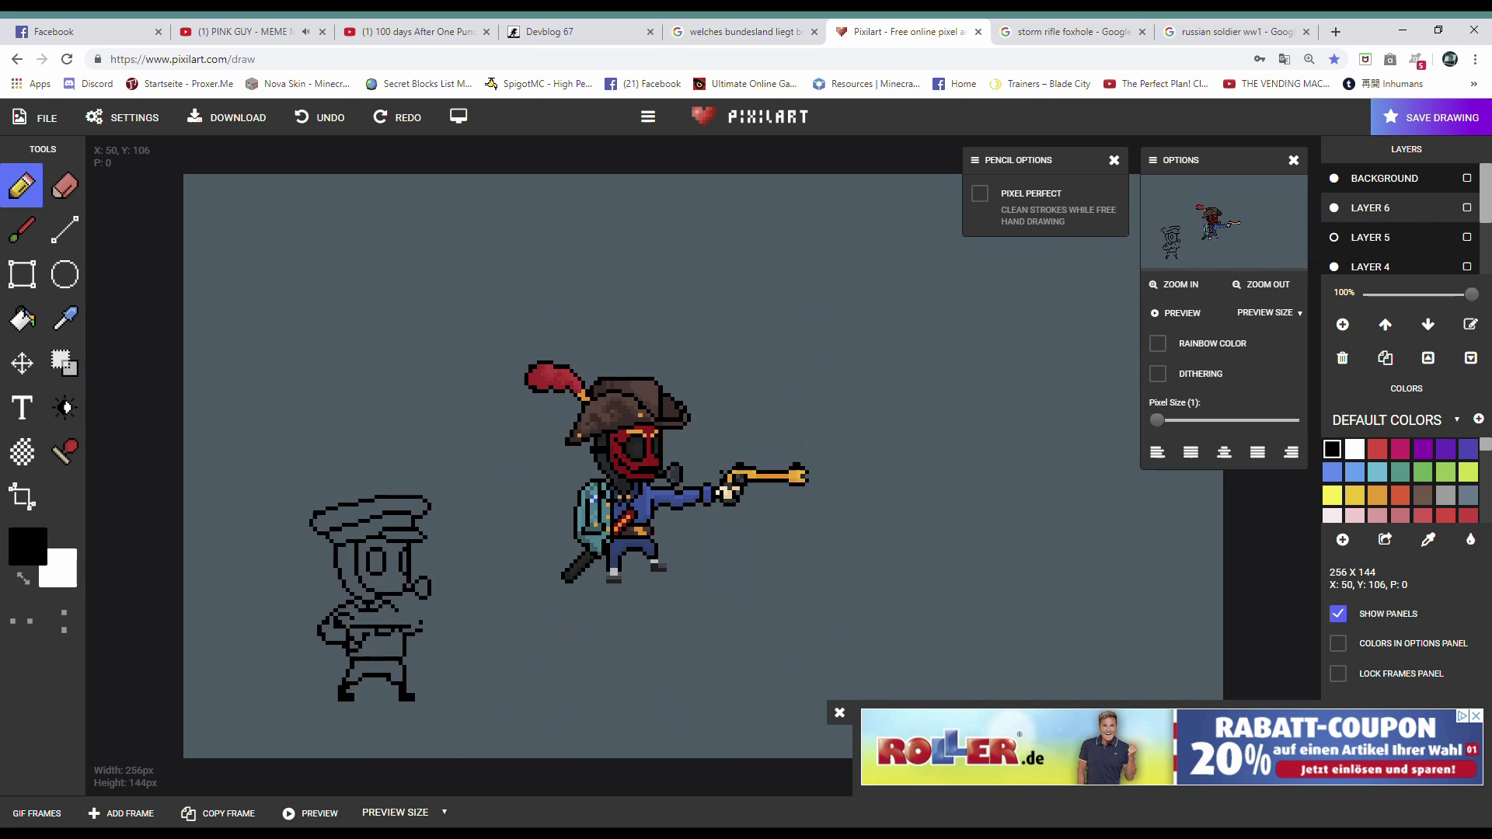
{"action": "scroll", "coordinate": [647, 409], "scroll_direction": "up", "scroll_amount": 3}
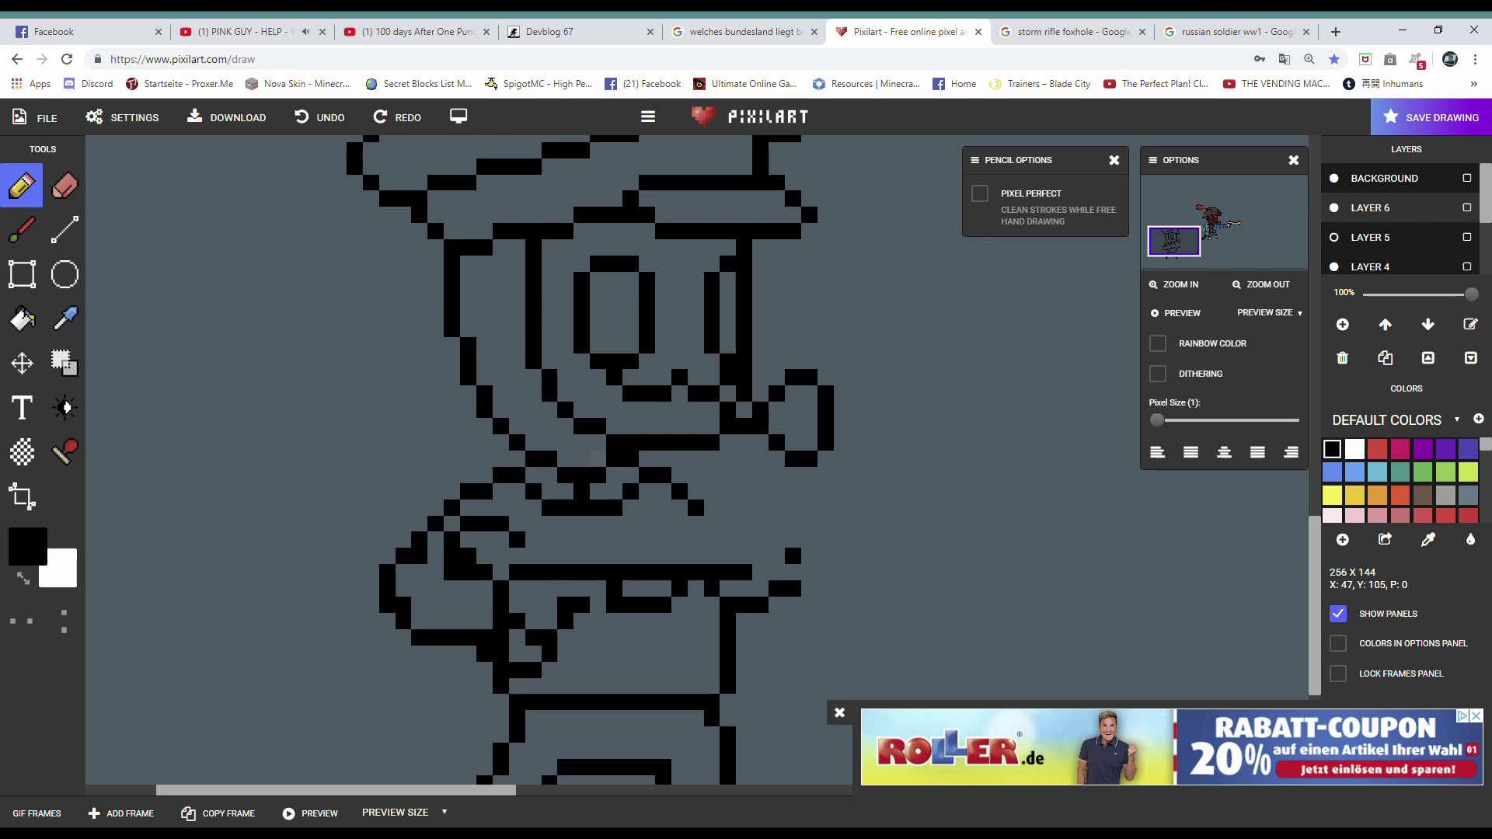
- Draw a row of vertical teeth along the soldier's mouth and add pointed tips above and below the front eye
{"action": "scroll", "coordinate": [596, 458], "scroll_direction": "down", "scroll_amount": 2}
{"action": "scroll", "coordinate": [482, 411], "scroll_direction": "up", "scroll_amount": 2}
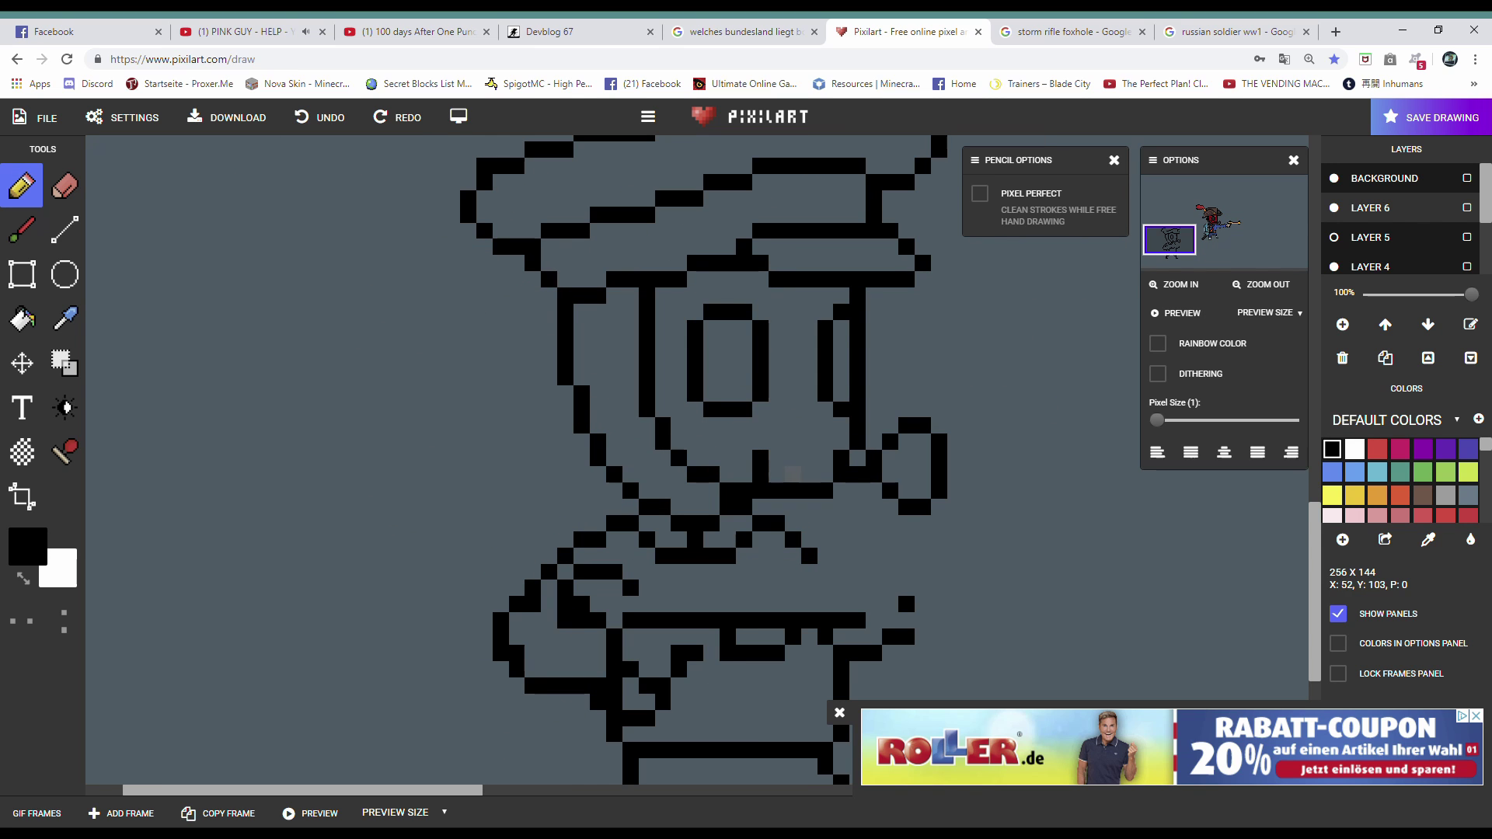
{"action": "scroll", "coordinate": [792, 473], "scroll_direction": "up", "scroll_amount": 1}
{"action": "scroll", "coordinate": [590, 394], "scroll_direction": "down", "scroll_amount": 3}
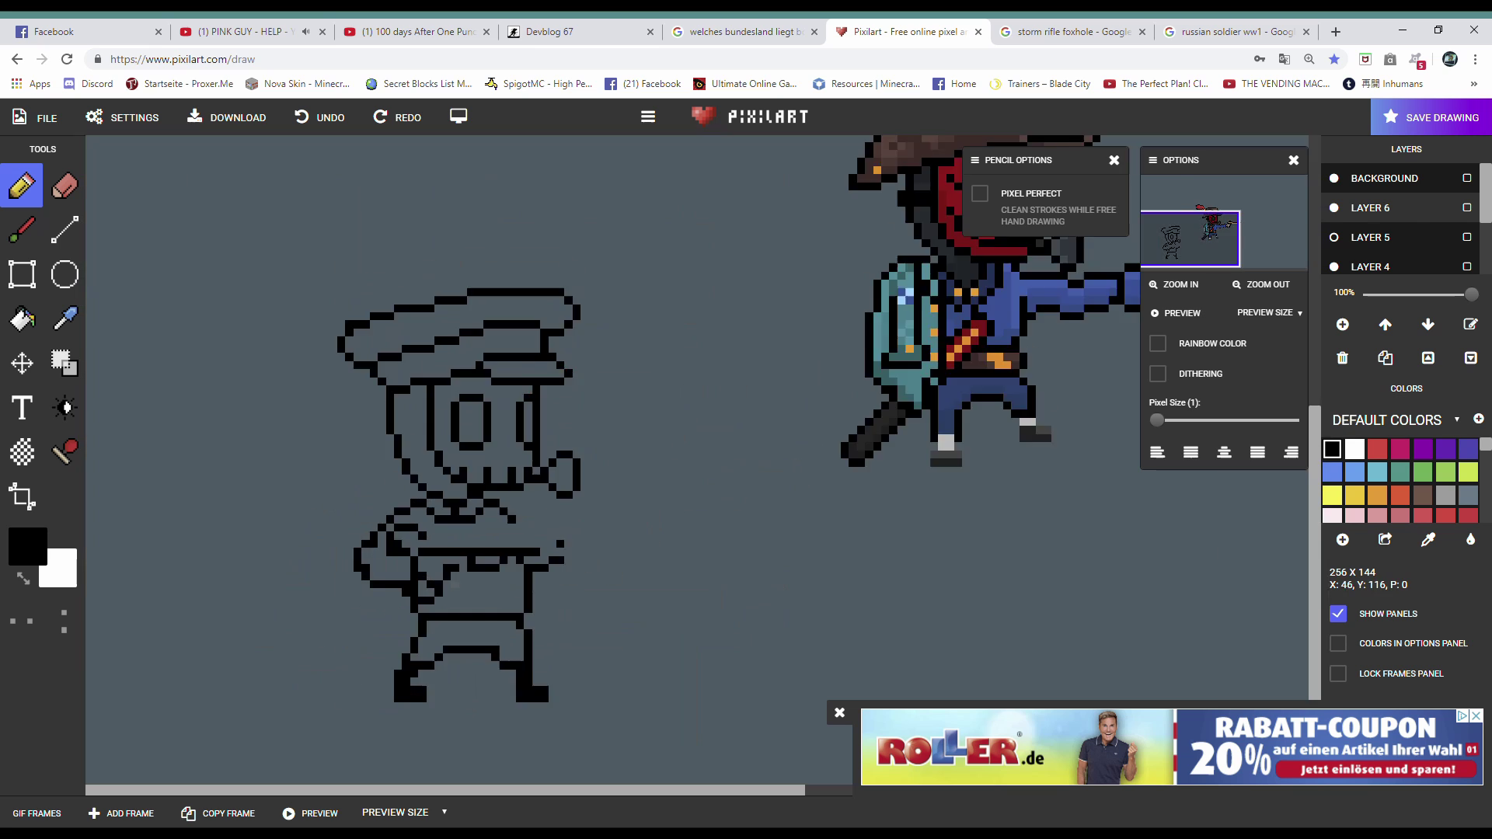
{"action": "scroll", "coordinate": [630, 377], "scroll_direction": "up", "scroll_amount": 2}
{"action": "scroll", "coordinate": [694, 457], "scroll_direction": "down", "scroll_amount": 3}
{"action": "scroll", "coordinate": [511, 386], "scroll_direction": "up", "scroll_amount": 2}
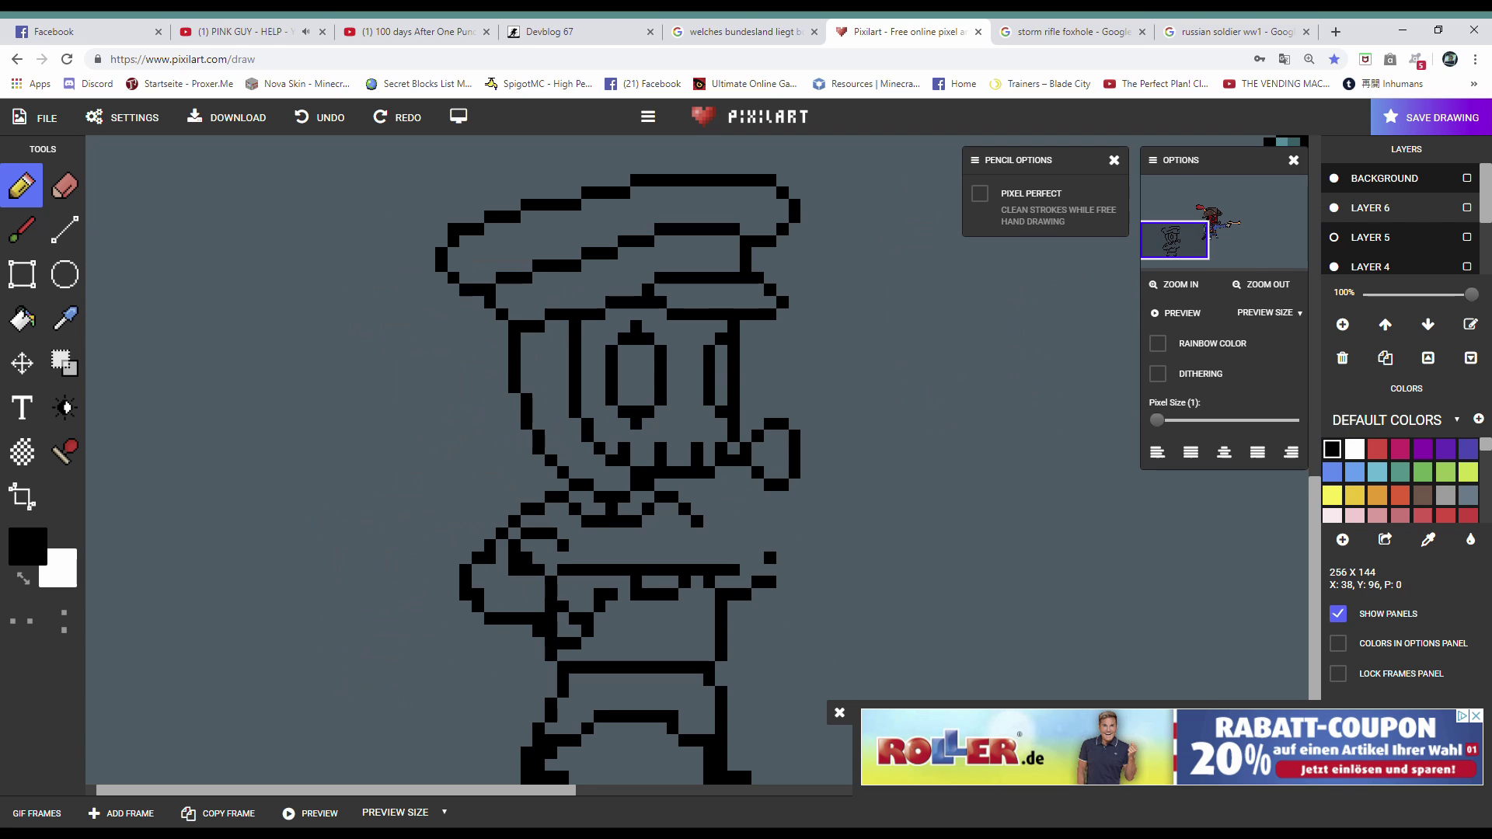
- Draw a thick black strap across the side of the head and colour the mask red with darker red shading
{"action": "scroll", "coordinate": [563, 448], "scroll_direction": "down", "scroll_amount": 3}
{"action": "scroll", "coordinate": [679, 394], "scroll_direction": "up", "scroll_amount": 3}
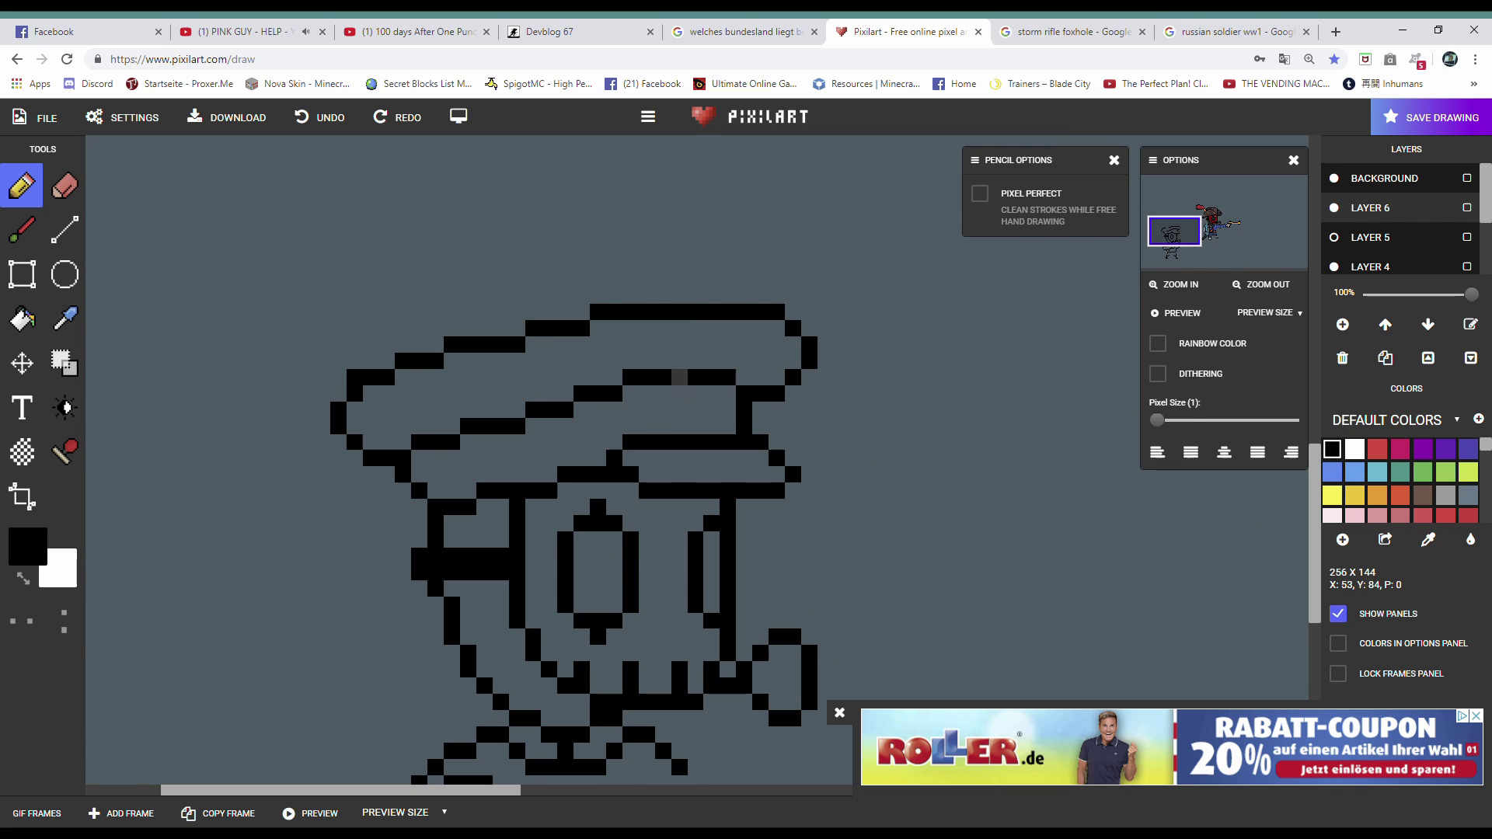
{"action": "scroll", "coordinate": [662, 410], "scroll_direction": "down", "scroll_amount": 3}
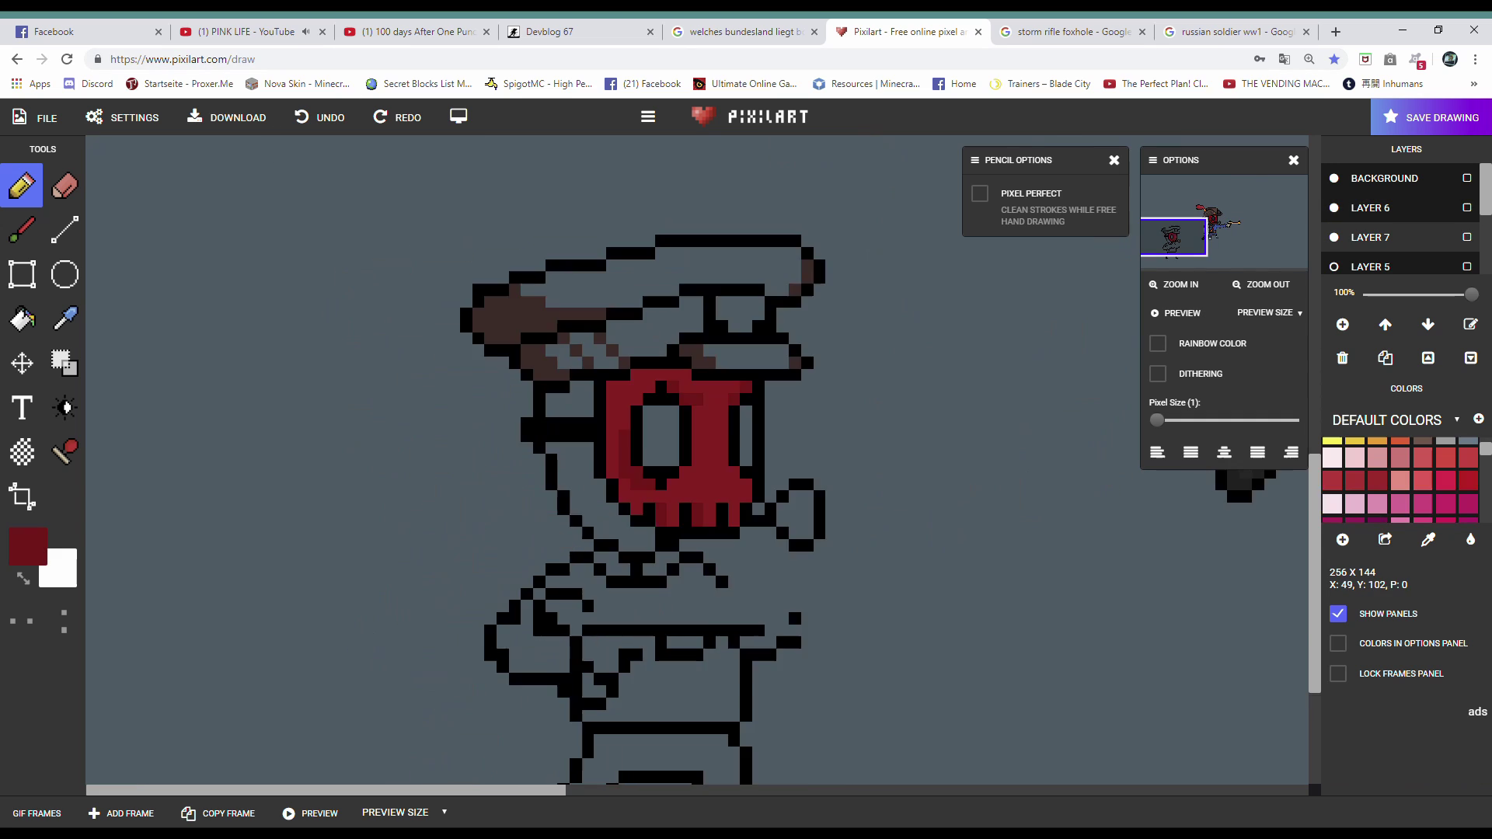
- Shade the back and underside of the cap in dark and medium brown, undoing the unwanted strokes
{"action": "scroll", "coordinate": [777, 467], "scroll_direction": "up", "scroll_amount": 3}
{"action": "scroll", "coordinate": [1399, 478], "scroll_direction": "down", "scroll_amount": 3}
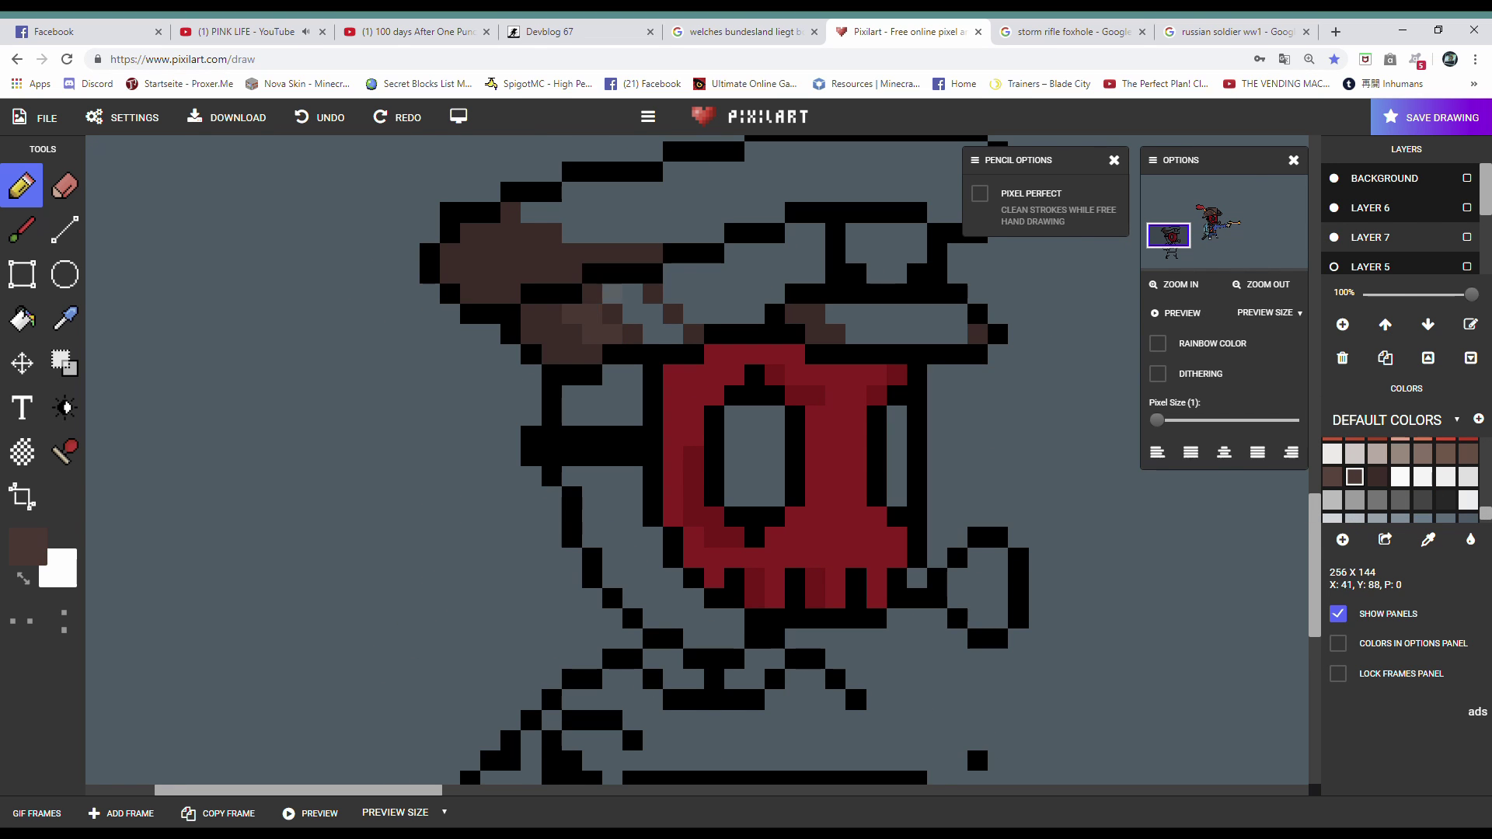
{"action": "scroll", "coordinate": [544, 459], "scroll_direction": "up", "scroll_amount": 1}
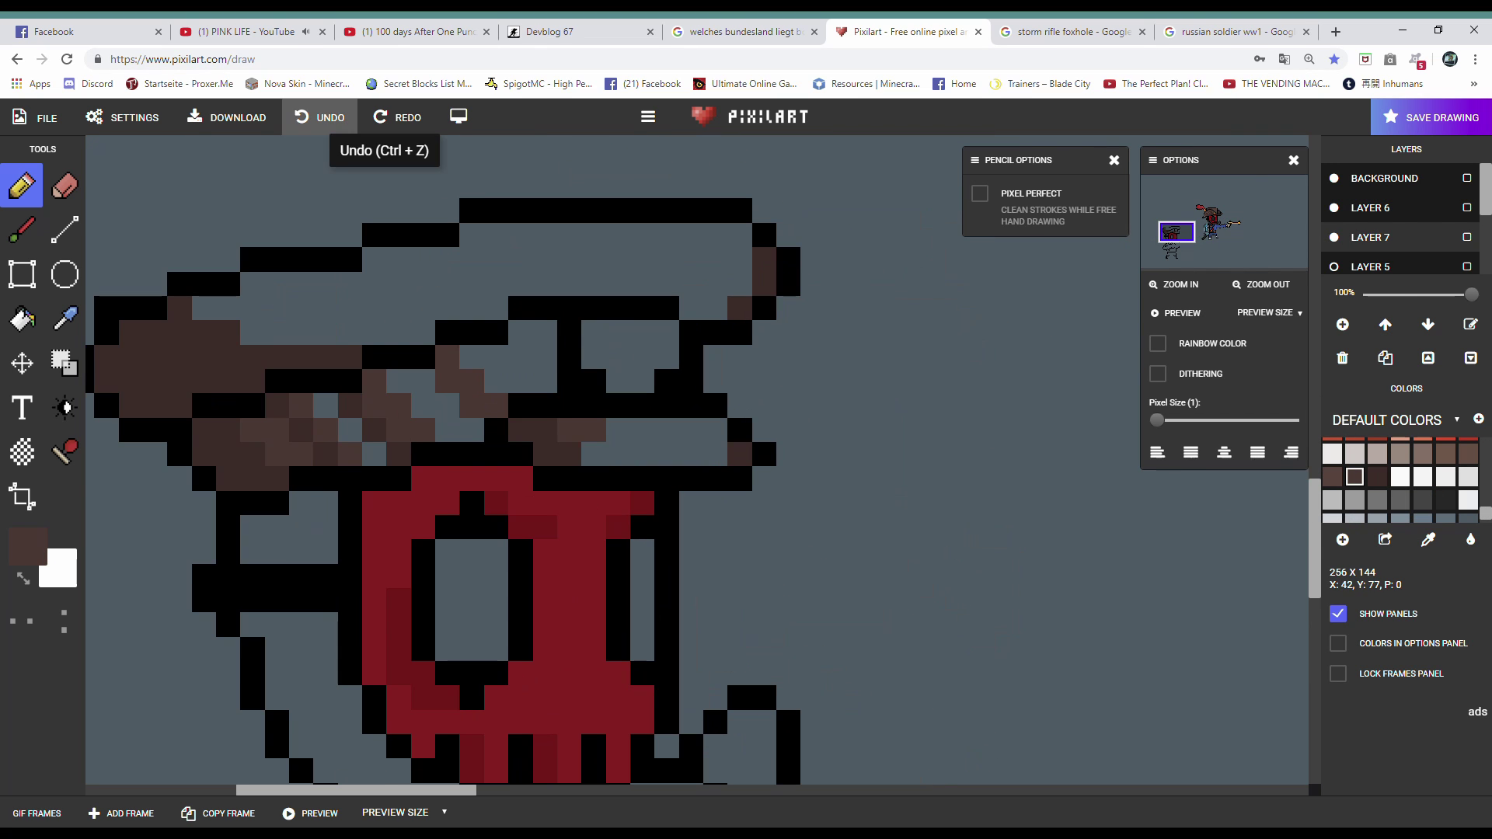
{"action": "left_click", "coordinate": [320, 116]}
{"action": "scroll", "coordinate": [388, 575], "scroll_direction": "down", "scroll_amount": 5}
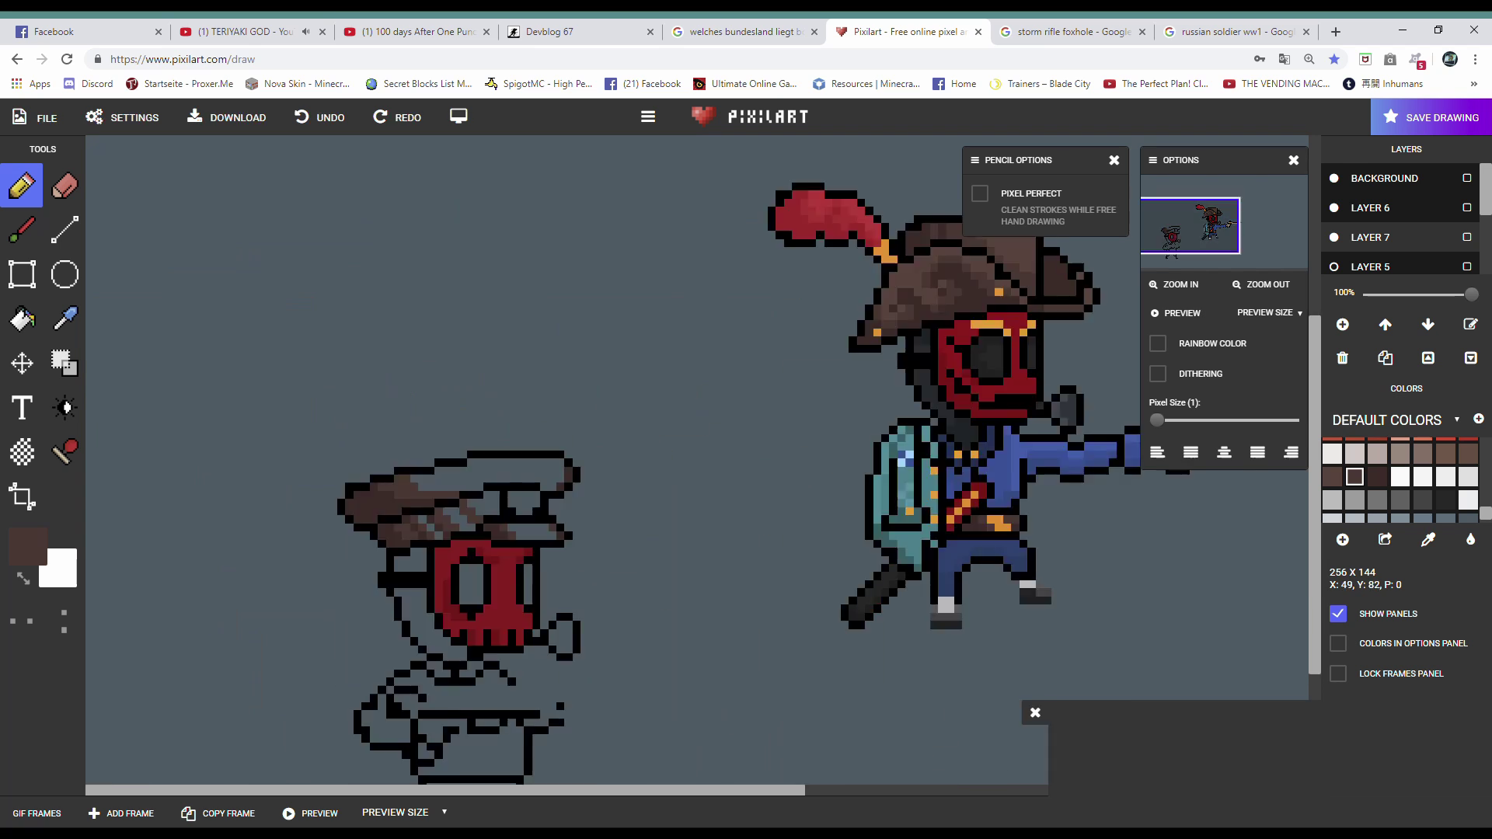
{"action": "scroll", "coordinate": [323, 555], "scroll_direction": "up", "scroll_amount": 5}
{"action": "key", "text": "ctrl+z"}
{"action": "key", "text": "ctrl+z"}
{"action": "key", "text": "ctrl+z"}
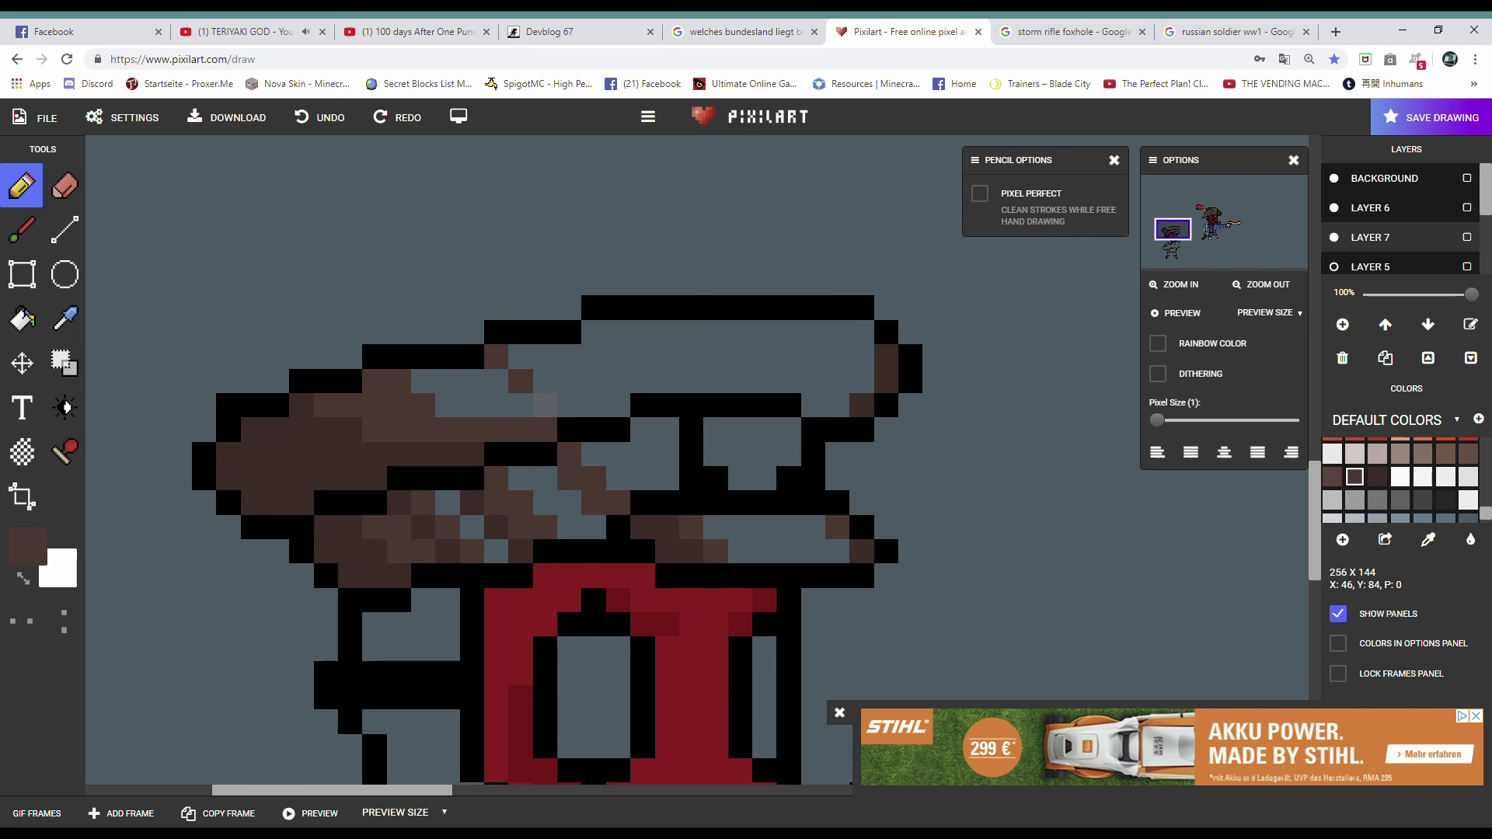
- Fill the remaining areas of the cap's crown, band and peak with lighter brown shades
{"action": "scroll", "coordinate": [323, 555], "scroll_direction": "down", "scroll_amount": 10}
{"action": "scroll", "coordinate": [323, 555], "scroll_direction": "up", "scroll_amount": 9}
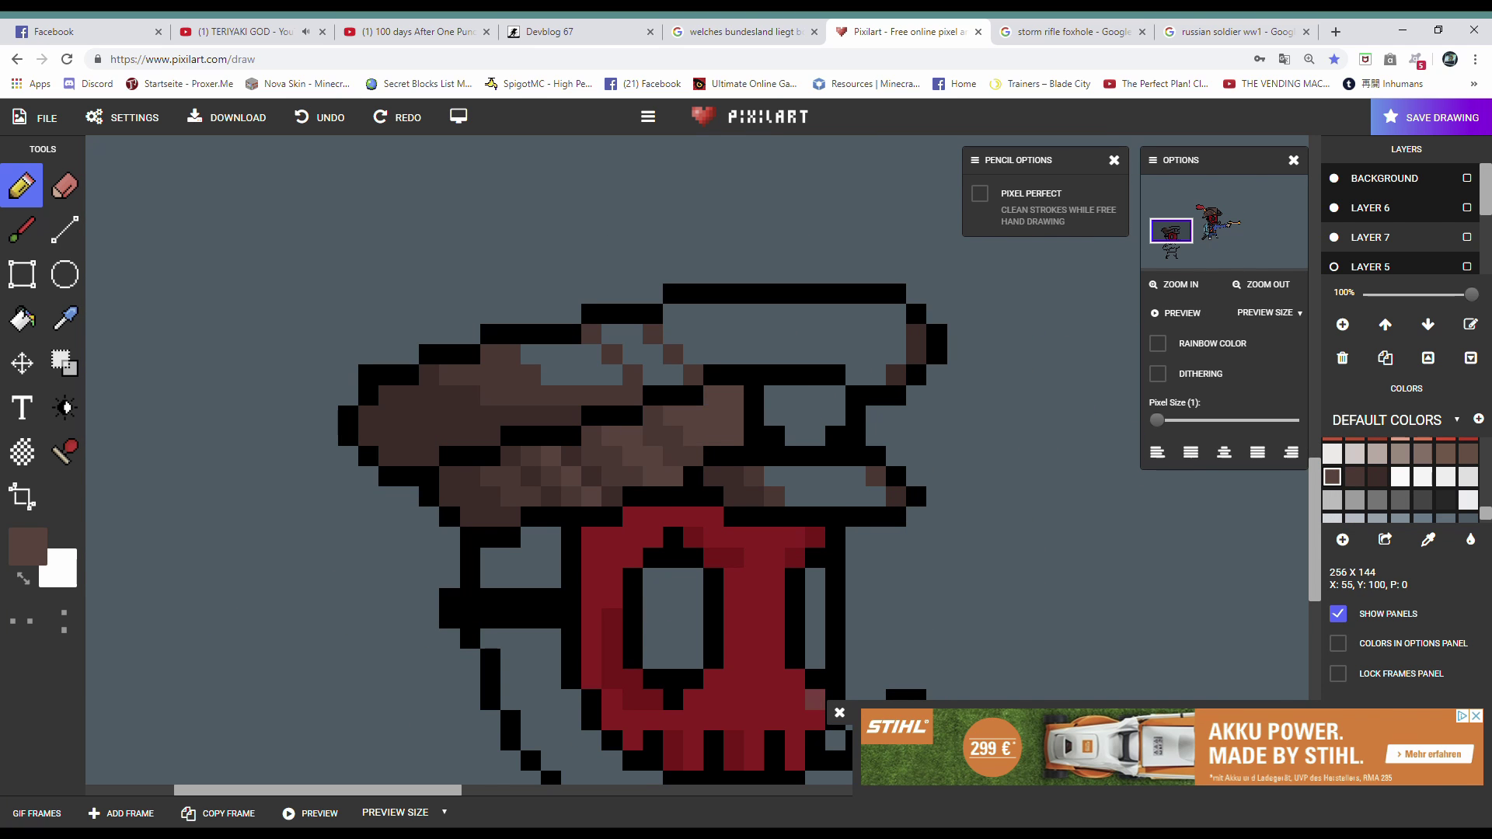
{"action": "left_click_drag", "start_coordinate": [775, 476], "coordinate": [876, 496]}
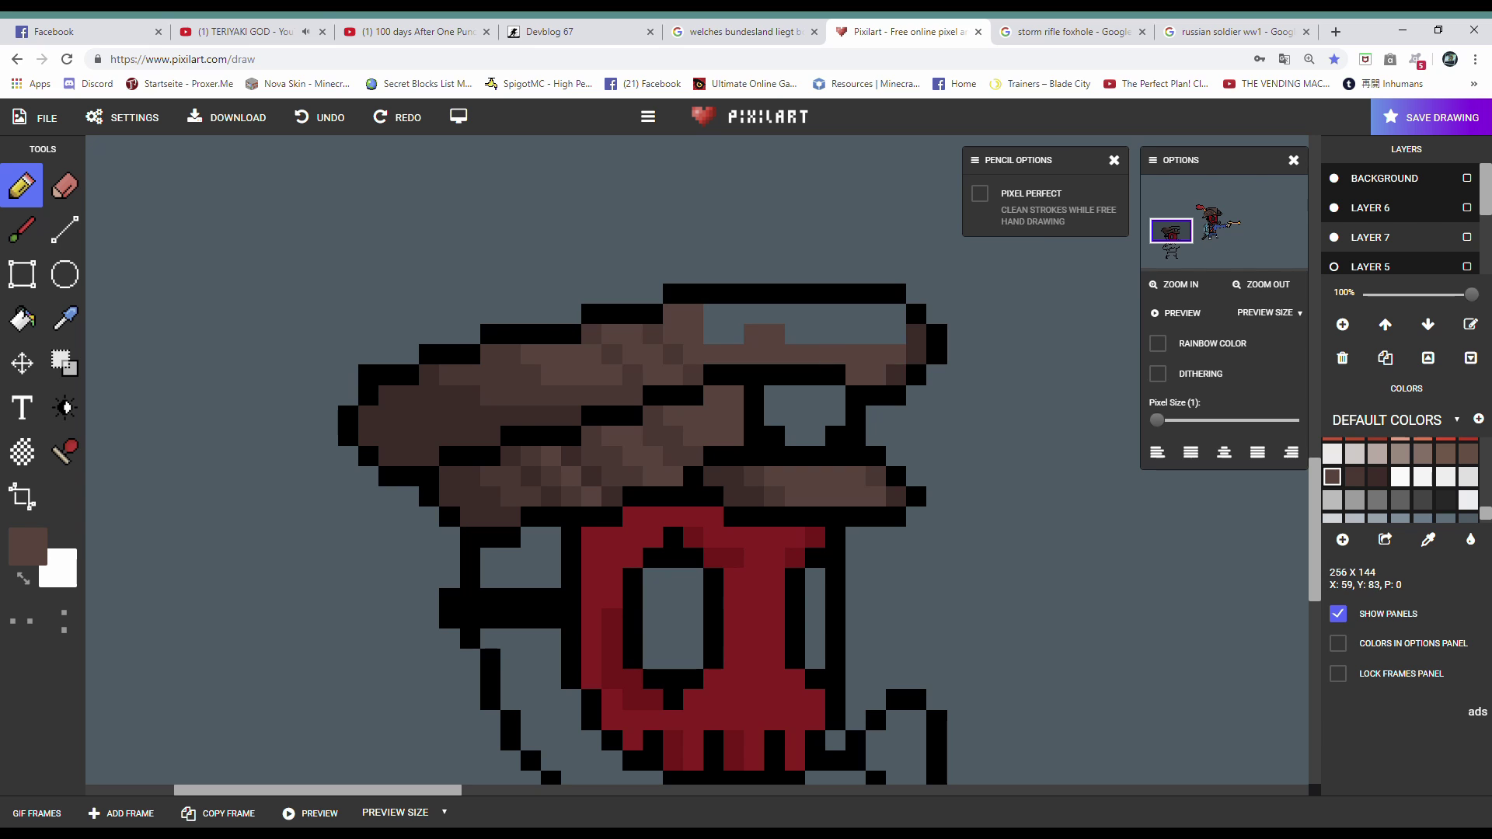
{"action": "scroll", "coordinate": [265, 393], "scroll_direction": "down", "scroll_amount": 5}
{"action": "scroll", "coordinate": [295, 396], "scroll_direction": "up", "scroll_amount": 5}
{"action": "scroll", "coordinate": [296, 396], "scroll_direction": "down", "scroll_amount": 5}
{"action": "scroll", "coordinate": [317, 398], "scroll_direction": "up", "scroll_amount": 5}
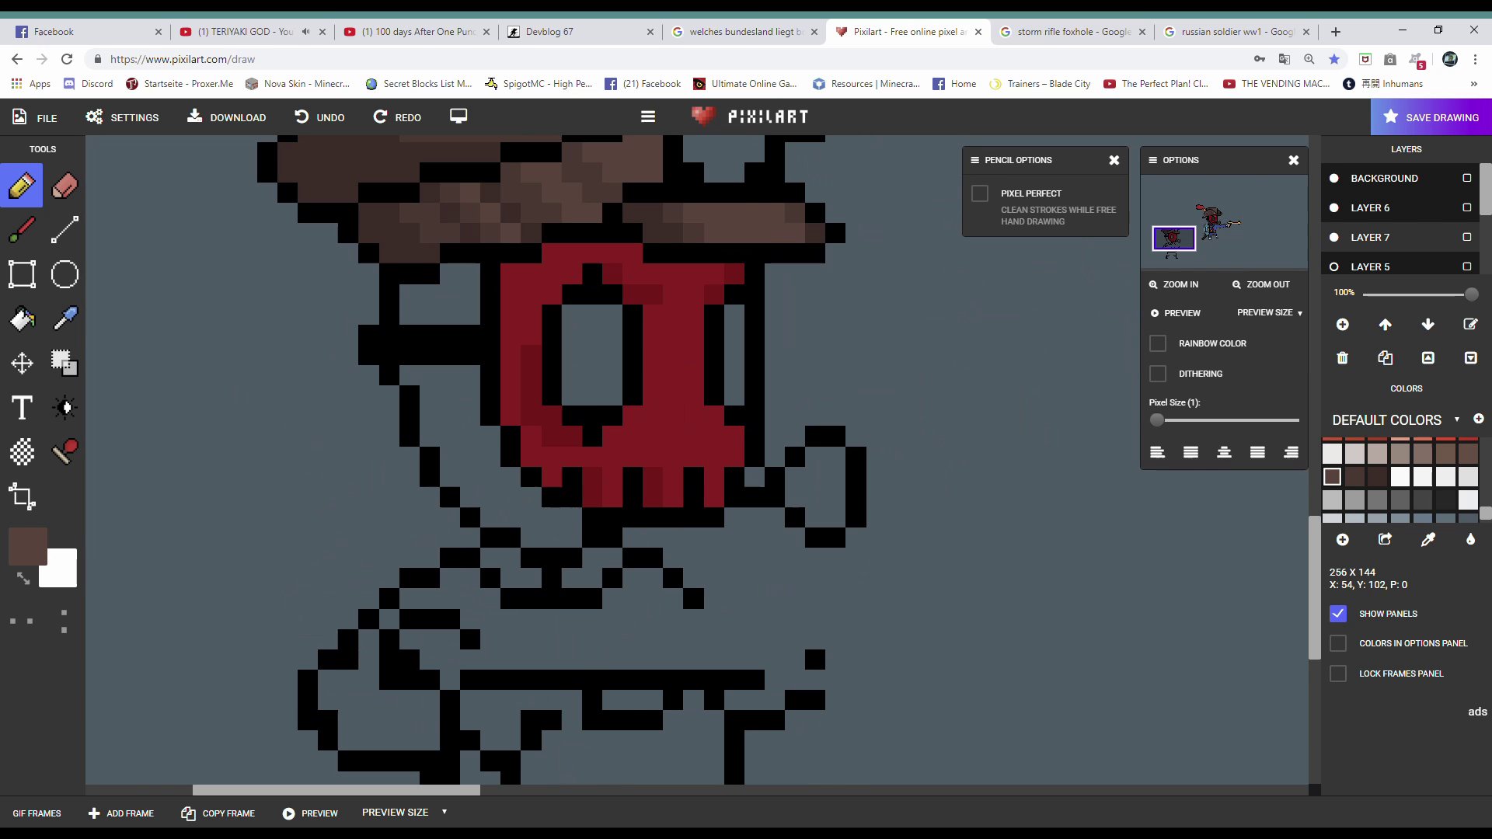
- Colour the soldier's pipe bowl in two blue-grey tones and its stem in grey
{"action": "scroll", "coordinate": [1399, 478], "scroll_direction": "down", "scroll_amount": 1}
{"action": "left_click", "coordinate": [1445, 474]}
{"action": "scroll", "coordinate": [816, 497], "scroll_direction": "down", "scroll_amount": 3}
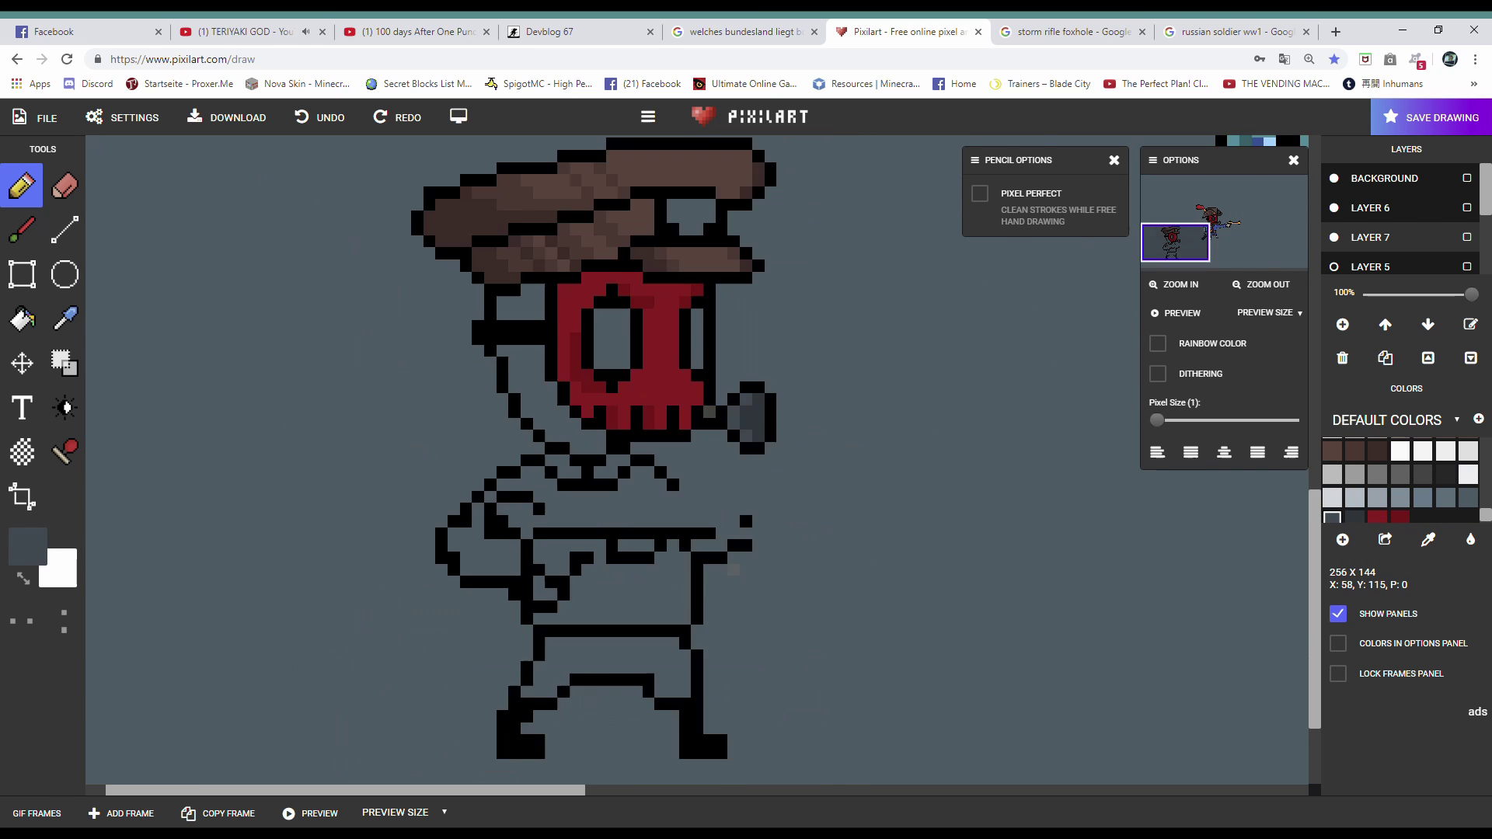
{"action": "scroll", "coordinate": [816, 498], "scroll_direction": "up", "scroll_amount": 2}
{"action": "scroll", "coordinate": [554, 516], "scroll_direction": "down", "scroll_amount": 5}
- Fill the soldier's head and neck behind the red mask with a dark blue-grey
{"action": "key", "text": "i"}
{"action": "key", "text": "b"}
{"action": "scroll", "coordinate": [551, 513], "scroll_direction": "up", "scroll_amount": 5}
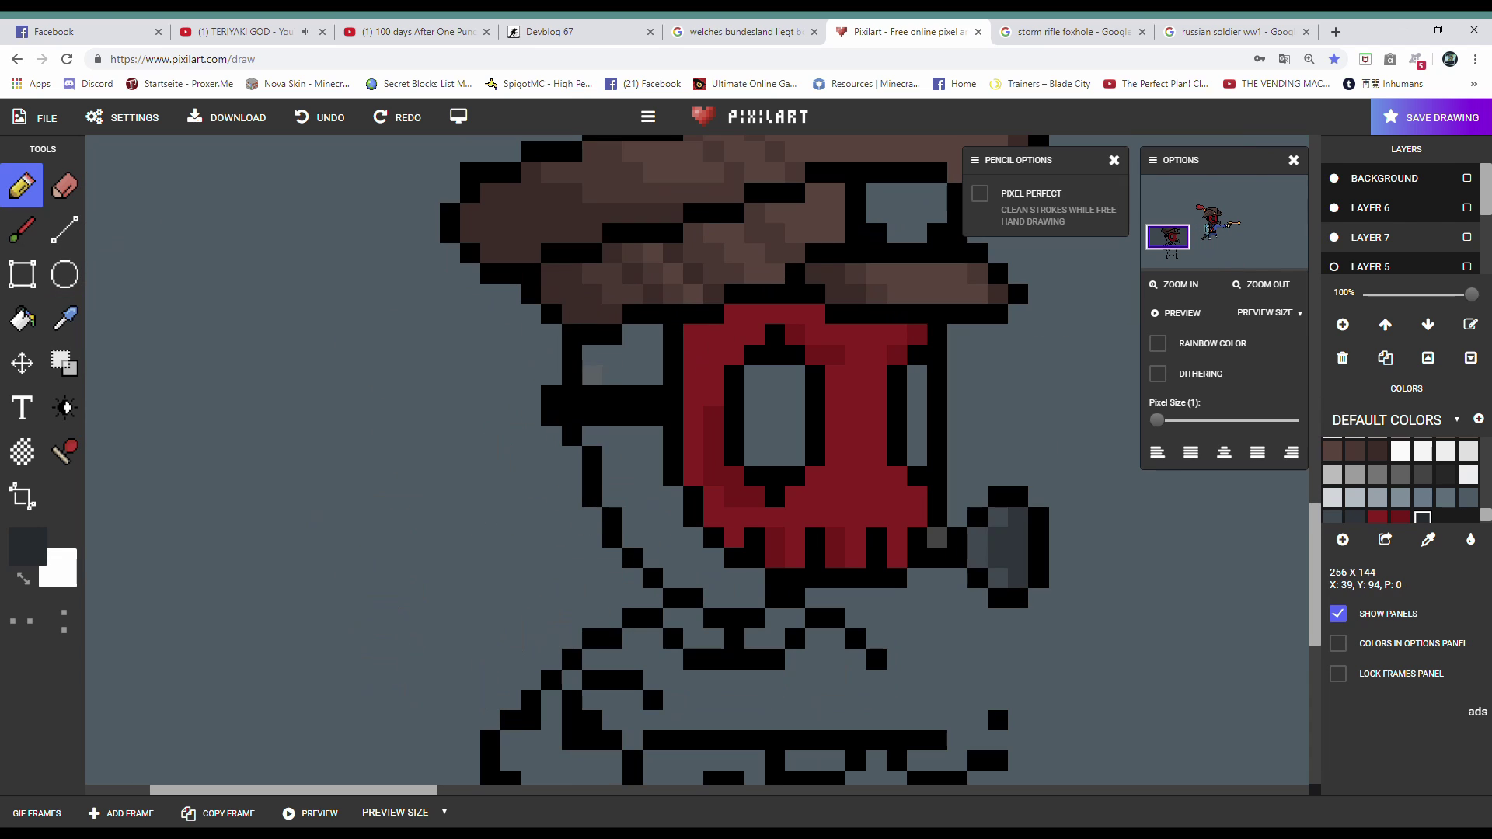
{"action": "scroll", "coordinate": [264, 268], "scroll_direction": "down", "scroll_amount": 5}
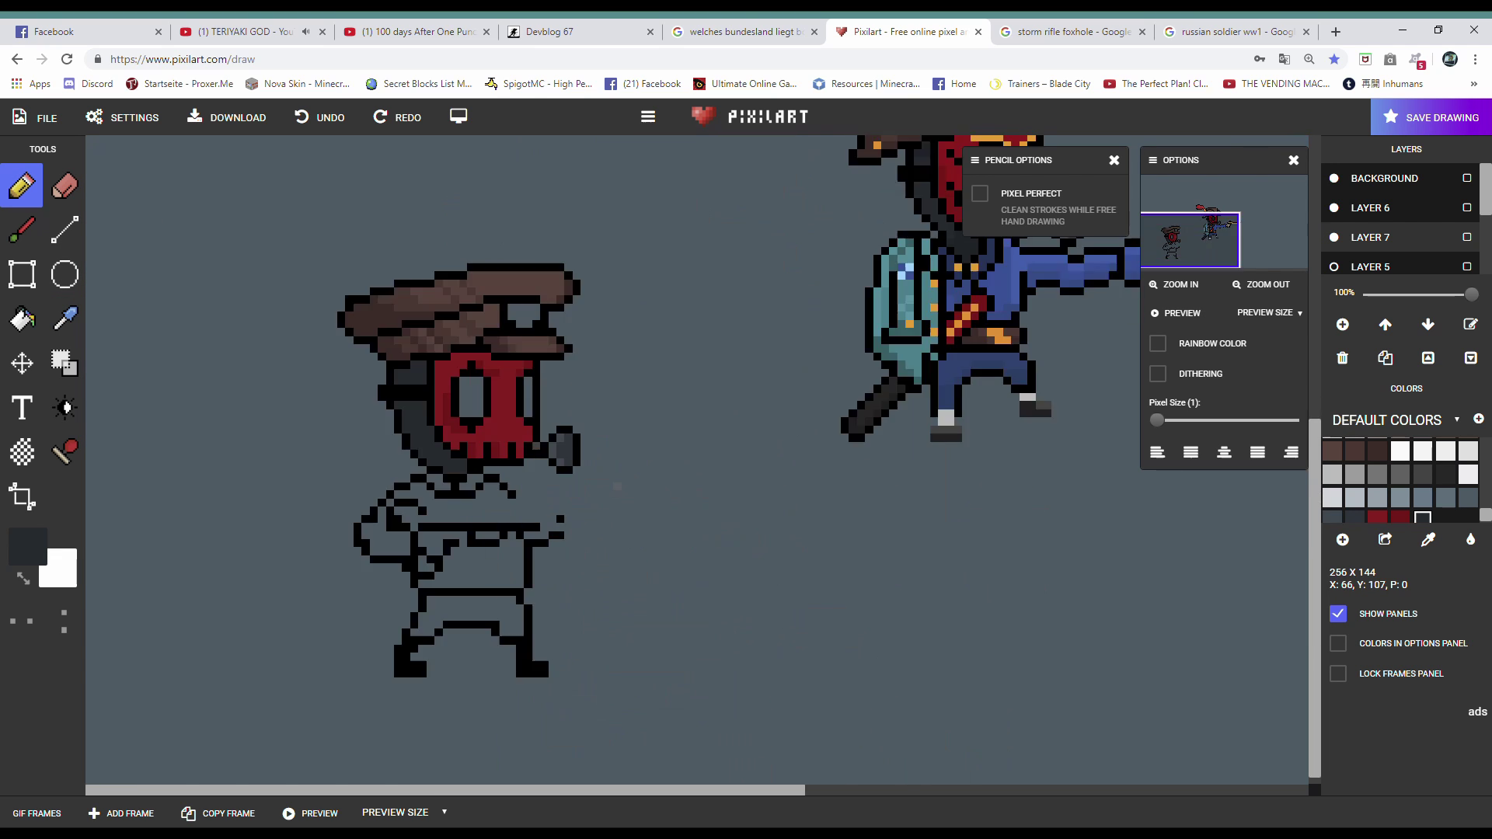
- Fill both eye openings of the mask with near-black and shade them with a slightly lighter dark grey
{"action": "scroll", "coordinate": [357, 505], "scroll_direction": "up", "scroll_amount": 5}
{"action": "mouse_move", "coordinate": [611, 374]}
{"action": "left_mouse_down"}
{"action": "mouse_move", "coordinate": [652, 456]}
{"action": "mouse_move", "coordinate": [632, 443]}
{"action": "left_mouse_up"}
{"action": "left_click_drag", "start_coordinate": [775, 369], "coordinate": [775, 424]}
{"action": "scroll", "coordinate": [700, 466], "scroll_direction": "down", "scroll_amount": 5}
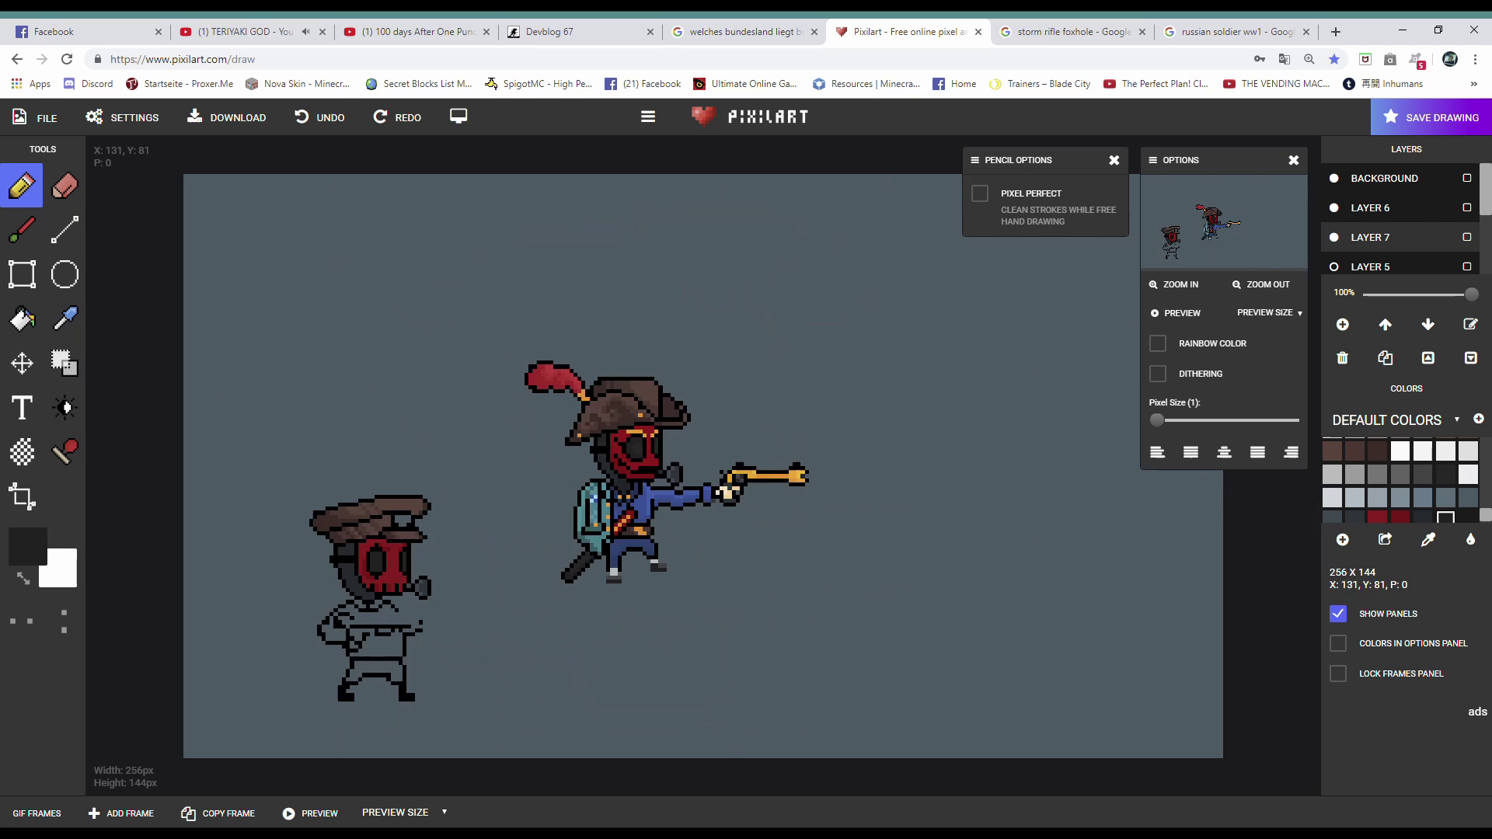
{"action": "scroll", "coordinate": [699, 467], "scroll_direction": "up", "scroll_amount": 2}
{"action": "key", "text": "i"}
{"action": "key", "text": "b"}
{"action": "scroll", "coordinate": [699, 467], "scroll_direction": "up", "scroll_amount": 3}
{"action": "scroll", "coordinate": [818, 352], "scroll_direction": "down", "scroll_amount": 5}
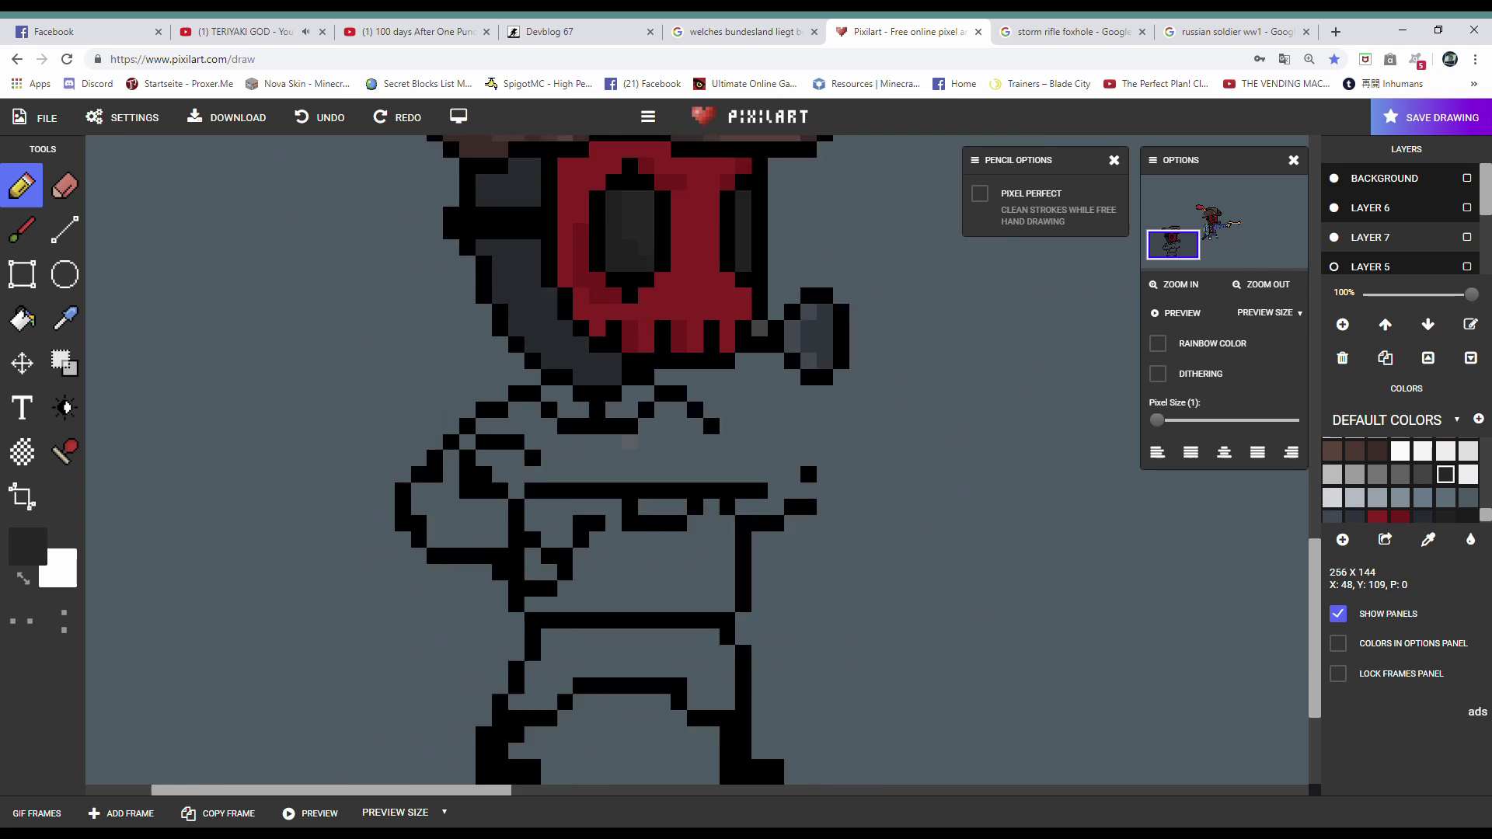
- Sample the dark navy from the pirate's clothing and fill both halves of the soldier's collar with it
{"action": "key", "text": "i"}
{"action": "left_click", "coordinate": [972, 334]}
{"action": "key", "text": "b"}
{"action": "scroll", "coordinate": [544, 389], "scroll_direction": "up", "scroll_amount": 5}
{"action": "left_click_drag", "start_coordinate": [513, 326], "coordinate": [614, 326]}
{"action": "scroll", "coordinate": [641, 326], "scroll_direction": "down", "scroll_amount": 5}
- Sample the brighter blue from the pirate's coat and fill the soldier's rear shoulder and sleeve with it
{"action": "key", "text": "i"}
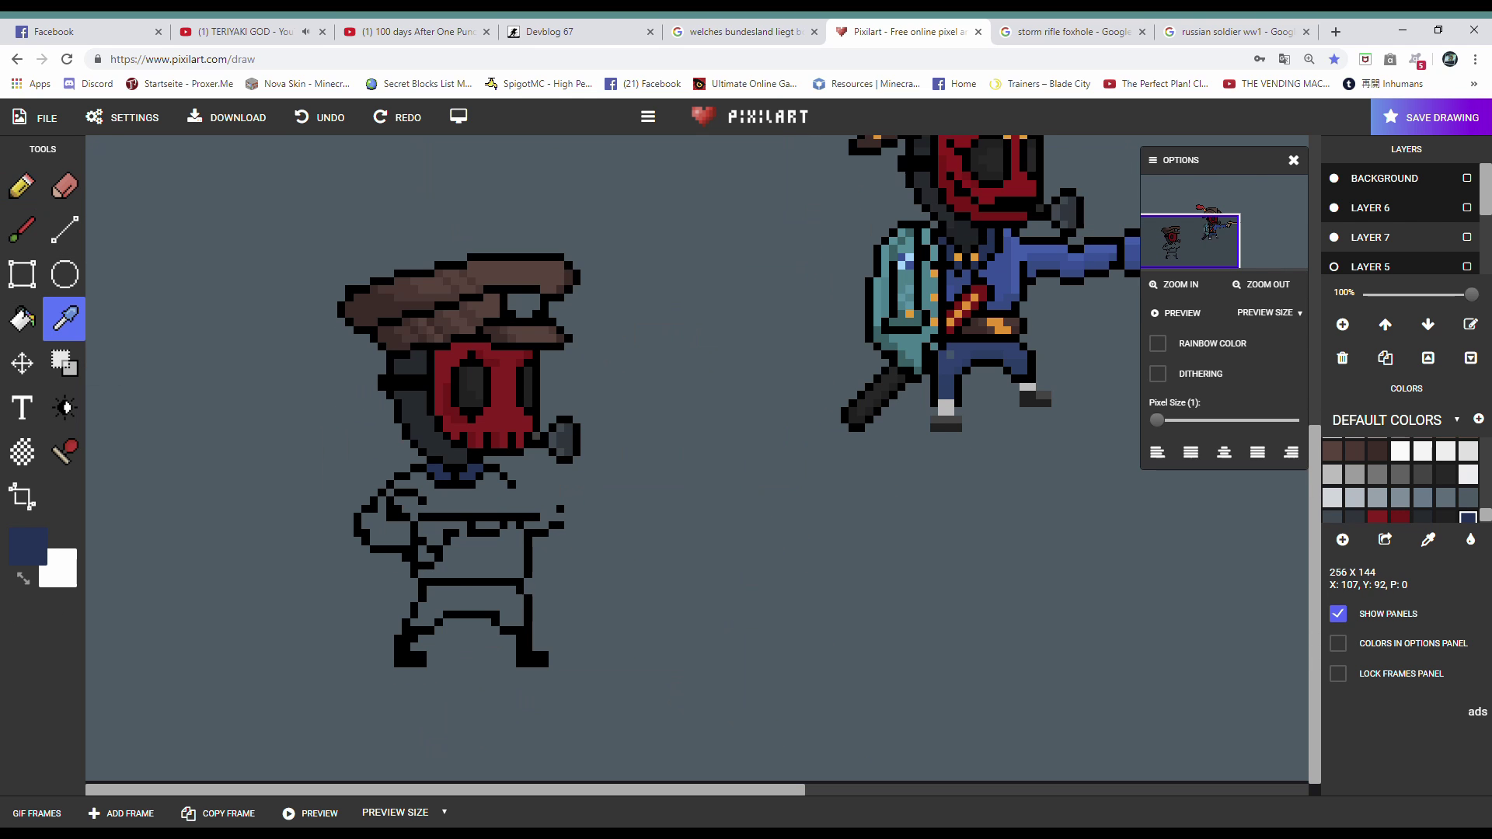
{"action": "key", "text": "b"}
{"action": "scroll", "coordinate": [388, 505], "scroll_direction": "up", "scroll_amount": 5}
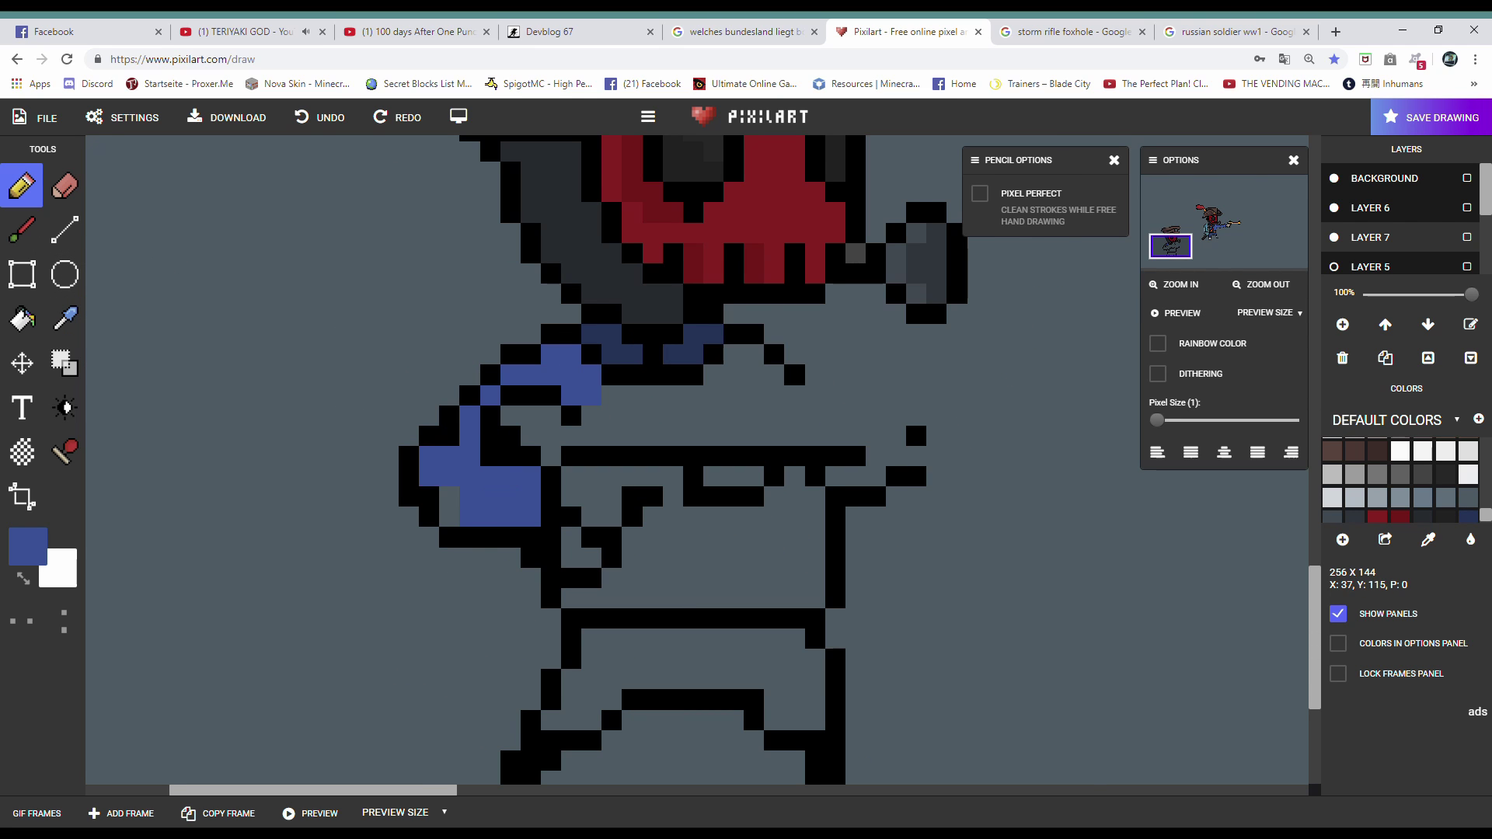
{"action": "scroll", "coordinate": [622, 467], "scroll_direction": "down", "scroll_amount": 1}
{"action": "key", "text": "i"}
{"action": "key", "text": "b"}
{"action": "scroll", "coordinate": [949, 272], "scroll_direction": "down", "scroll_amount": 2}
{"action": "scroll", "coordinate": [764, 479], "scroll_direction": "up", "scroll_amount": 3}
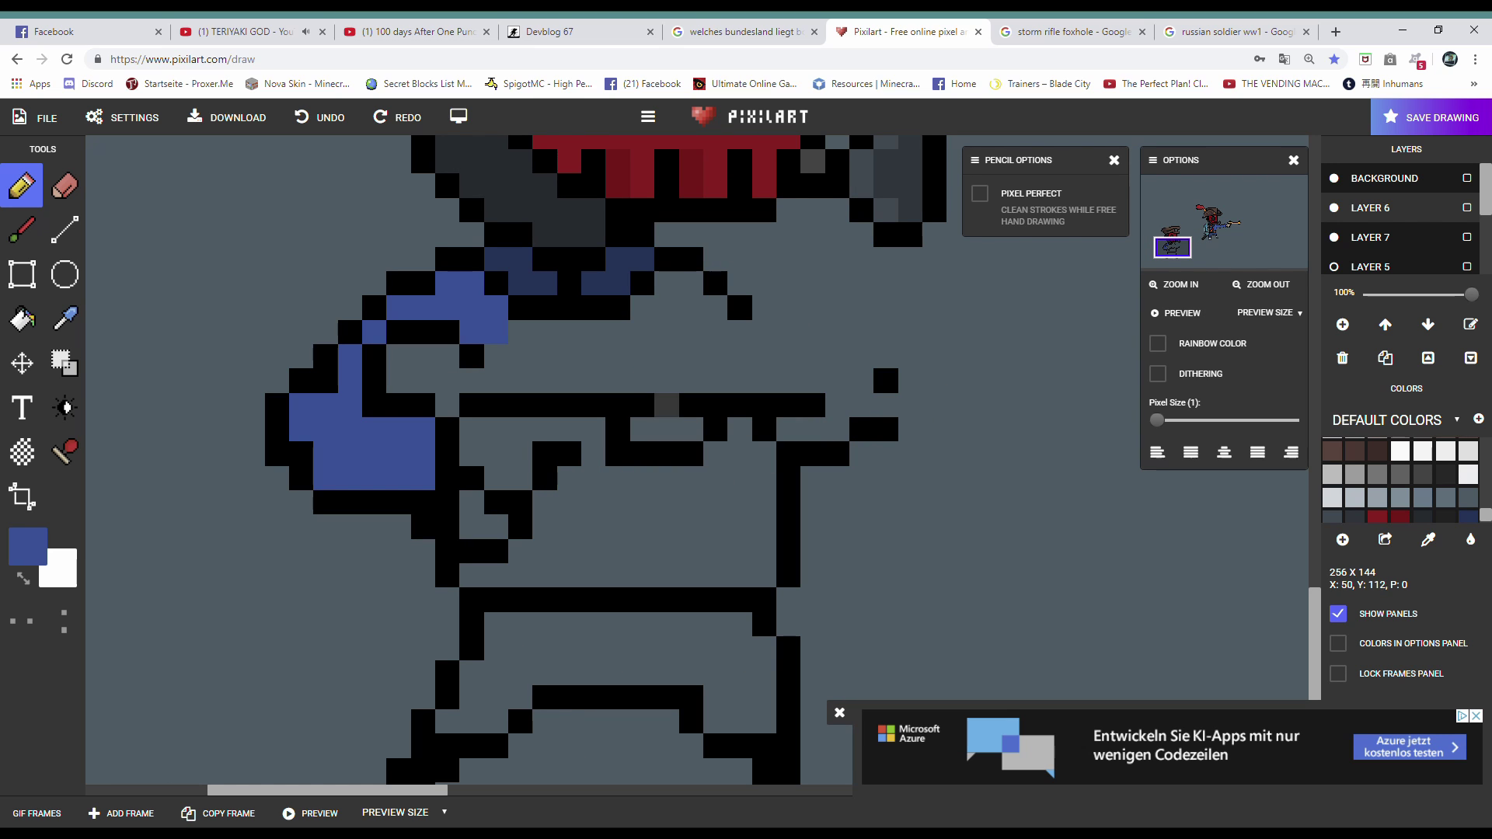
- Undo the last strokes and fill the front shoulder and the jacket body below the rifle with blue
{"action": "left_click", "coordinate": [320, 117]}
{"action": "left_click", "coordinate": [321, 117]}
{"action": "left_click", "coordinate": [320, 117]}
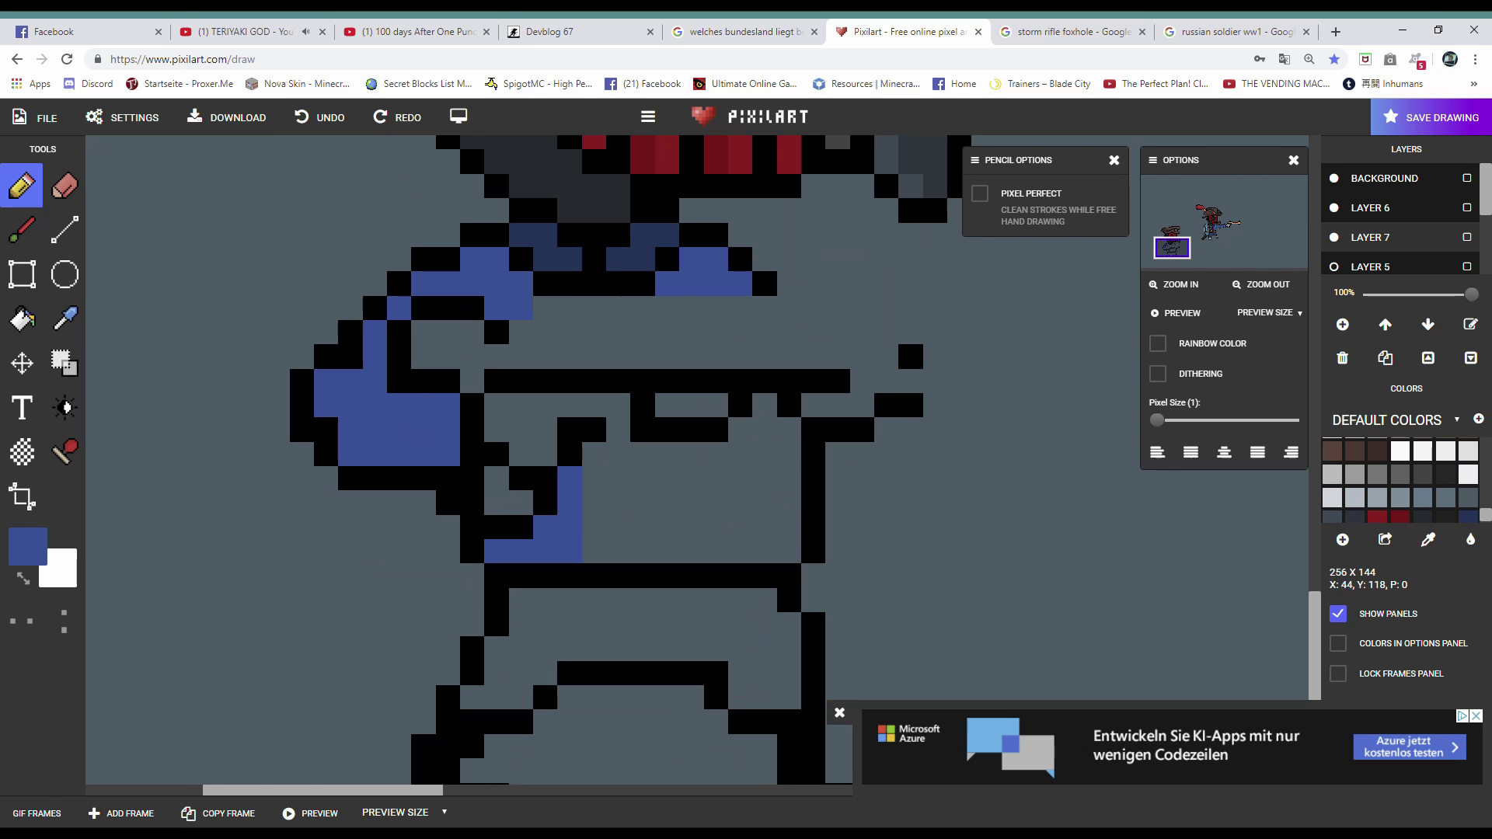
{"action": "scroll", "coordinate": [922, 330], "scroll_direction": "down", "scroll_amount": 1}
{"action": "scroll", "coordinate": [839, 264], "scroll_direction": "up", "scroll_amount": 1}
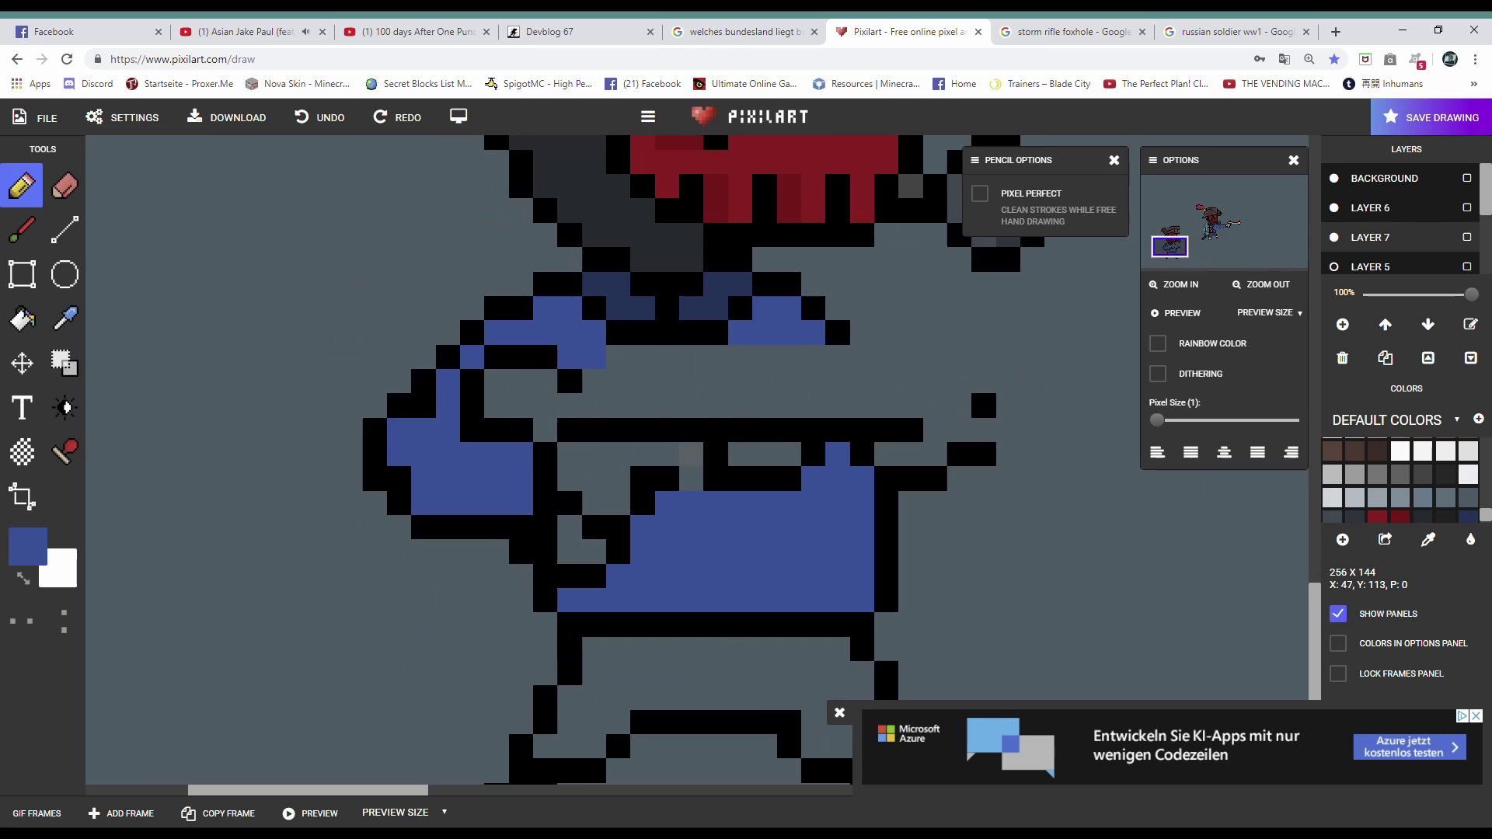
- Paint the rifle's grip and butt dark brown and extend the stock forward in a brown row
{"action": "left_click_drag", "start_coordinate": [570, 528], "coordinate": [594, 552]}
{"action": "scroll", "coordinate": [690, 455], "scroll_direction": "down", "scroll_amount": 1}
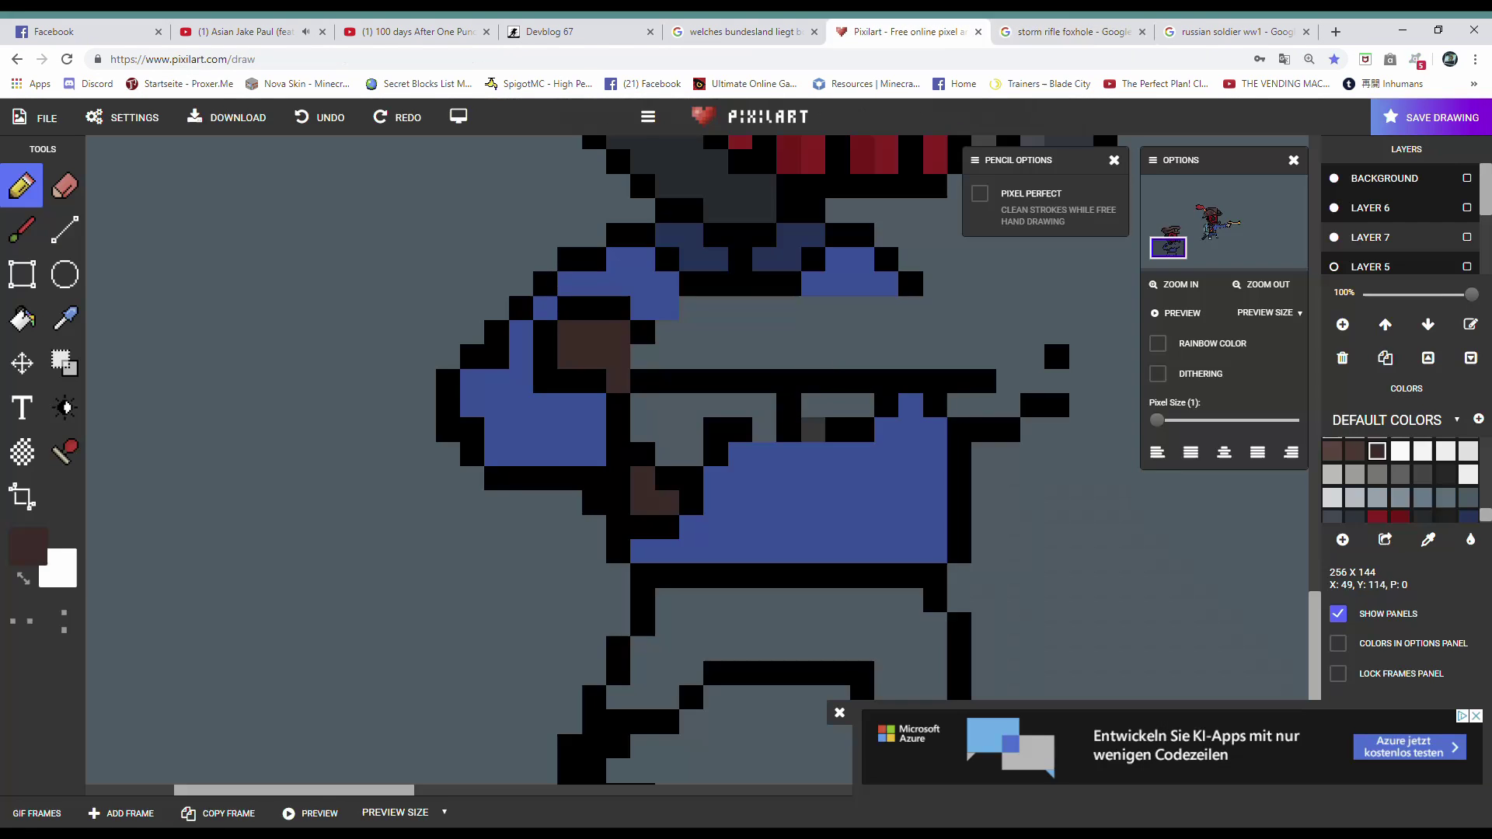
{"action": "left_click_drag", "start_coordinate": [520, 381], "coordinate": [692, 381]}
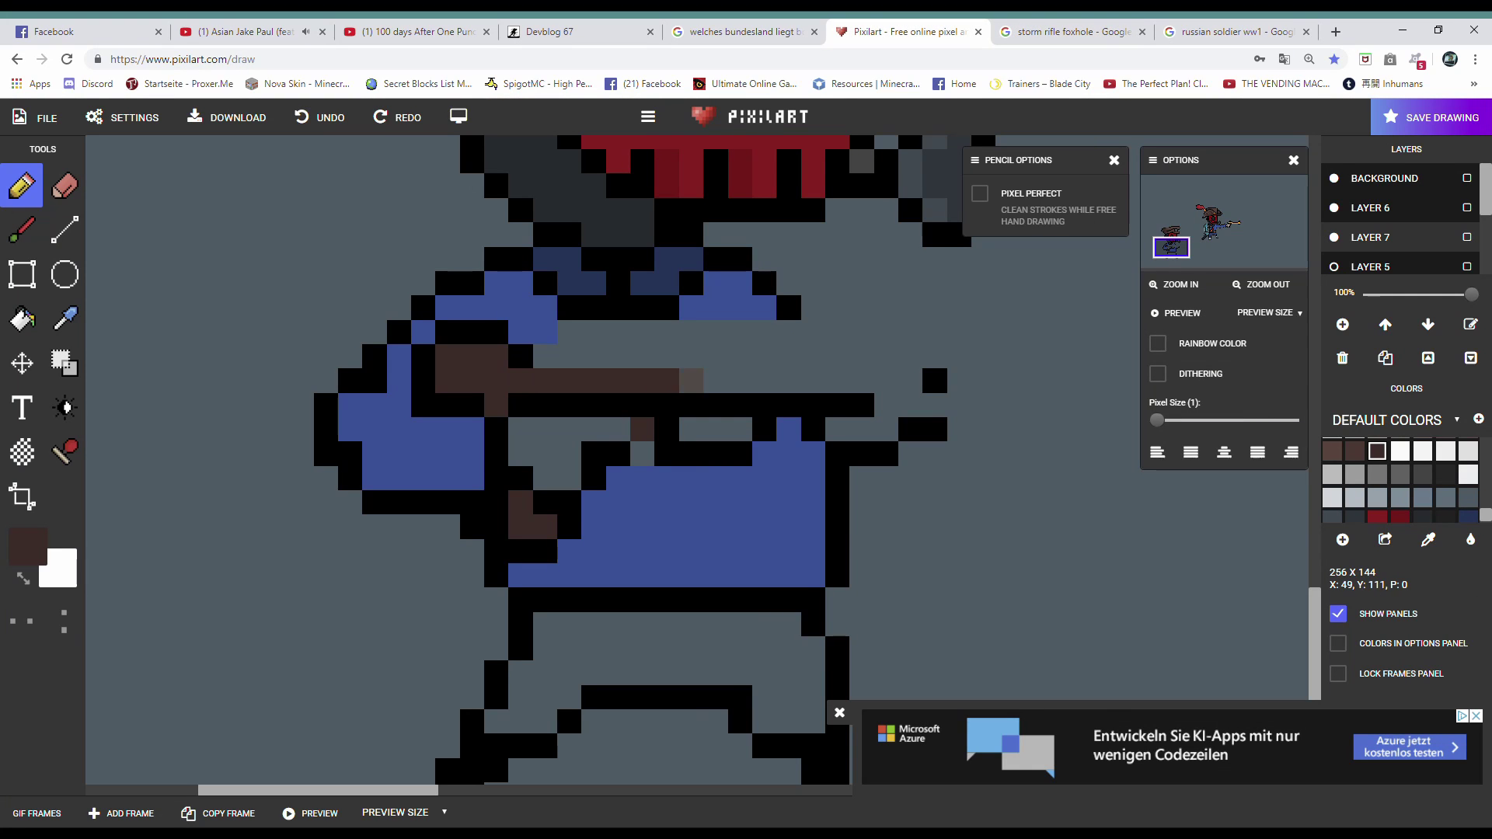
- Erase a gap in the rifle's lower outline and draw the dark brown fore-end beyond it
{"action": "left_click", "coordinate": [65, 186]}
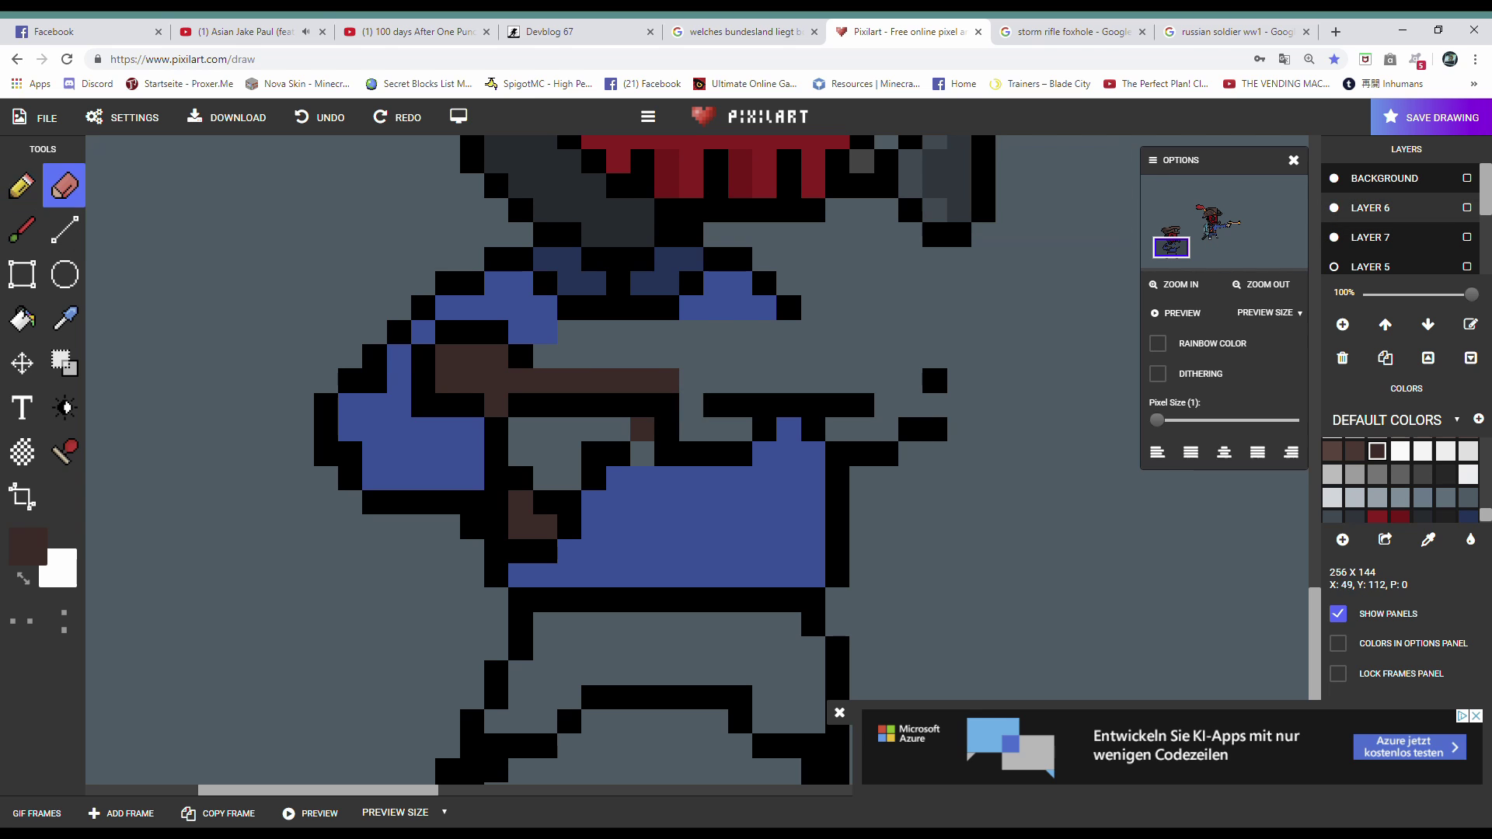
{"action": "left_click_drag", "start_coordinate": [692, 404], "coordinate": [742, 404]}
{"action": "left_click", "coordinate": [22, 186]}
{"action": "left_click", "coordinate": [65, 319]}
{"action": "left_click", "coordinate": [668, 404]}
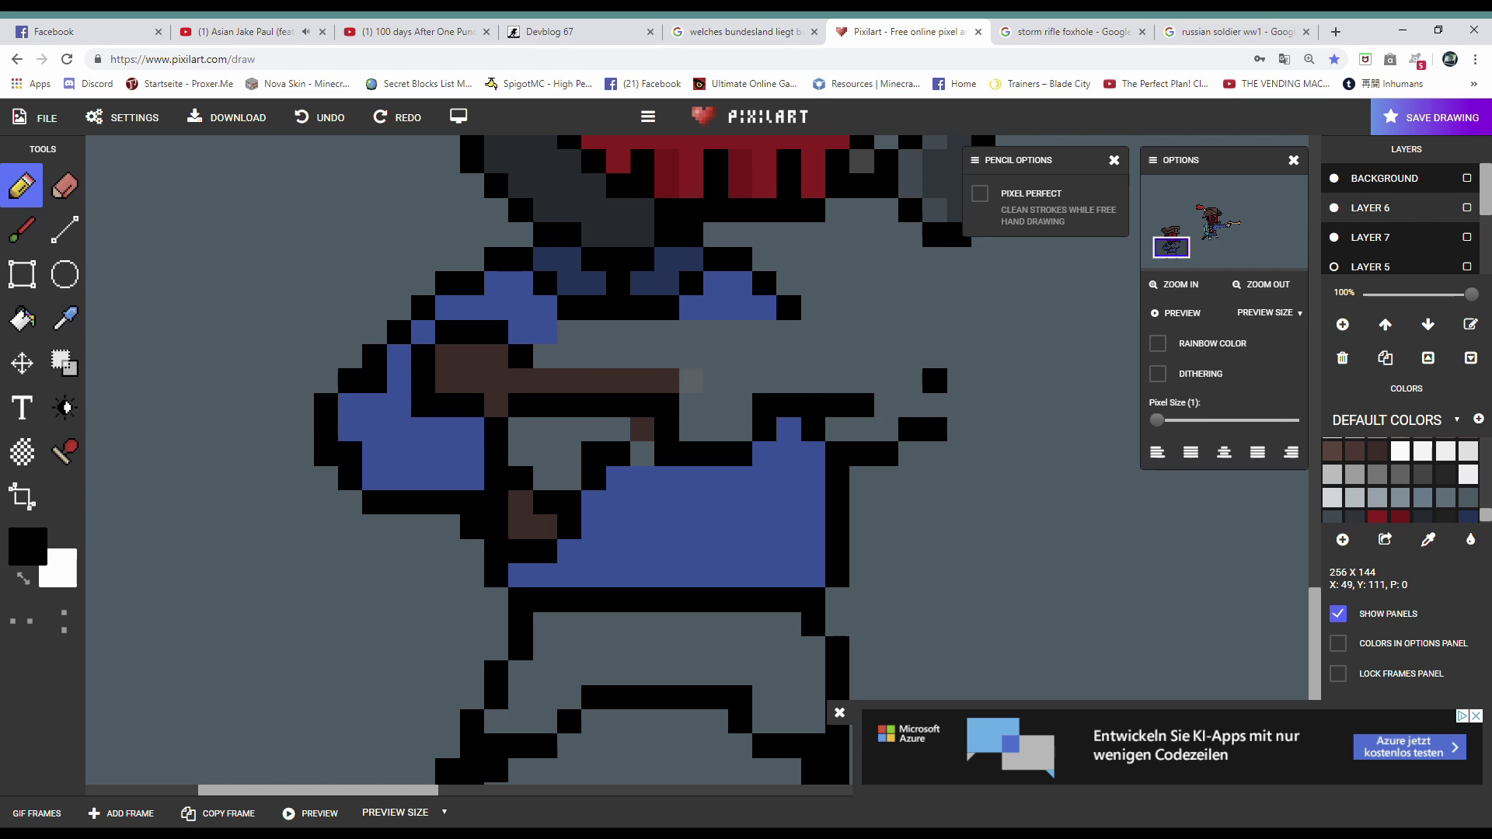
{"action": "left_click", "coordinate": [447, 381], "text": "alt"}
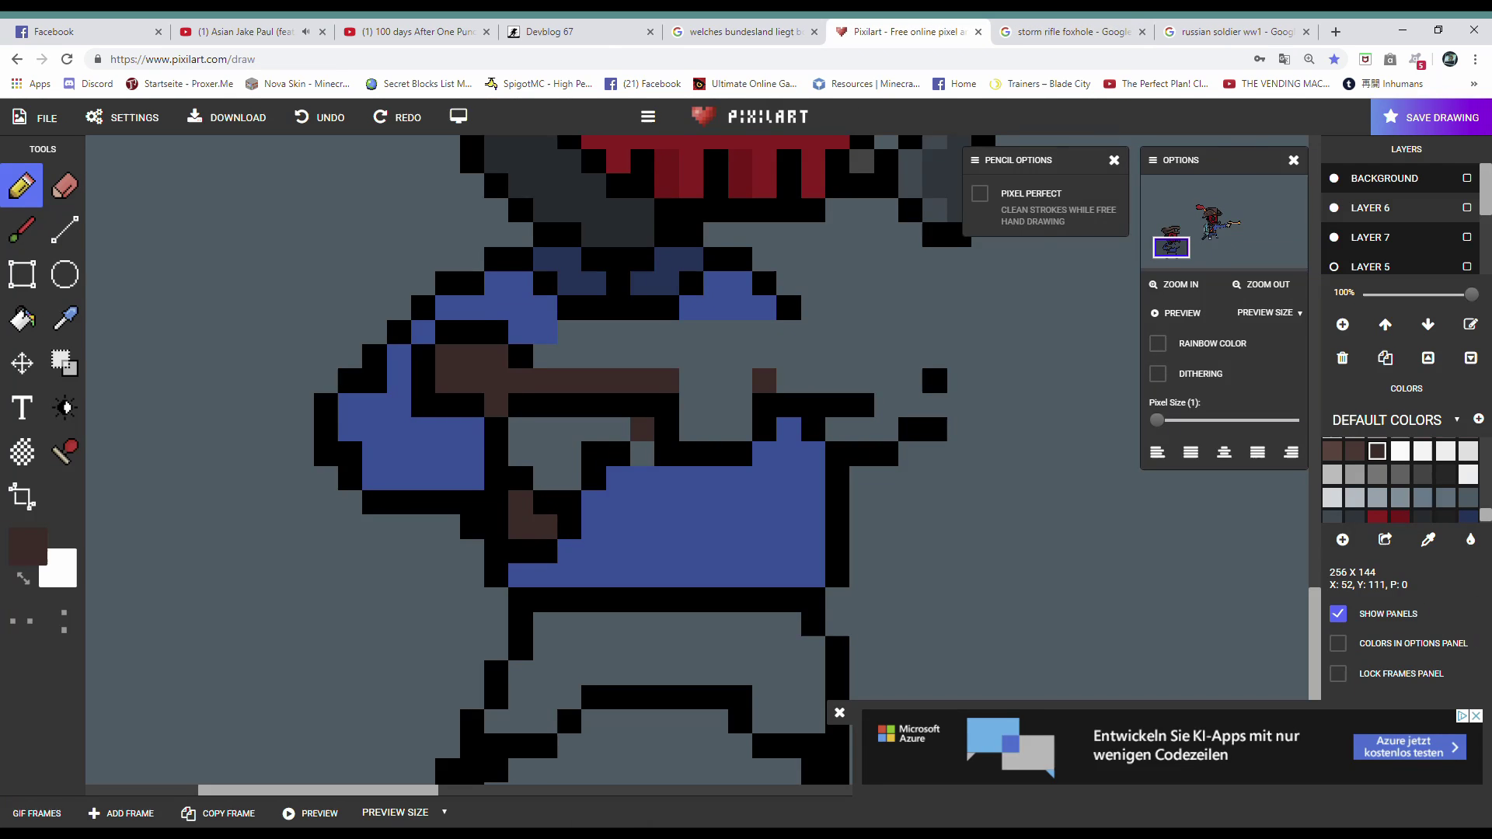
{"action": "left_click_drag", "start_coordinate": [764, 381], "coordinate": [861, 381]}
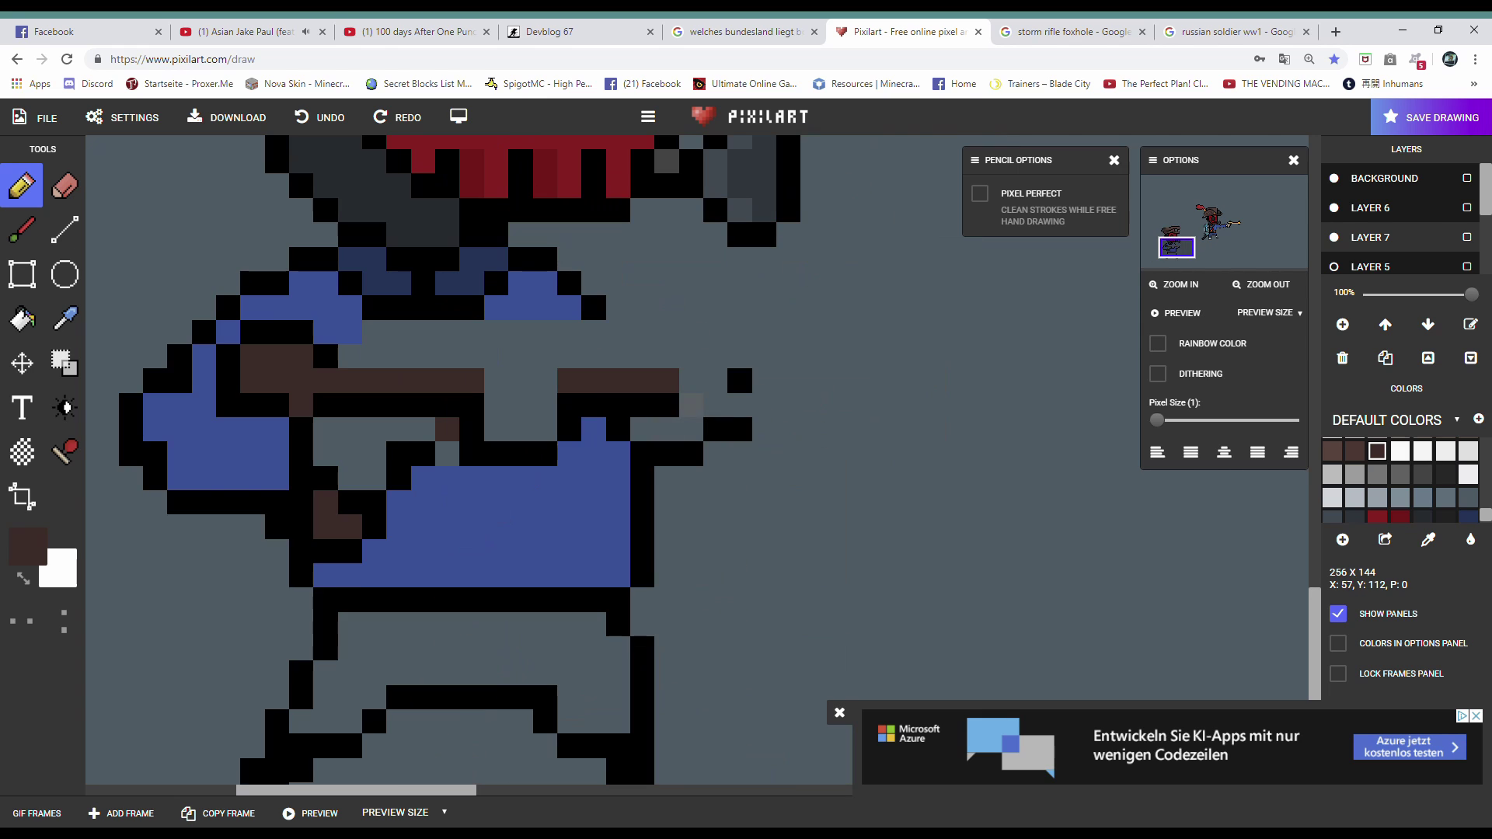
- Draw the rifle barrel above the stock in dark and medium grey rows, with a light grey band near its front
{"action": "key", "text": "ctrl+Tab"}
{"action": "key", "text": "ctrl+shift+Tab"}
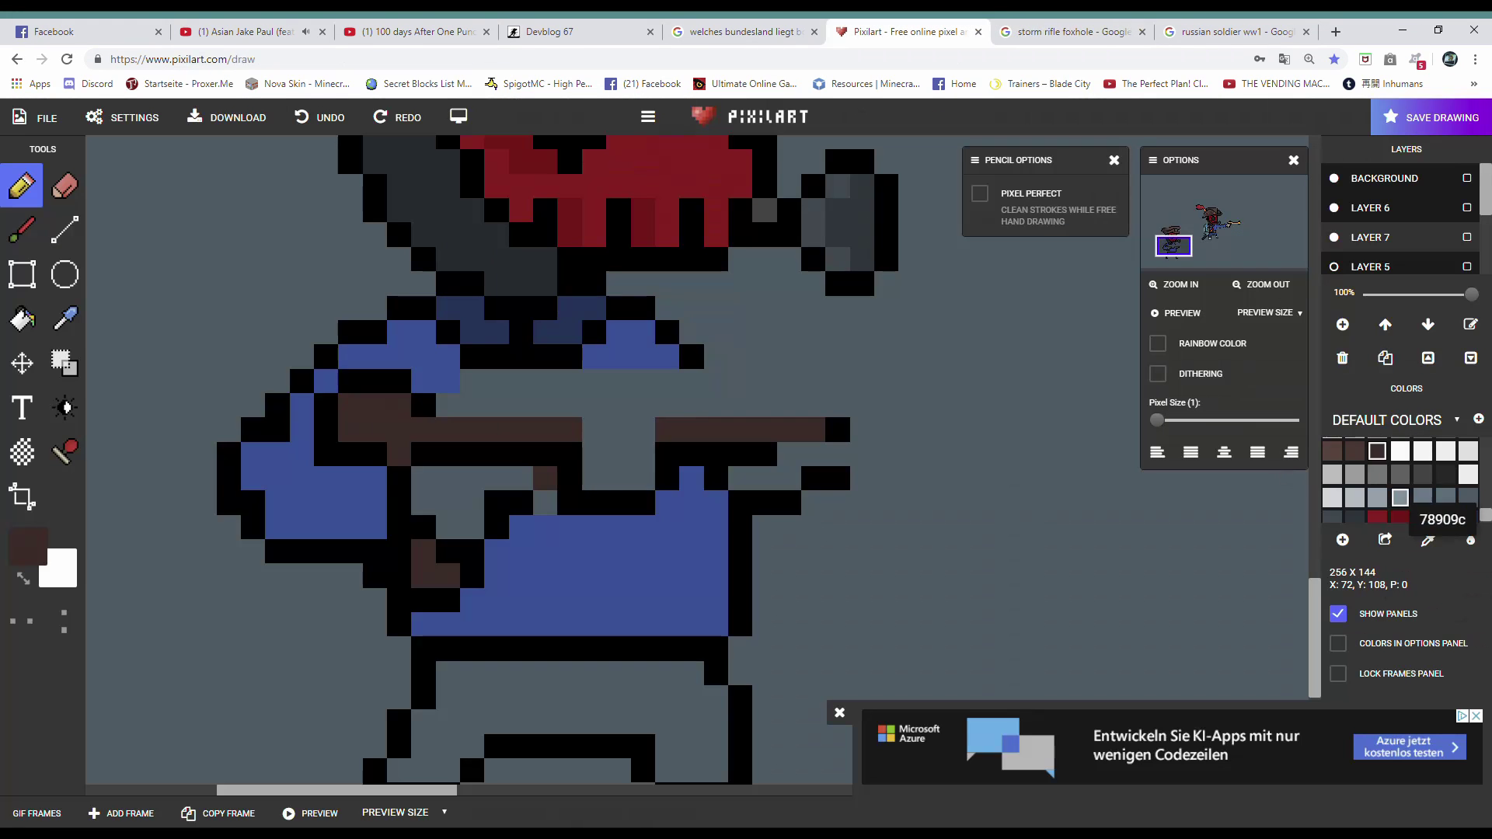
{"action": "left_click_drag", "start_coordinate": [461, 404], "coordinate": [900, 405]}
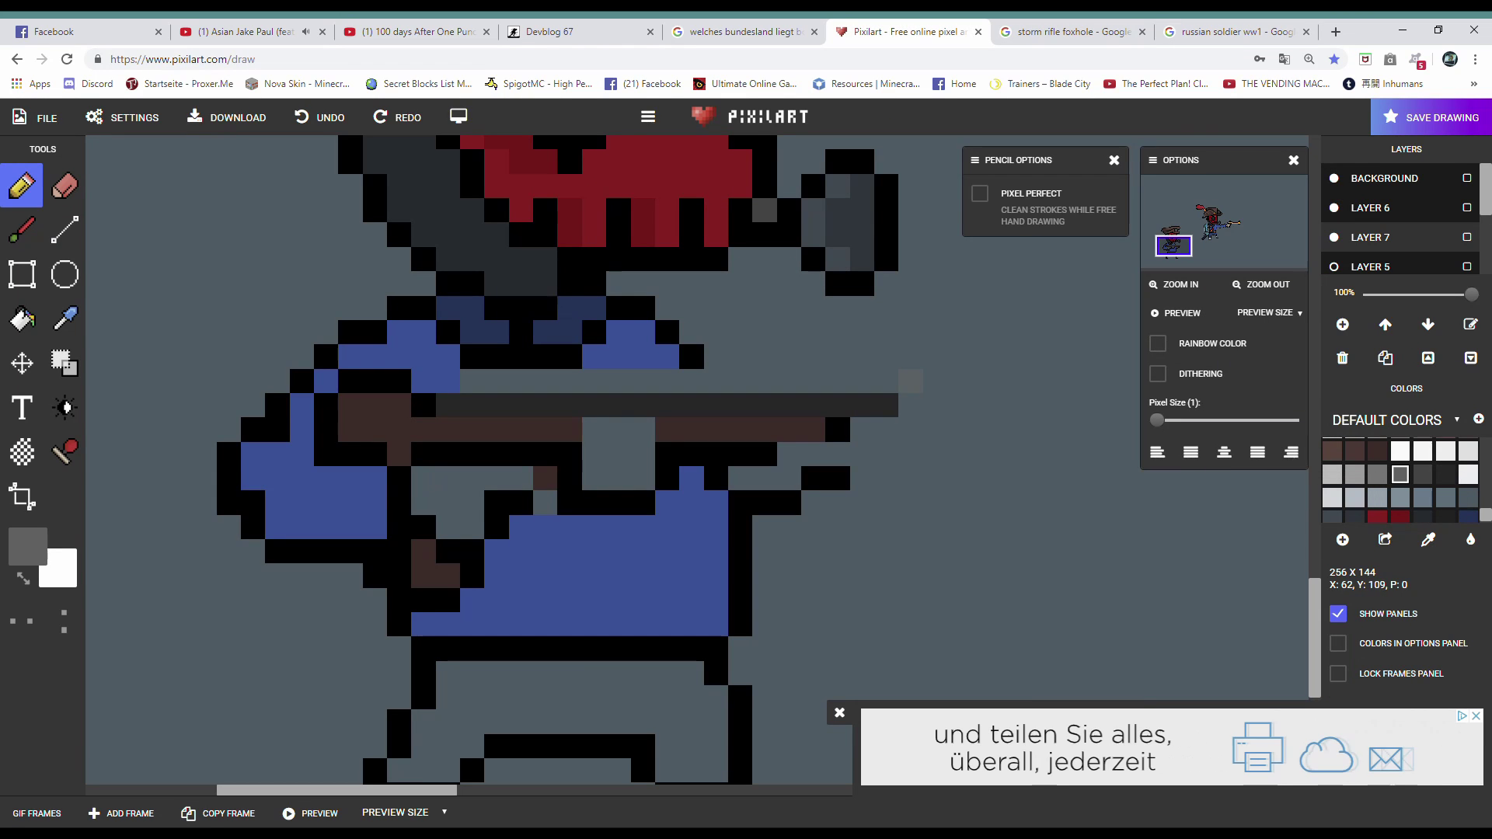
{"action": "left_click", "coordinate": [923, 405], "text": "alt"}
{"action": "left_click_drag", "start_coordinate": [467, 379], "coordinate": [995, 380]}
{"action": "left_click_drag", "start_coordinate": [1007, 403], "coordinate": [667, 502]}
{"action": "scroll", "coordinate": [694, 457], "scroll_direction": "down", "scroll_amount": 1}
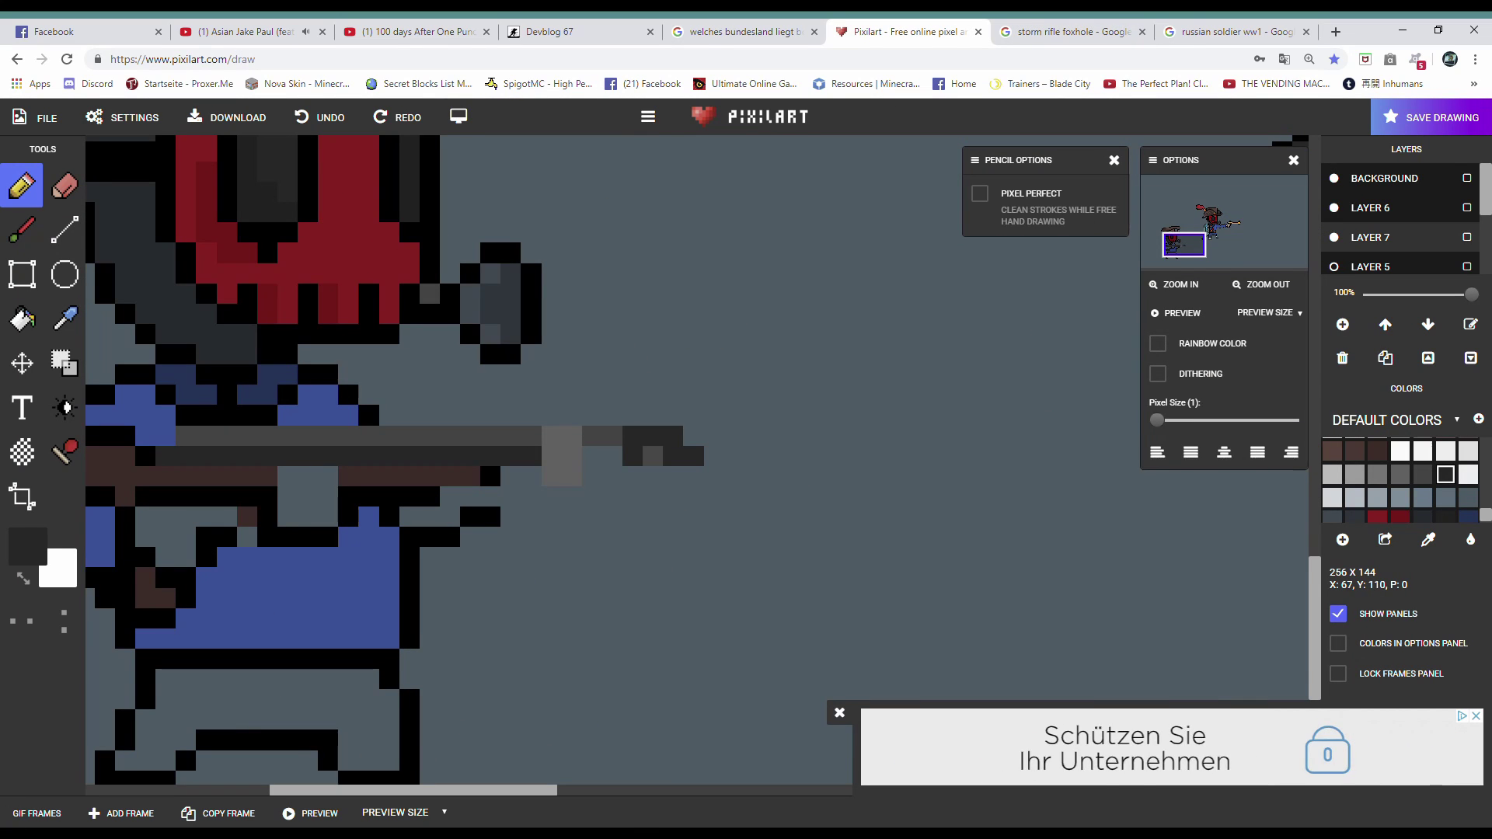
- Check the rifle reference images and build up the muzzle with a raised medium grey block over a dark row
{"action": "scroll", "coordinate": [694, 456], "scroll_direction": "down", "scroll_amount": 2}
{"action": "key", "text": "ctrl+Tab"}
{"action": "key", "text": "ctrl+shift+Tab"}
{"action": "scroll", "coordinate": [694, 456], "scroll_direction": "up", "scroll_amount": 3}
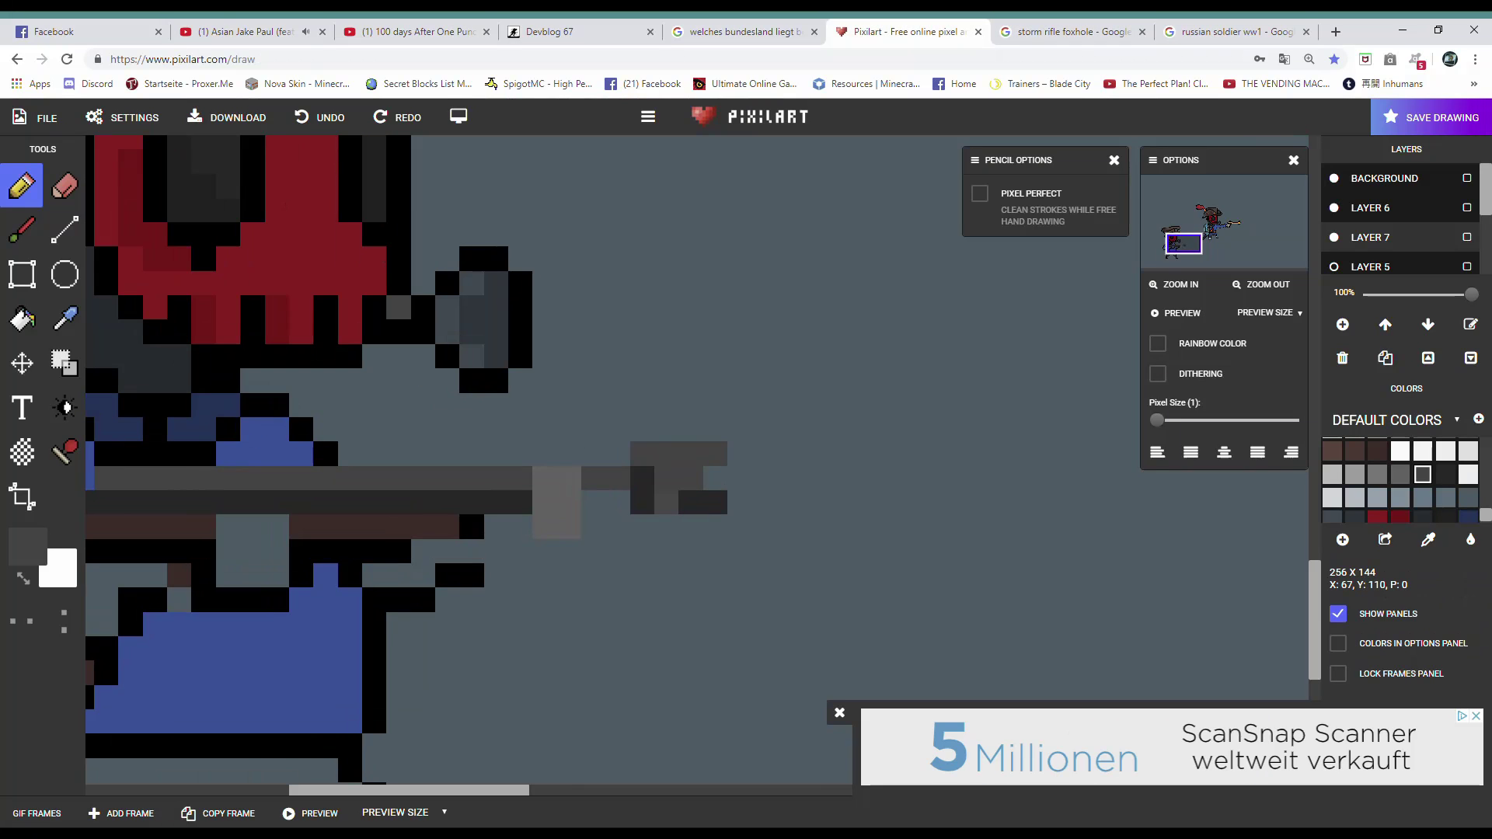
{"action": "left_click", "coordinate": [666, 453], "text": "alt"}
{"action": "left_click", "coordinate": [642, 429]}
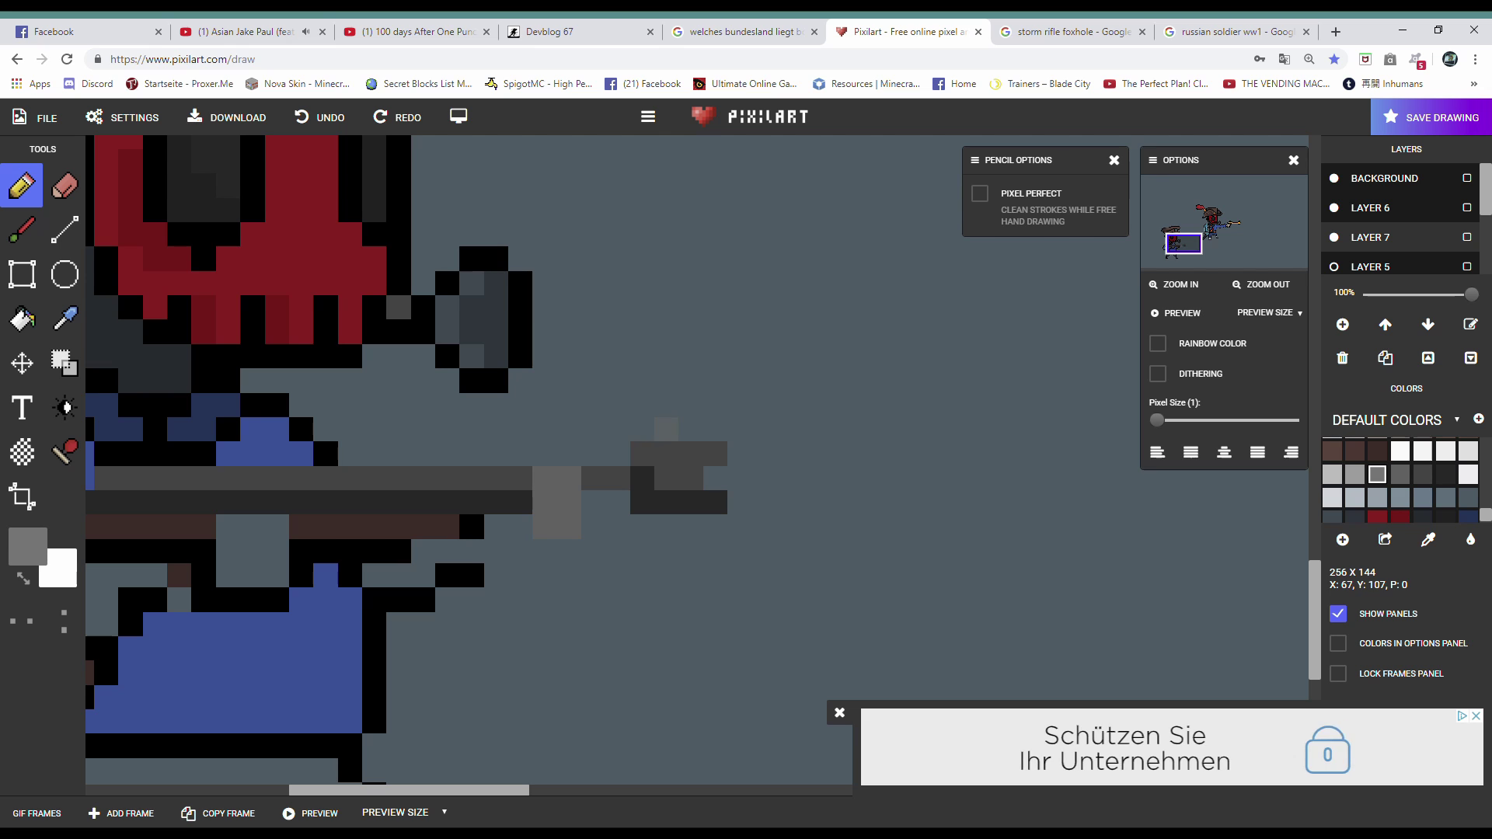
- Add a light grey vertical ring and a front sight pixel to the muzzle, and lengthen its tip by one pixel
{"action": "left_click_drag", "start_coordinate": [666, 429], "coordinate": [666, 502]}
{"action": "left_click", "coordinate": [1399, 474]}
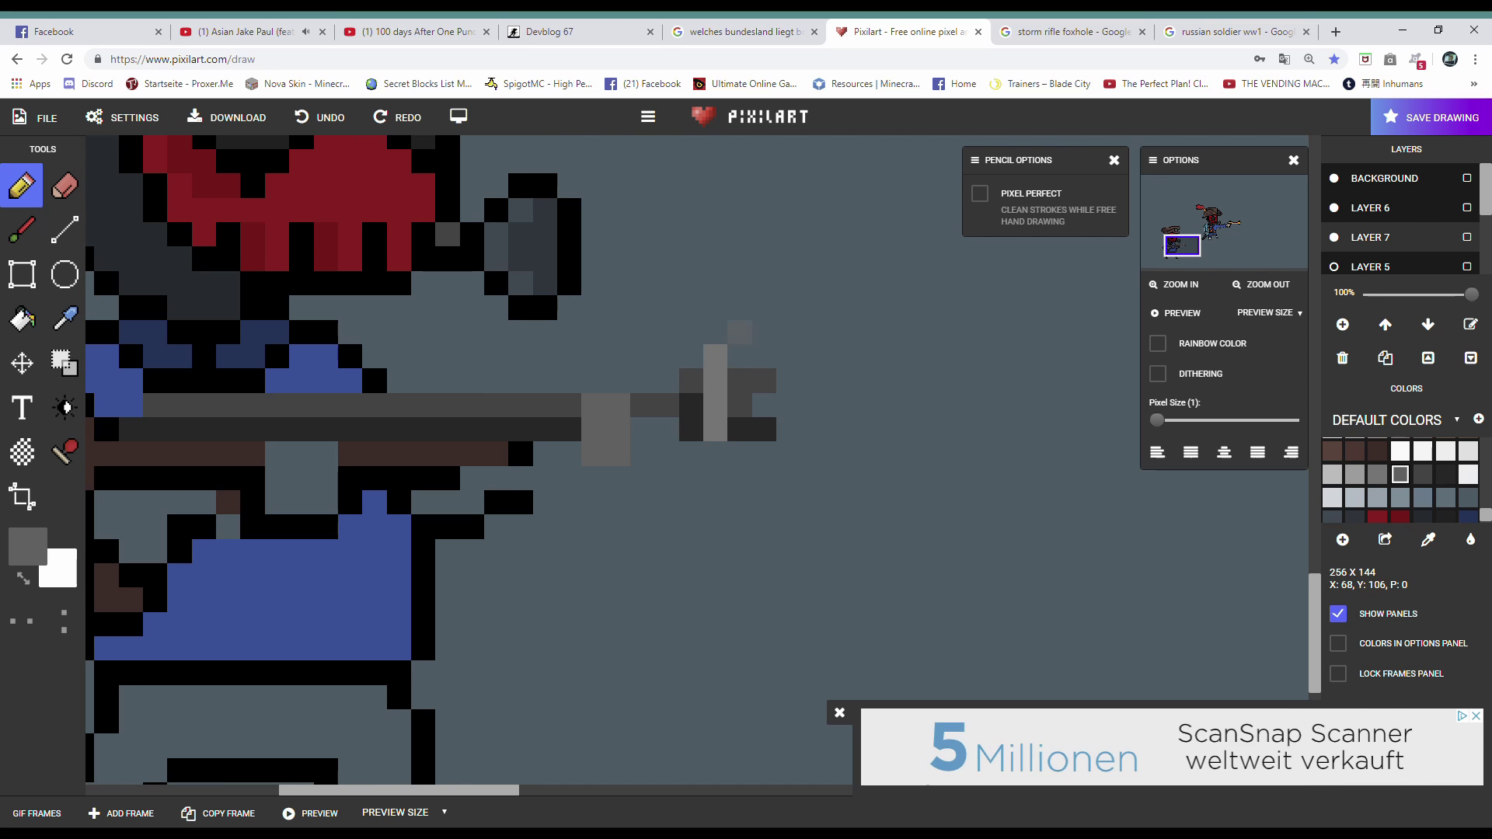
{"action": "left_click", "coordinate": [764, 355]}
{"action": "left_click", "coordinate": [764, 381], "text": "alt"}
{"action": "left_click", "coordinate": [789, 380]}
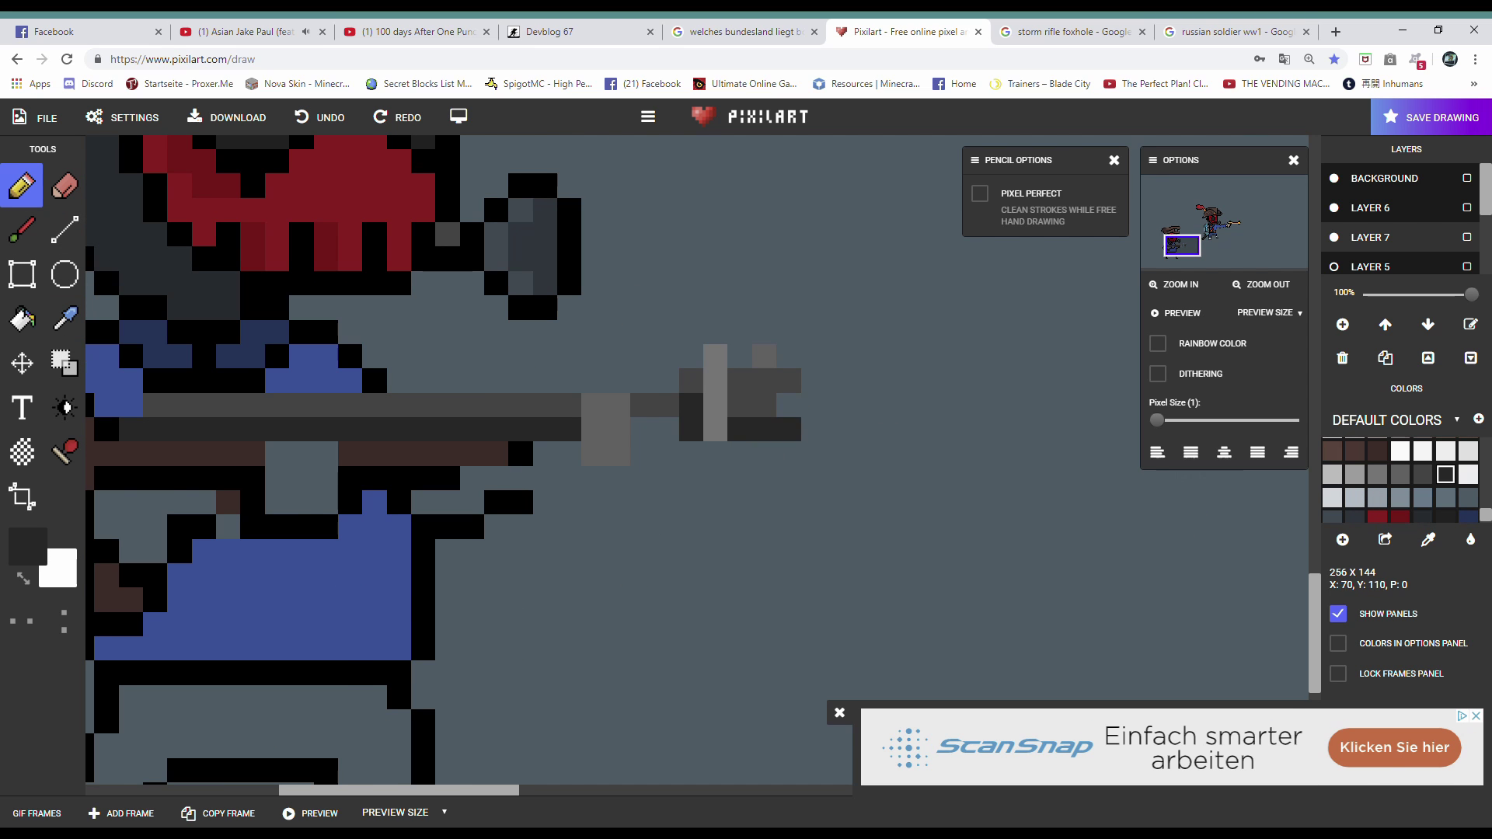
- Darken the inner pixel behind the notch in the rifle's muzzle with near-black
{"action": "scroll", "coordinate": [789, 431], "scroll_direction": "down", "scroll_amount": 3}
{"action": "scroll", "coordinate": [519, 580], "scroll_direction": "up", "scroll_amount": 3}
{"action": "left_click", "coordinate": [667, 479]}
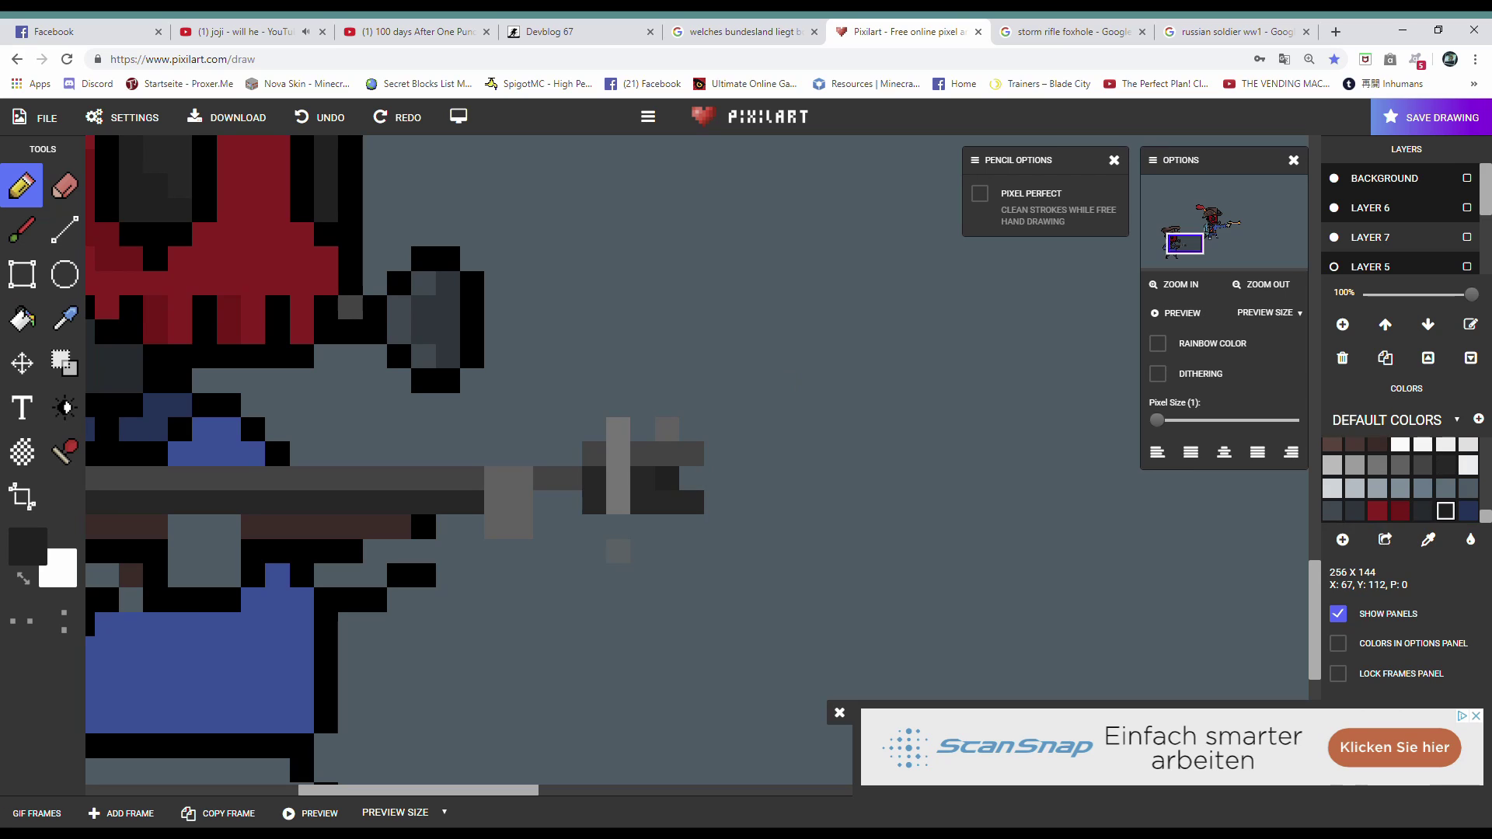
- Outline the rifle barrel, muzzle, front sight and light grey band in black
{"action": "scroll", "coordinate": [1383, 481], "scroll_direction": "up", "scroll_amount": 5}
{"action": "left_click", "coordinate": [1332, 449]}
{"action": "scroll", "coordinate": [622, 388], "scroll_direction": "down", "scroll_amount": 3}
{"action": "scroll", "coordinate": [619, 382], "scroll_direction": "up", "scroll_amount": 3}
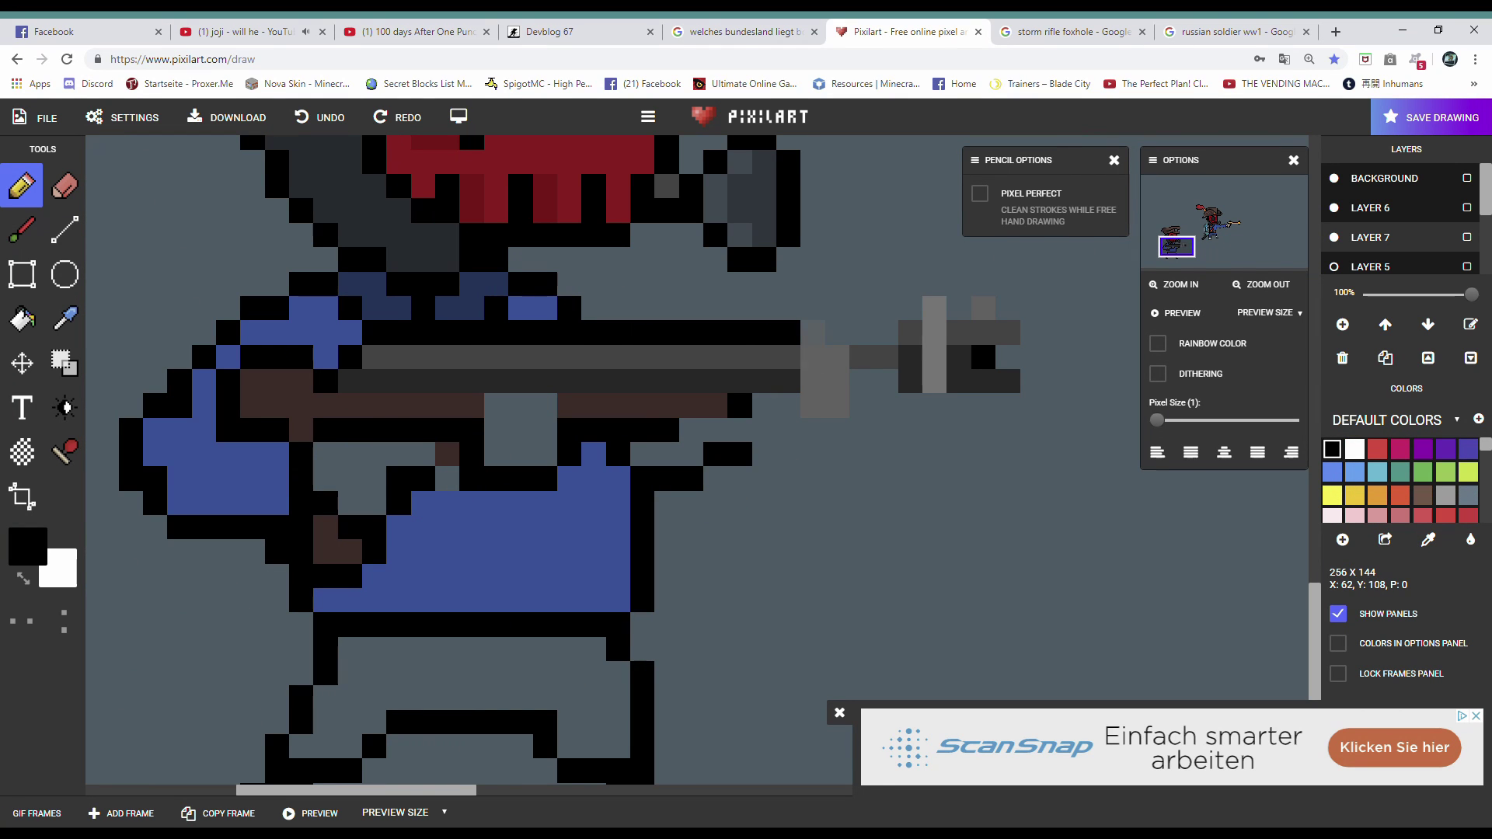
{"action": "scroll", "coordinate": [622, 435], "scroll_direction": "down", "scroll_amount": 1}
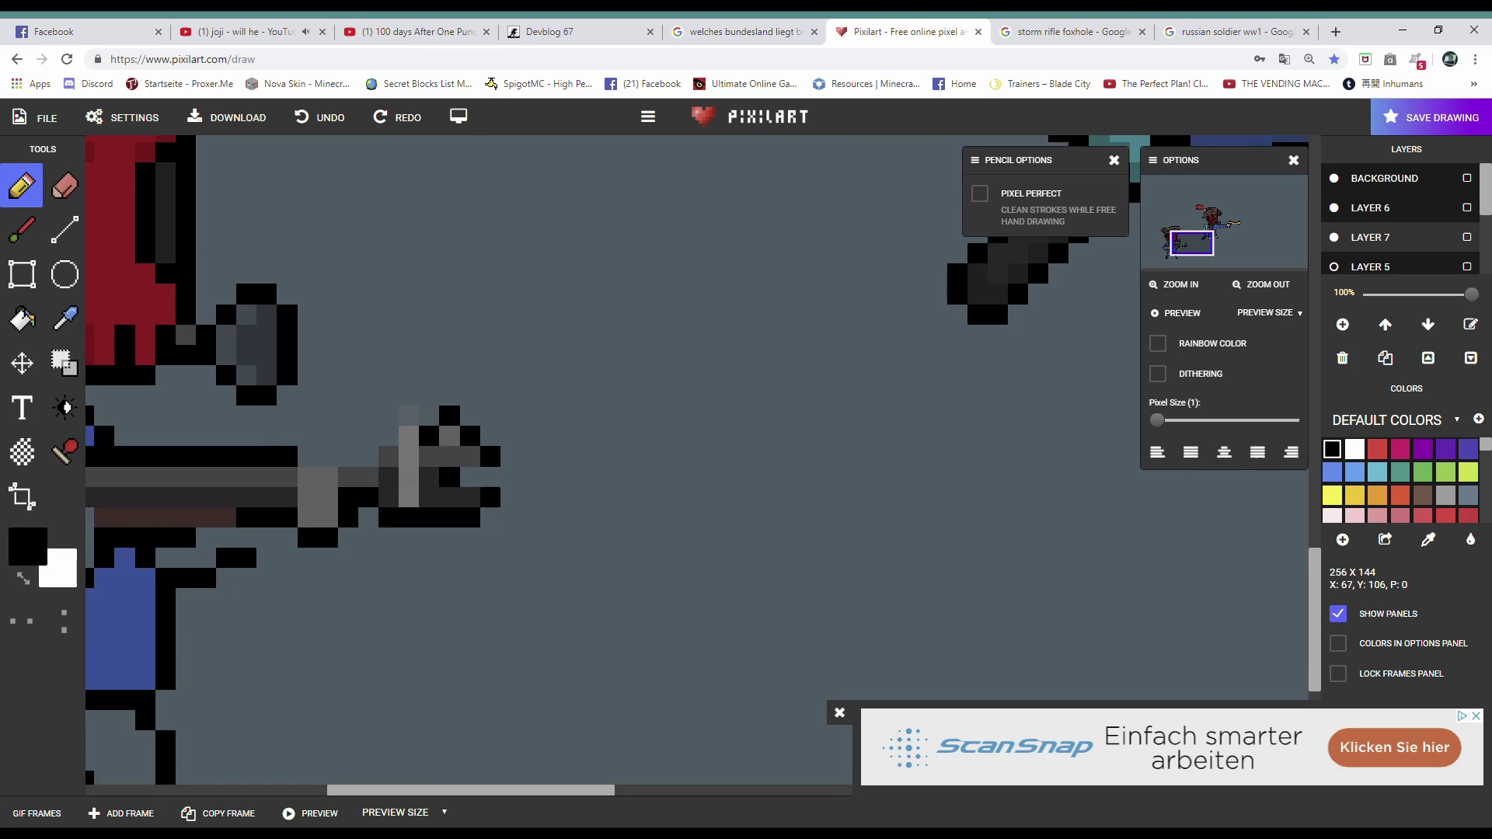
{"action": "scroll", "coordinate": [544, 466], "scroll_direction": "down", "scroll_amount": 4}
{"action": "scroll", "coordinate": [350, 591], "scroll_direction": "up", "scroll_amount": 4}
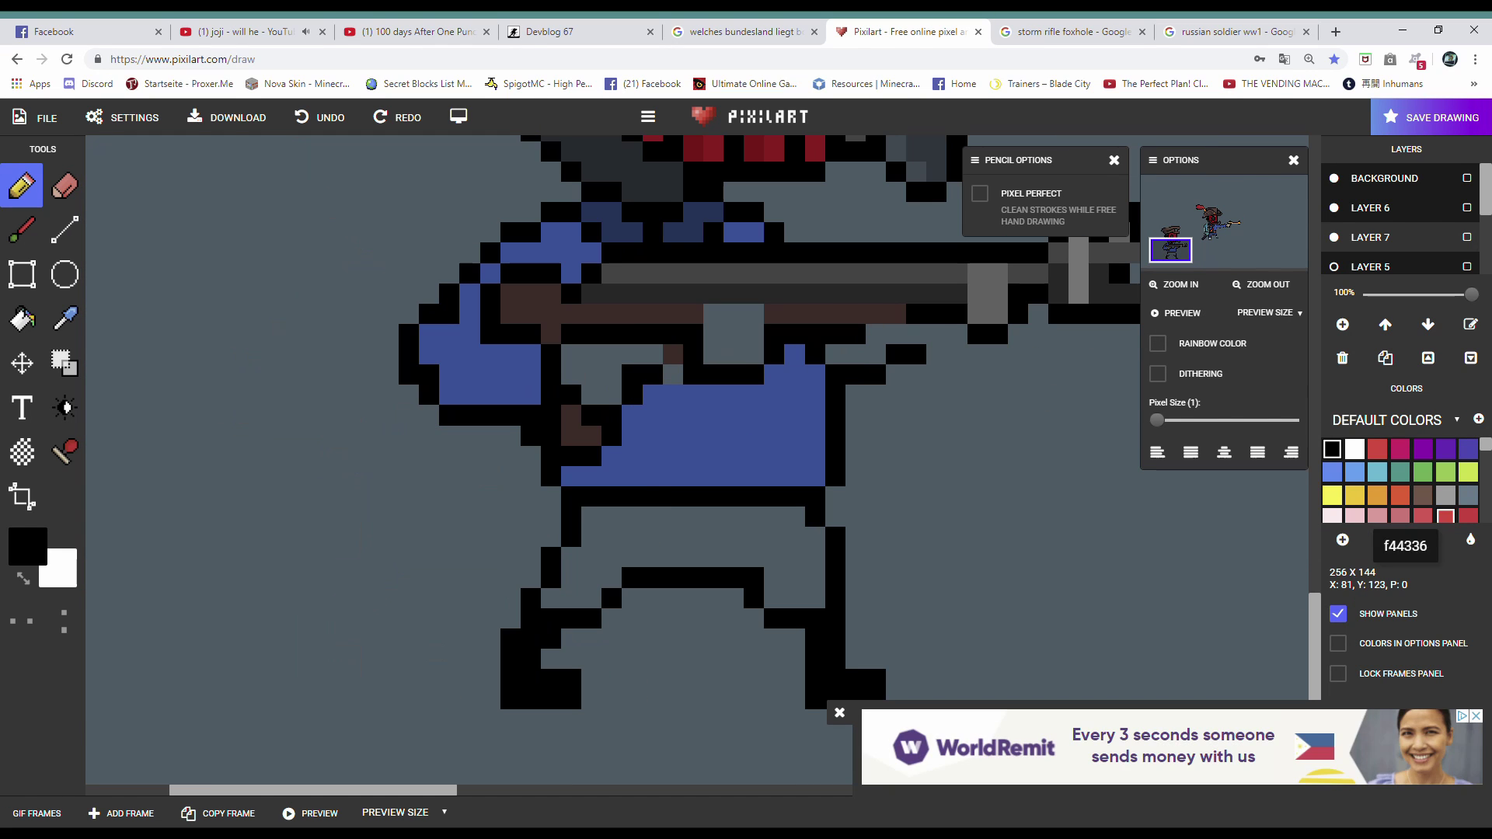
- Paint the front hand under the rifle's fore-end with a darker skin tone and a lighter one from the Skin Tones palette
{"action": "scroll", "coordinate": [1399, 474], "scroll_direction": "down", "scroll_amount": 3}
{"action": "key", "text": "e"}
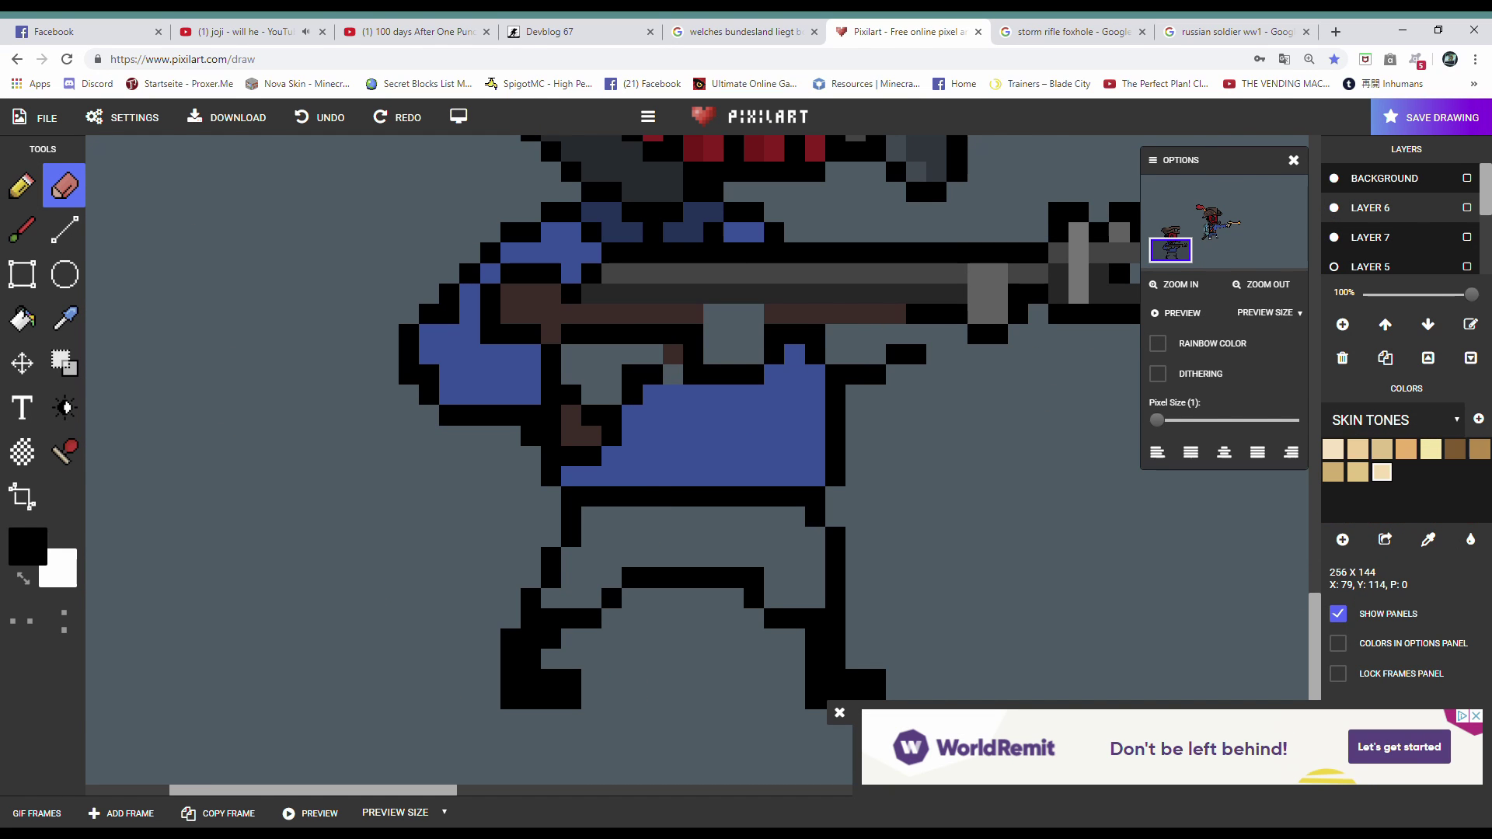
{"action": "left_click", "coordinate": [1358, 450]}
{"action": "left_click", "coordinate": [21, 185]}
{"action": "left_click_drag", "start_coordinate": [835, 355], "coordinate": [876, 354]}
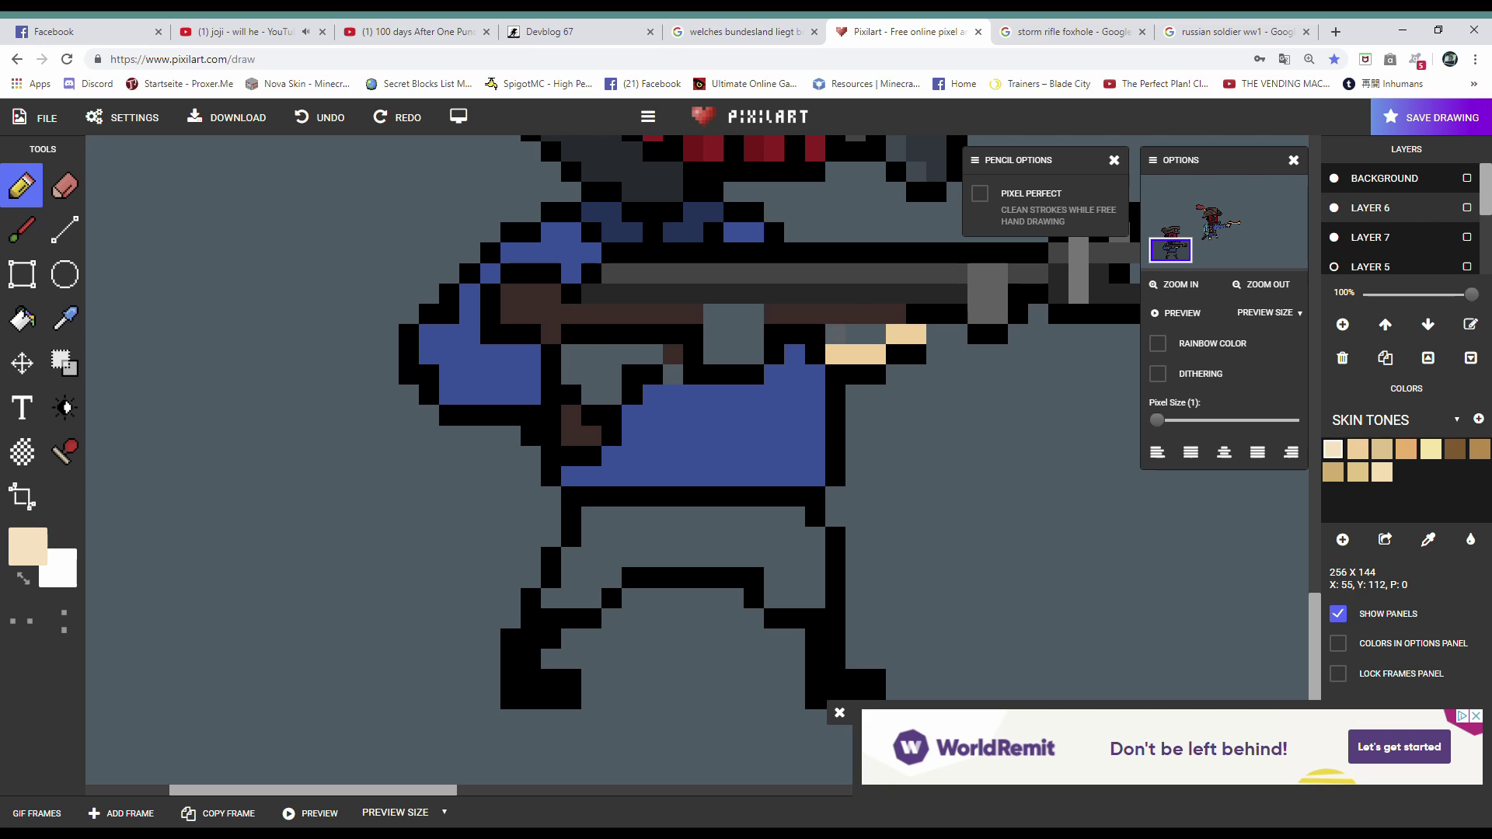
{"action": "scroll", "coordinate": [466, 459], "scroll_direction": "down", "scroll_amount": 1}
{"action": "scroll", "coordinate": [466, 458], "scroll_direction": "up", "scroll_amount": 1}
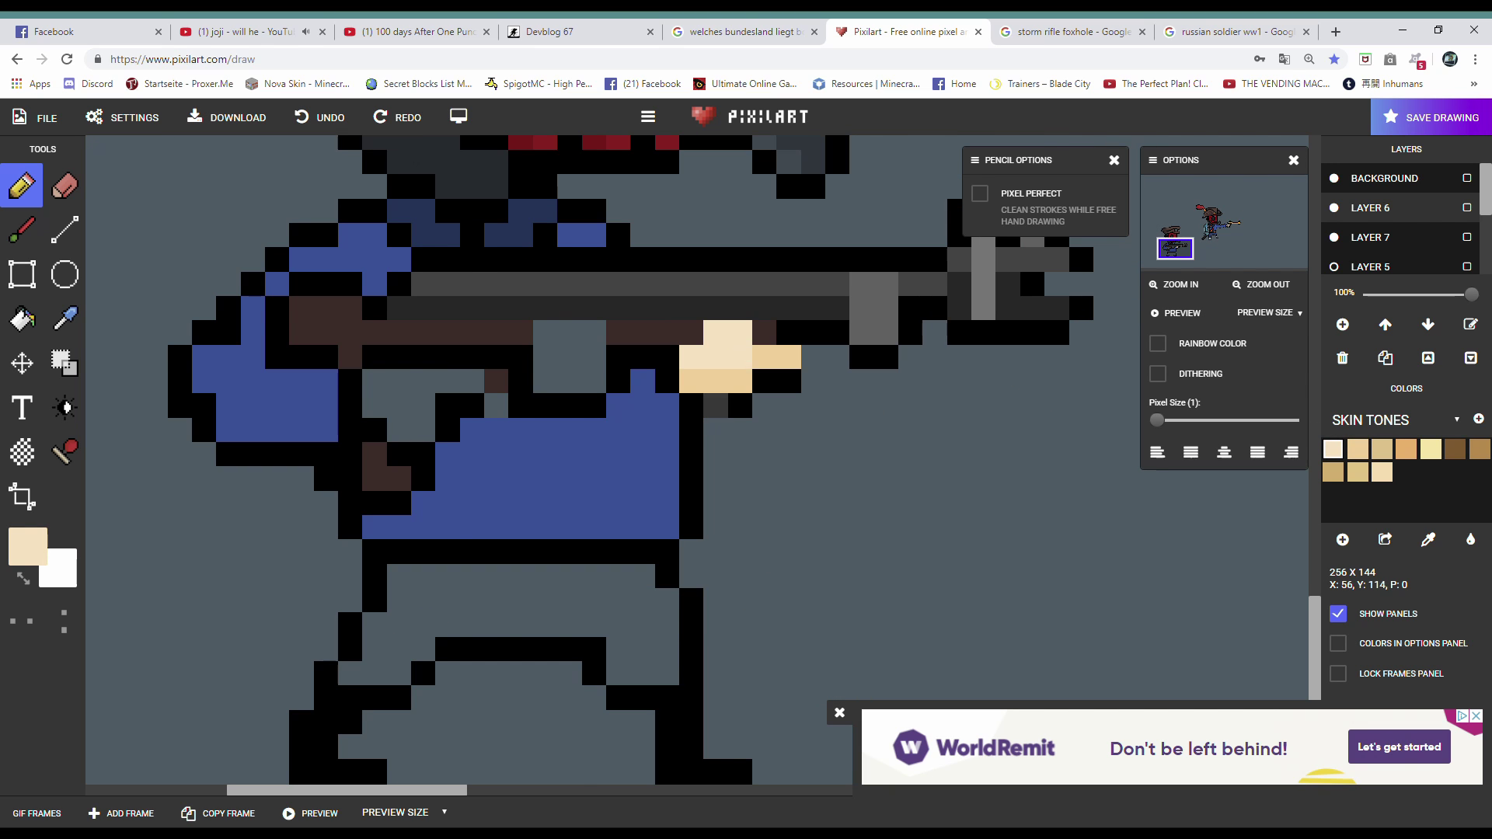
- Clean up the leftover arm outline around the front hand and redraw the edge beneath it in black
{"action": "key", "text": "e"}
{"action": "left_click", "coordinate": [22, 185]}
{"action": "scroll", "coordinate": [466, 459], "scroll_direction": "down", "scroll_amount": 1}
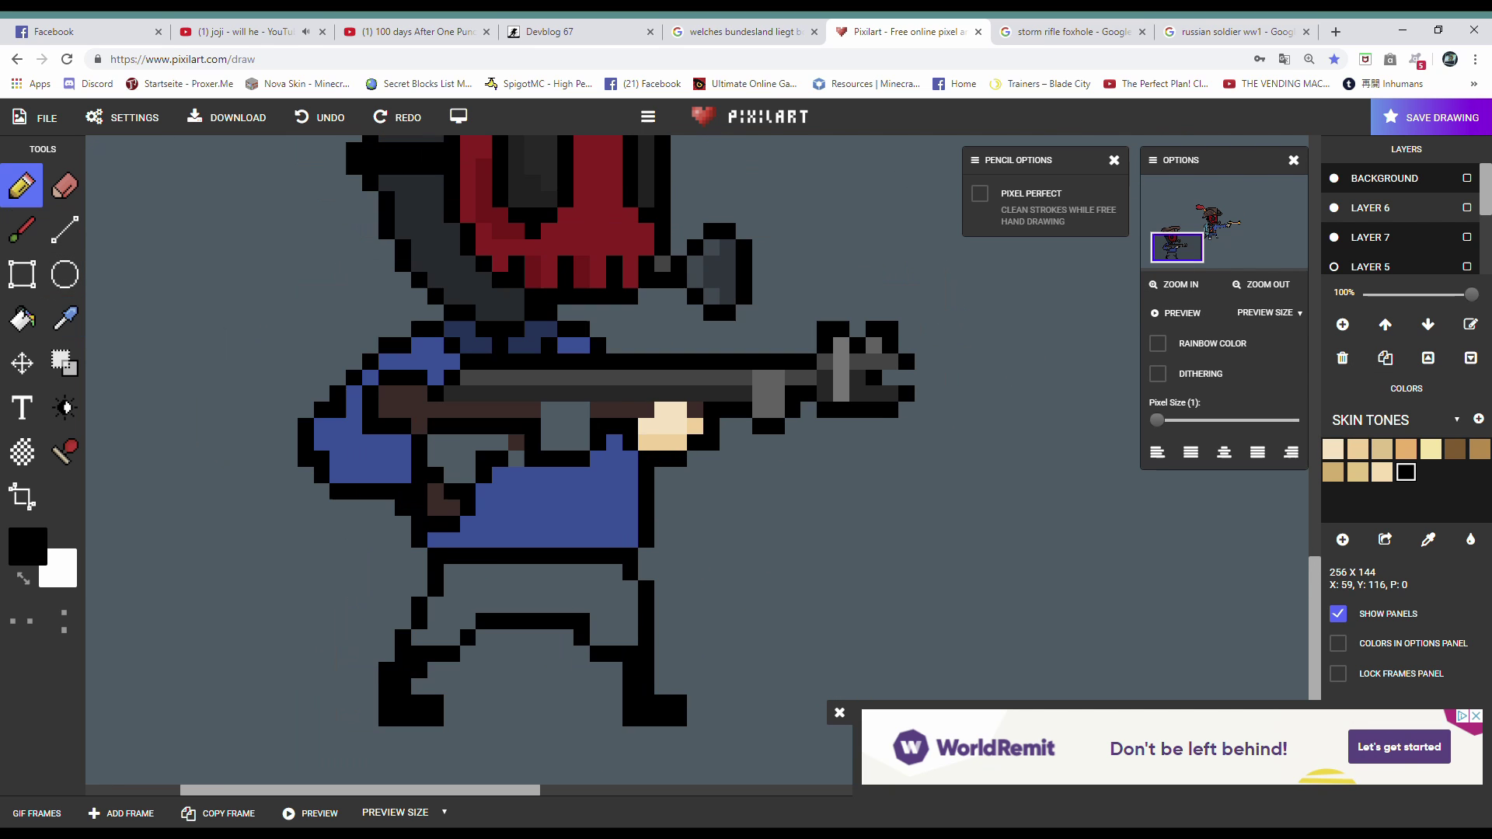
- Paint the rear hand around the rifle's grip in two skin tones, with the darker tone along its edges
{"action": "key", "text": "e"}
{"action": "scroll", "coordinate": [467, 458], "scroll_direction": "down", "scroll_amount": 1}
{"action": "key", "text": "b"}
{"action": "scroll", "coordinate": [469, 701], "scroll_direction": "up", "scroll_amount": 2}
{"action": "mouse_move", "coordinate": [423, 430]}
{"action": "left_mouse_down"}
{"action": "mouse_move", "coordinate": [423, 454]}
{"action": "mouse_move", "coordinate": [498, 442]}
{"action": "left_mouse_up"}
{"action": "left_click", "coordinate": [448, 479]}
{"action": "left_click", "coordinate": [521, 430]}
{"action": "left_click", "coordinate": [1333, 449]}
- Fill the rifle's receiver between the hands with medium and dark grey blocks and outline it below in black
{"action": "scroll", "coordinate": [581, 518], "scroll_direction": "down", "scroll_amount": 1}
{"action": "scroll", "coordinate": [543, 676], "scroll_direction": "up", "scroll_amount": 1}
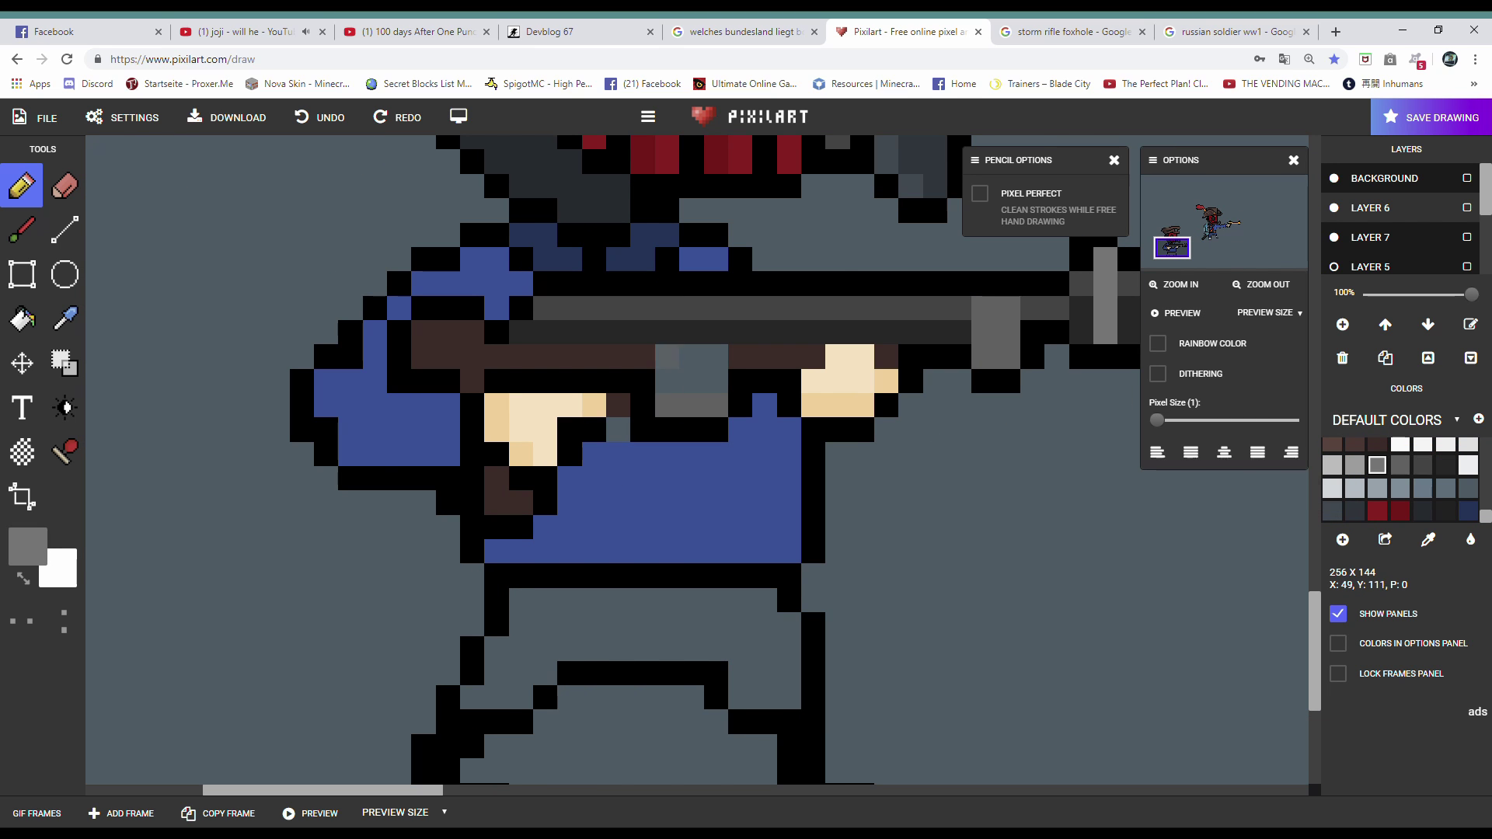
{"action": "scroll", "coordinate": [543, 676], "scroll_direction": "down", "scroll_amount": 1}
{"action": "scroll", "coordinate": [542, 726], "scroll_direction": "up", "scroll_amount": 1}
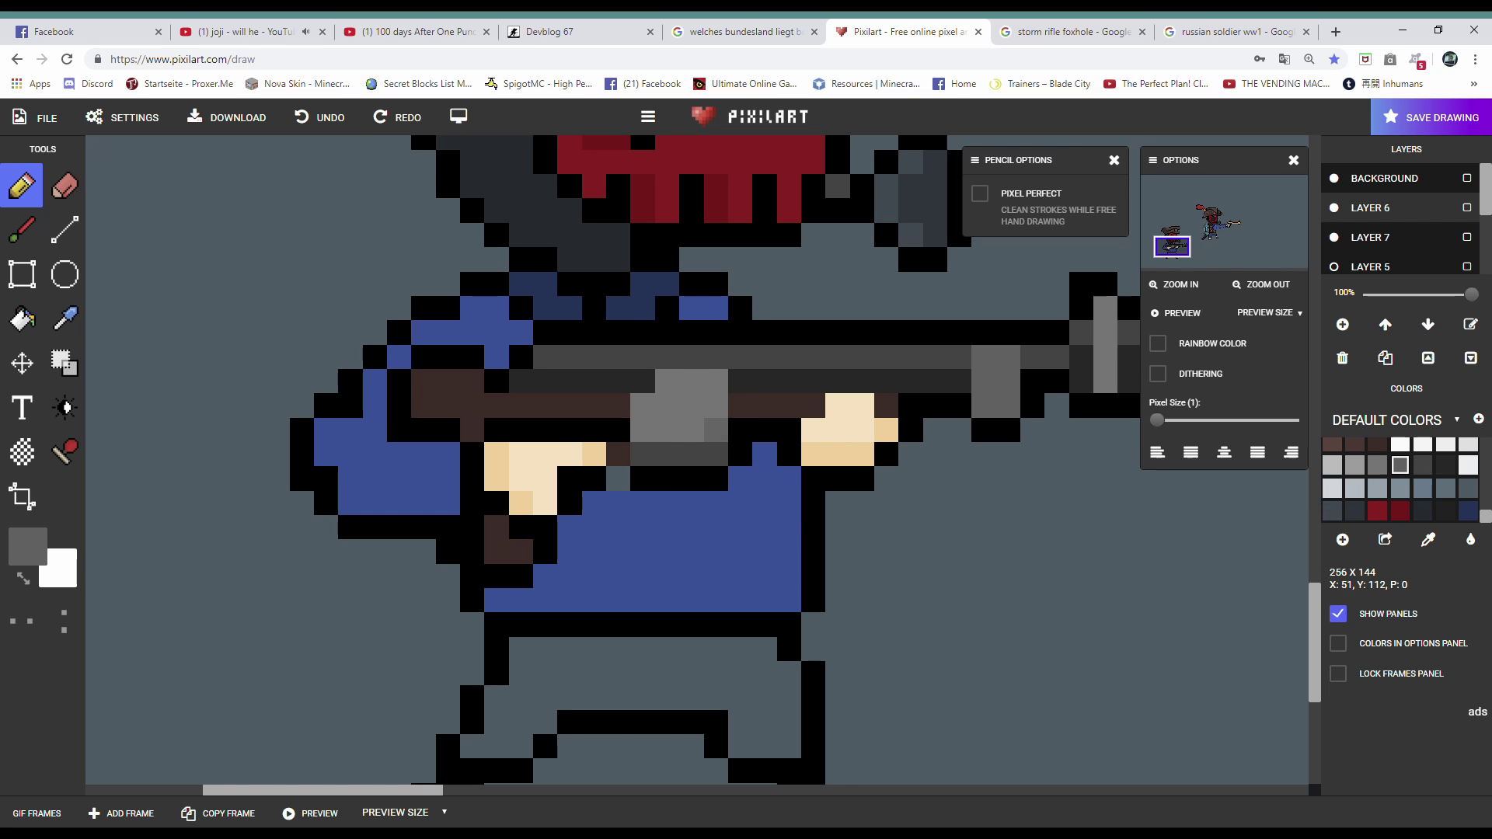
{"action": "scroll", "coordinate": [542, 725], "scroll_direction": "down", "scroll_amount": 1}
{"action": "scroll", "coordinate": [542, 725], "scroll_direction": "up", "scroll_amount": 1}
{"action": "scroll", "coordinate": [542, 725], "scroll_direction": "down", "scroll_amount": 1}
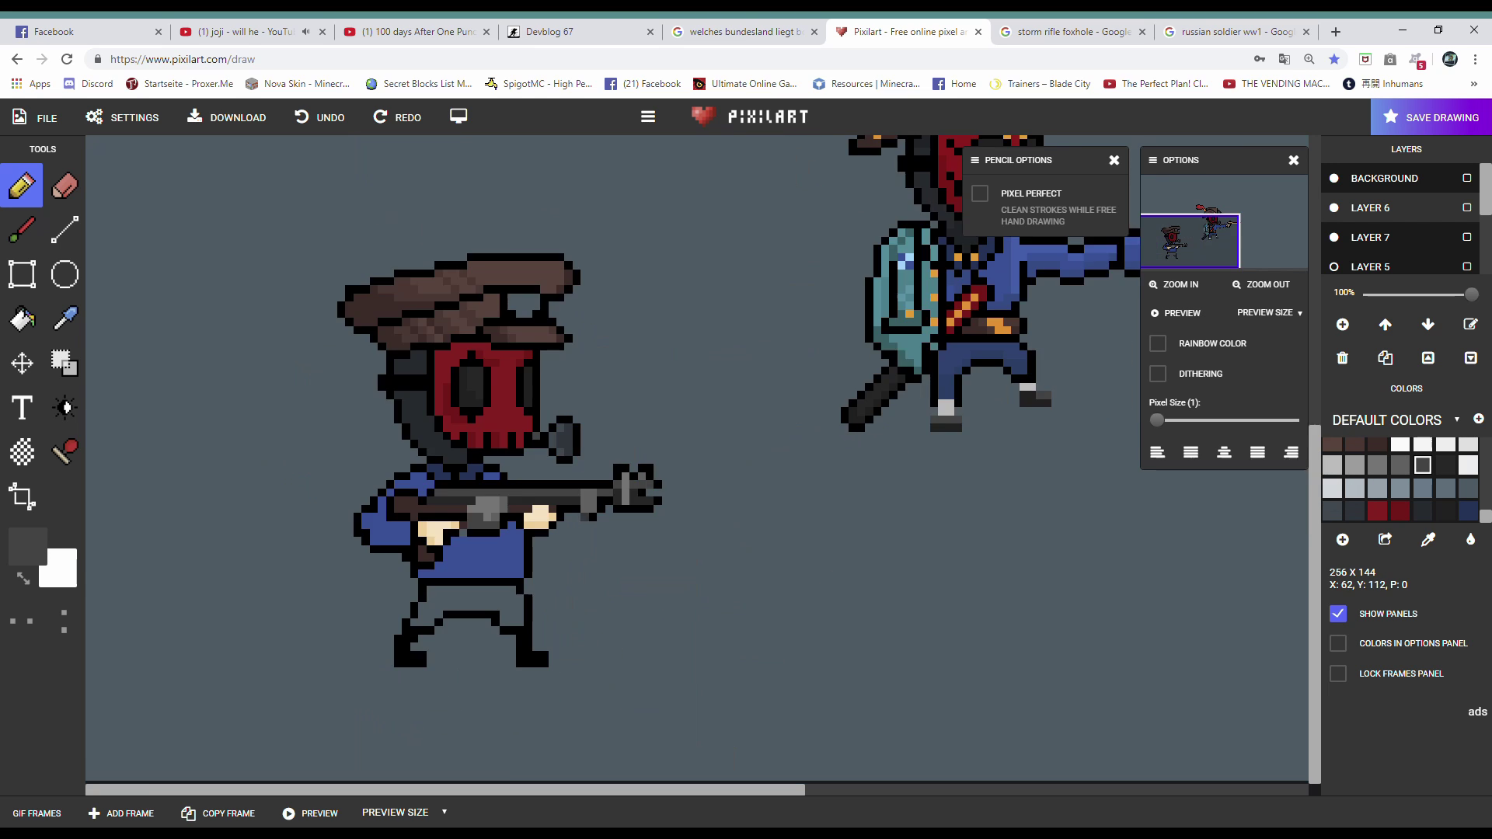
{"action": "scroll", "coordinate": [567, 701], "scroll_direction": "up", "scroll_amount": 1}
{"action": "scroll", "coordinate": [567, 701], "scroll_direction": "down", "scroll_amount": 1}
{"action": "scroll", "coordinate": [519, 335], "scroll_direction": "up", "scroll_amount": 1}
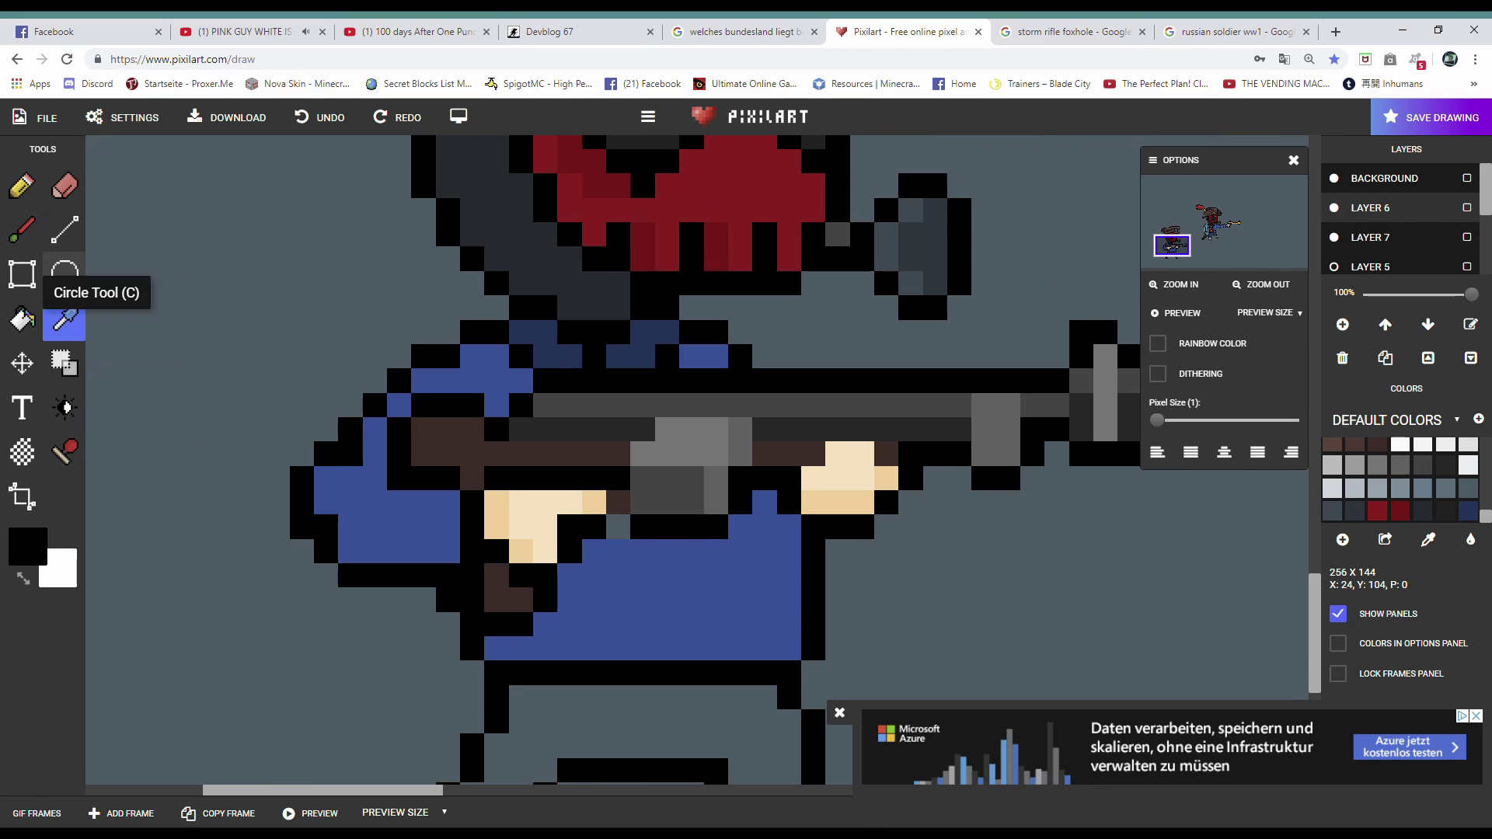
- Erase the lower outline beneath the receiver, lighten the receiver's front end and fill the gap with jacket blue
{"action": "left_click", "coordinate": [65, 186]}
{"action": "left_click_drag", "start_coordinate": [641, 526], "coordinate": [740, 551]}
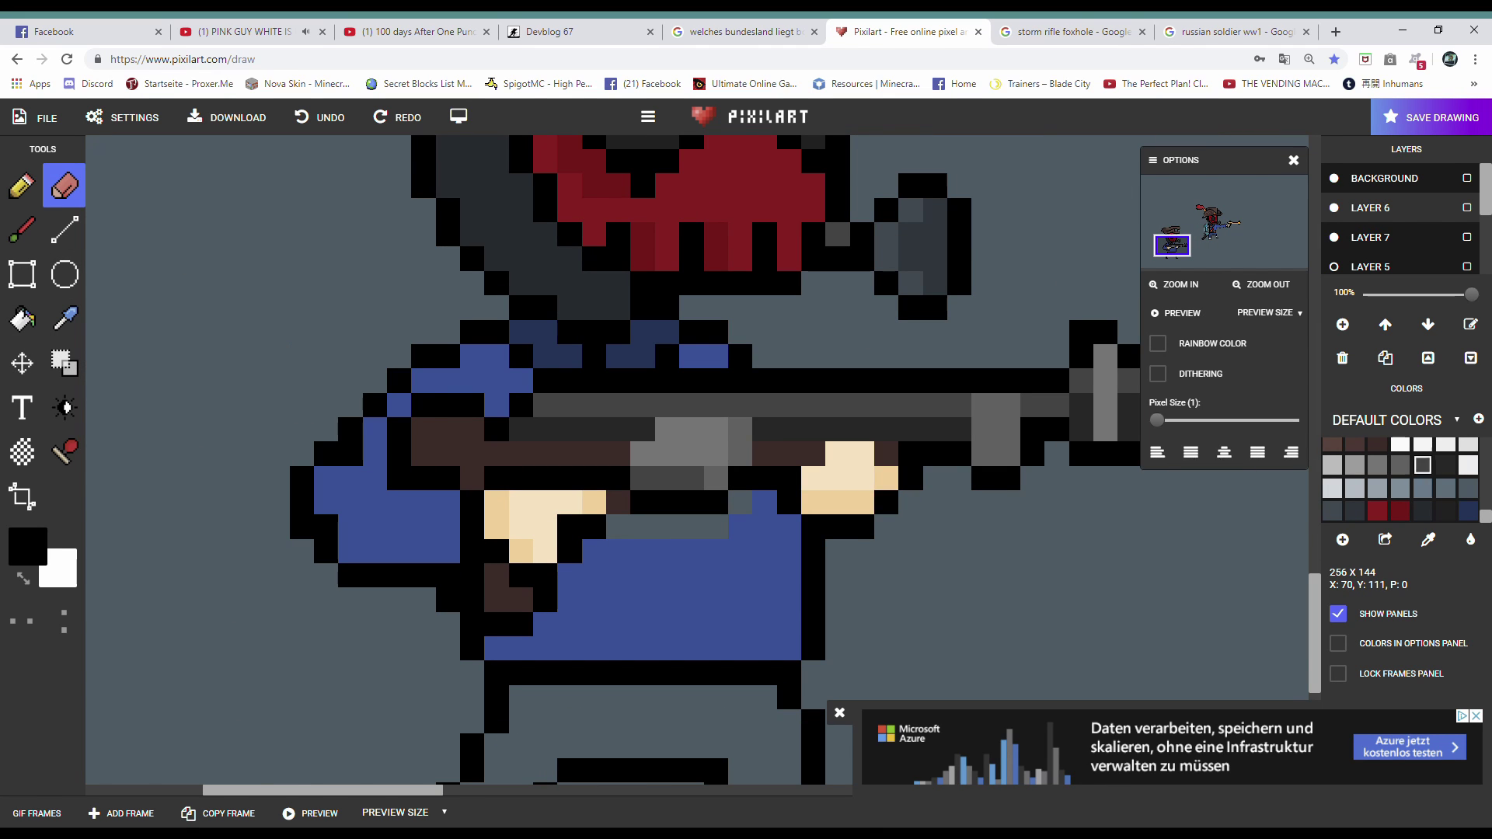
{"action": "key", "text": "b"}
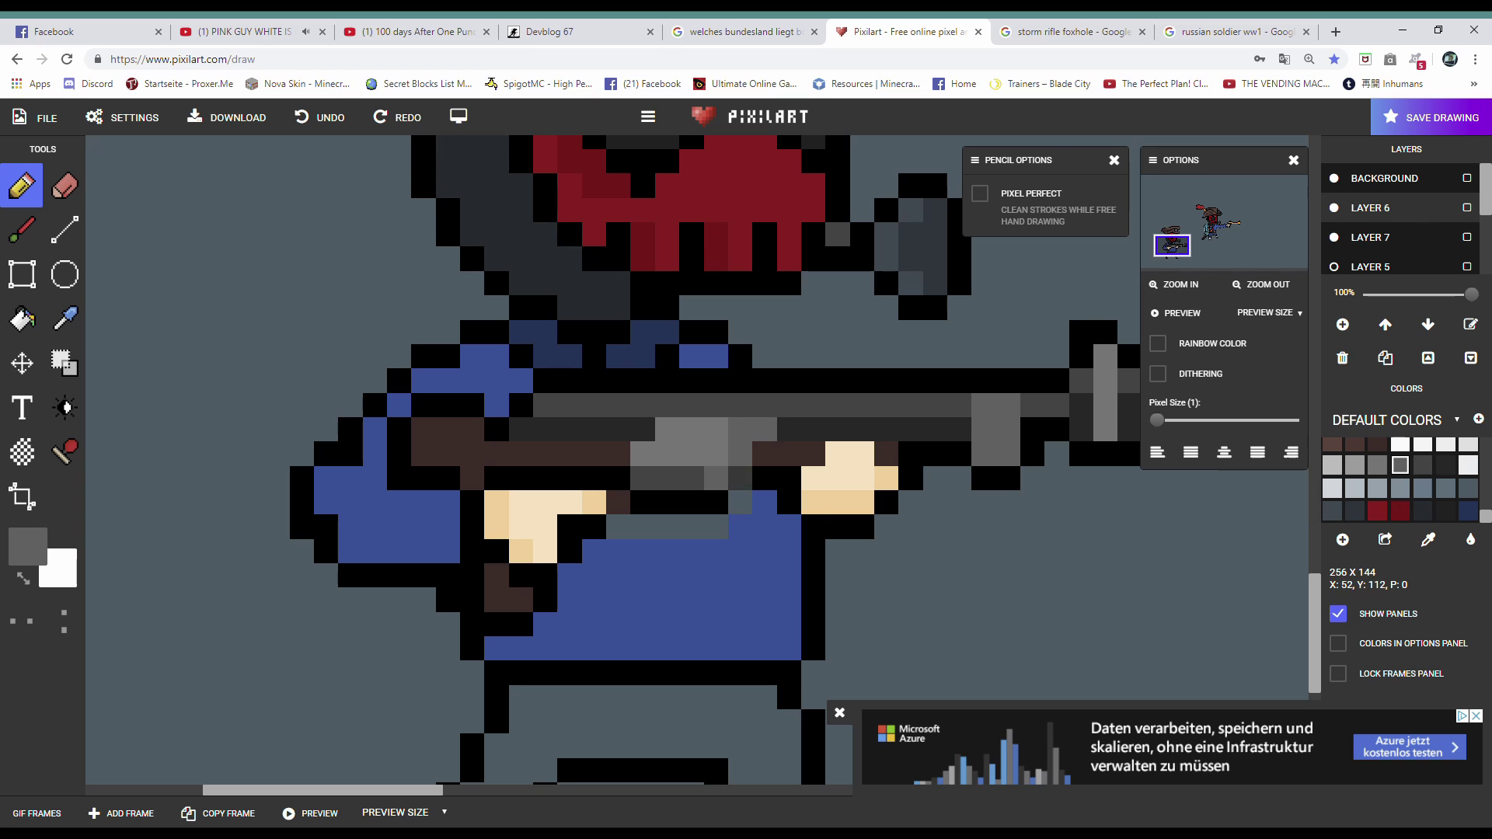
{"action": "left_click", "coordinate": [740, 429], "text": "alt"}
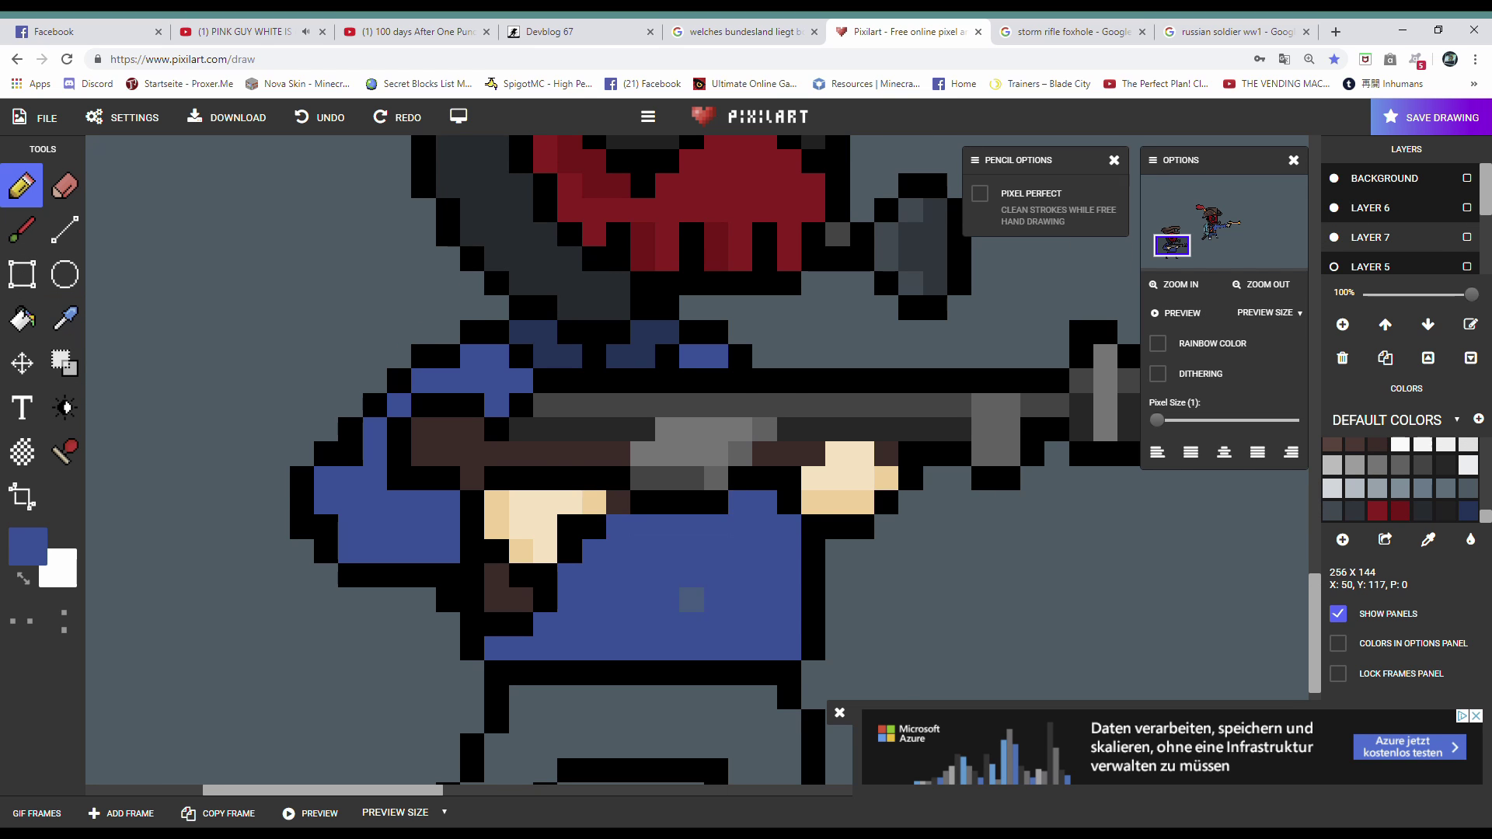
{"action": "scroll", "coordinate": [575, 459], "scroll_direction": "down", "scroll_amount": 1}
- Shade the receiver's lower row dark grey and set black pixels at both of its ends
{"action": "left_click", "coordinate": [472, 406], "text": "alt"}
{"action": "scroll", "coordinate": [472, 405], "scroll_direction": "down", "scroll_amount": 1}
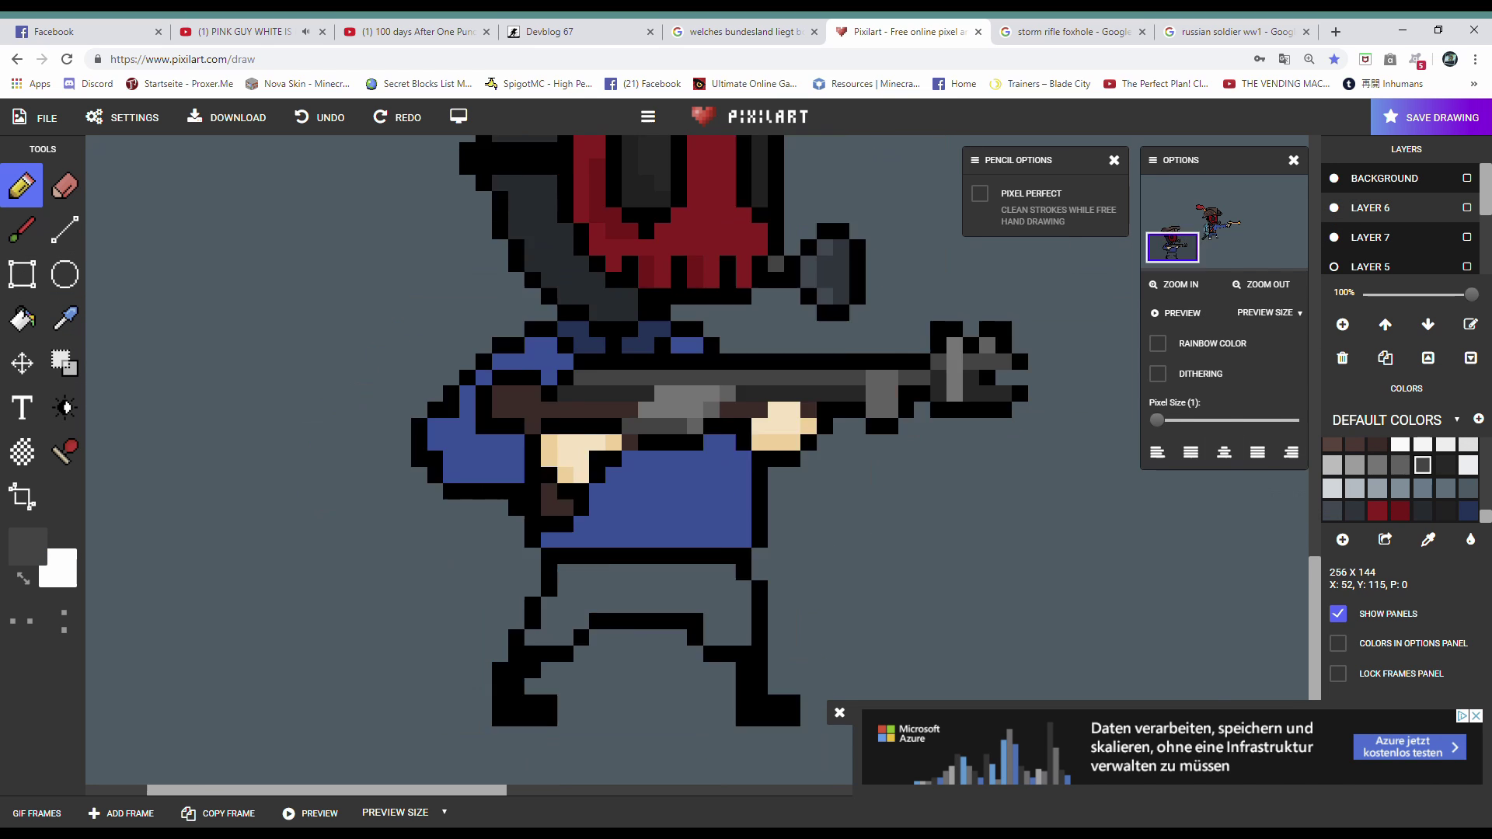
{"action": "scroll", "coordinate": [444, 604], "scroll_direction": "up", "scroll_amount": 1}
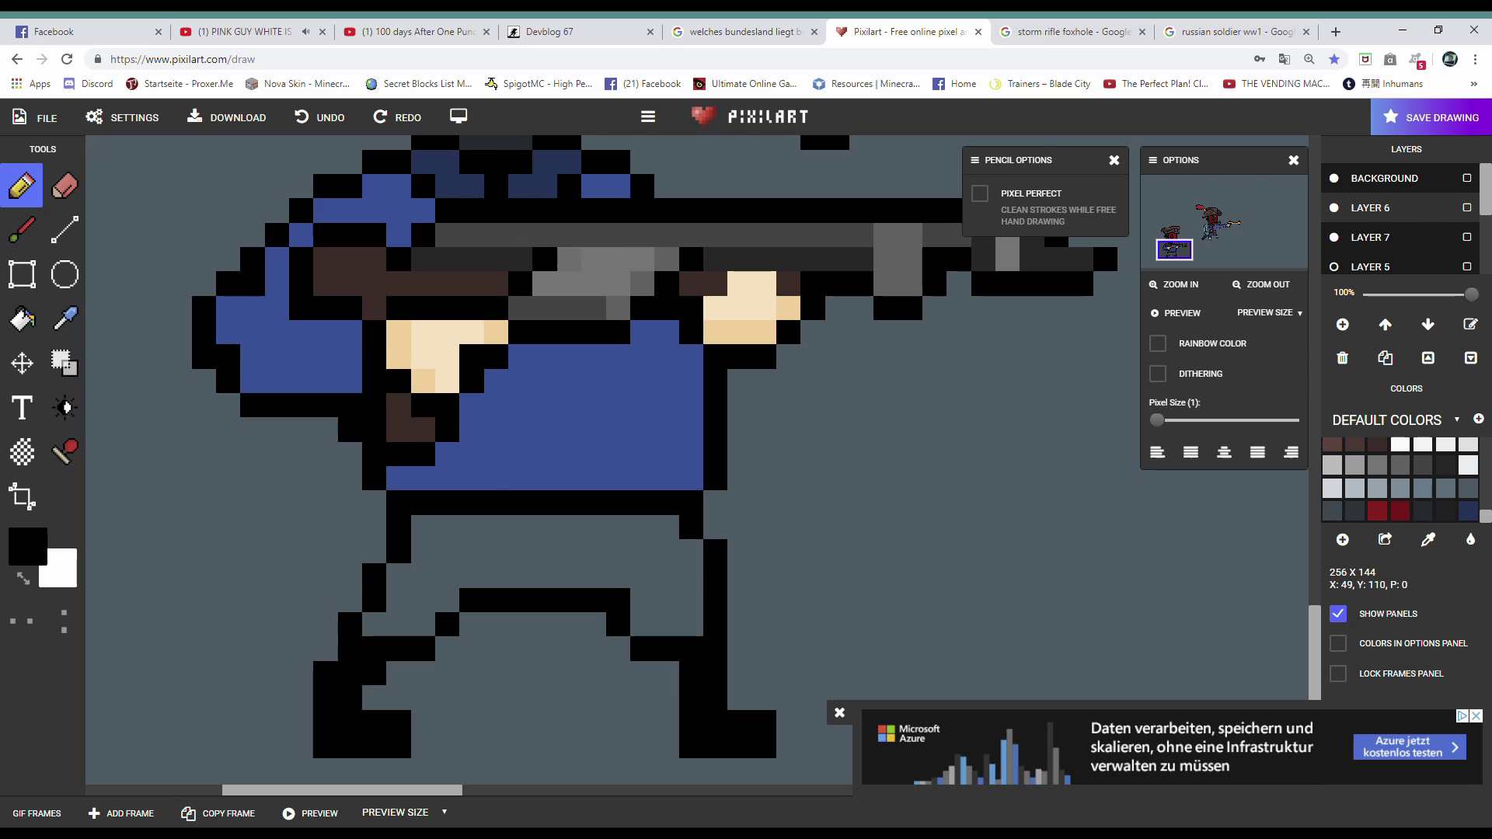
- Add scattered light grey highlight pixels across the rifle's receiver
{"action": "scroll", "coordinate": [445, 603], "scroll_direction": "down", "scroll_amount": 1}
{"action": "scroll", "coordinate": [544, 466], "scroll_direction": "up", "scroll_amount": 1}
{"action": "left_click", "coordinate": [700, 406], "text": "alt"}
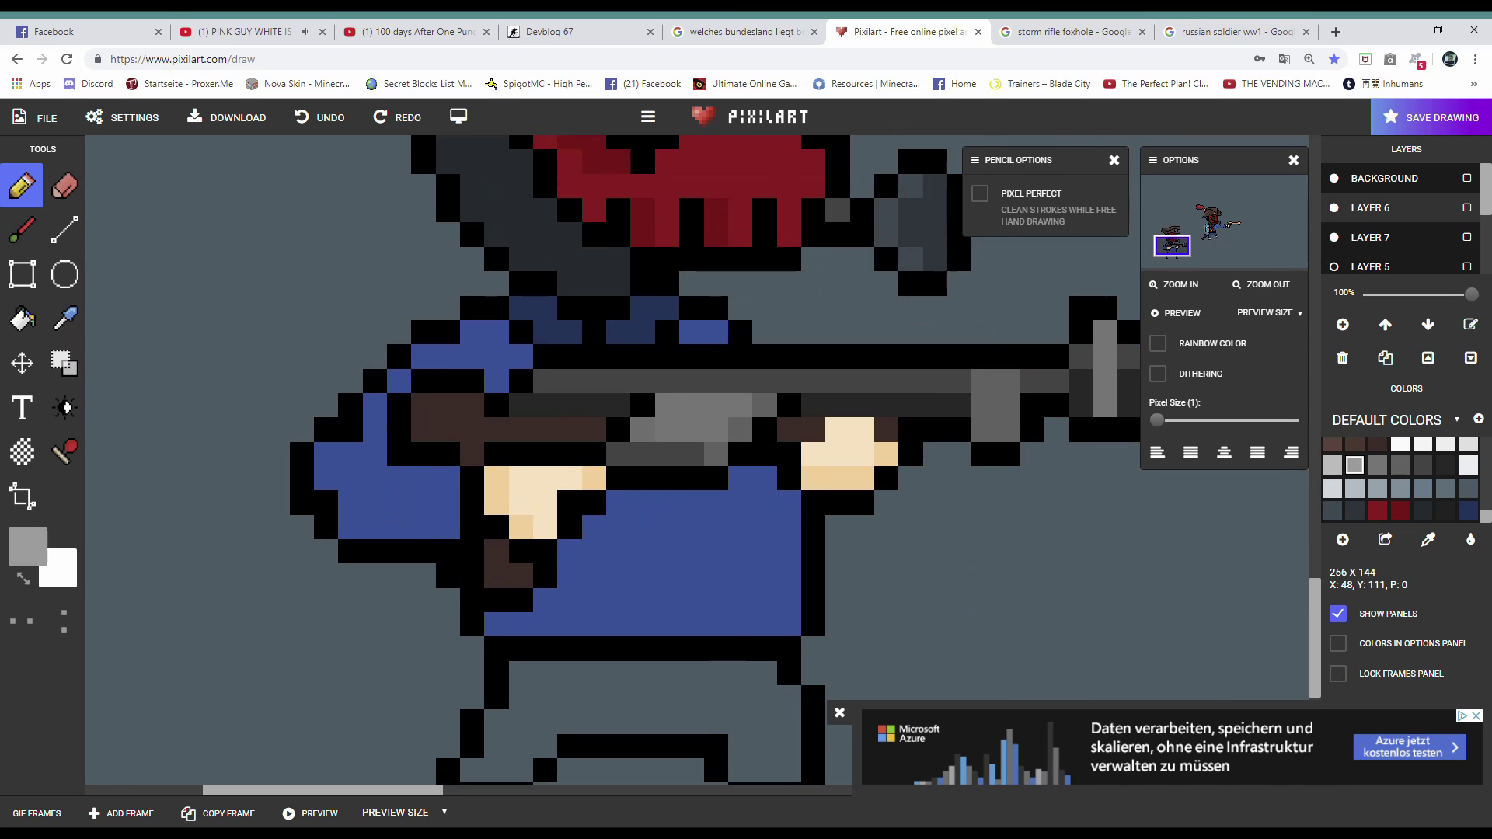
{"action": "scroll", "coordinate": [688, 405], "scroll_direction": "down", "scroll_amount": 1}
{"action": "scroll", "coordinate": [350, 545], "scroll_direction": "up", "scroll_amount": 1}
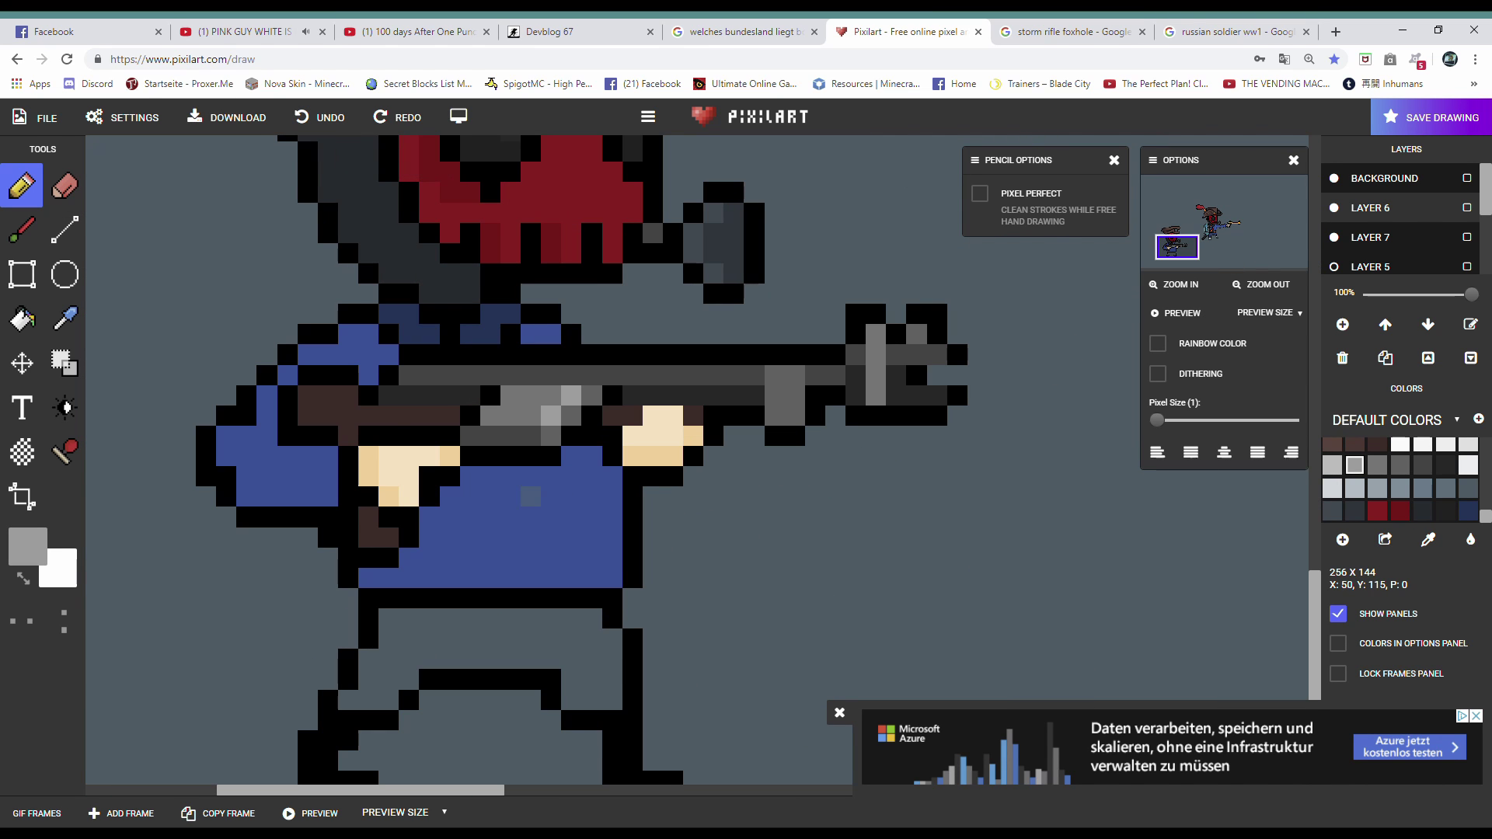
{"action": "scroll", "coordinate": [700, 466], "scroll_direction": "down", "scroll_amount": 1}
{"action": "scroll", "coordinate": [778, 466], "scroll_direction": "down", "scroll_amount": 1}
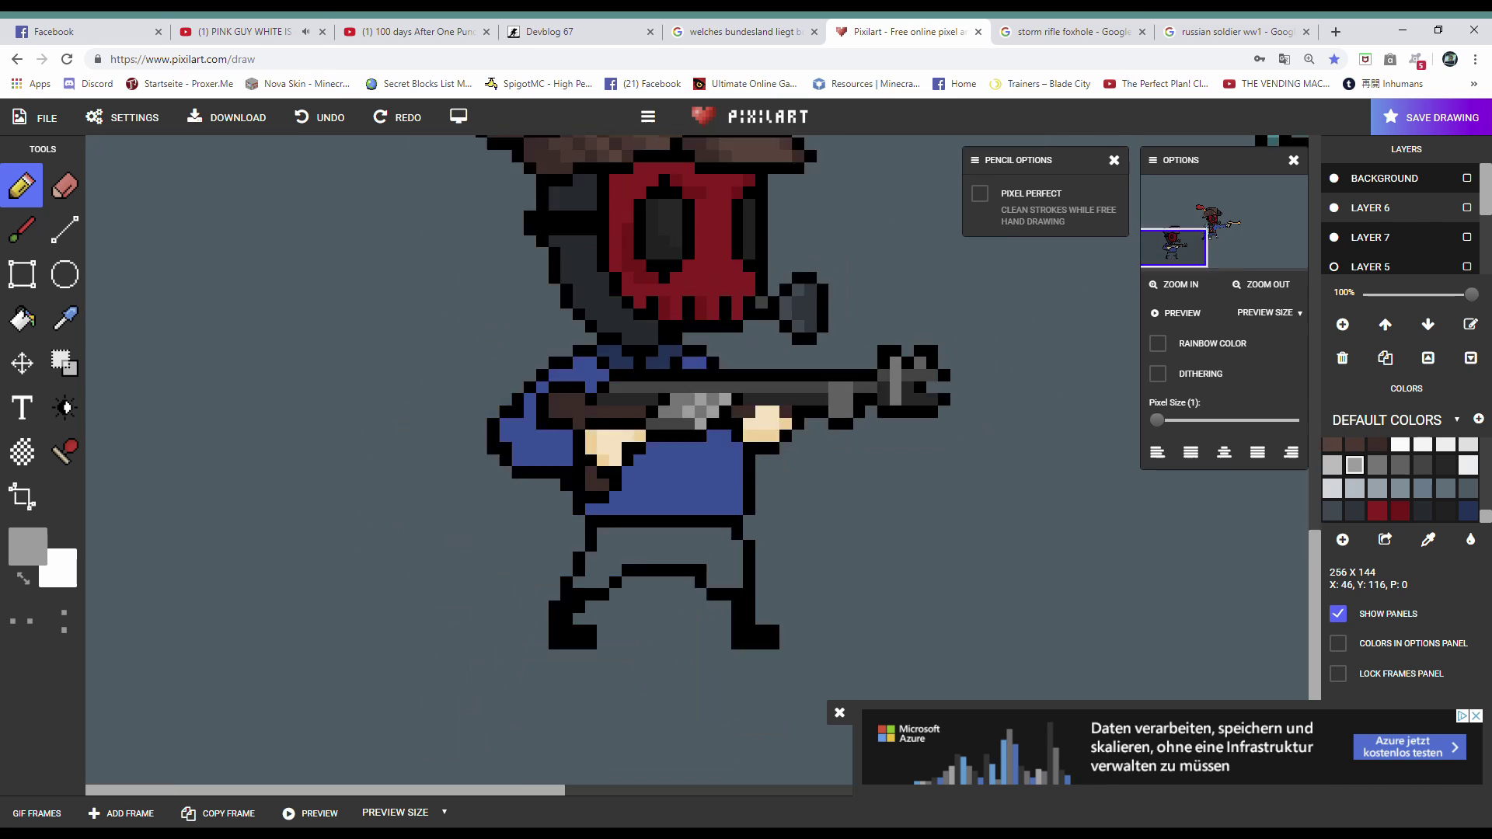
- Draw a vertical black line through the rear sleeve to split off a cuff, and lower the outline beneath it
{"action": "scroll", "coordinate": [646, 466], "scroll_direction": "up", "scroll_amount": 1}
{"action": "key", "text": "e"}
{"action": "key", "text": "b"}
{"action": "key", "text": "v"}
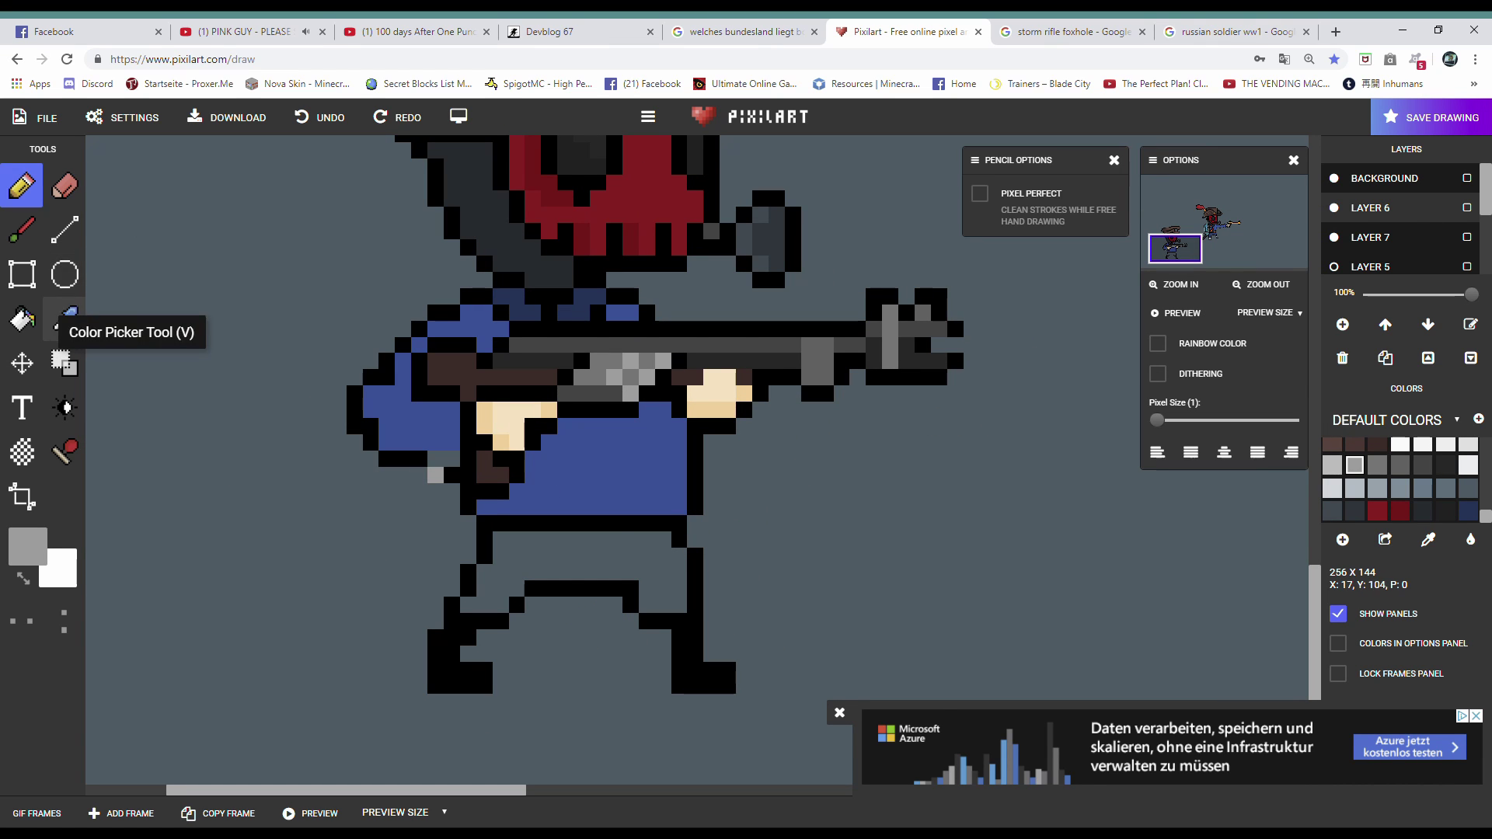
{"action": "left_click", "coordinate": [435, 475]}
{"action": "scroll", "coordinate": [418, 476], "scroll_direction": "up", "scroll_amount": 3}
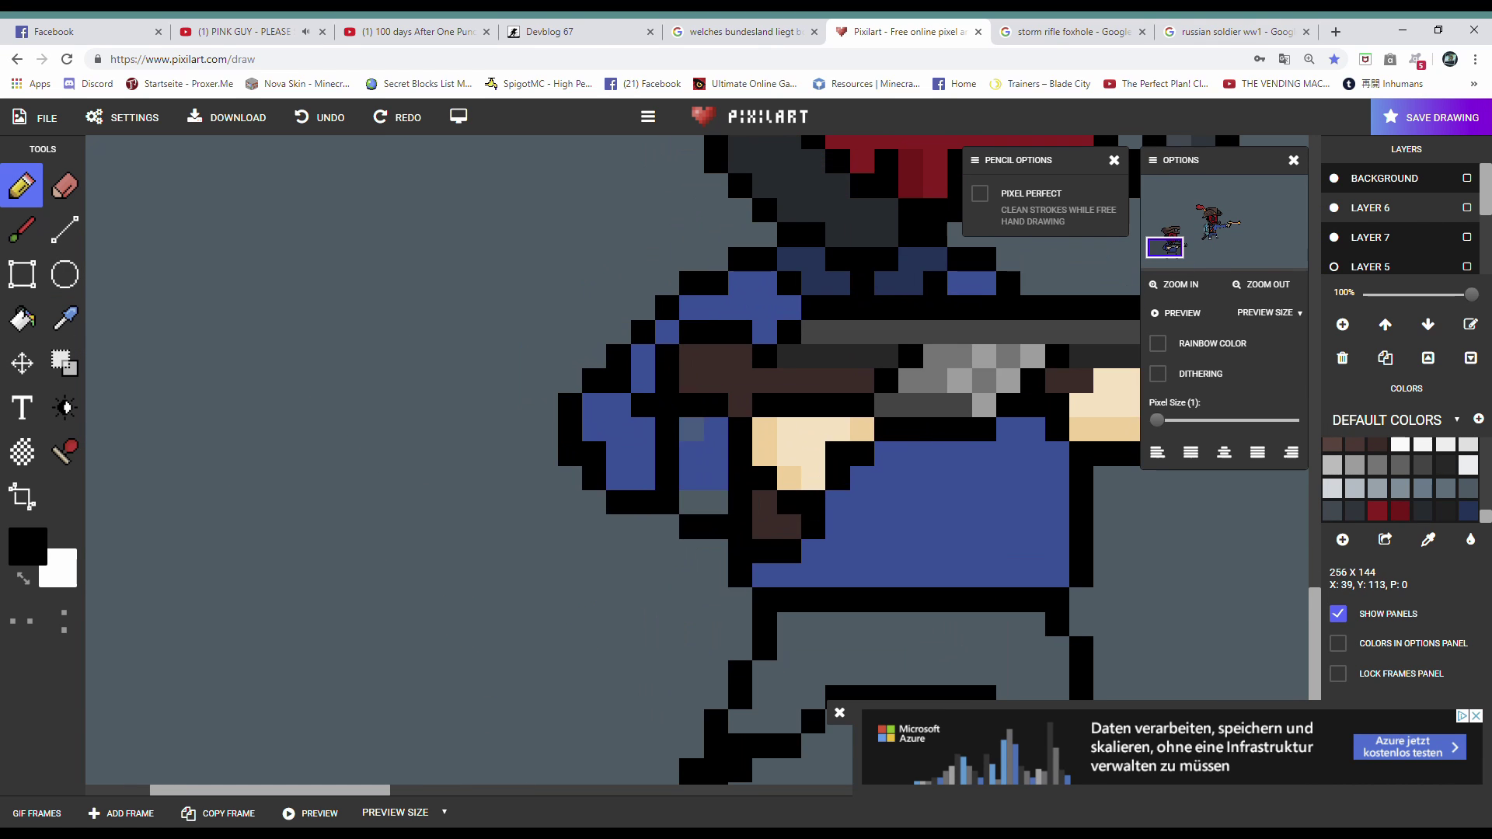
{"action": "scroll", "coordinate": [734, 477], "scroll_direction": "down", "scroll_amount": 1}
{"action": "scroll", "coordinate": [694, 497], "scroll_direction": "up", "scroll_amount": 1}
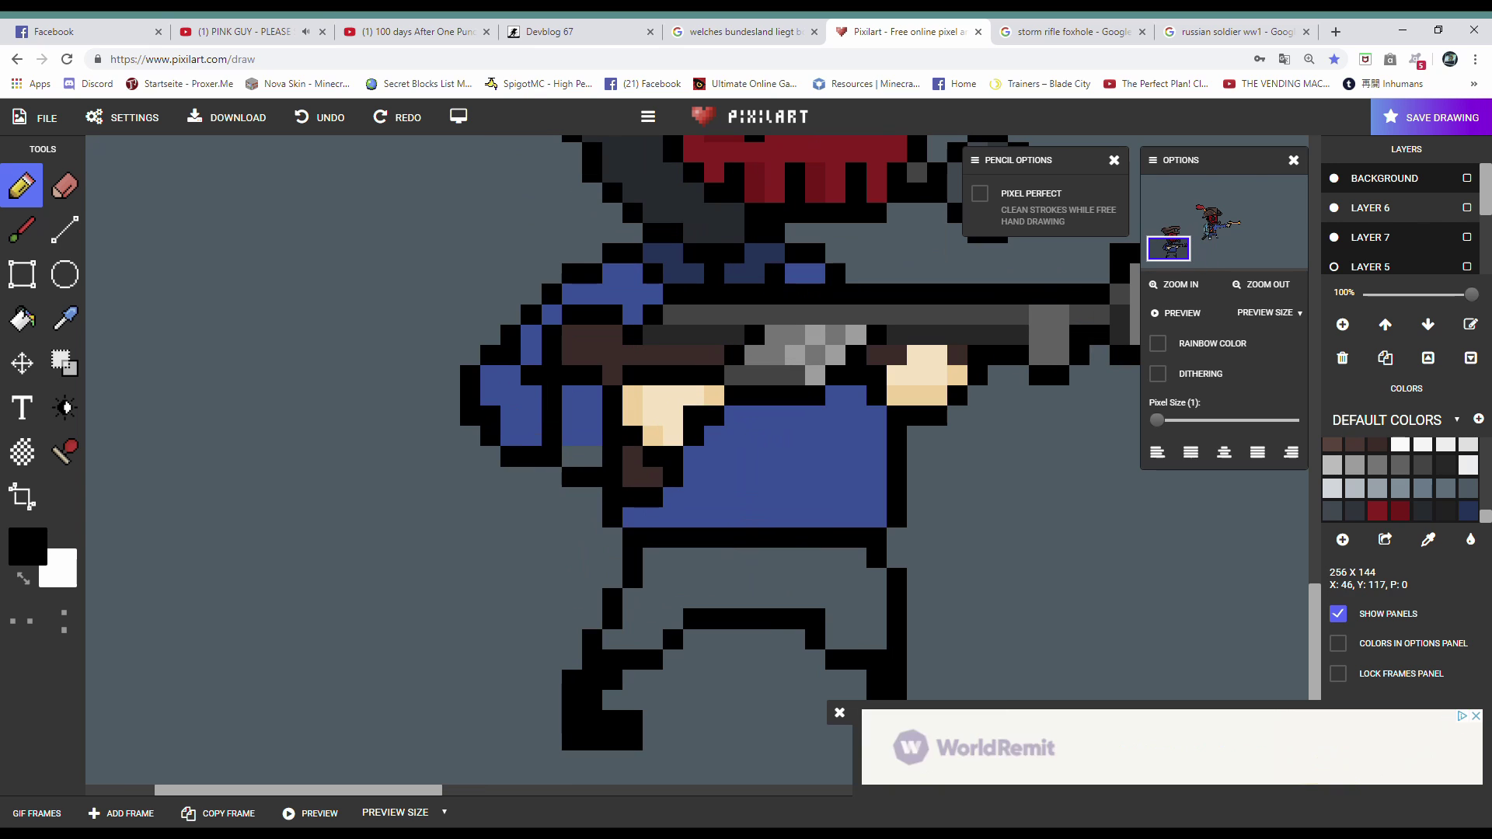
- Draw a ragged black outline above the shoulders, outside the blue jacket
{"action": "scroll", "coordinate": [672, 517], "scroll_direction": "up", "scroll_amount": 1}
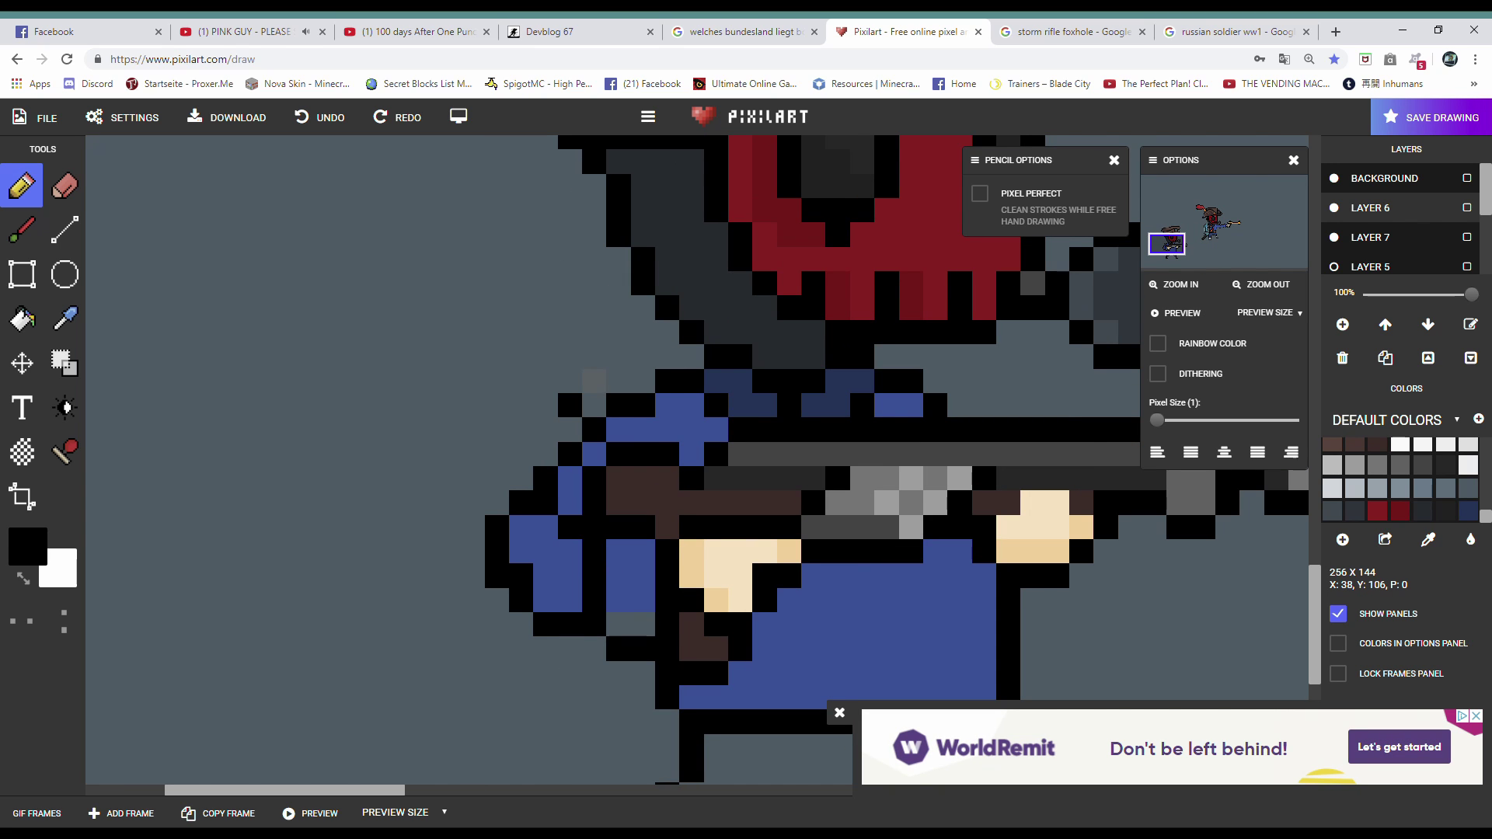
{"action": "scroll", "coordinate": [740, 405], "scroll_direction": "right", "scroll_amount": 3}
{"action": "scroll", "coordinate": [716, 406], "scroll_direction": "down", "scroll_amount": 2}
{"action": "scroll", "coordinate": [692, 365], "scroll_direction": "up", "scroll_amount": 2}
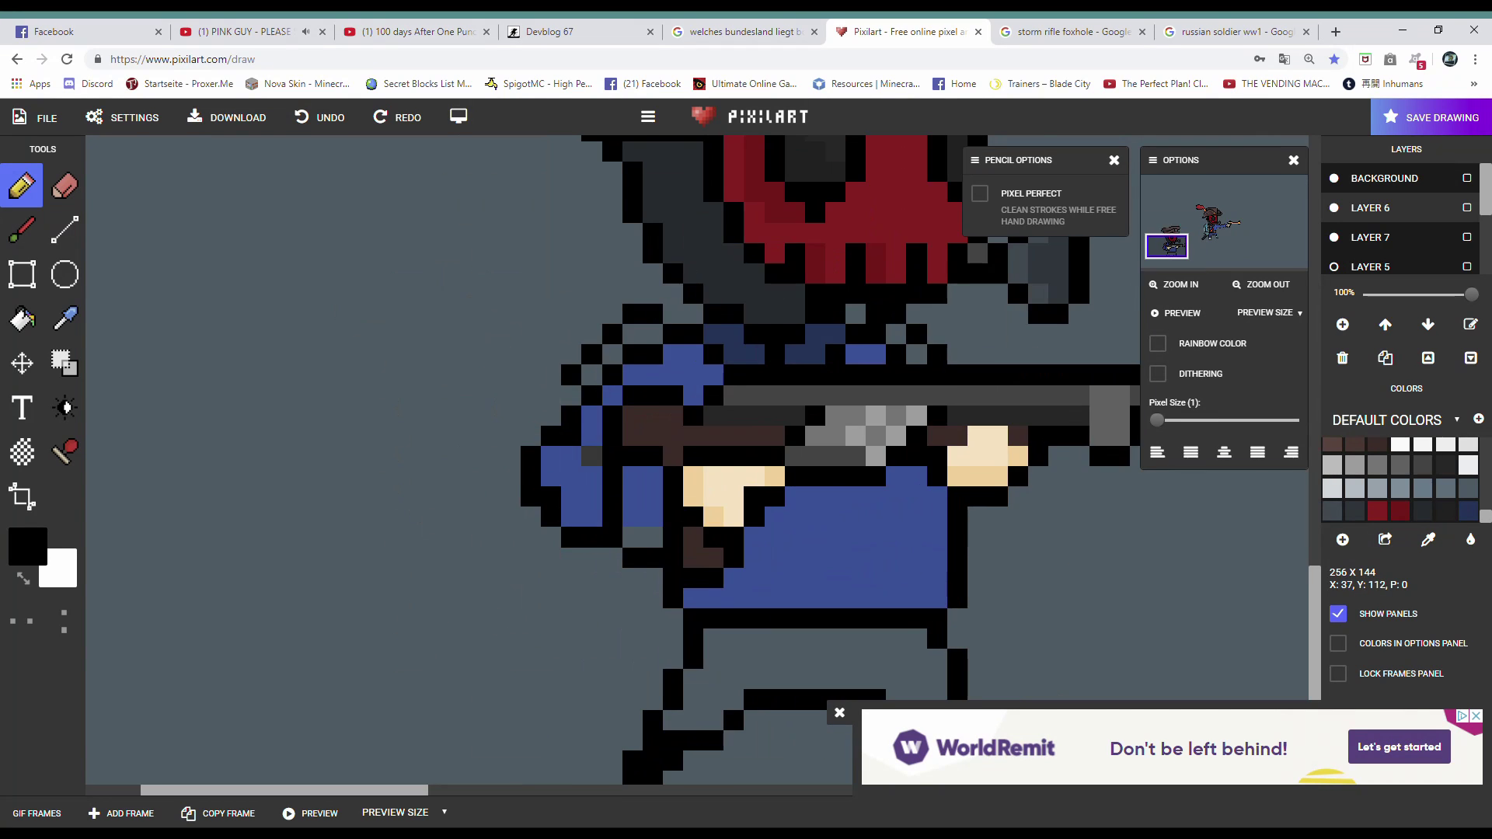
- Draw a vertical black seam down the front of the blue jacket
{"action": "scroll", "coordinate": [669, 334], "scroll_direction": "down", "scroll_amount": 2}
{"action": "scroll", "coordinate": [646, 311], "scroll_direction": "up", "scroll_amount": 2}
{"action": "scroll", "coordinate": [699, 498], "scroll_direction": "down", "scroll_amount": 2}
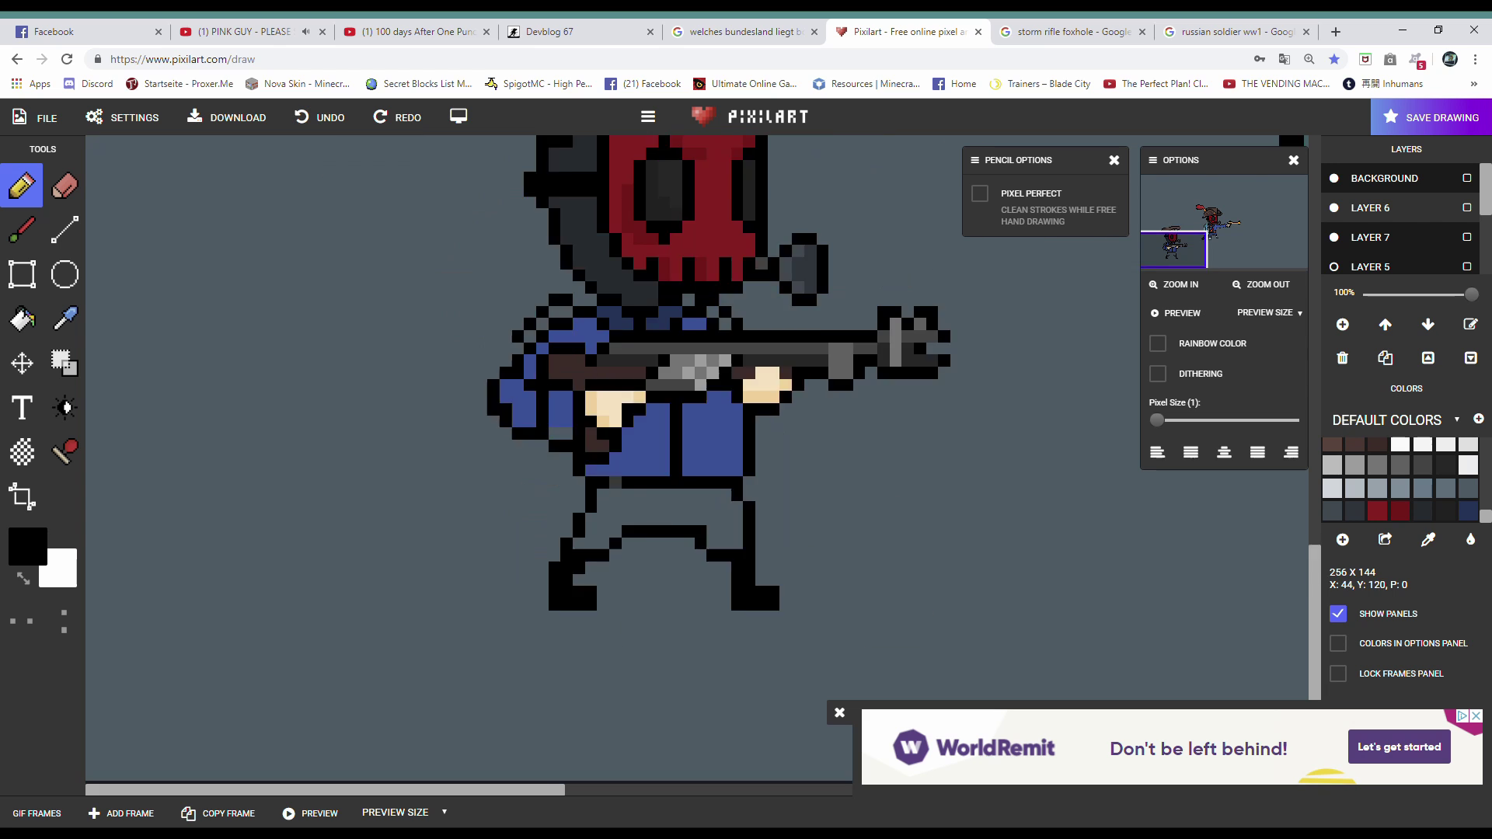
- Draw a ragged black outline of hanging cloth behind the hip, from the rear sleeve down to the back leg
{"action": "scroll", "coordinate": [630, 458], "scroll_direction": "up", "scroll_amount": 2}
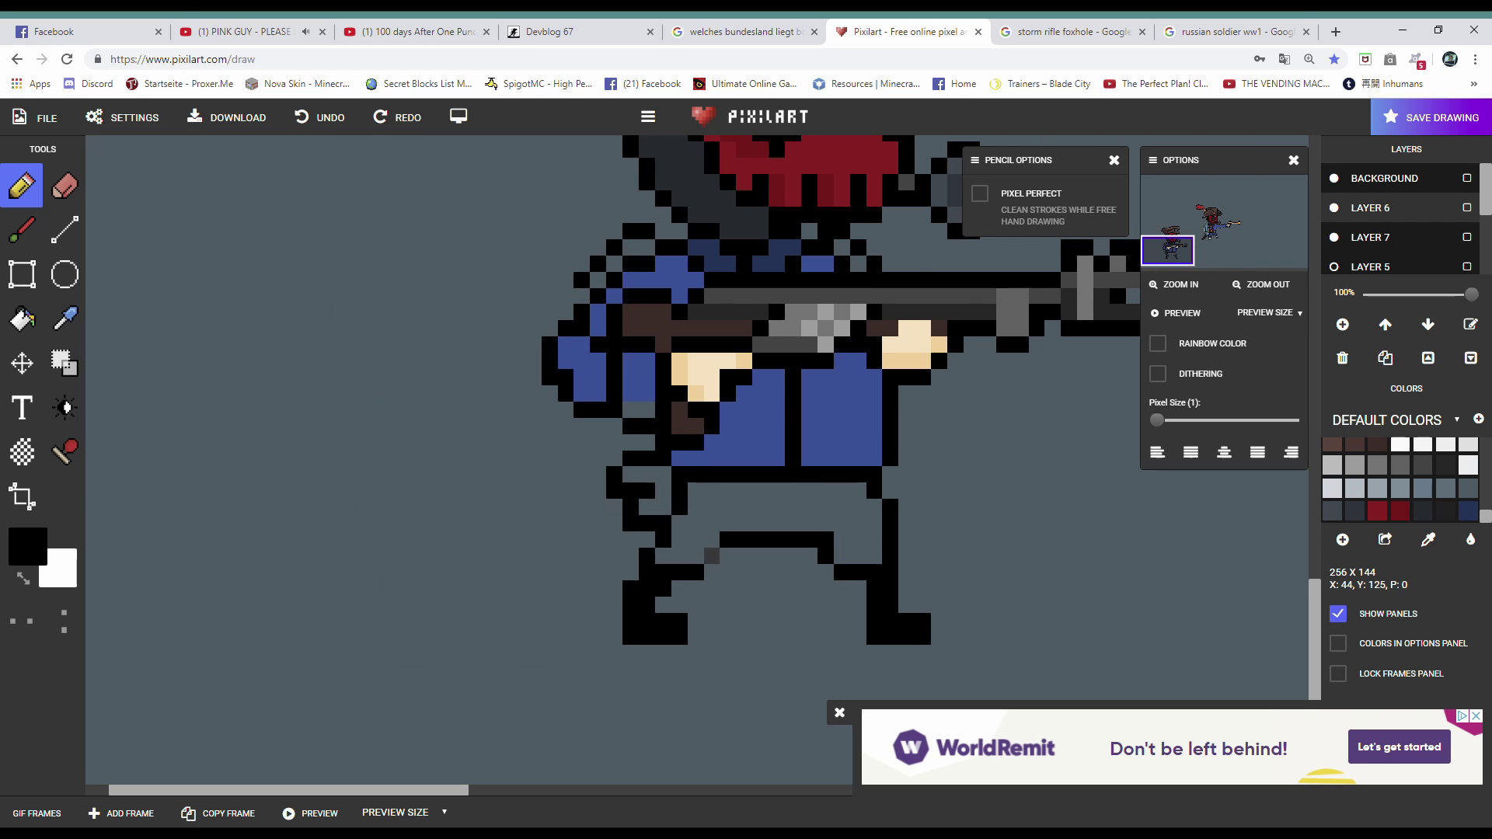
{"action": "scroll", "coordinate": [630, 459], "scroll_direction": "down", "scroll_amount": 2}
{"action": "scroll", "coordinate": [631, 459], "scroll_direction": "up", "scroll_amount": 2}
{"action": "scroll", "coordinate": [630, 458], "scroll_direction": "down", "scroll_amount": 2}
- Shade the sleeves and the lower edges of the jacket with a slightly darker blue
{"action": "left_click", "coordinate": [63, 317]}
{"action": "left_click", "coordinate": [497, 560]}
{"action": "scroll", "coordinate": [497, 559], "scroll_direction": "up", "scroll_amount": 2}
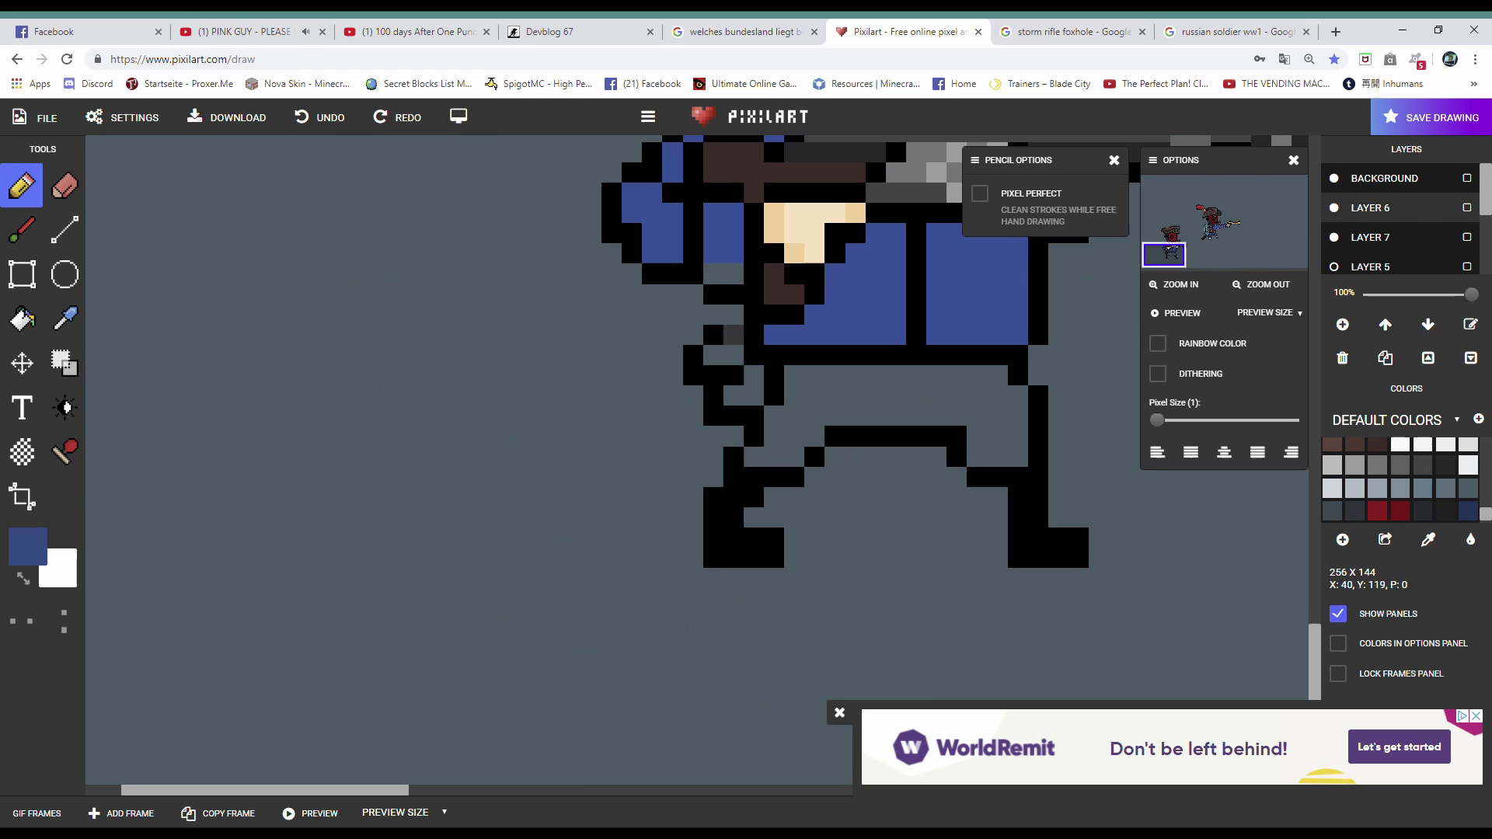
{"action": "scroll", "coordinate": [867, 272], "scroll_direction": "down", "scroll_amount": 1}
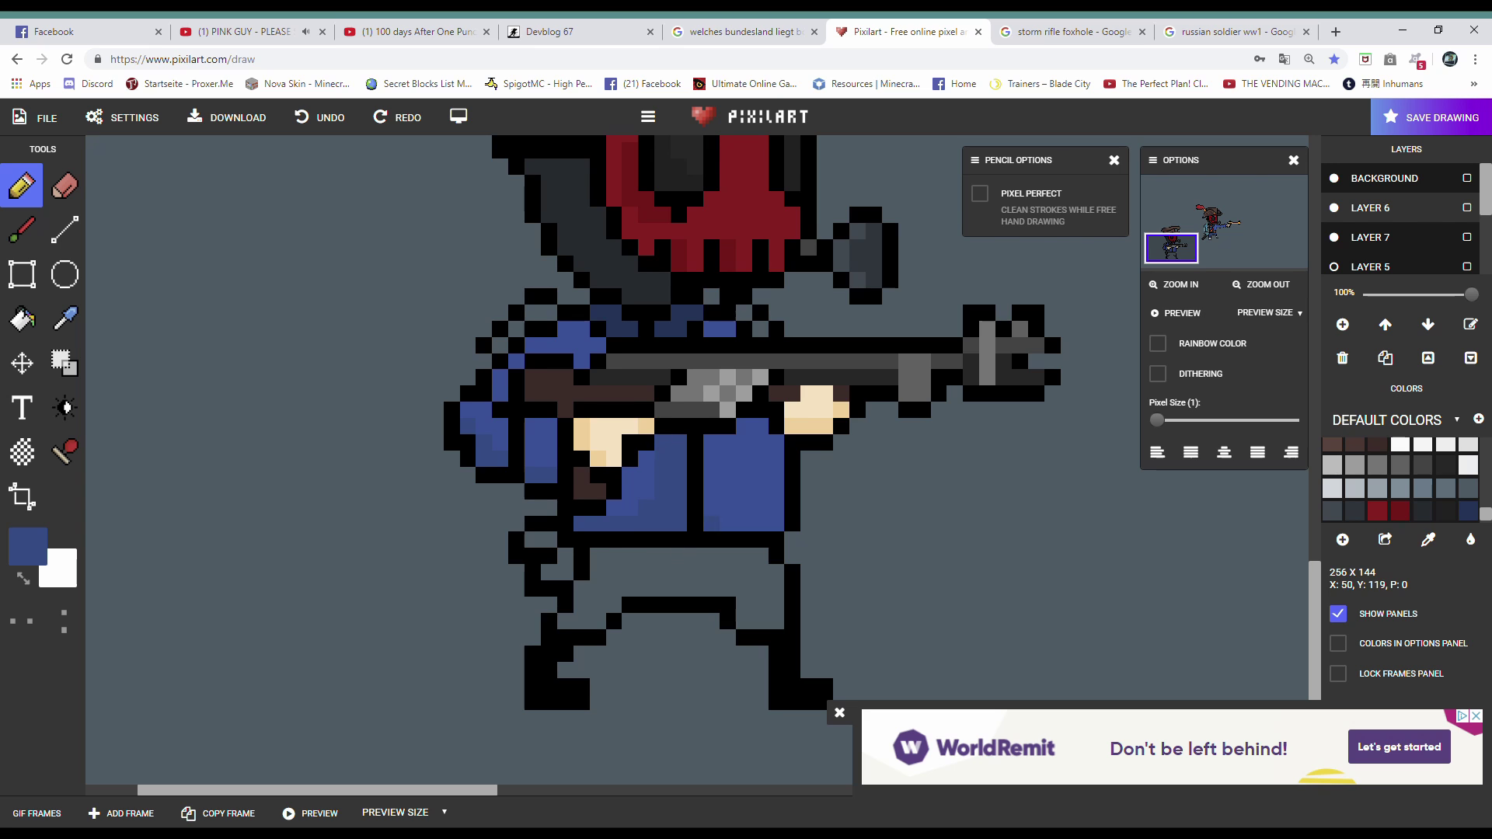
- Colour the soldier's trousers in a dark blue like the pirate's trousers
{"action": "scroll", "coordinate": [867, 272], "scroll_direction": "down", "scroll_amount": 3}
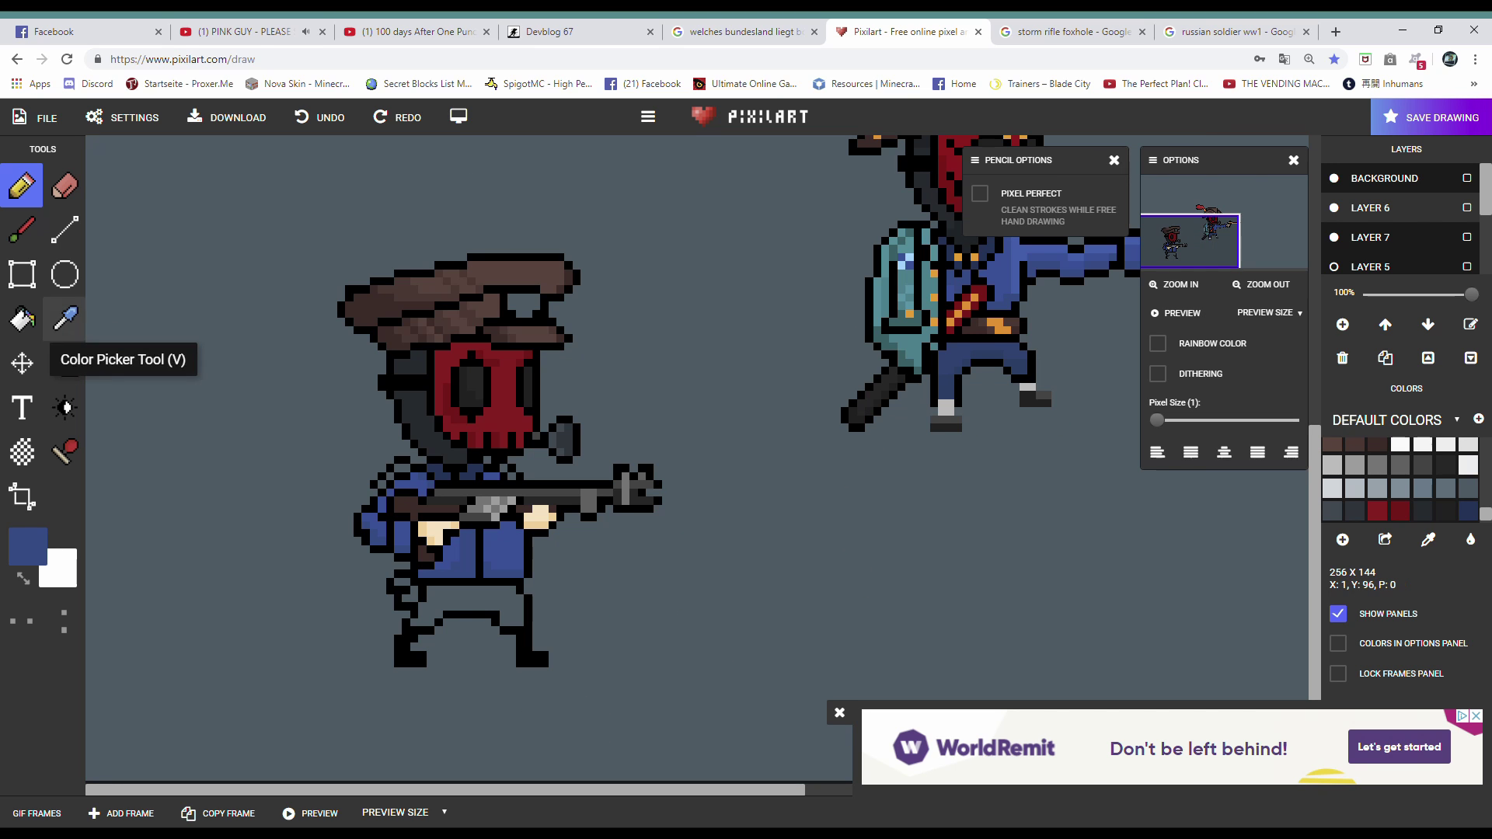
{"action": "scroll", "coordinate": [364, 676], "scroll_direction": "up", "scroll_amount": 3}
{"action": "scroll", "coordinate": [672, 477], "scroll_direction": "down", "scroll_amount": 3}
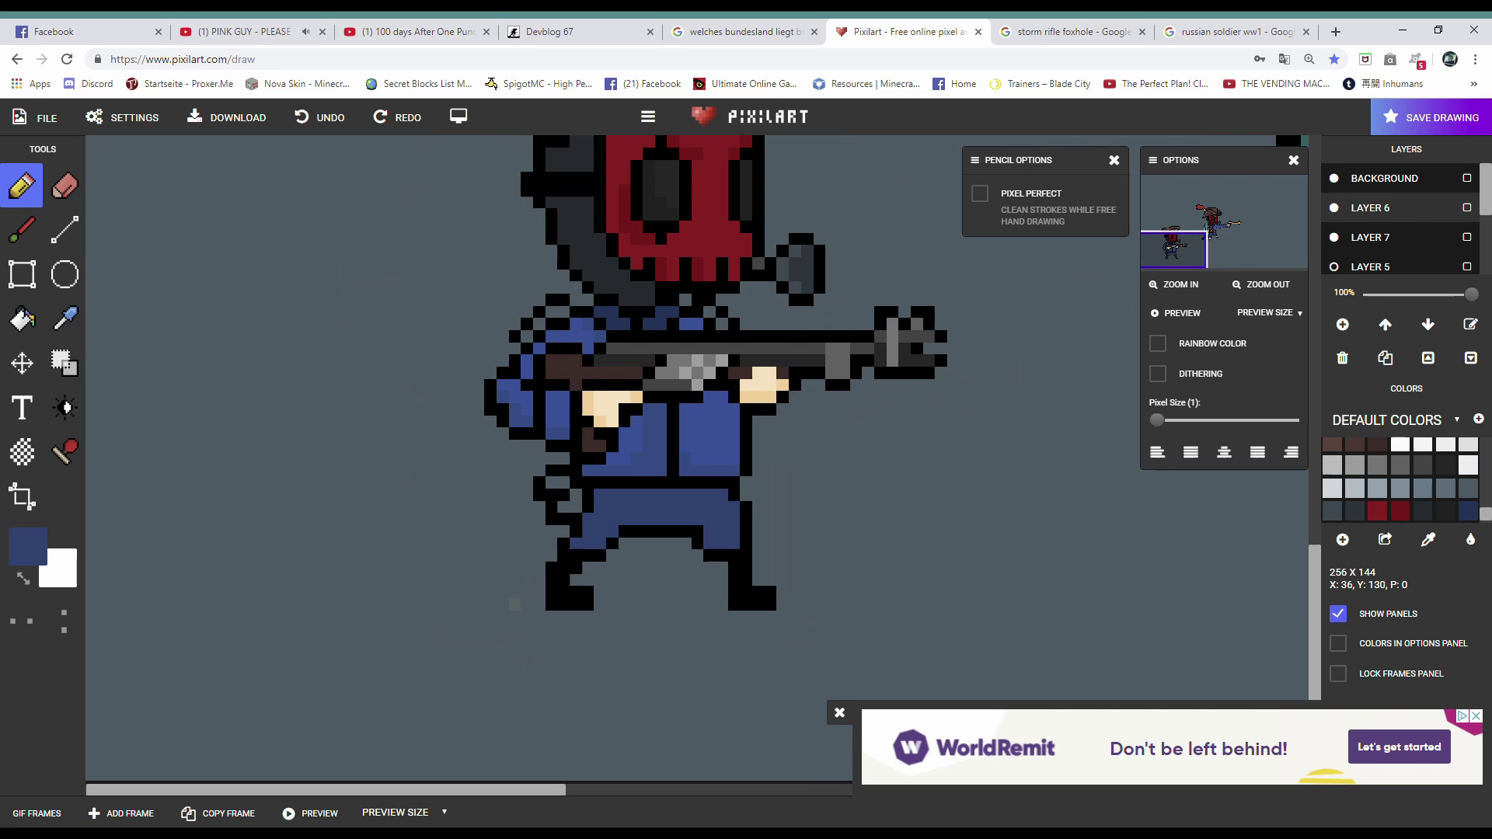
{"action": "scroll", "coordinate": [672, 477], "scroll_direction": "up", "scroll_amount": 3}
- Select the front lower leg with its boot and shift it one pixel towards the back leg
{"action": "key", "text": "s"}
{"action": "scroll", "coordinate": [544, 350], "scroll_direction": "down", "scroll_amount": 2}
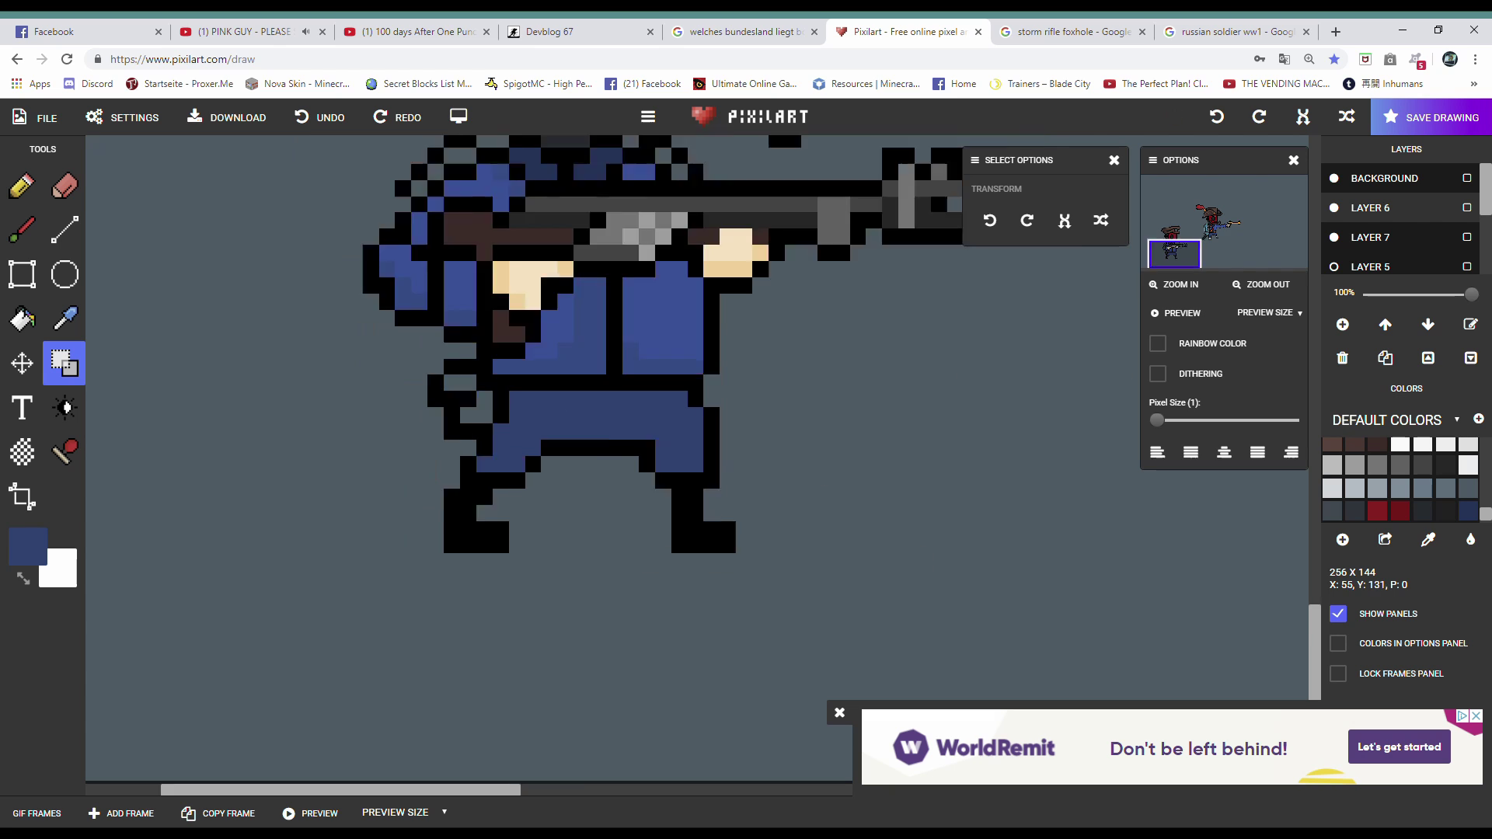
{"action": "left_click_drag", "start_coordinate": [394, 140], "coordinate": [707, 553]}
{"action": "scroll", "coordinate": [423, 739], "scroll_direction": "down", "scroll_amount": 2}
{"action": "scroll", "coordinate": [424, 738], "scroll_direction": "up", "scroll_amount": 1}
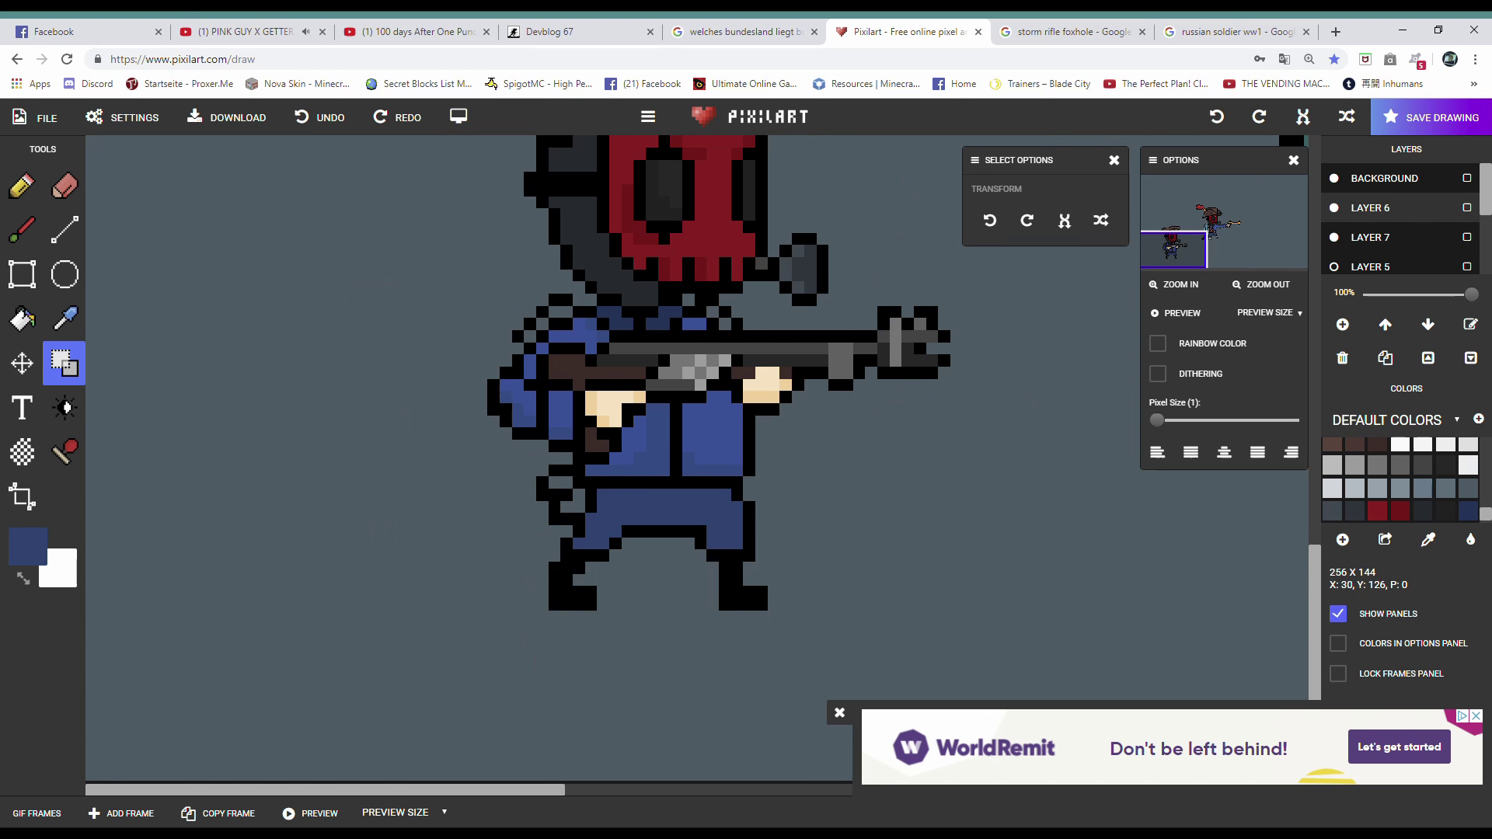
{"action": "scroll", "coordinate": [424, 739], "scroll_direction": "down", "scroll_amount": 1}
- Shade the rear edge and the crotch area of the soldier's trousers with a slightly darker blue
{"action": "left_click", "coordinate": [21, 185]}
{"action": "scroll", "coordinate": [427, 715], "scroll_direction": "up", "scroll_amount": 2}
{"action": "scroll", "coordinate": [738, 157], "scroll_direction": "down", "scroll_amount": 2}
{"action": "scroll", "coordinate": [466, 349], "scroll_direction": "up", "scroll_amount": 3}
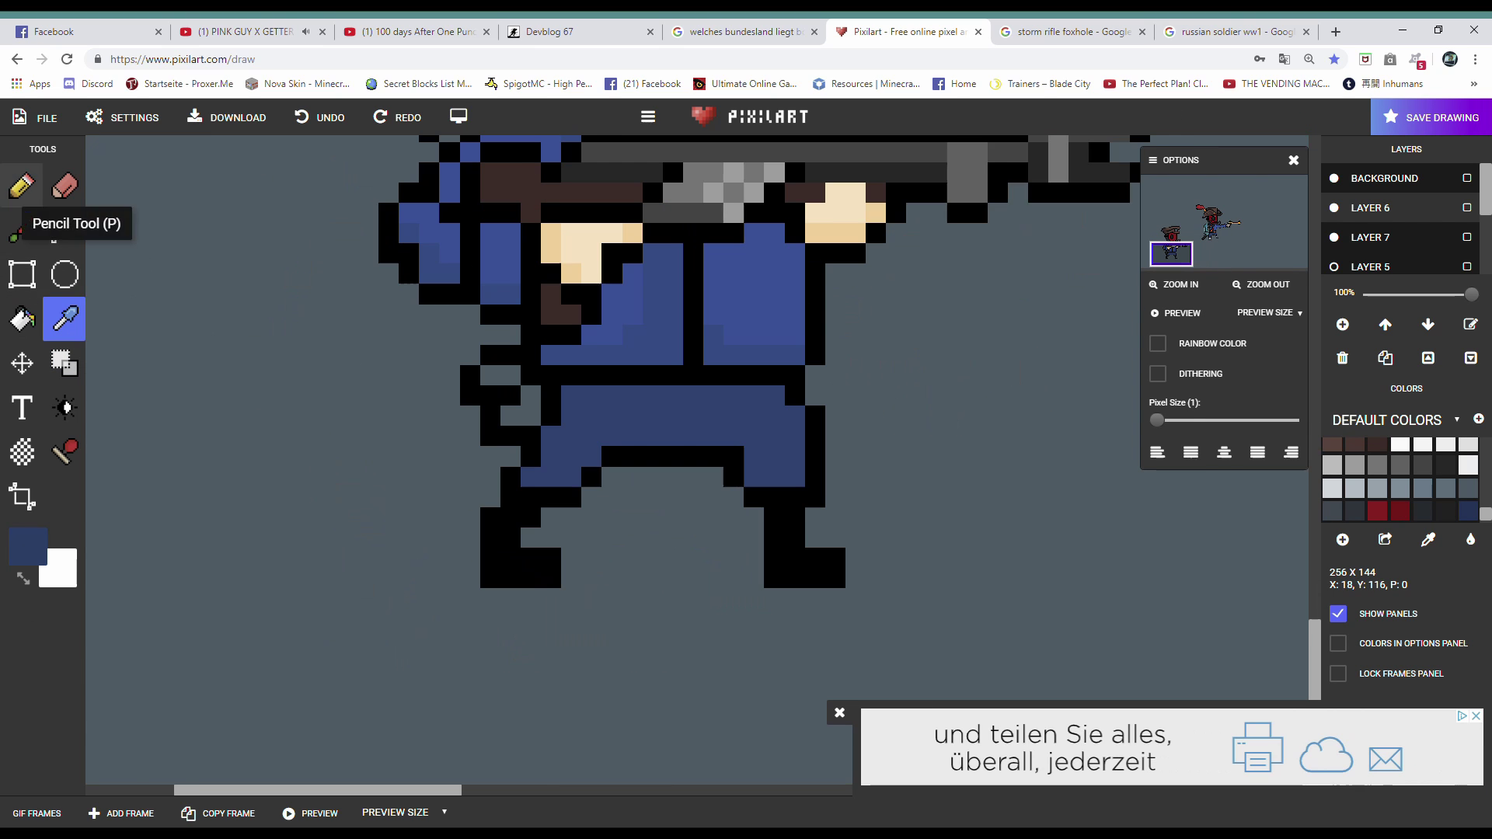
{"action": "left_click", "coordinate": [21, 185]}
{"action": "left_click", "coordinate": [320, 116]}
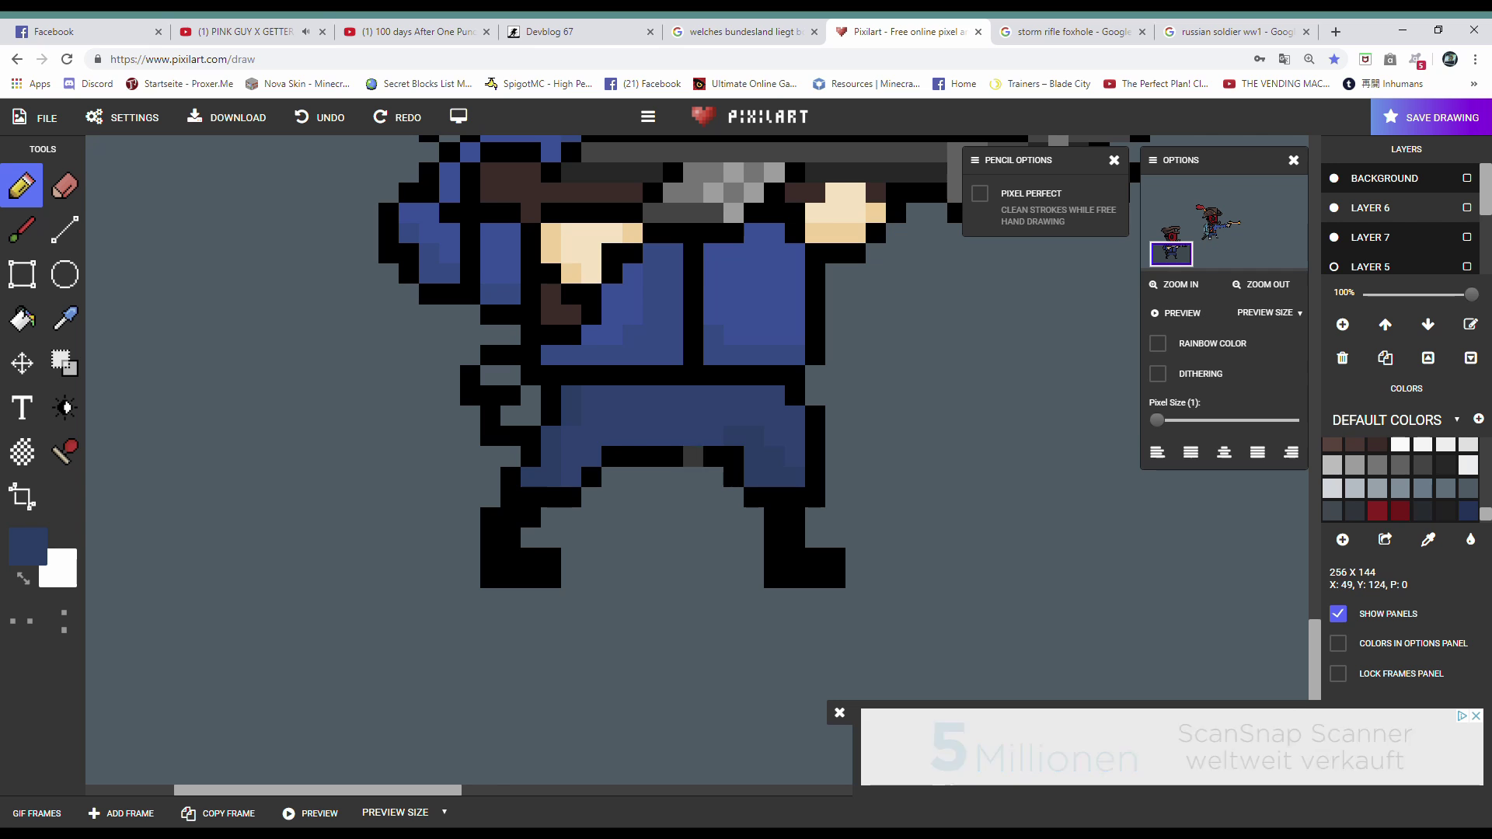
{"action": "scroll", "coordinate": [695, 458], "scroll_direction": "down", "scroll_amount": 3}
{"action": "scroll", "coordinate": [695, 458], "scroll_direction": "up", "scroll_amount": 2}
{"action": "scroll", "coordinate": [867, 157], "scroll_direction": "down", "scroll_amount": 3}
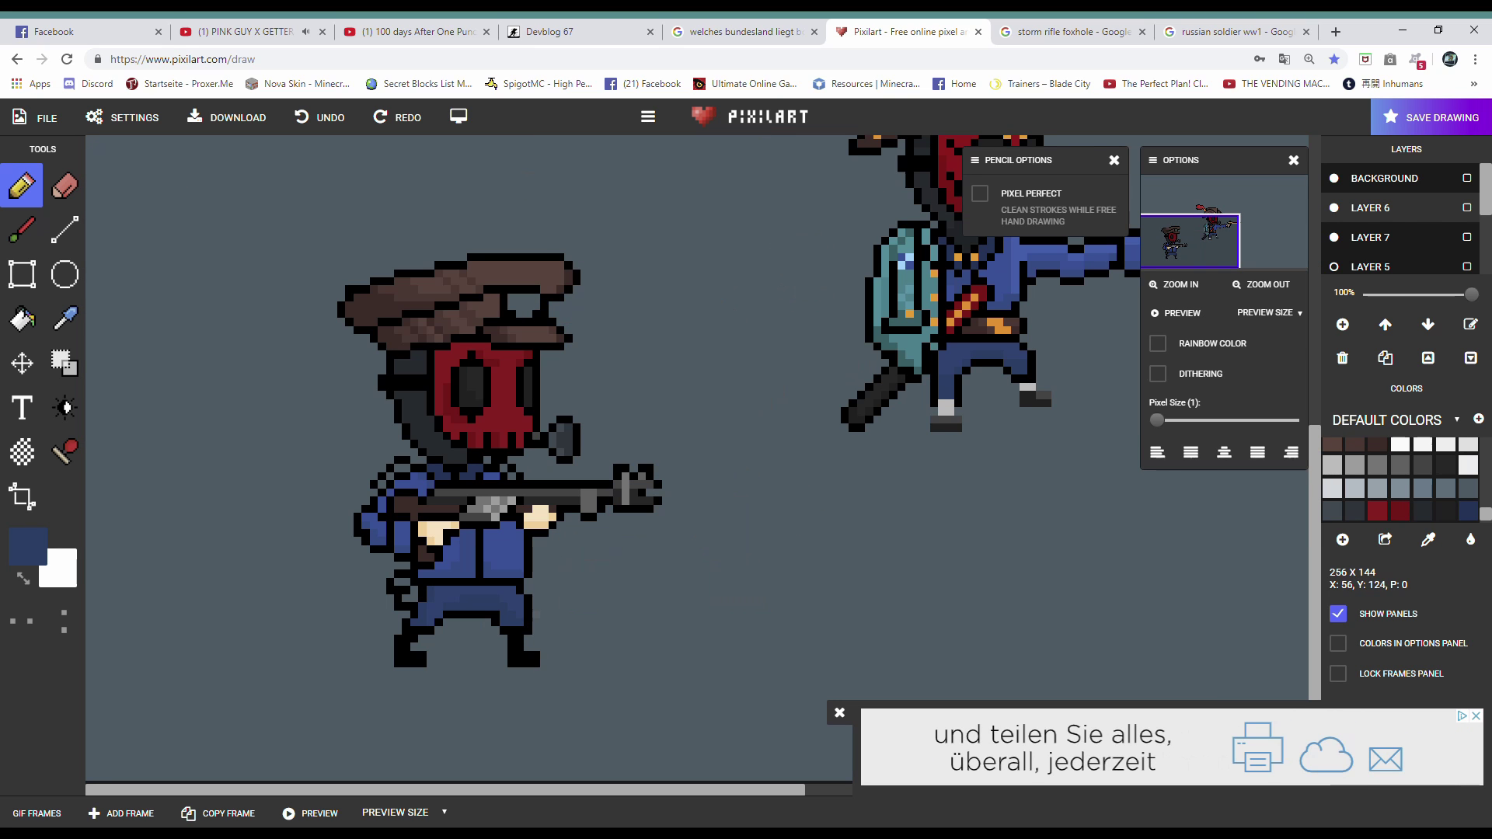
- Colour the soldier's socks above both boots in the pirate's light grey
{"action": "left_click", "coordinate": [64, 319]}
{"action": "scroll", "coordinate": [754, 124], "scroll_direction": "up", "scroll_amount": 3}
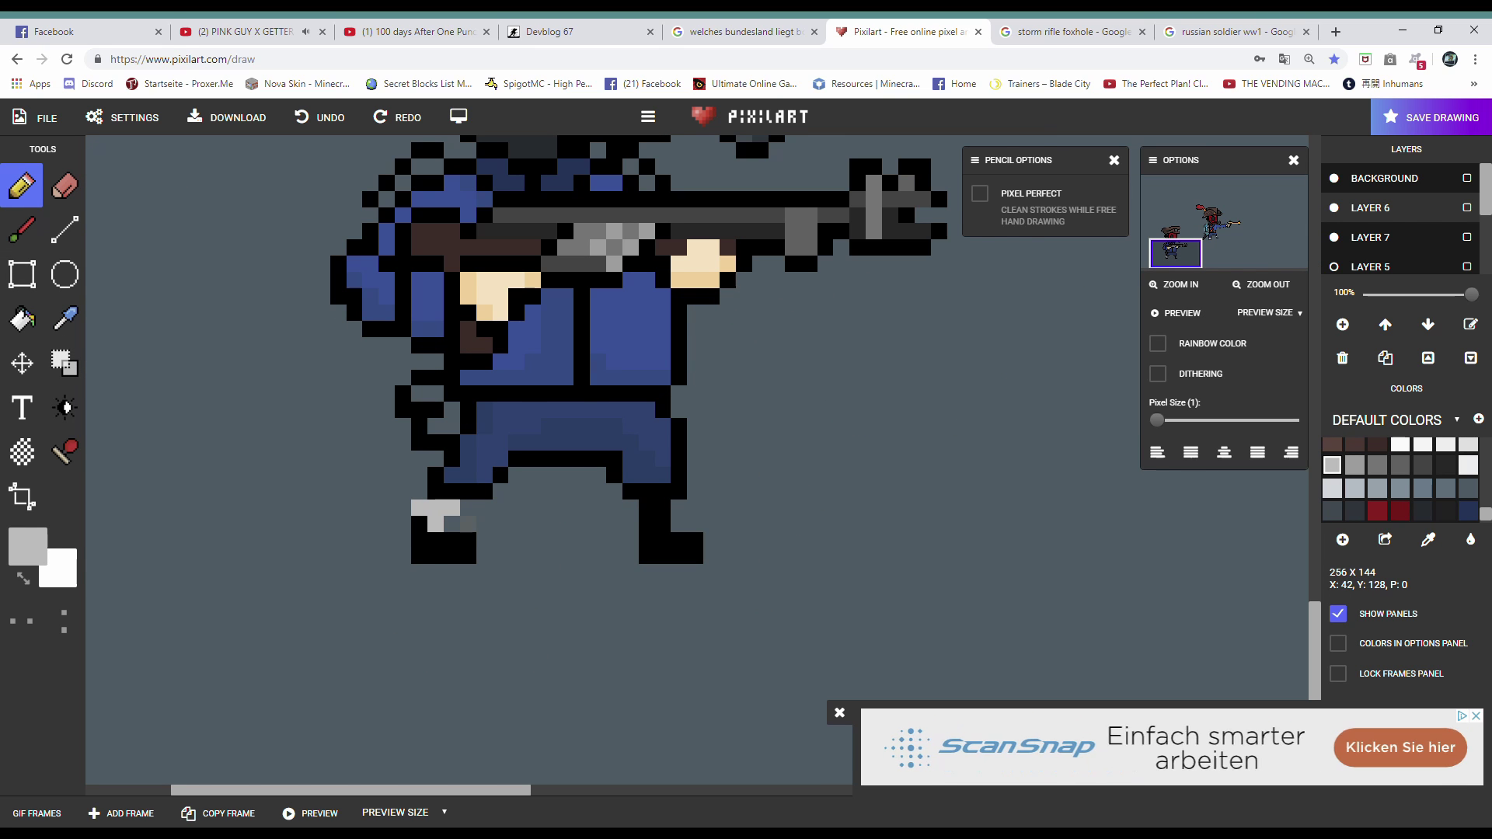
{"action": "scroll", "coordinate": [754, 125], "scroll_direction": "down", "scroll_amount": 3}
- Colour the soldier's shoes like the pirate's, with dark grey uppers and near-black soles
{"action": "left_click", "coordinate": [65, 319]}
{"action": "left_click", "coordinate": [409, 659]}
{"action": "scroll", "coordinate": [409, 659], "scroll_direction": "up", "scroll_amount": 3}
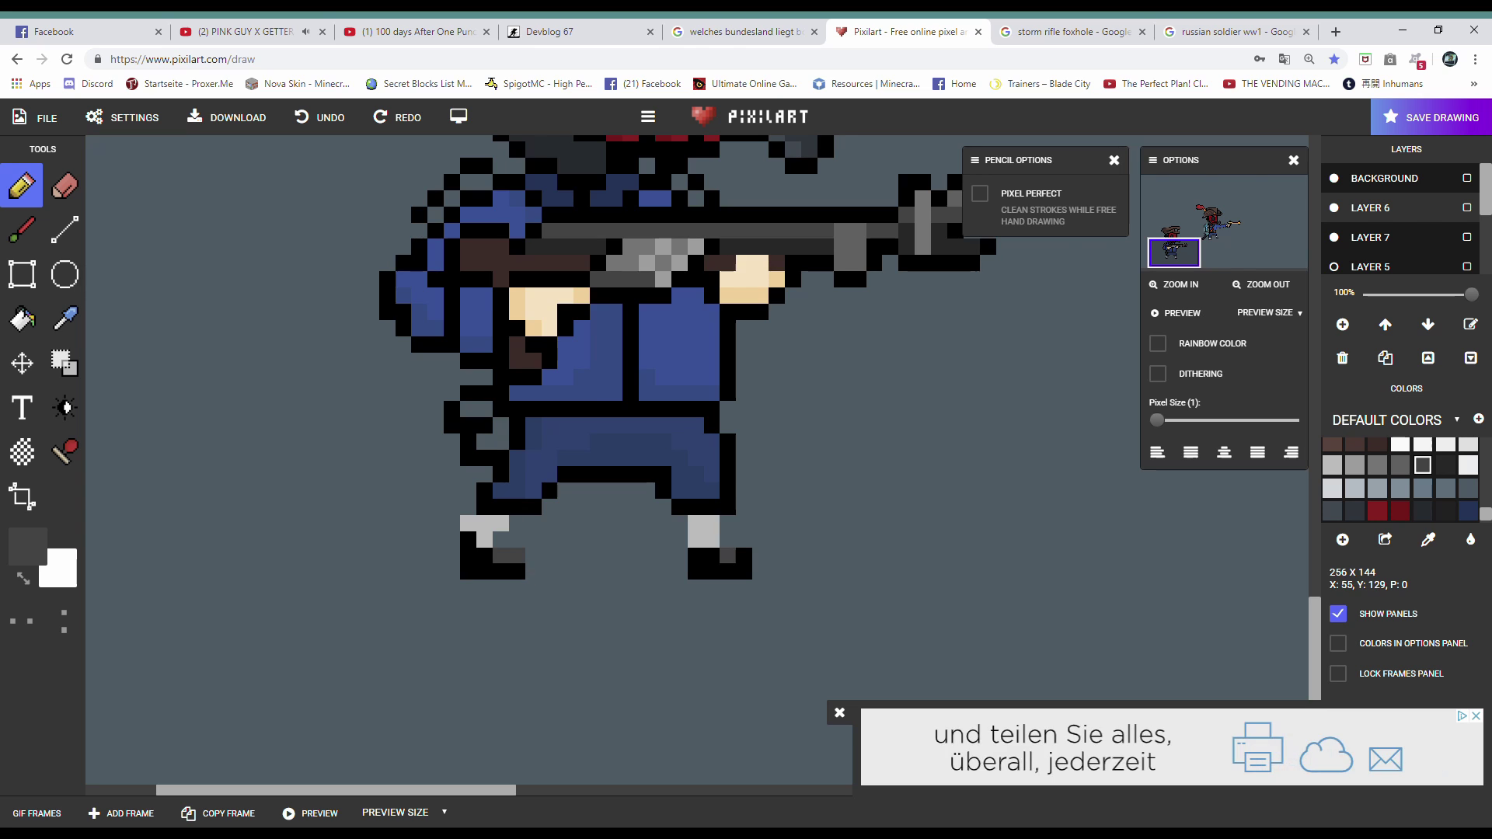
{"action": "scroll", "coordinate": [727, 555], "scroll_direction": "down", "scroll_amount": 3}
{"action": "left_click", "coordinate": [64, 319]}
{"action": "left_click", "coordinate": [505, 567]}
{"action": "scroll", "coordinate": [505, 567], "scroll_direction": "up", "scroll_amount": 3}
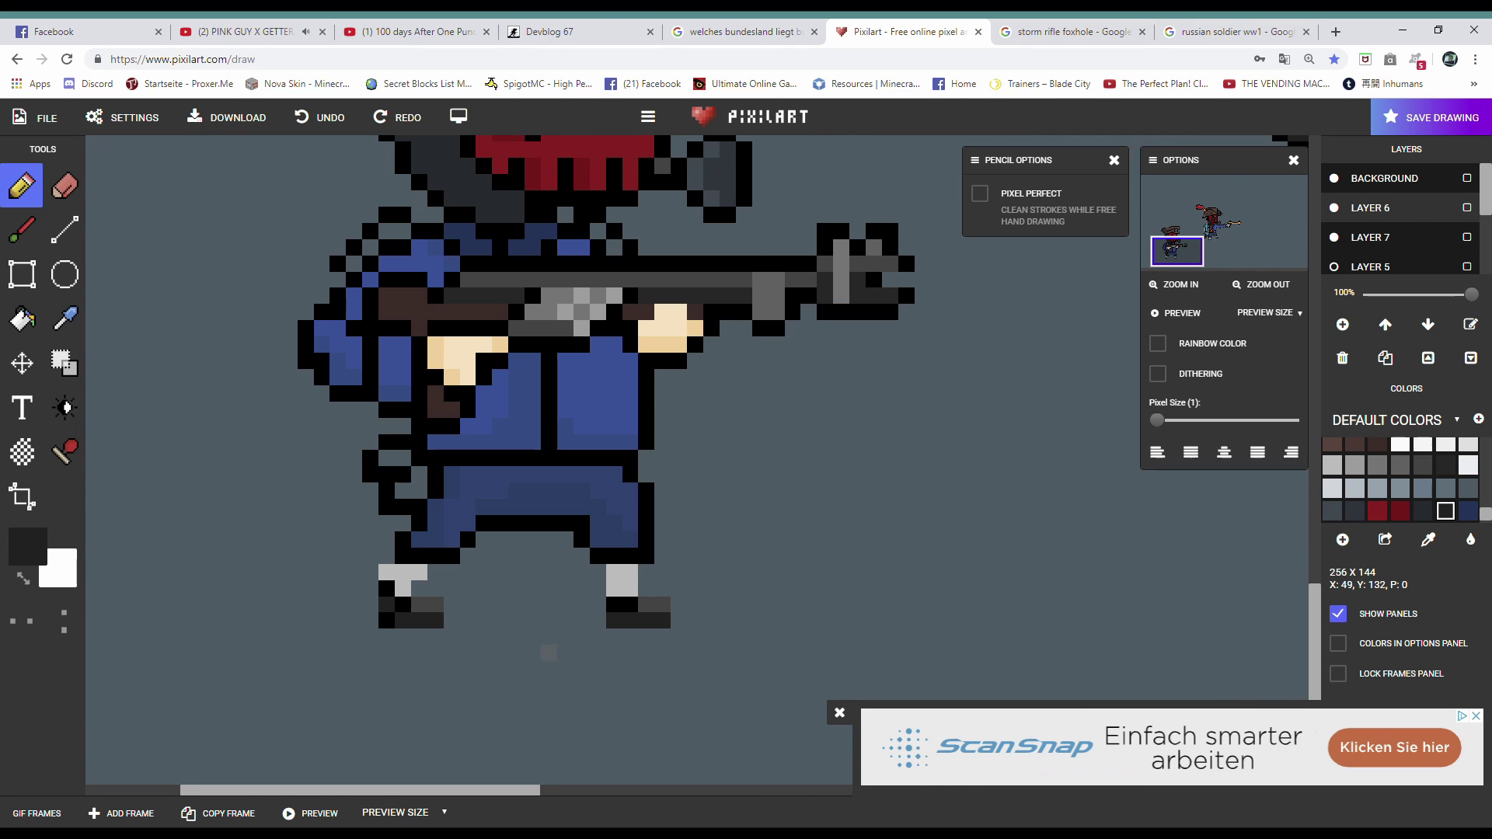
{"action": "left_click", "coordinate": [64, 186]}
{"action": "scroll", "coordinate": [355, 312], "scroll_direction": "down", "scroll_amount": 2}
{"action": "left_click", "coordinate": [319, 117]}
{"action": "left_click", "coordinate": [21, 186]}
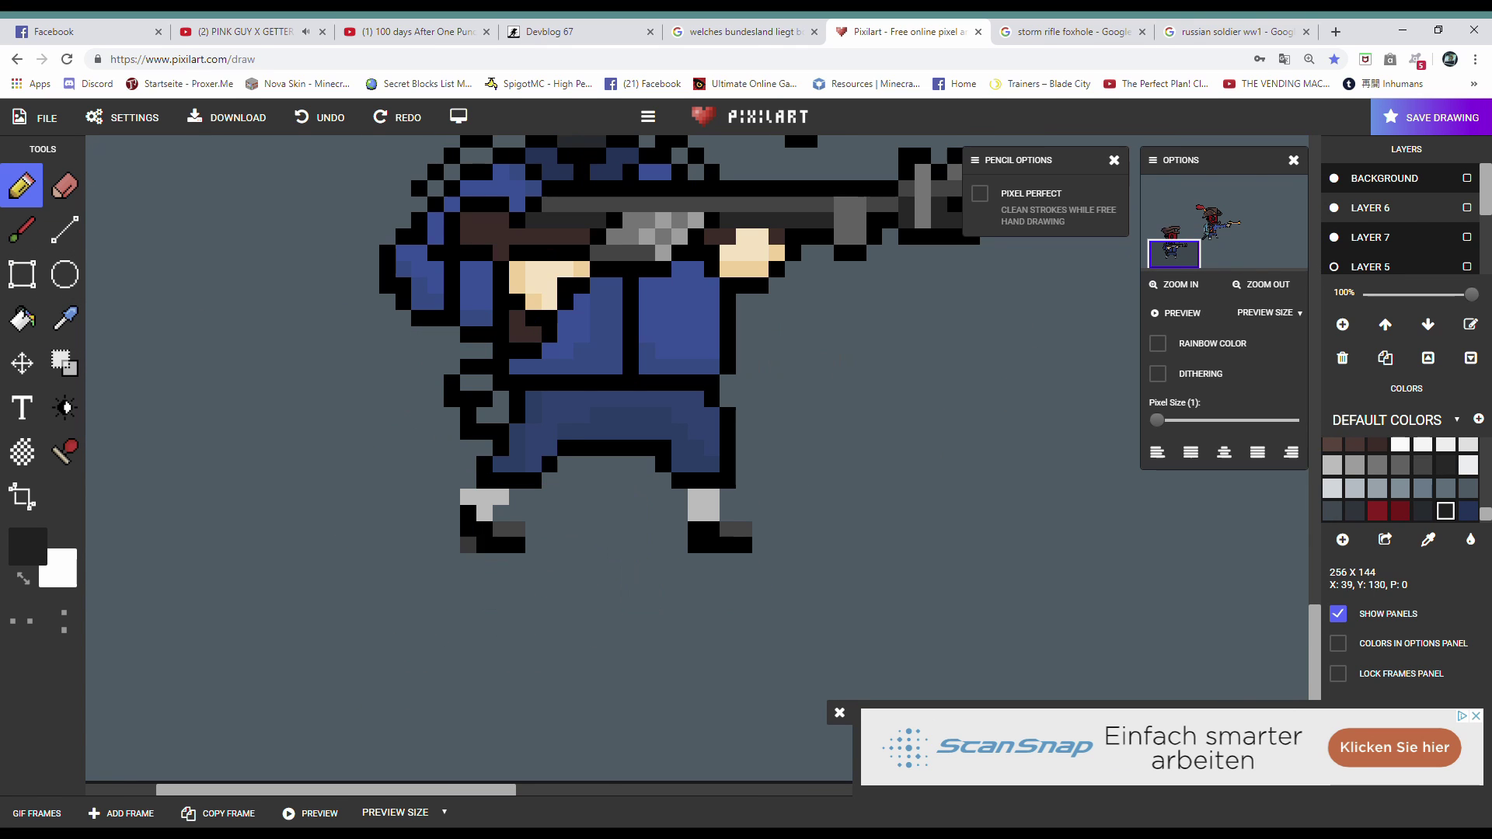
- Colour the ragged cloth hanging behind the soldier's hip in dark brown with a lighter brown upper part
{"action": "scroll", "coordinate": [490, 544], "scroll_direction": "down", "scroll_amount": 2}
{"action": "scroll", "coordinate": [1399, 478], "scroll_direction": "down", "scroll_amount": 2}
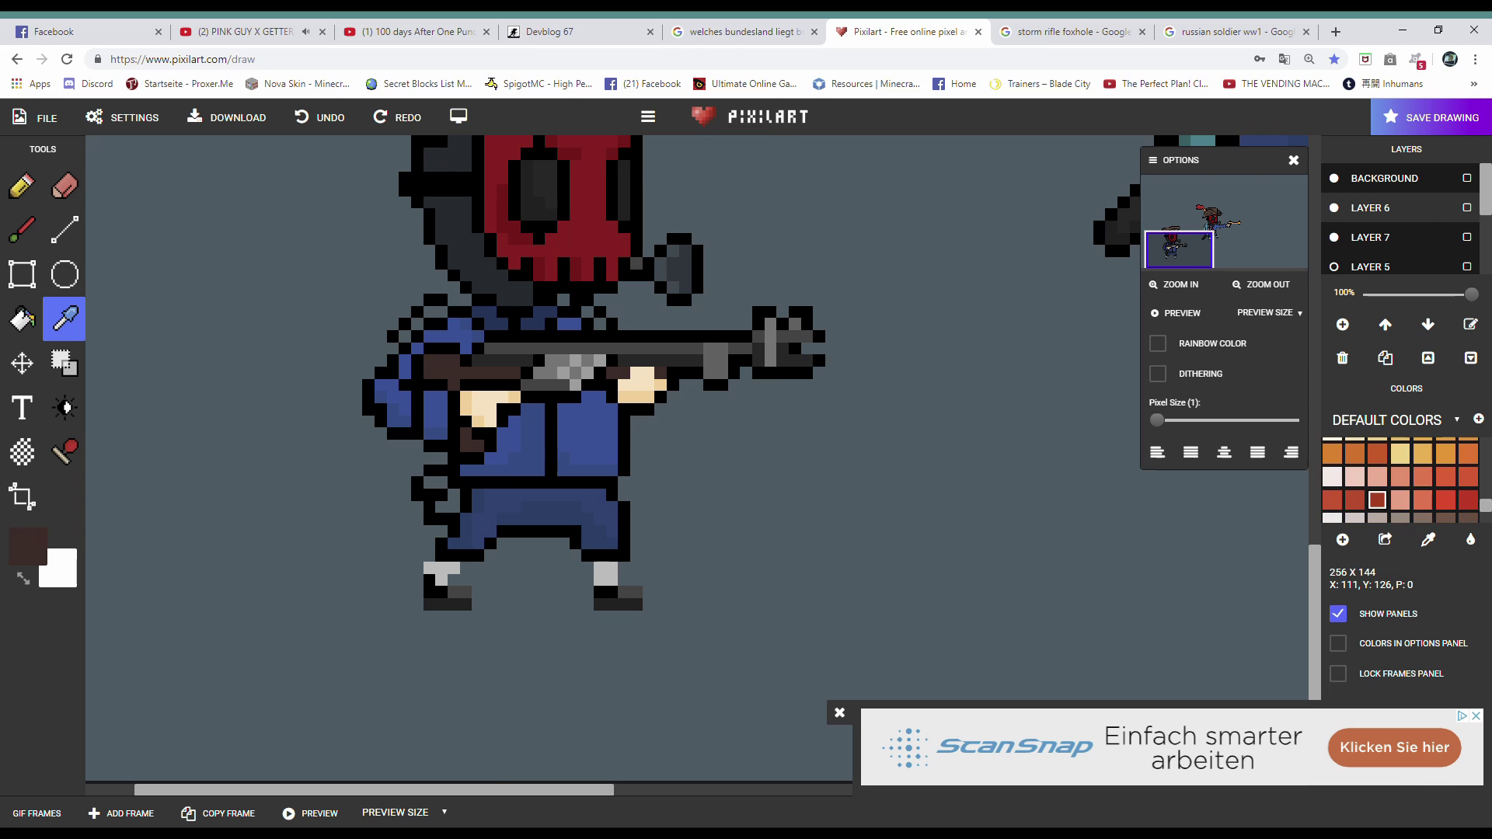
{"action": "scroll", "coordinate": [544, 388], "scroll_direction": "up", "scroll_amount": 1}
{"action": "left_click", "coordinate": [448, 500]}
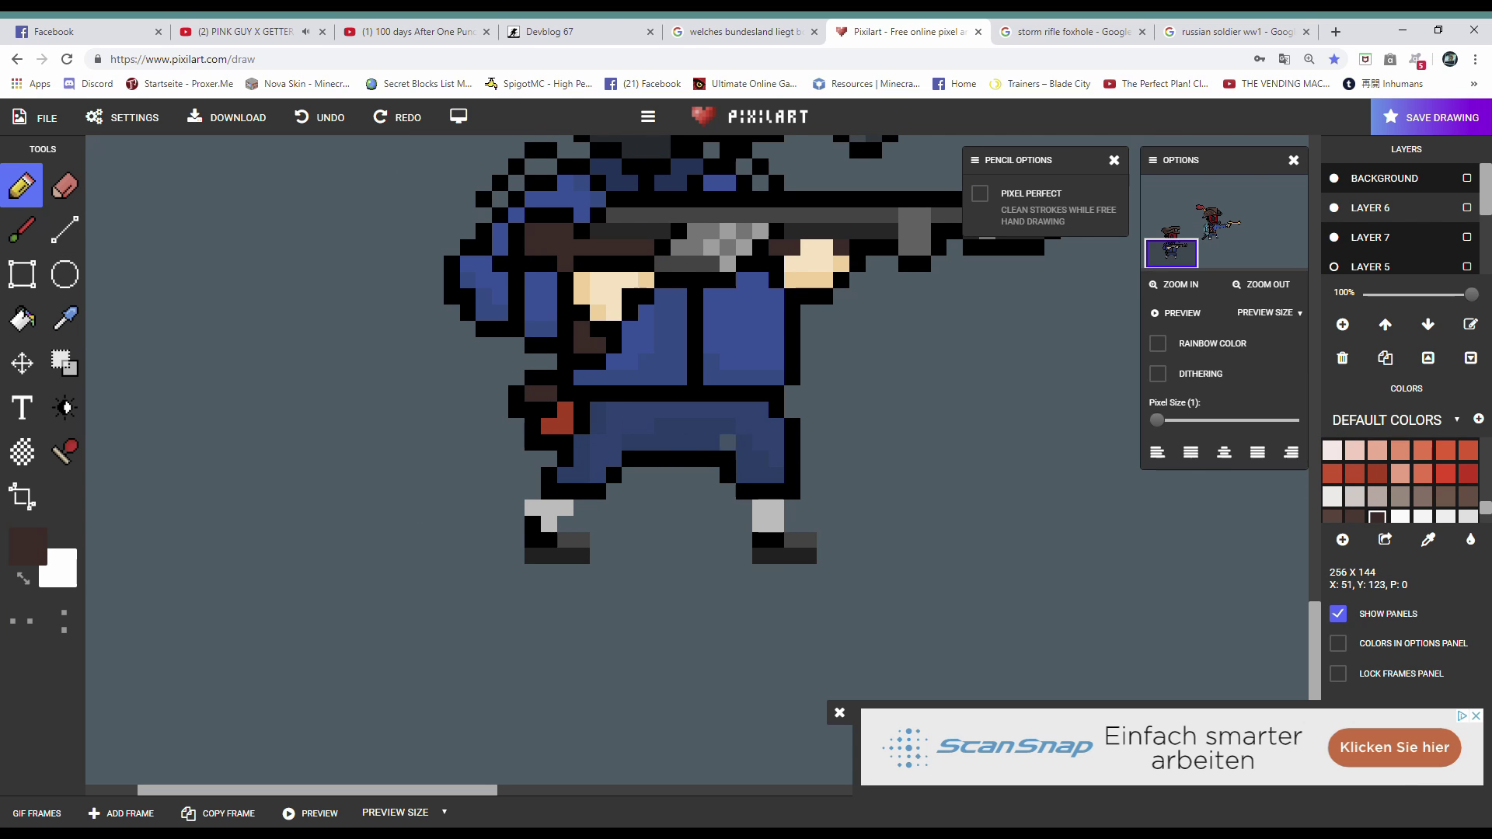
{"action": "scroll", "coordinate": [617, 502], "scroll_direction": "down", "scroll_amount": 2}
{"action": "scroll", "coordinate": [618, 501], "scroll_direction": "up", "scroll_amount": 4}
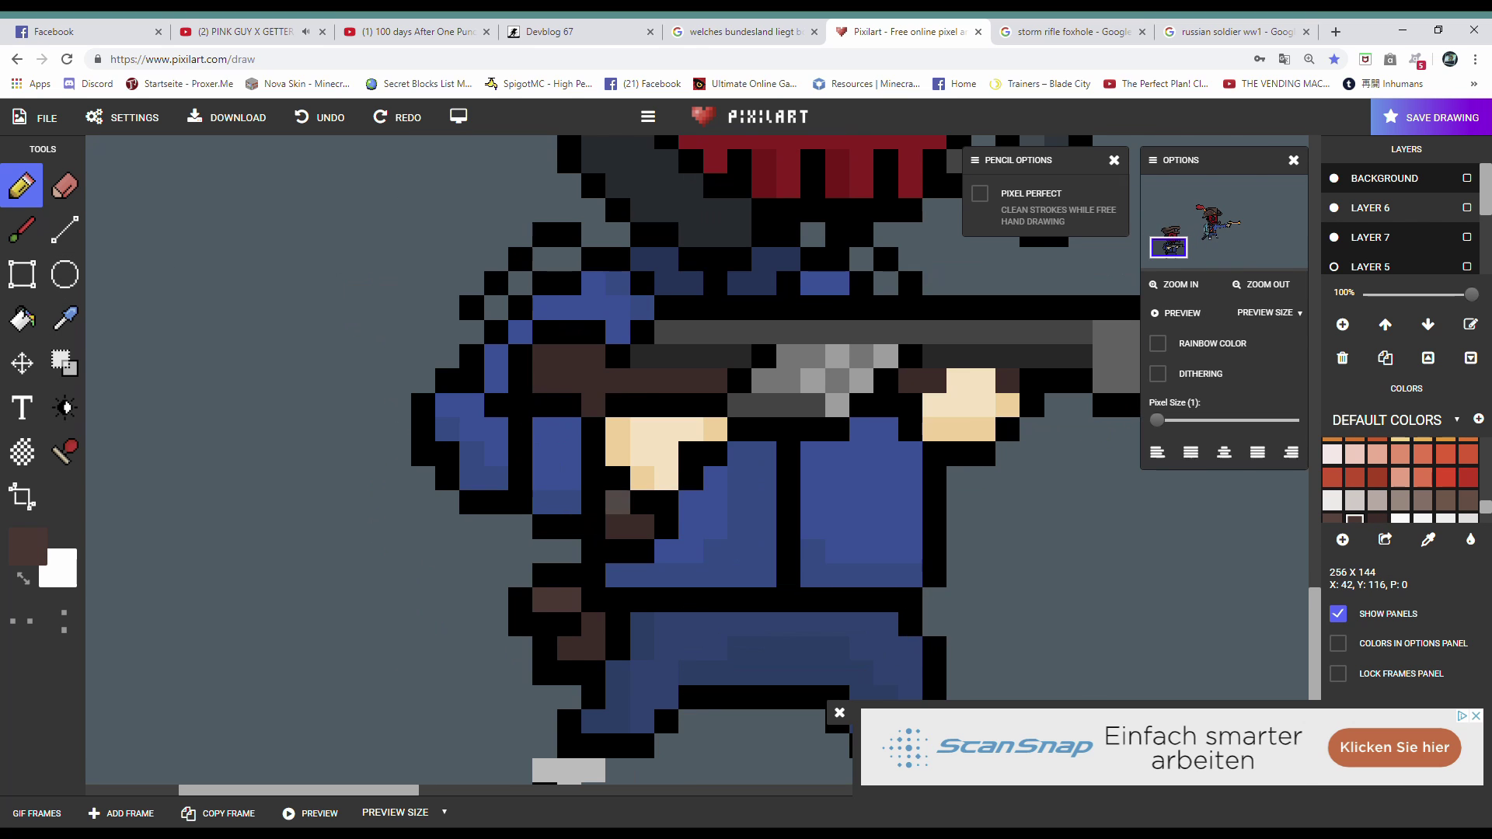
- Add scattered lighter brown pixels as wood texture on the rifle's stock and grip
{"action": "scroll", "coordinate": [618, 501], "scroll_direction": "down", "scroll_amount": 2}
{"action": "scroll", "coordinate": [618, 502], "scroll_direction": "up", "scroll_amount": 2}
{"action": "scroll", "coordinate": [617, 501], "scroll_direction": "down", "scroll_amount": 2}
{"action": "scroll", "coordinate": [618, 501], "scroll_direction": "up", "scroll_amount": 2}
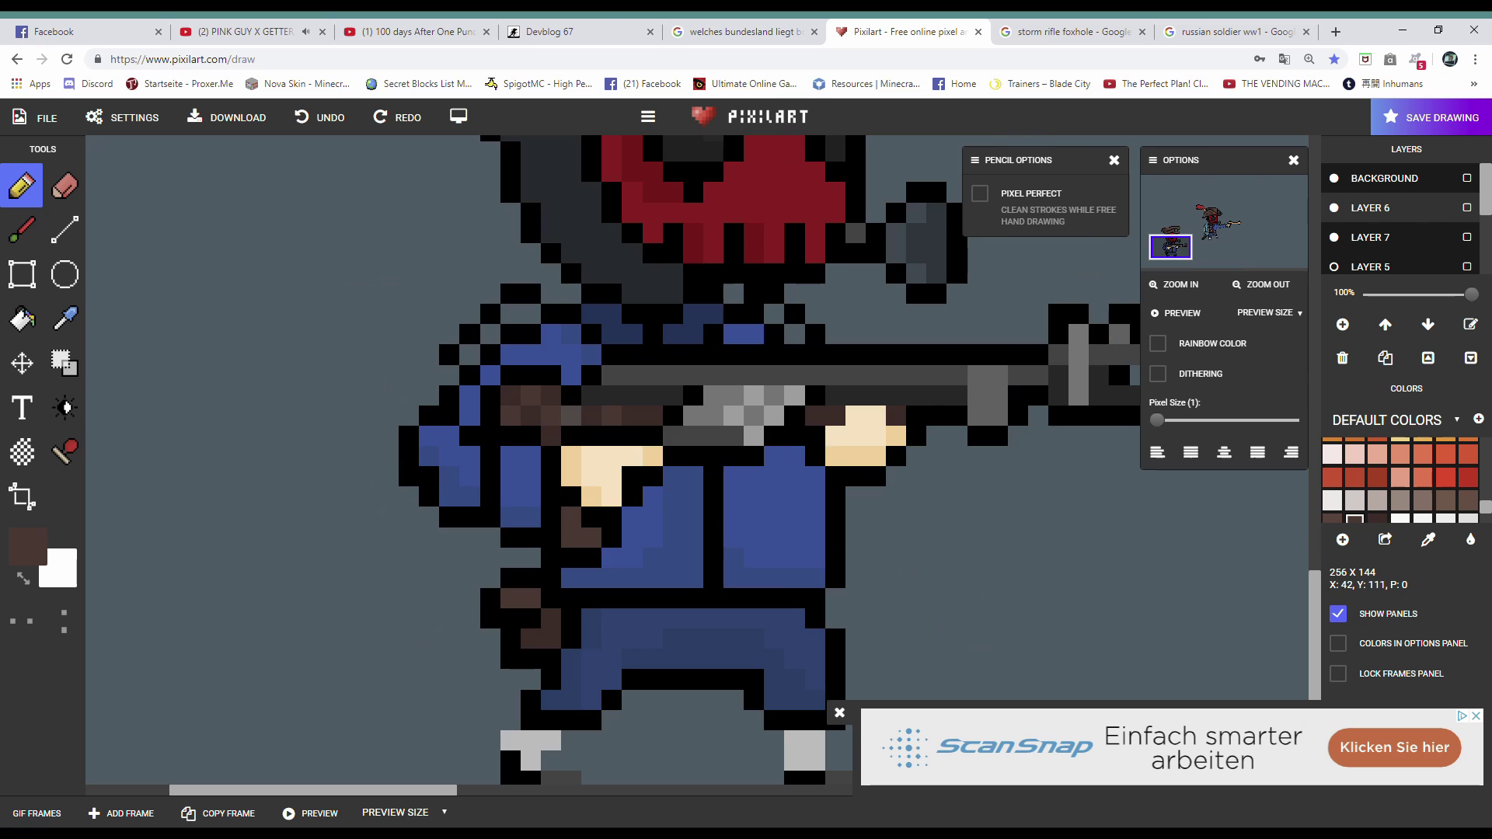
- Colour the badge on the soldier's peaked cap golden yellow with darker orange pixels at its sides
{"action": "scroll", "coordinate": [618, 502], "scroll_direction": "down", "scroll_amount": 3}
{"action": "scroll", "coordinate": [618, 501], "scroll_direction": "up", "scroll_amount": 2}
{"action": "scroll", "coordinate": [1399, 478], "scroll_direction": "up", "scroll_amount": 1}
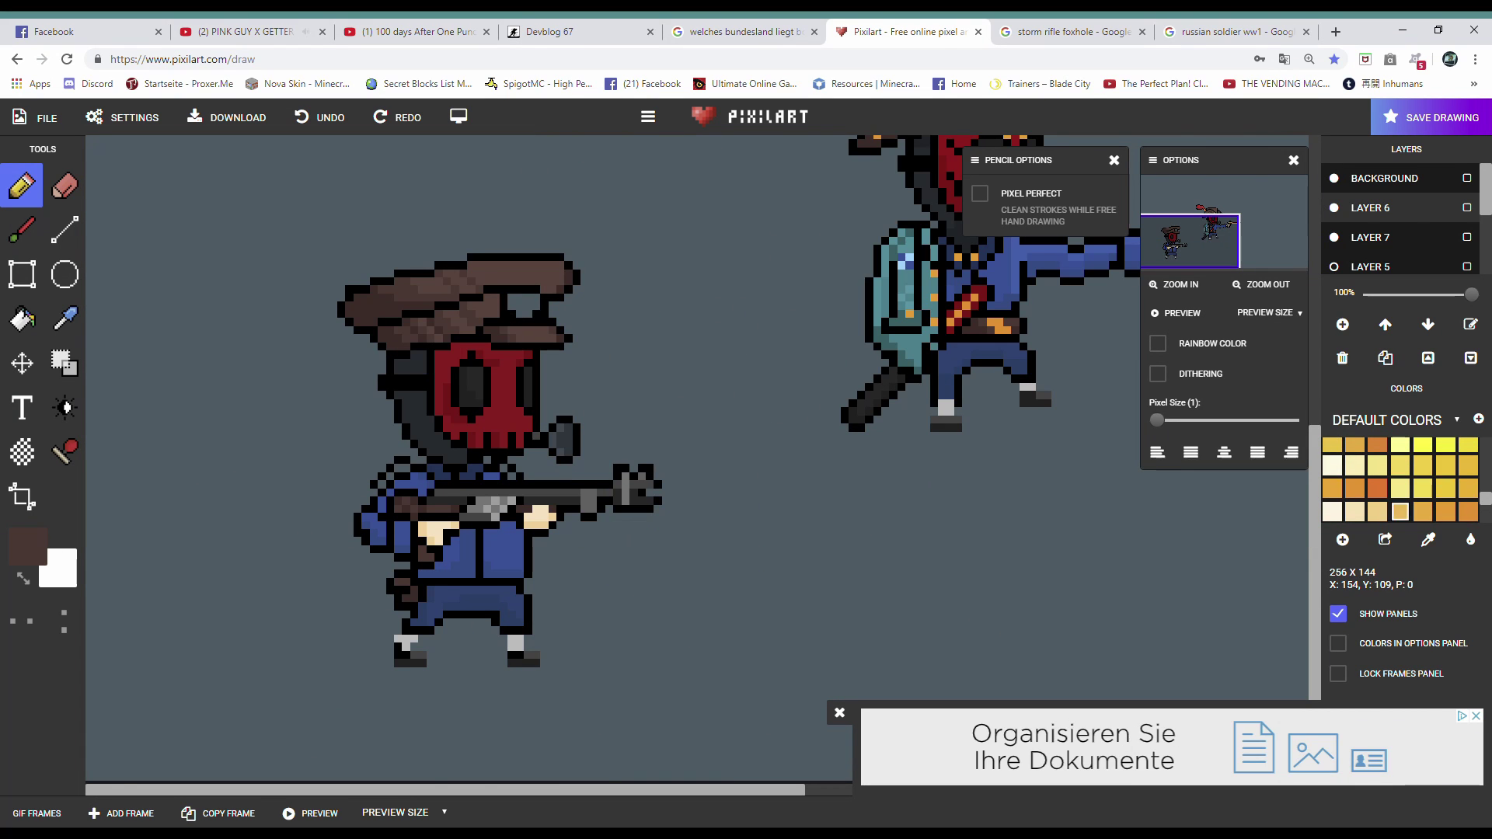
{"action": "scroll", "coordinate": [618, 501], "scroll_direction": "up", "scroll_amount": 2}
{"action": "left_click", "coordinate": [629, 257]}
{"action": "left_click", "coordinate": [1377, 488]}
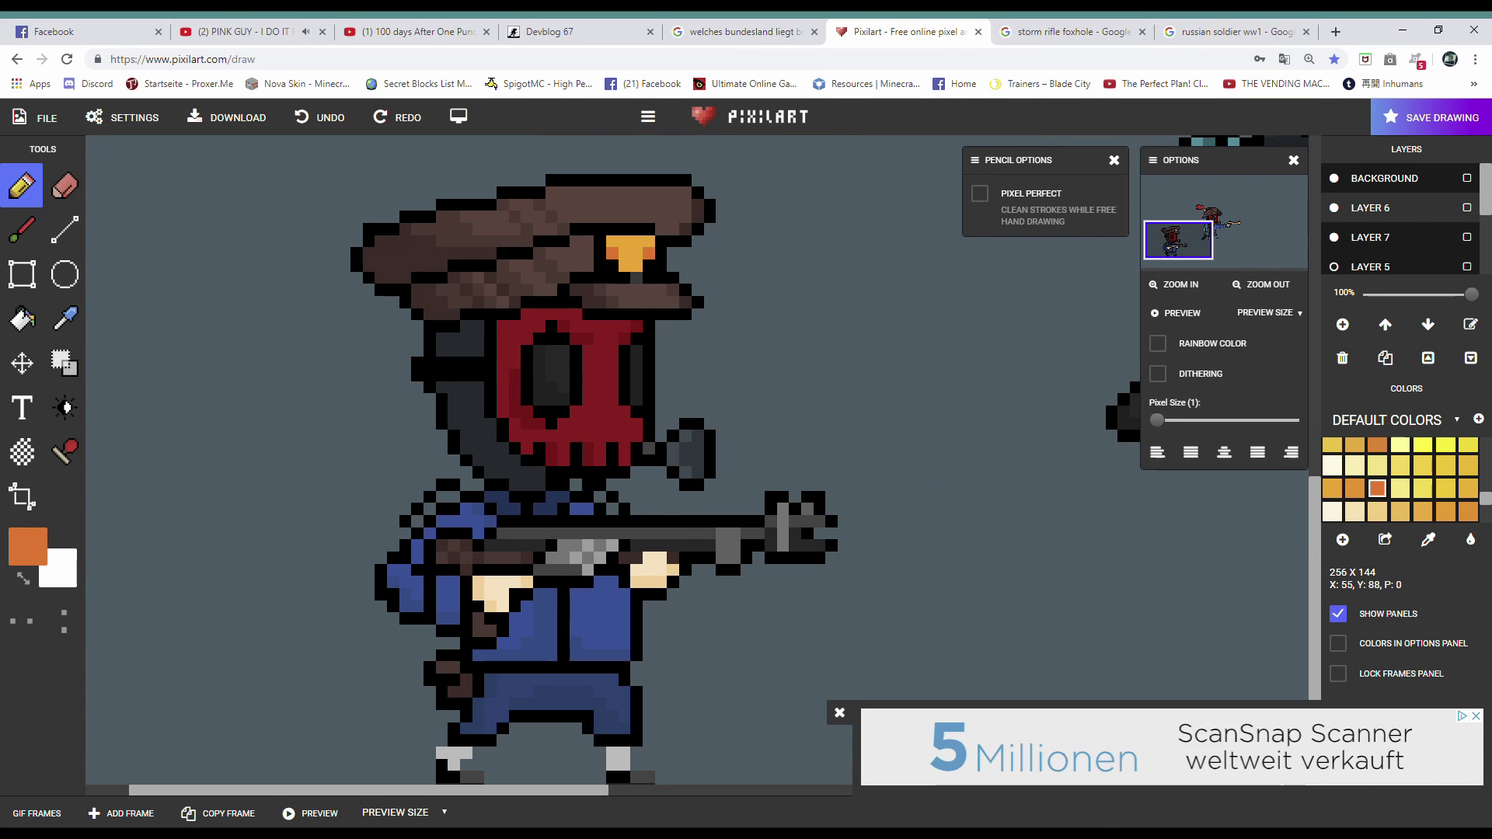
{"action": "scroll", "coordinate": [1127, 409], "scroll_direction": "down", "scroll_amount": 3}
{"action": "left_click", "coordinate": [1354, 488]}
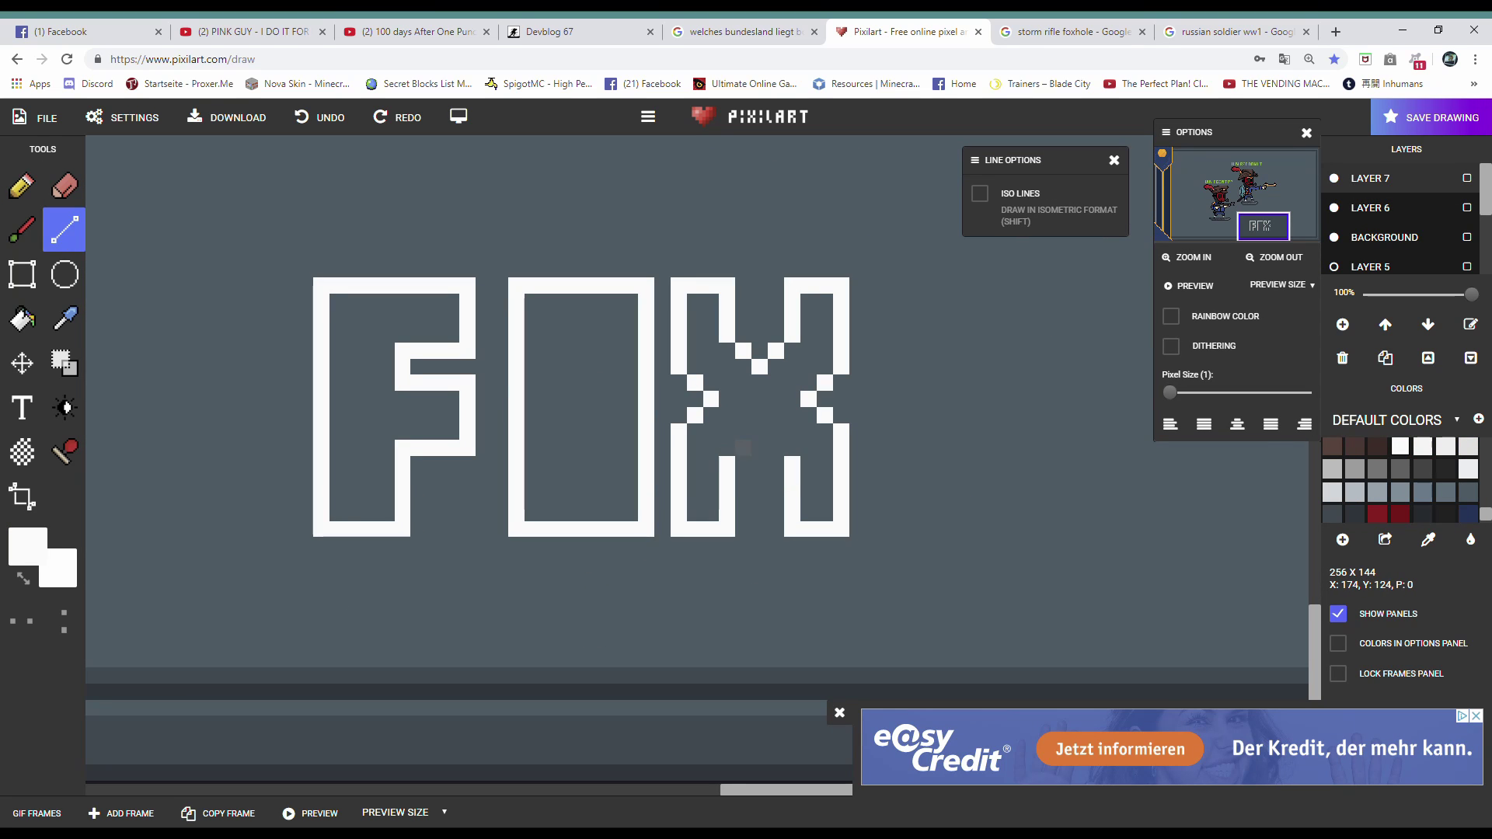
- Complete the white outline of the letter X with the peaked notch between its lower legs
{"action": "left_click", "coordinate": [743, 448]}
{"action": "left_click", "coordinate": [777, 447]}
{"action": "left_click", "coordinate": [760, 430]}
{"action": "key", "text": "s"}
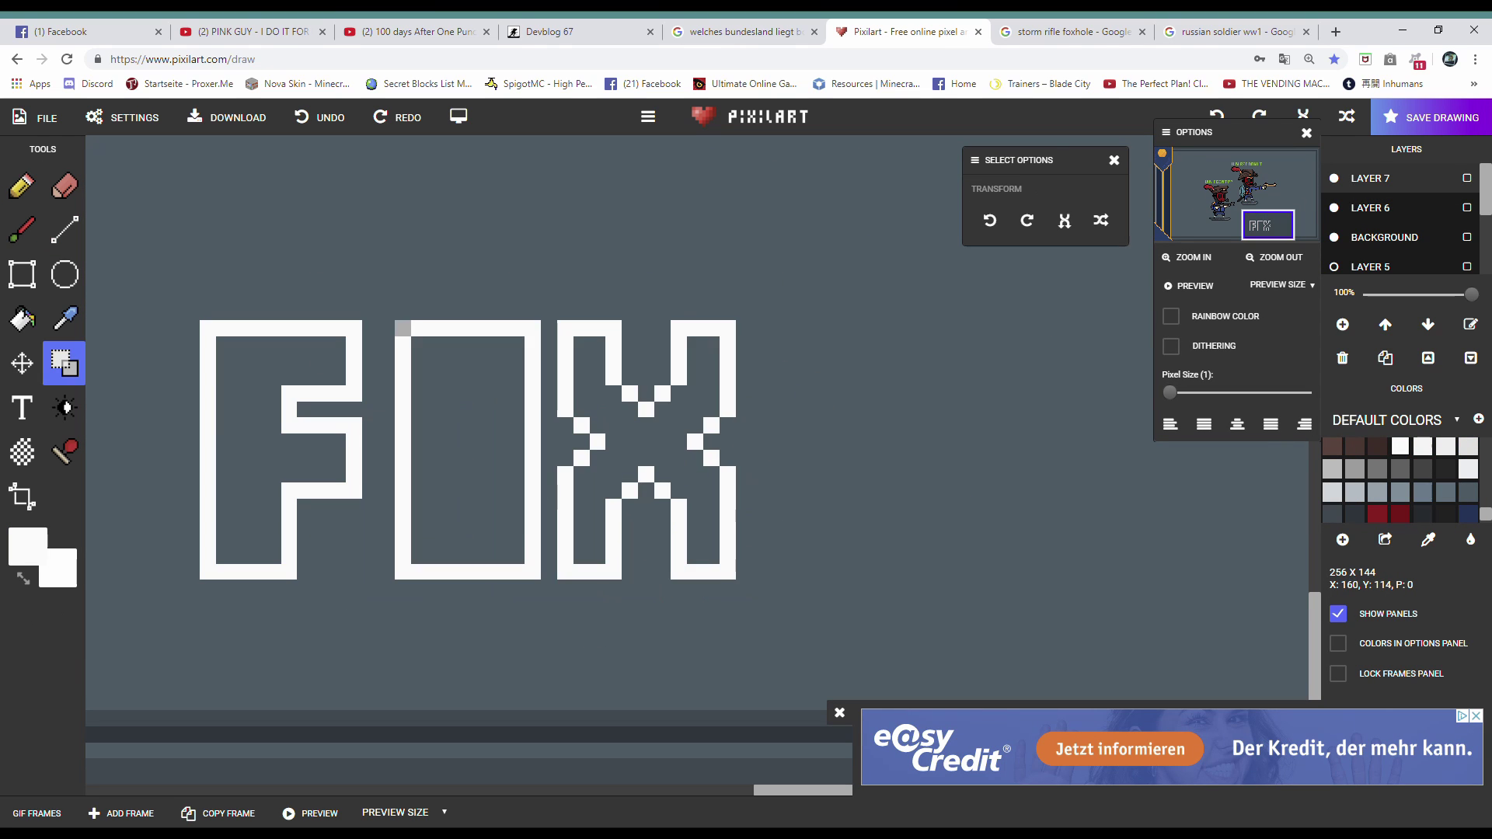
- Draw the white outline of a block letter H right after the X
{"action": "key", "text": "b"}
{"action": "scroll", "coordinate": [792, 620], "scroll_direction": "up", "scroll_amount": 1}
{"action": "left_click_drag", "start_coordinate": [745, 573], "coordinate": [745, 328]}
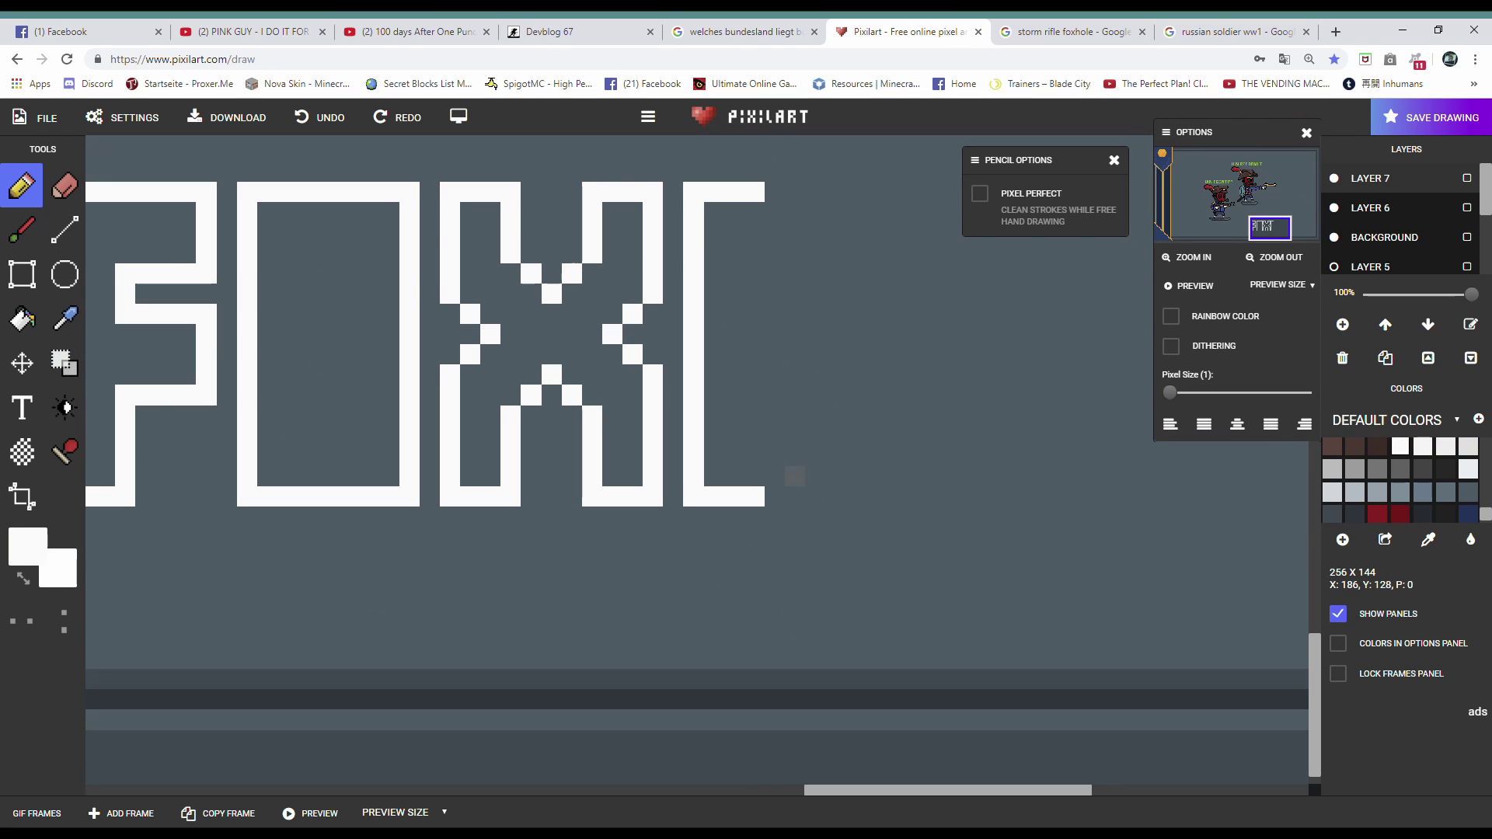
{"action": "left_click_drag", "start_coordinate": [754, 206], "coordinate": [754, 300]}
{"action": "left_click", "coordinate": [64, 229]}
{"action": "left_click_drag", "start_coordinate": [754, 465], "coordinate": [754, 409]}
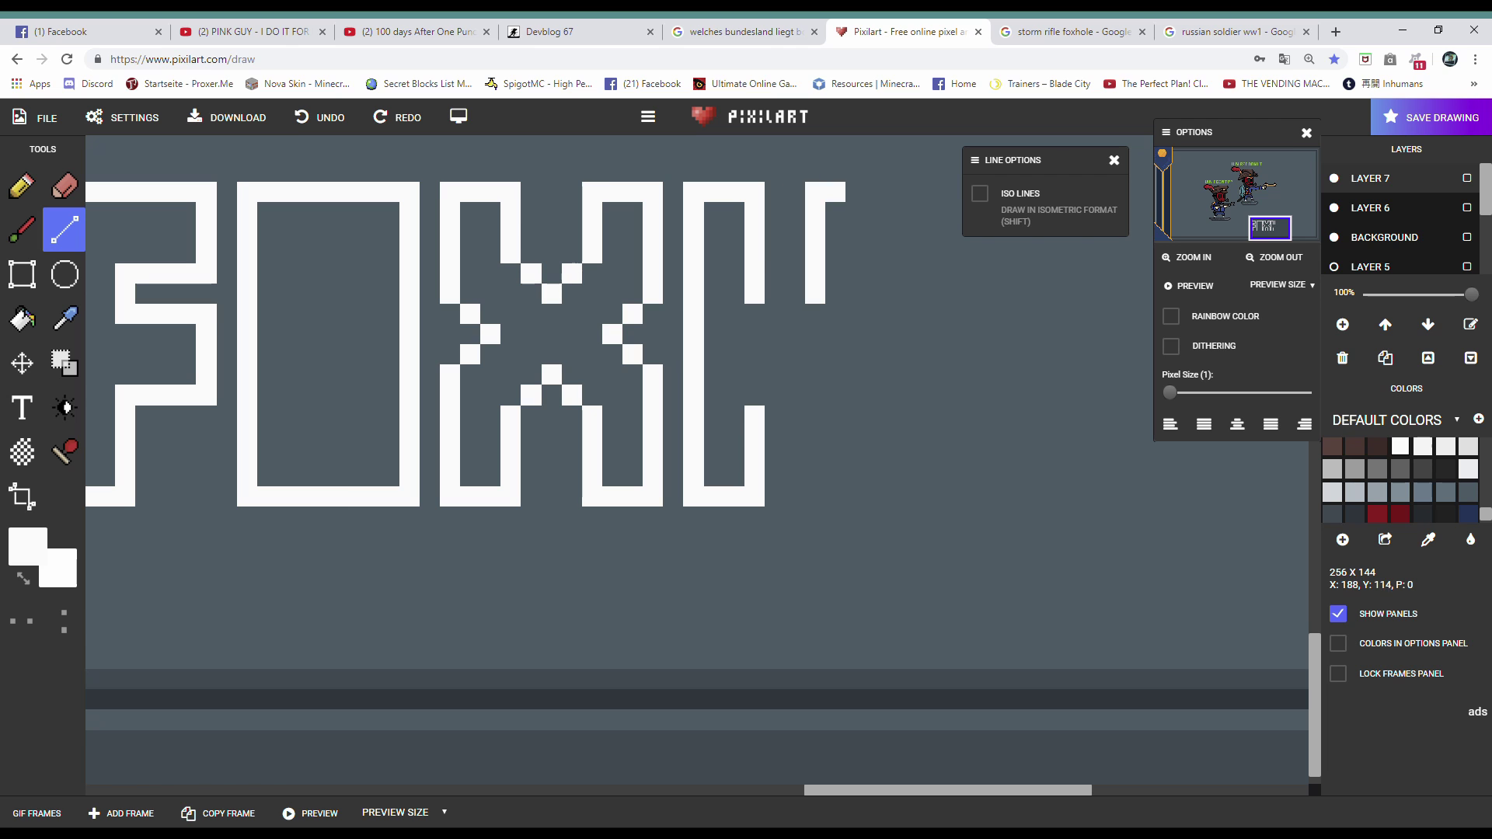
{"action": "left_click_drag", "start_coordinate": [856, 191], "coordinate": [876, 192]}
{"action": "left_click_drag", "start_coordinate": [876, 192], "coordinate": [876, 497]}
{"action": "left_click_drag", "start_coordinate": [835, 497], "coordinate": [876, 498]}
{"action": "scroll", "coordinate": [814, 456], "scroll_direction": "down", "scroll_amount": 2}
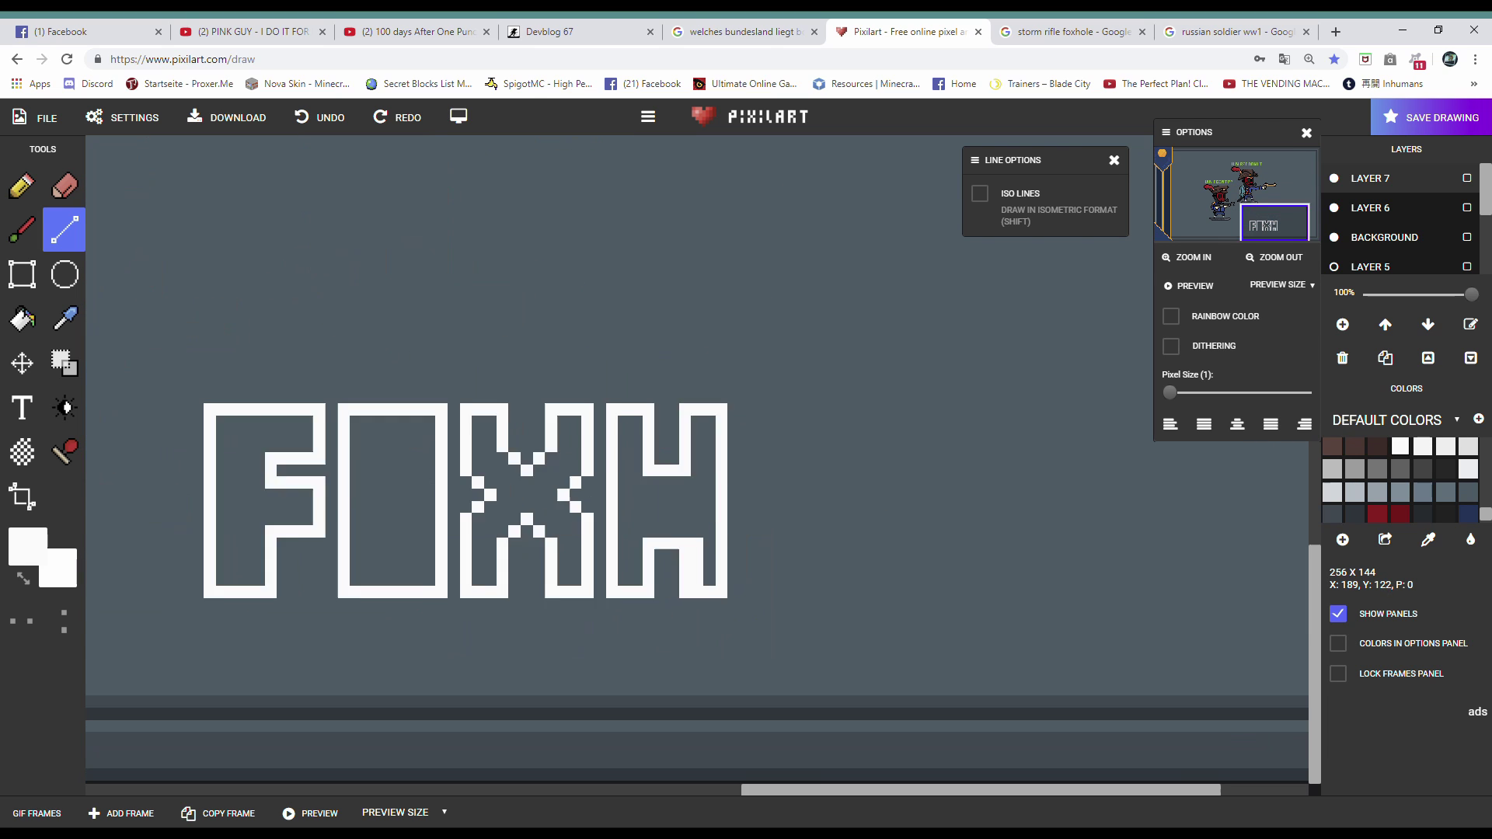
- Draw the white outlines of the letters O and L after the H, at the same height
{"action": "scroll", "coordinate": [814, 455], "scroll_direction": "up", "scroll_amount": 1}
{"action": "left_click_drag", "start_coordinate": [692, 285], "coordinate": [809, 528]}
{"action": "scroll", "coordinate": [809, 529], "scroll_direction": "down", "scroll_amount": 1}
{"action": "scroll", "coordinate": [792, 466], "scroll_direction": "up", "scroll_amount": 1}
{"action": "key", "text": "ctrl+z"}
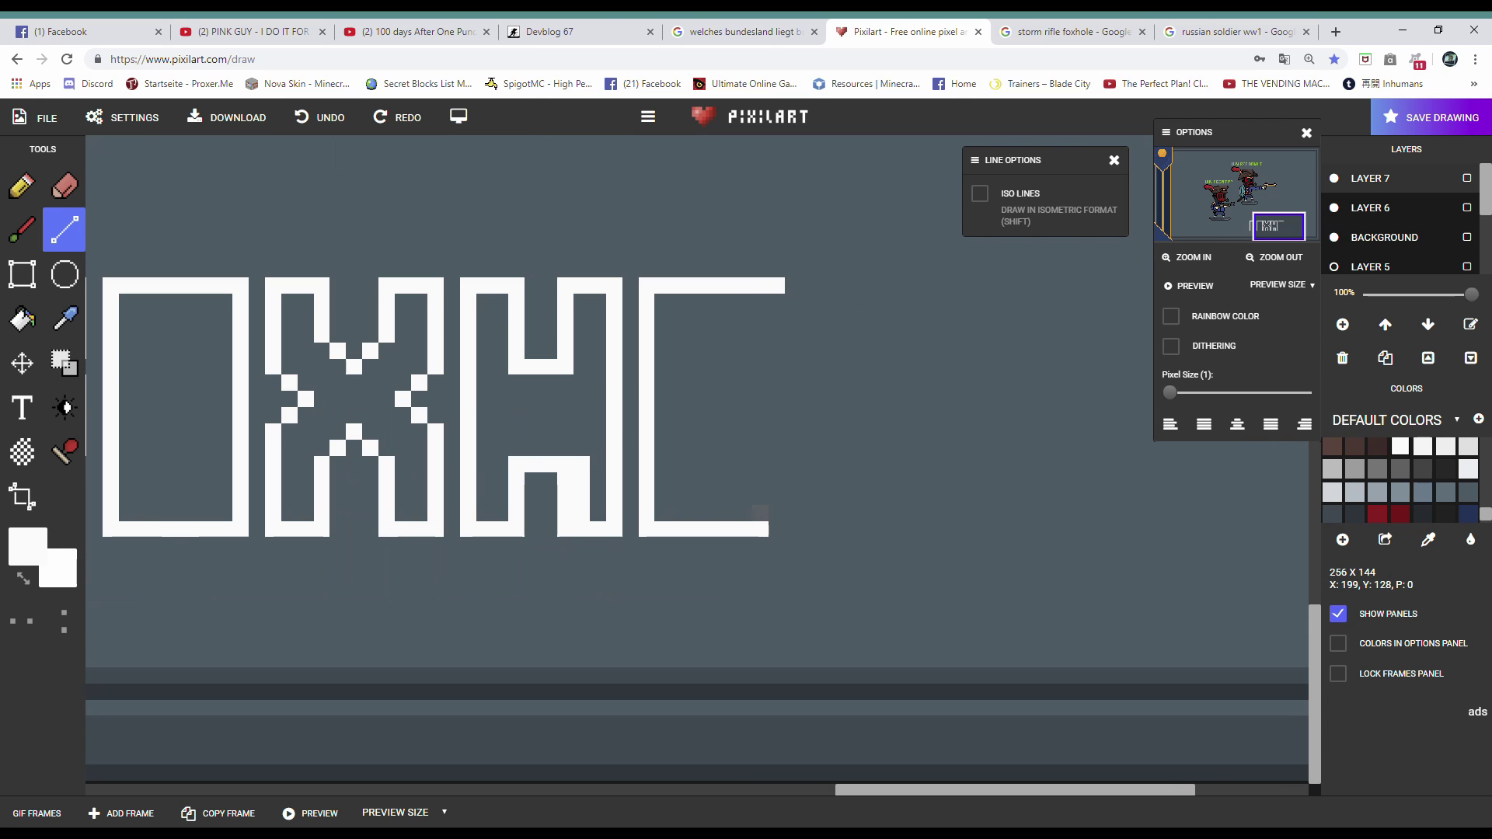
{"action": "scroll", "coordinate": [791, 543], "scroll_direction": "down", "scroll_amount": 1}
{"action": "mouse_move", "coordinate": [776, 285]}
{"action": "left_mouse_down"}
{"action": "mouse_move", "coordinate": [777, 537]}
{"action": "mouse_move", "coordinate": [754, 591]}
{"action": "left_mouse_up"}
{"action": "scroll", "coordinate": [754, 544], "scroll_direction": "down", "scroll_amount": 1}
{"action": "scroll", "coordinate": [754, 505], "scroll_direction": "up", "scroll_amount": 2}
- Draw the white outline of a block letter E after the L to complete the word FOXHOLE
{"action": "left_click_drag", "start_coordinate": [817, 540], "coordinate": [694, 540]}
{"action": "left_click_drag", "start_coordinate": [695, 540], "coordinate": [695, 295]}
{"action": "left_click_drag", "start_coordinate": [704, 295], "coordinate": [834, 295]}
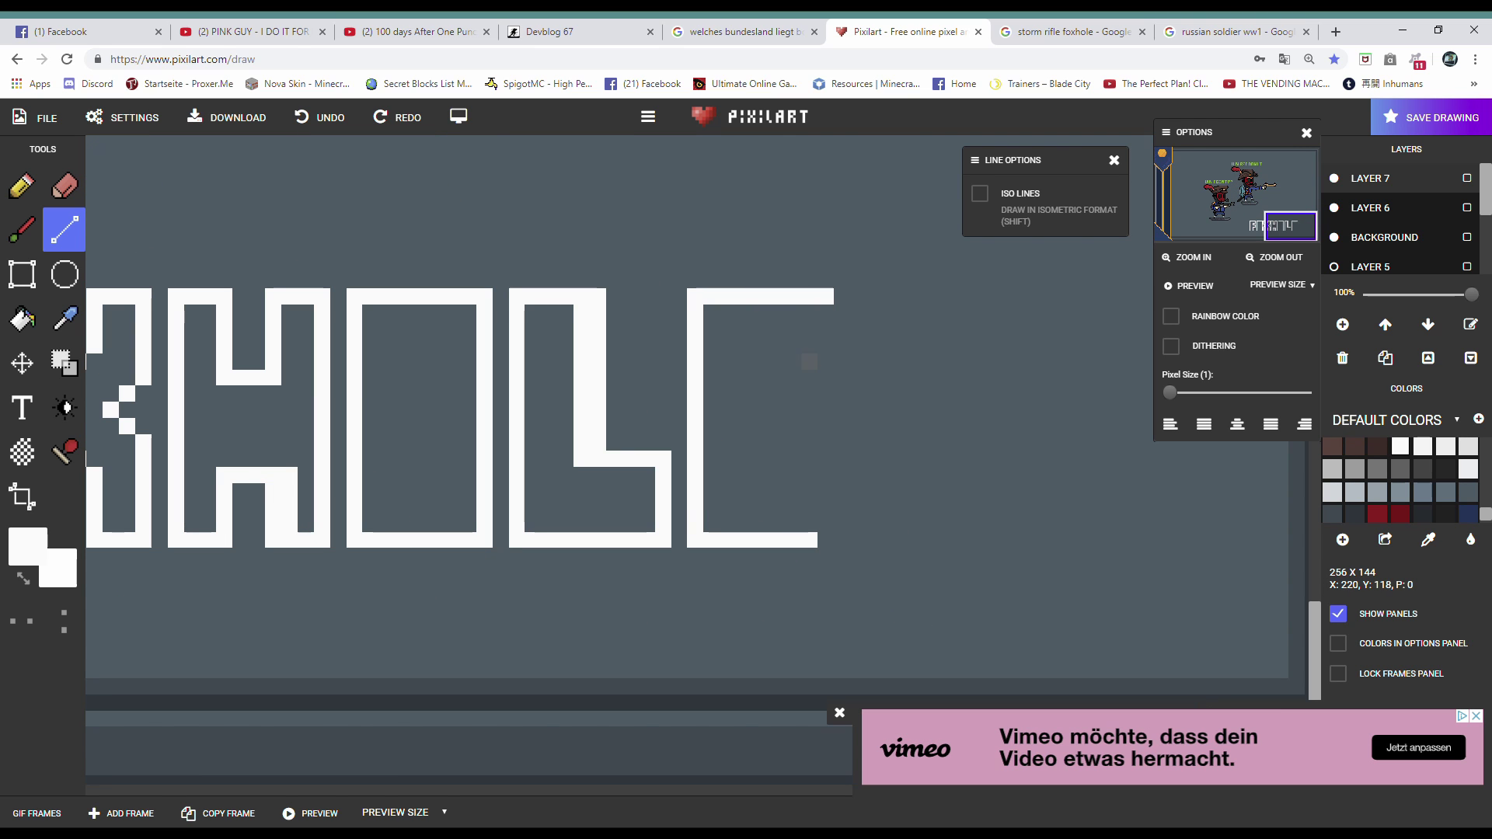
{"action": "left_click_drag", "start_coordinate": [826, 540], "coordinate": [826, 517]}
{"action": "left_click_drag", "start_coordinate": [826, 304], "coordinate": [826, 361]}
{"action": "left_click_drag", "start_coordinate": [826, 362], "coordinate": [776, 377]}
{"action": "left_click_drag", "start_coordinate": [826, 517], "coordinate": [826, 476]}
{"action": "left_click_drag", "start_coordinate": [826, 475], "coordinate": [775, 459]}
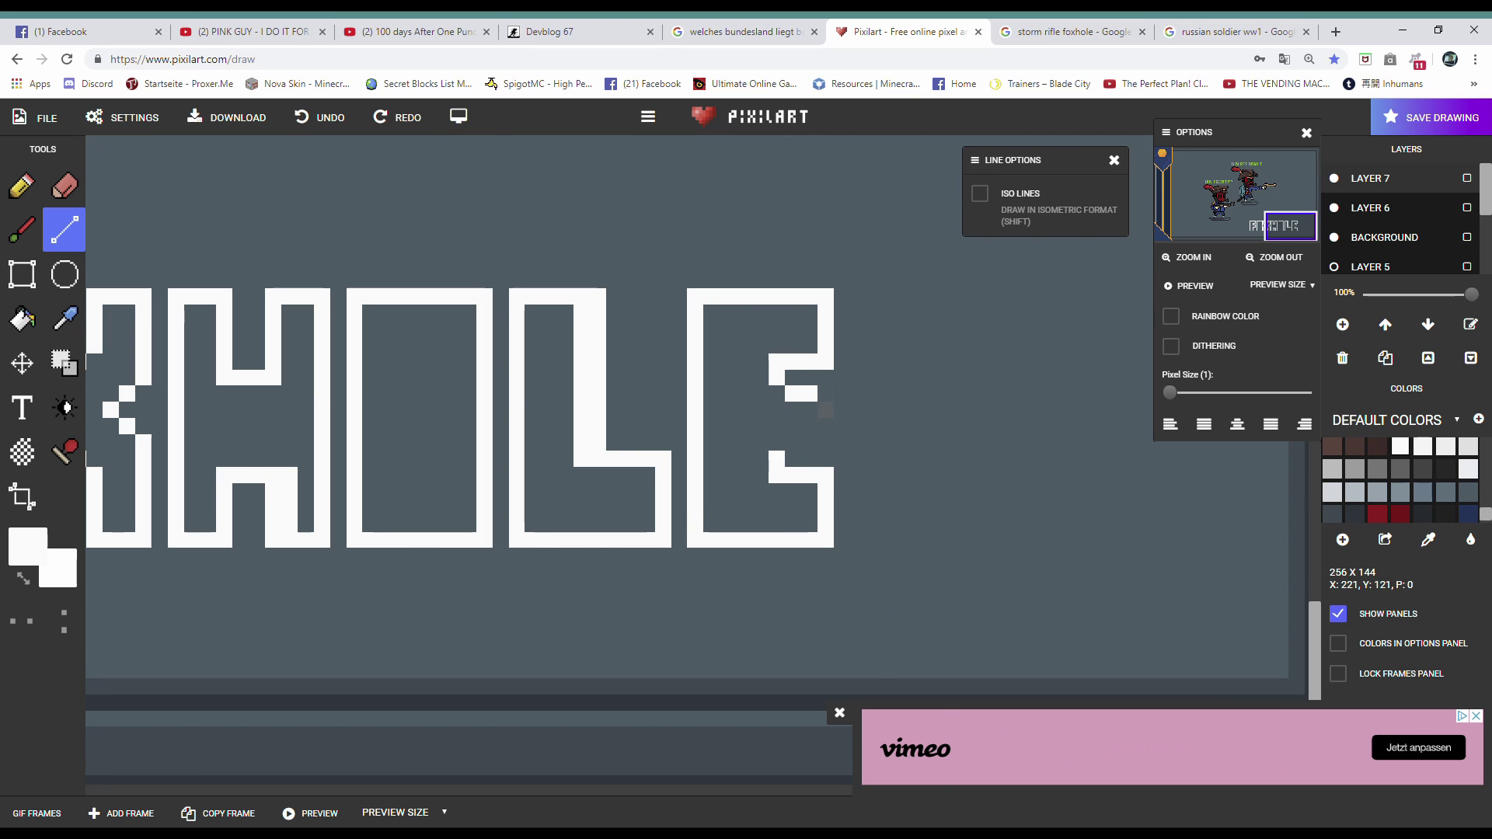
{"action": "scroll", "coordinate": [826, 410], "scroll_direction": "down", "scroll_amount": 1}
- Check the open Devblog 67 and Russian soldier reference pages, and return to the drawing
{"action": "key", "text": "ctrl+4"}
{"action": "scroll", "coordinate": [746, 466], "scroll_direction": "up", "scroll_amount": 7}
{"action": "key", "text": "ctrl+8"}
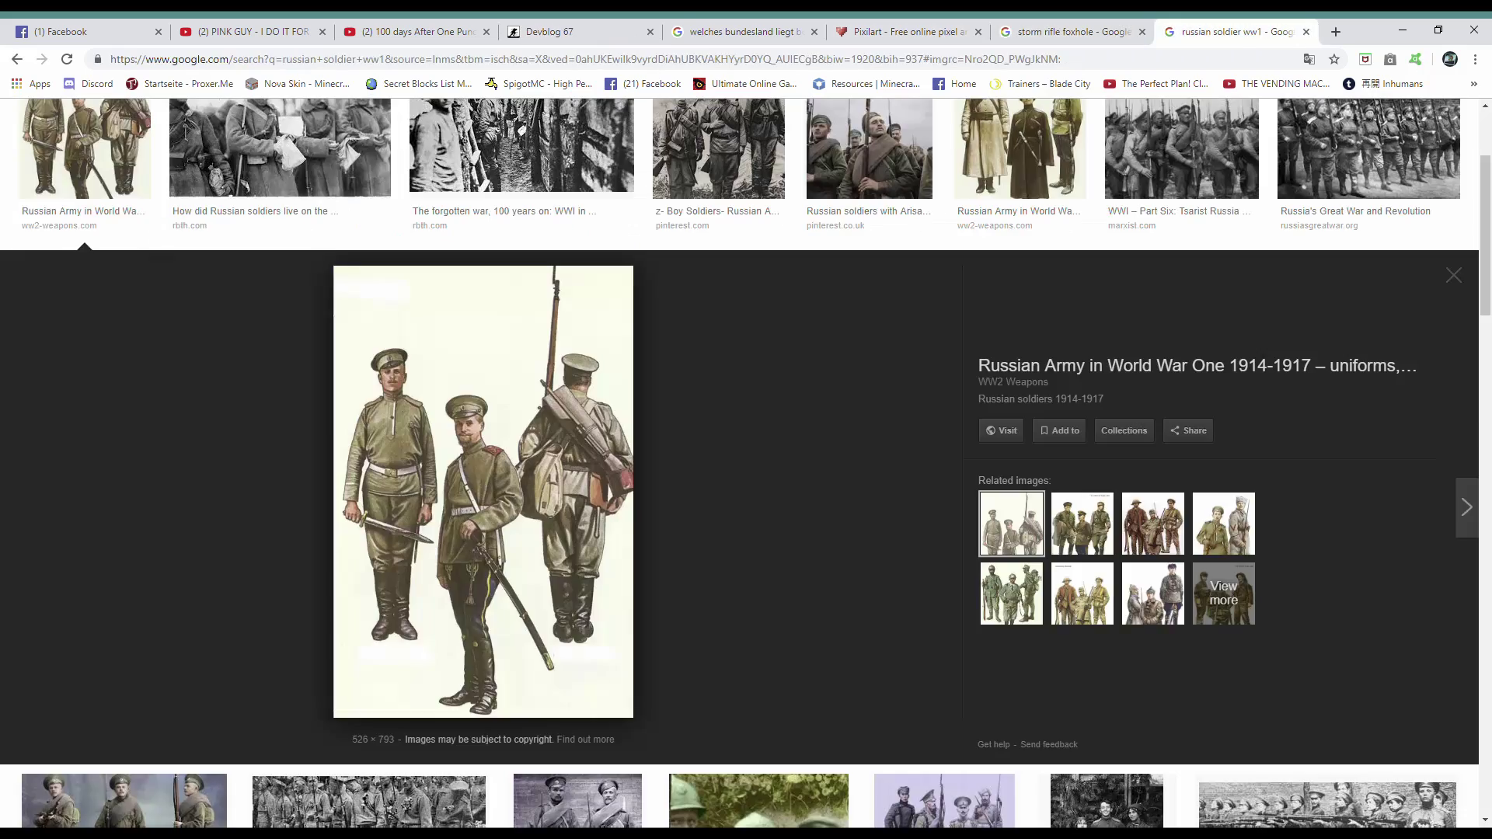
{"action": "key", "text": "ctrl+6"}
- Fill the outlined letters of the word with solid white
{"action": "scroll", "coordinate": [700, 435], "scroll_direction": "up", "scroll_amount": 2}
{"action": "left_click", "coordinate": [327, 404]}
{"action": "left_click", "coordinate": [497, 405]}
{"action": "left_click", "coordinate": [666, 423]}
{"action": "left_click", "coordinate": [785, 404]}
{"action": "scroll", "coordinate": [700, 435], "scroll_direction": "down", "scroll_amount": 1}
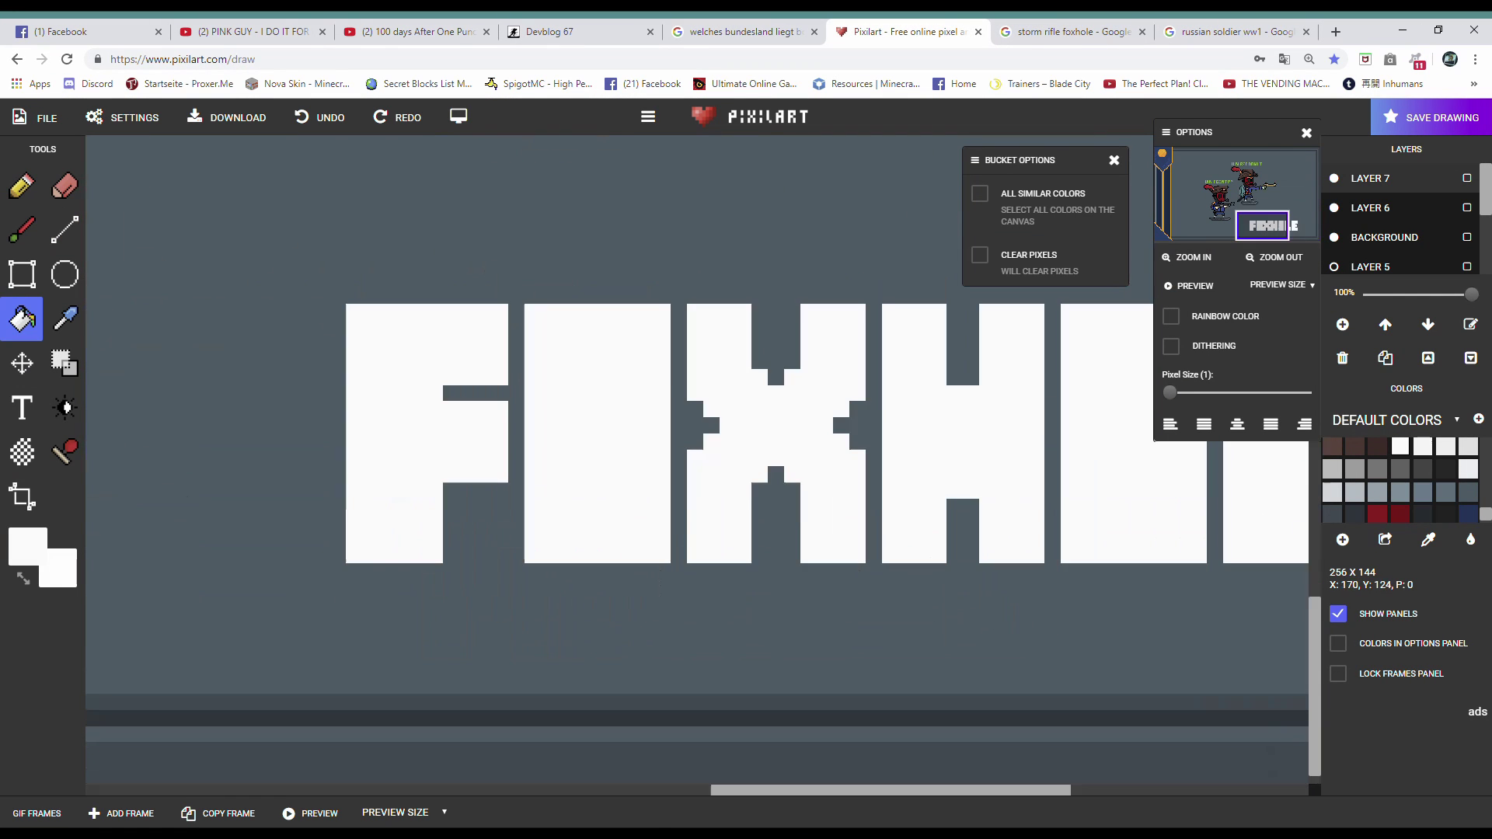
- Erase a tall rectangular hole inside both letters O with a 2-pixel eraser
{"action": "key", "text": "e"}
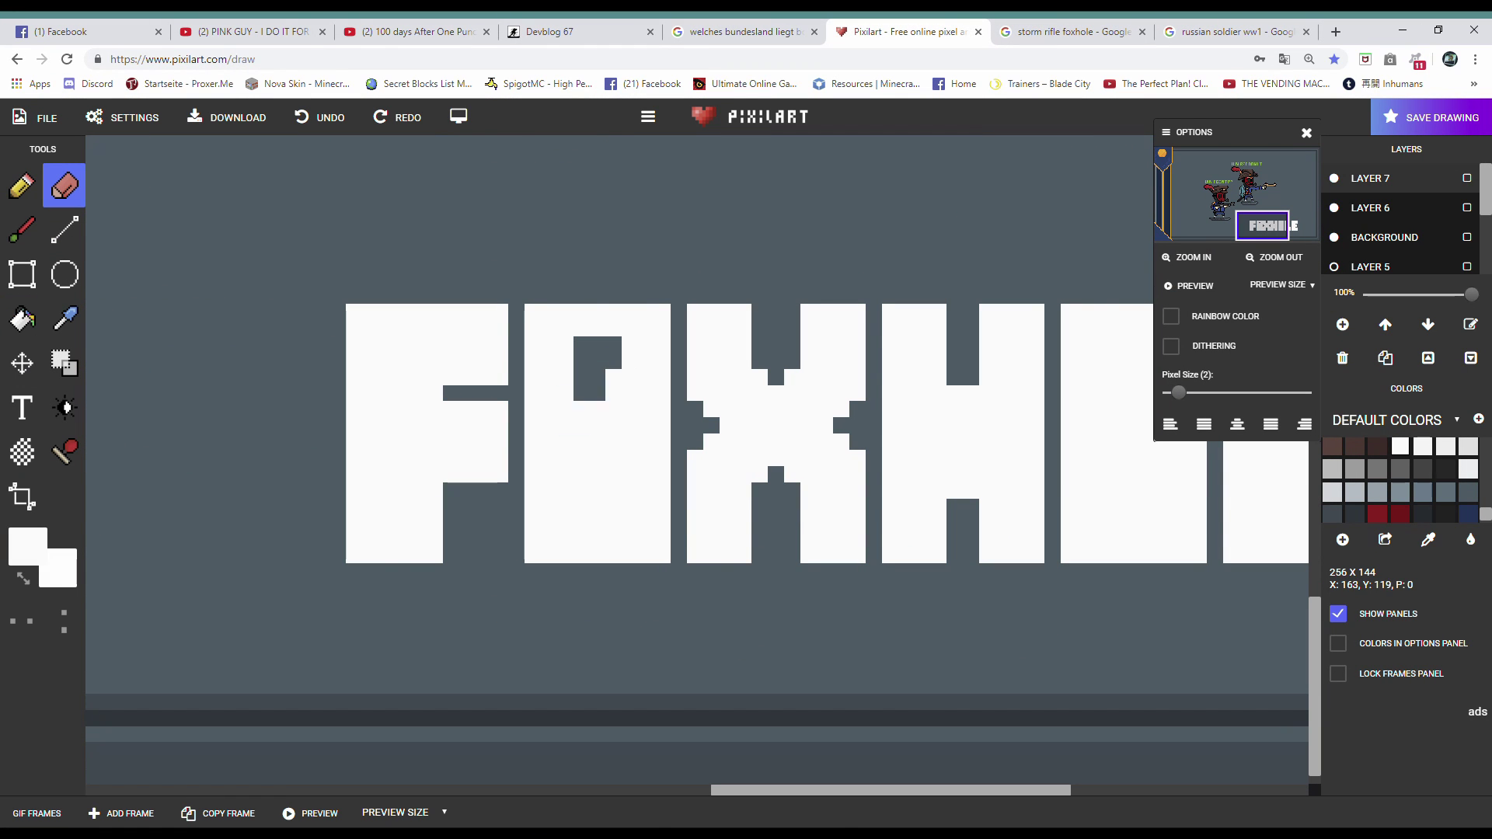
{"action": "mouse_move", "coordinate": [590, 385]}
{"action": "left_mouse_down"}
{"action": "mouse_move", "coordinate": [590, 516]}
{"action": "mouse_move", "coordinate": [605, 384]}
{"action": "left_mouse_up"}
{"action": "scroll", "coordinate": [886, 550], "scroll_direction": "down", "scroll_amount": 1}
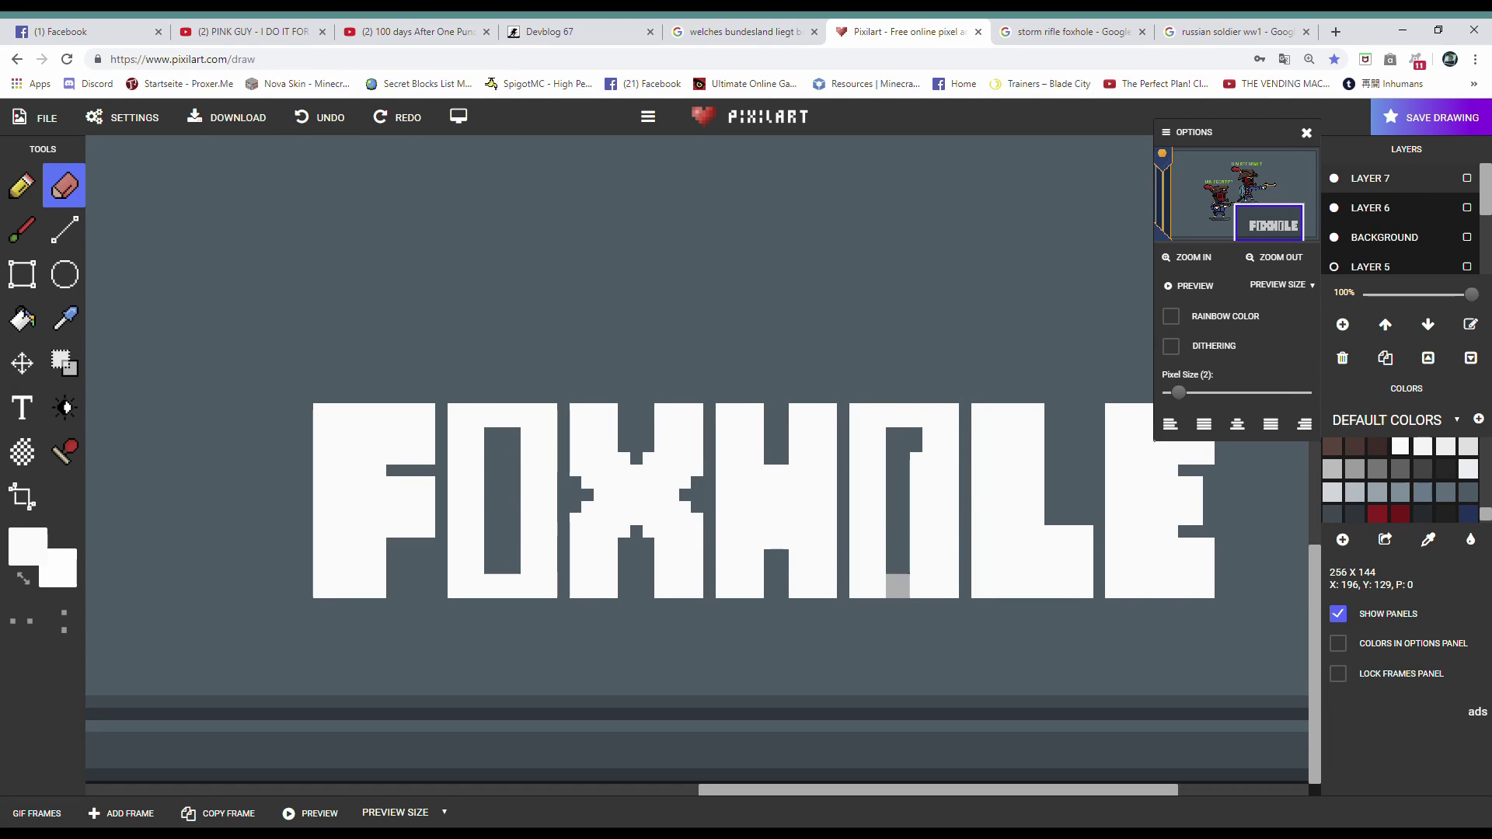
{"action": "scroll", "coordinate": [135, 223], "scroll_direction": "up", "scroll_amount": 1}
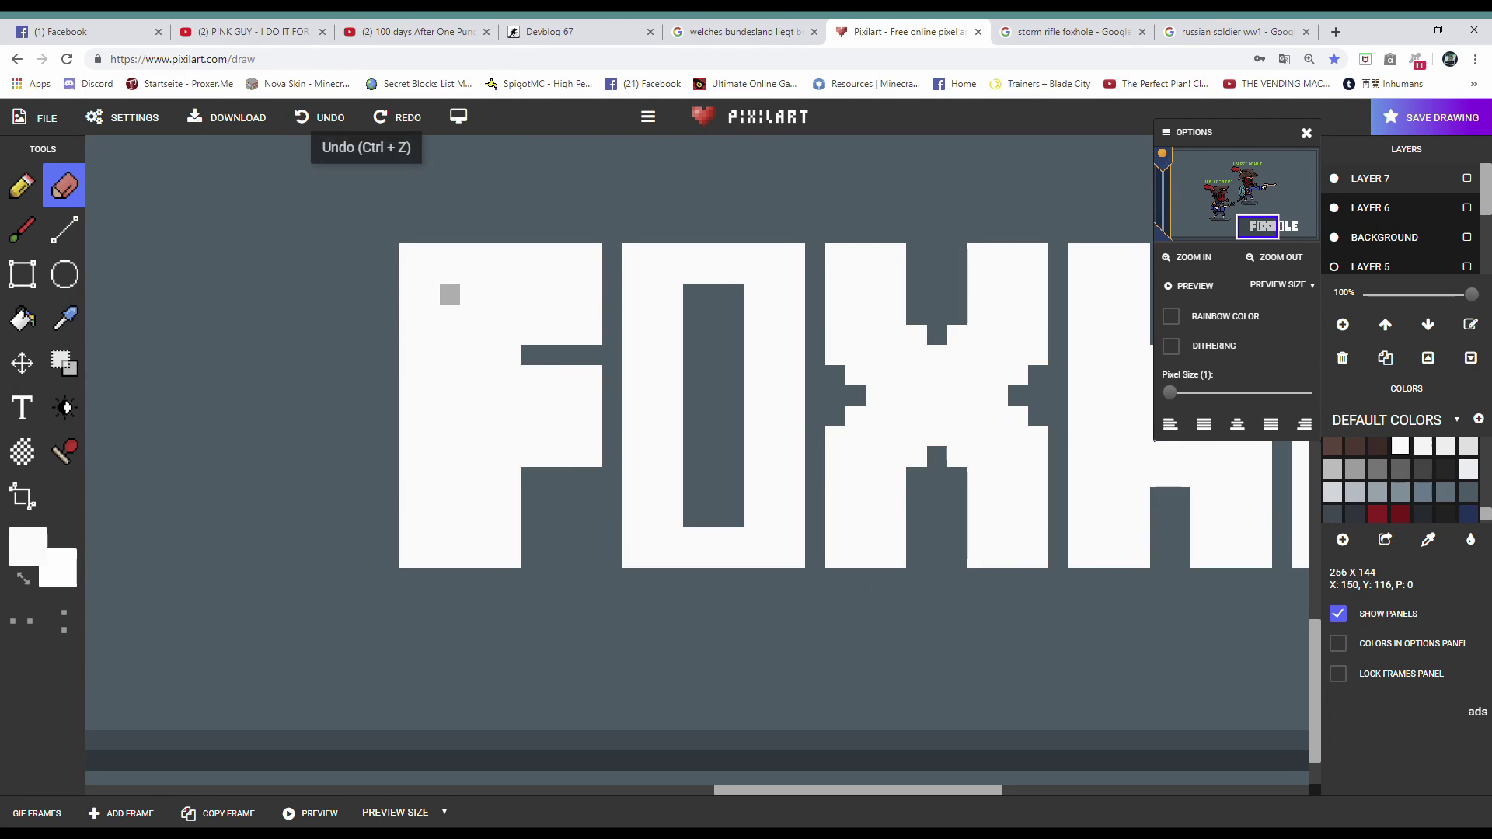
- Add a layer beneath the lettering and draw a filled near-black rectangle on it behind the word FOXHOLE
{"action": "scroll", "coordinate": [871, 544], "scroll_direction": "down", "scroll_amount": 1}
{"action": "left_click", "coordinate": [1343, 324]}
{"action": "left_click", "coordinate": [22, 274]}
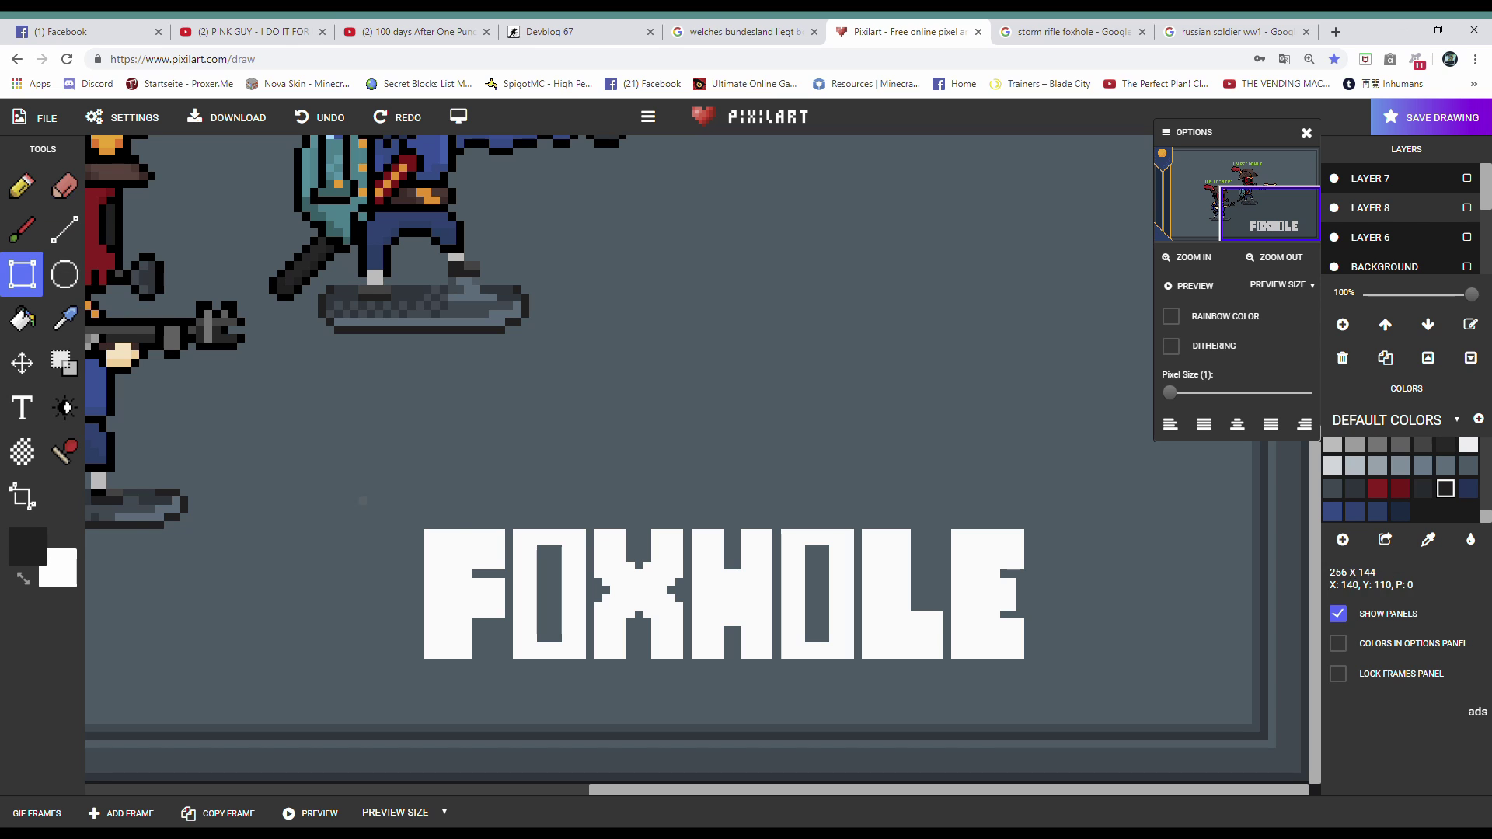
{"action": "left_click_drag", "start_coordinate": [359, 496], "coordinate": [1082, 700]}
{"action": "left_click", "coordinate": [21, 319]}
{"action": "left_click", "coordinate": [389, 676]}
- Erase small nicks and single pixels around the dark rectangle's edges to make its border look ragged
{"action": "left_click", "coordinate": [65, 187]}
{"action": "left_click", "coordinate": [362, 538]}
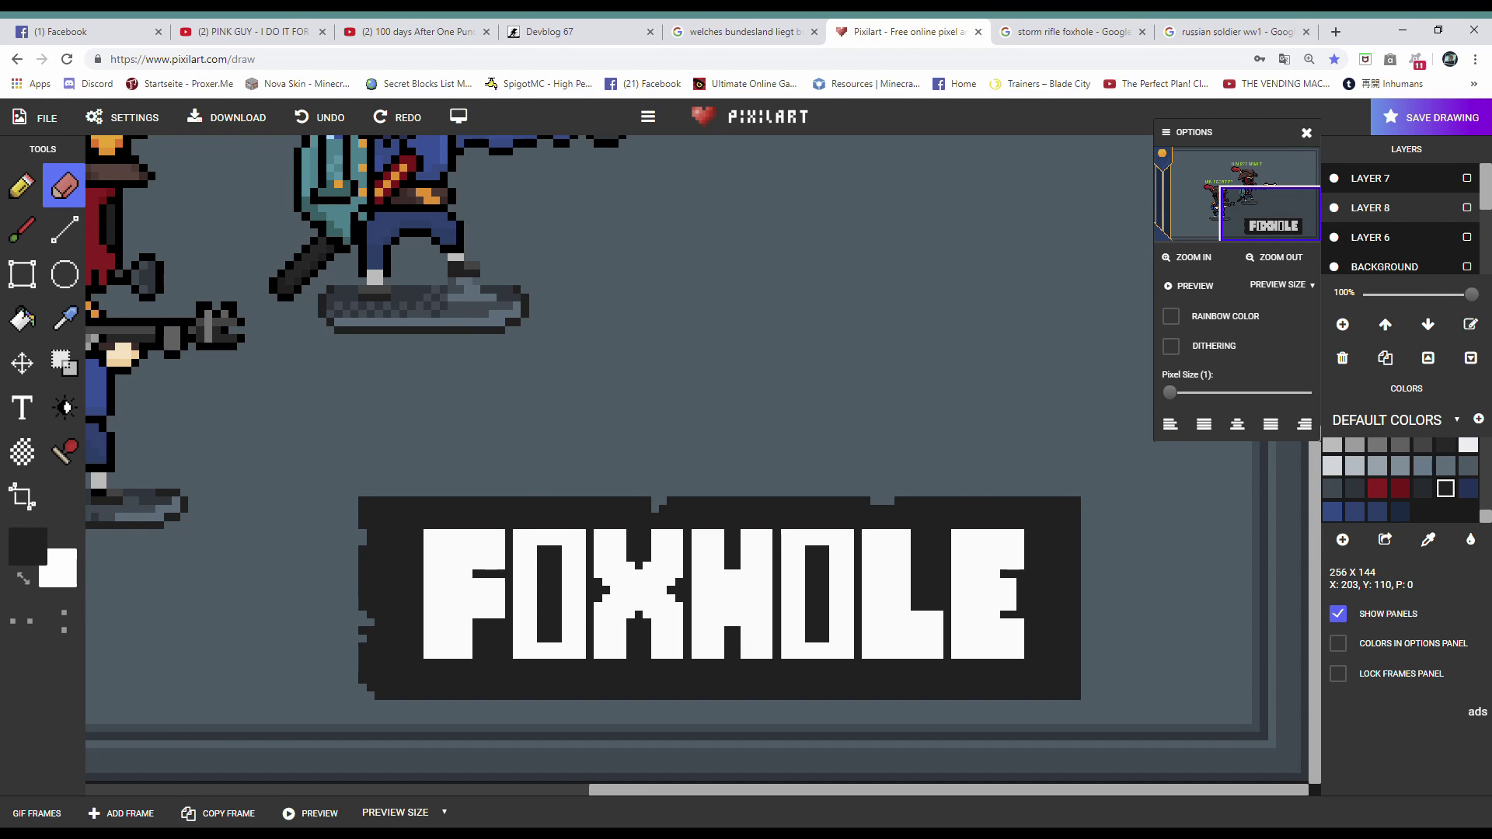
{"action": "left_click", "coordinate": [1045, 501]}
{"action": "left_click", "coordinate": [809, 508]}
{"action": "left_click", "coordinate": [773, 501]}
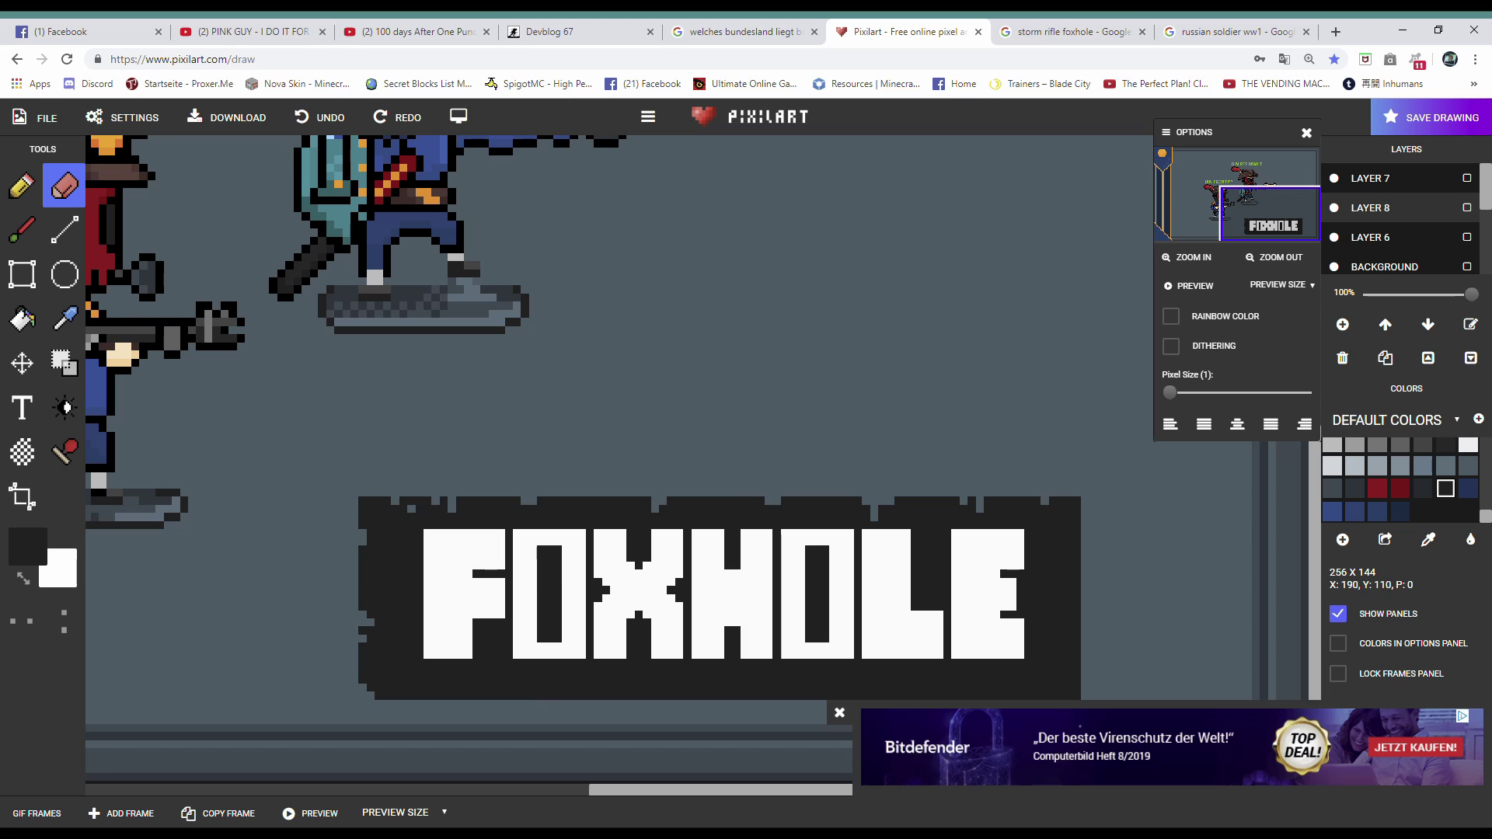
{"action": "left_click", "coordinate": [744, 501]}
{"action": "left_click", "coordinate": [590, 501]}
{"action": "left_click", "coordinate": [464, 693]}
{"action": "left_click", "coordinate": [607, 692]}
{"action": "left_click", "coordinate": [590, 696]}
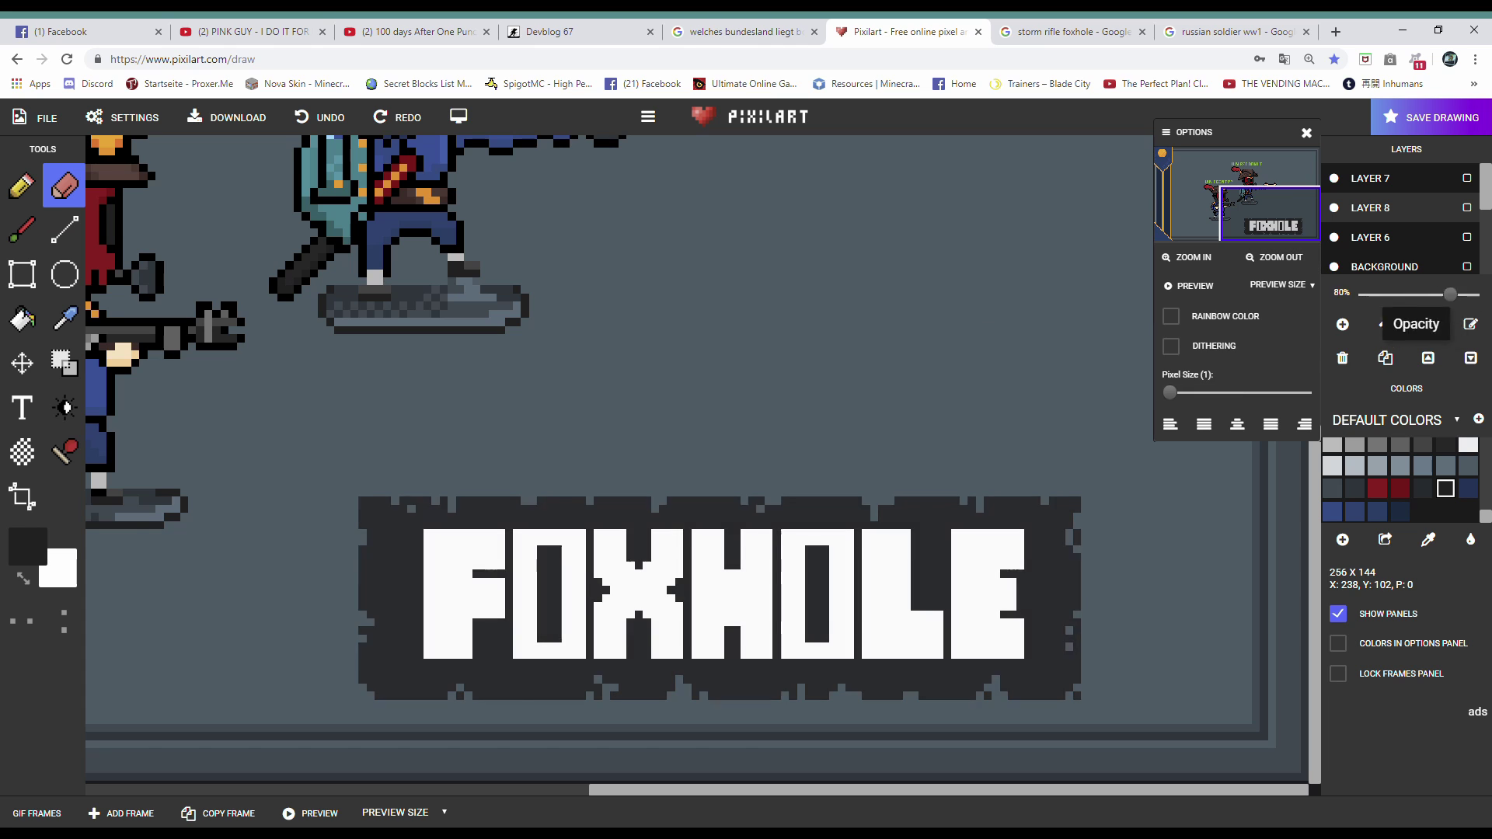
- Set the dark plate's opacity to 65% and the lettering's to 85%, and move both slightly up and to the right
{"action": "scroll", "coordinate": [1165, 329], "scroll_direction": "down", "scroll_amount": 1}
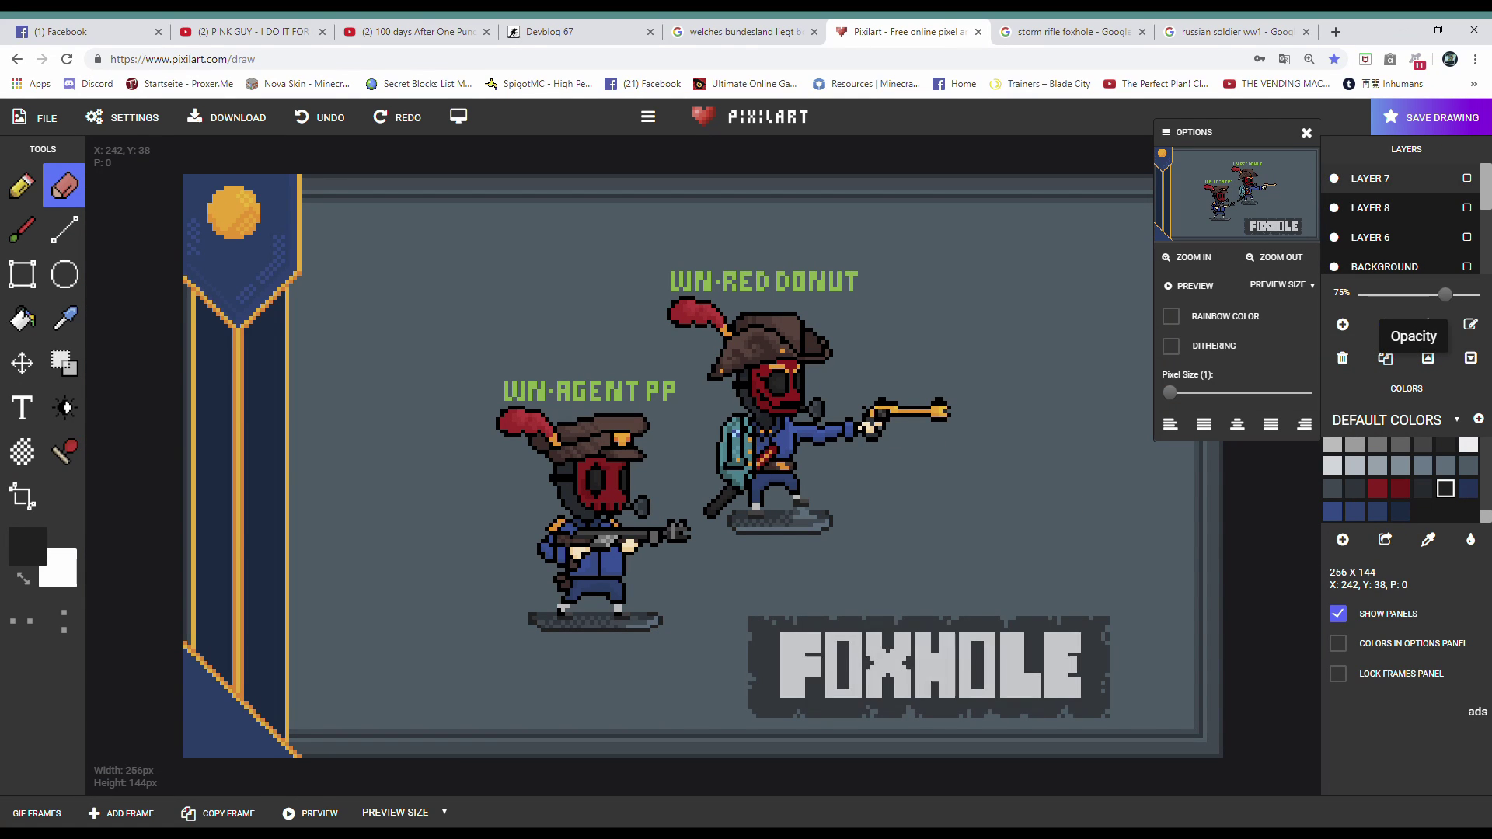
{"action": "left_click_drag", "start_coordinate": [1471, 294], "coordinate": [1434, 295]}
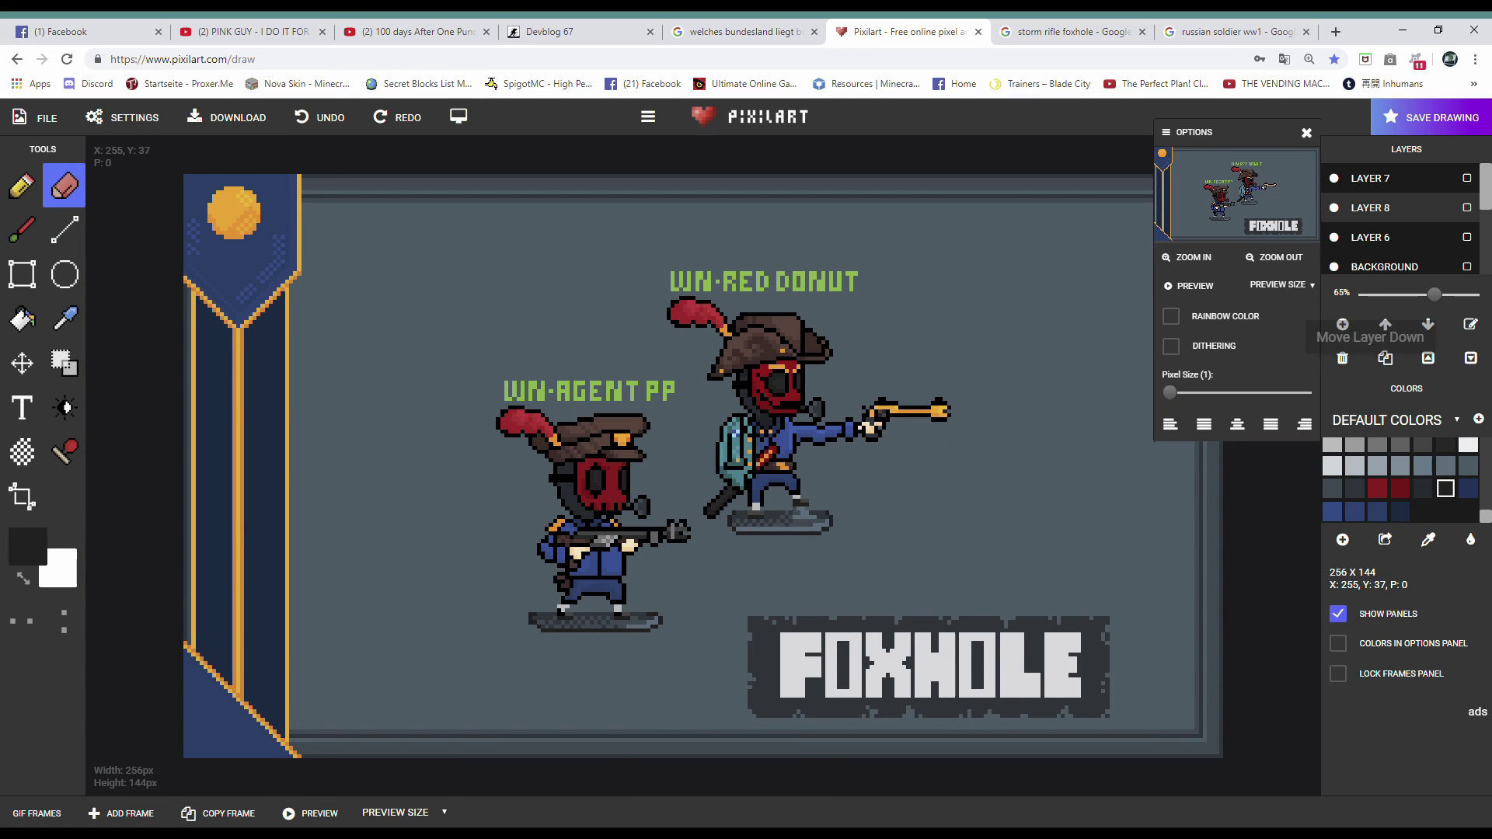
{"action": "left_click", "coordinate": [21, 363]}
{"action": "left_click_drag", "start_coordinate": [848, 613], "coordinate": [894, 587]}
{"action": "left_click_drag", "start_coordinate": [1434, 294], "coordinate": [1456, 295]}
{"action": "left_click_drag", "start_coordinate": [950, 657], "coordinate": [995, 632]}
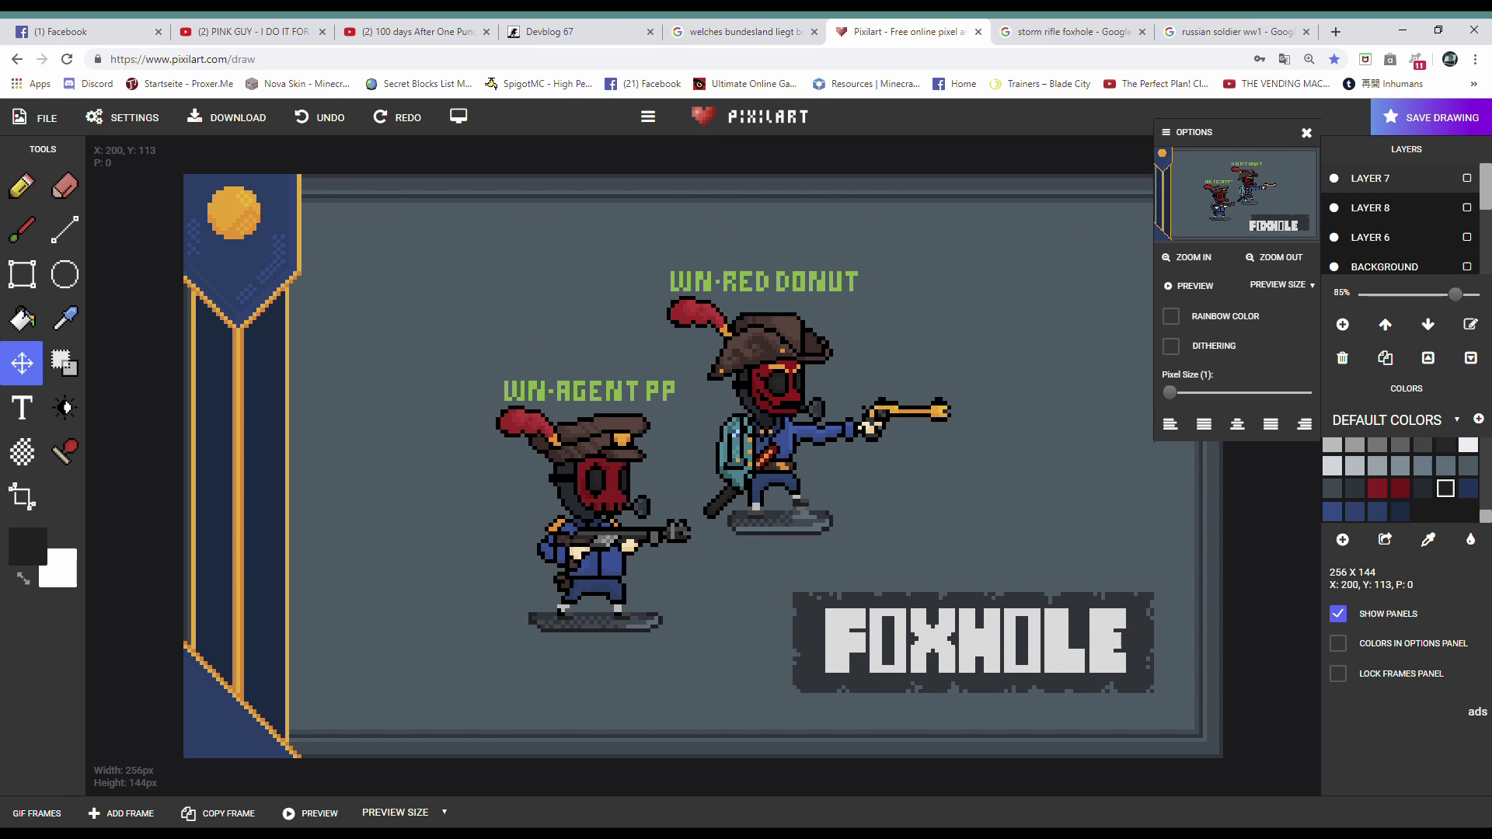
- Shade the left and inner edges of the FOXHOLE letters with one-pixel lines of a darker light grey
{"action": "scroll", "coordinate": [991, 683], "scroll_direction": "up", "scroll_amount": 3}
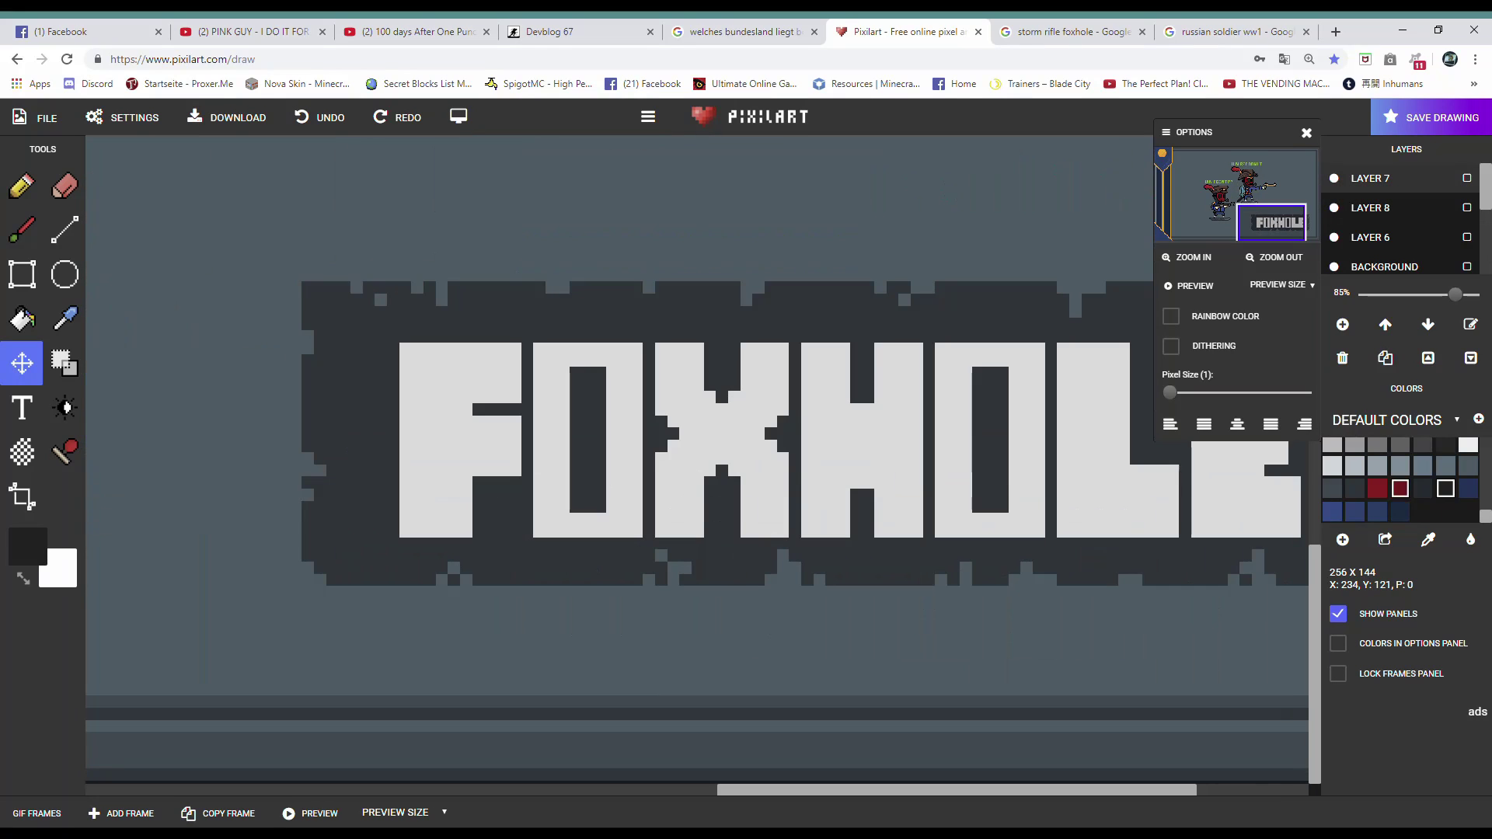
{"action": "left_click", "coordinate": [65, 230]}
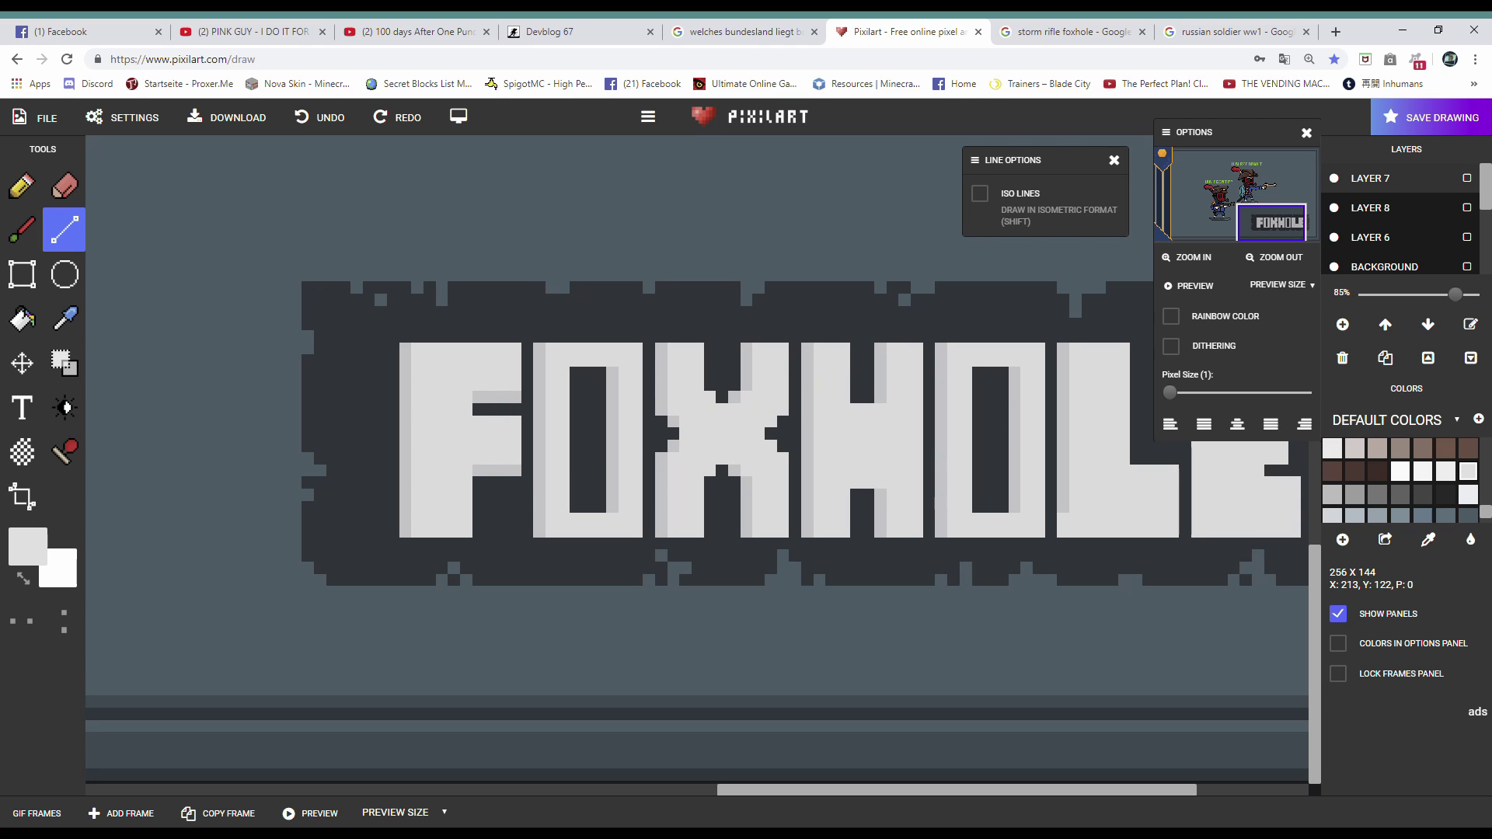
{"action": "scroll", "coordinate": [698, 439], "scroll_direction": "right", "scroll_amount": 3}
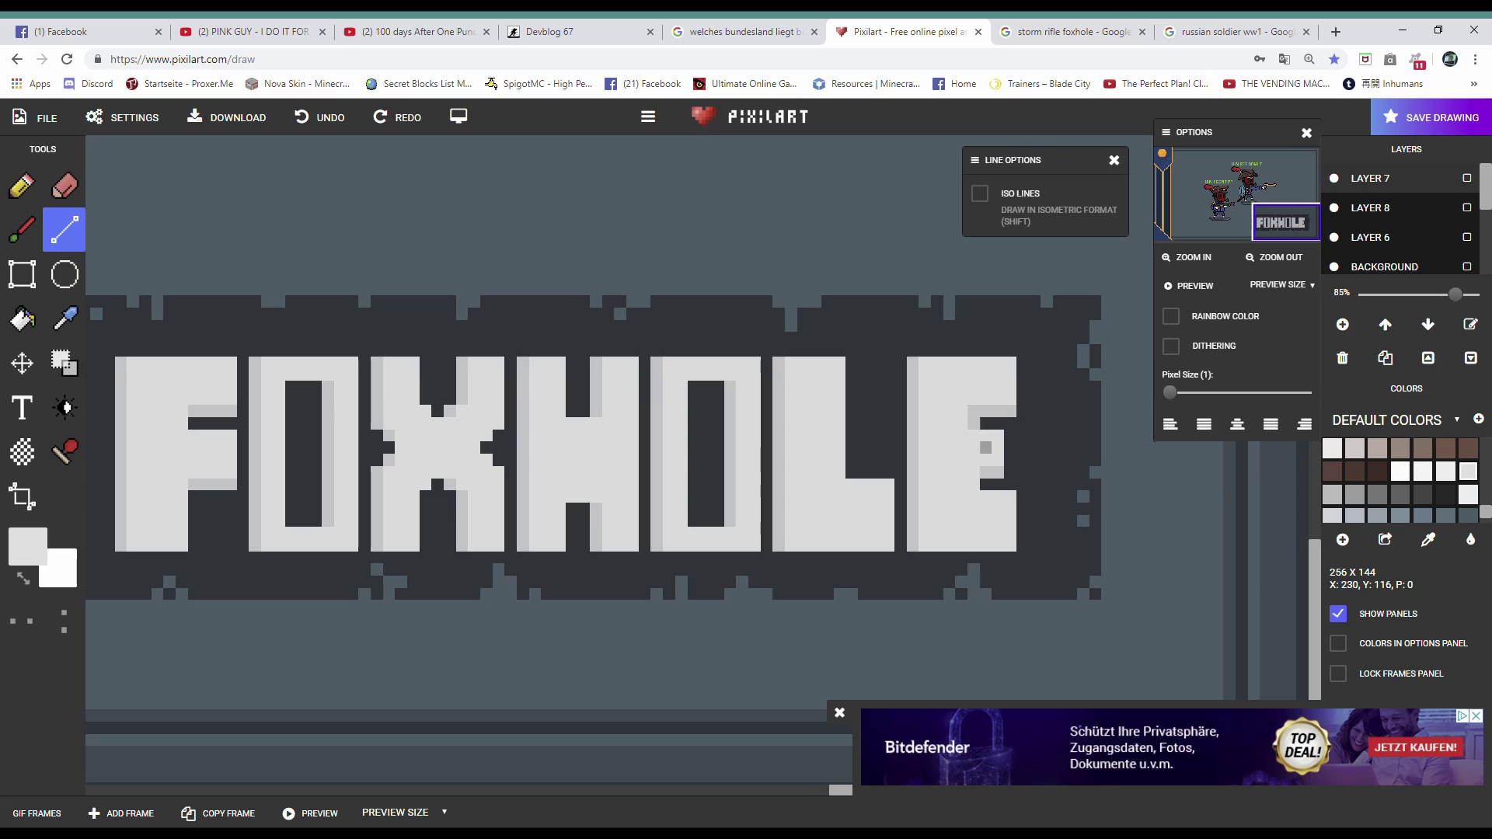